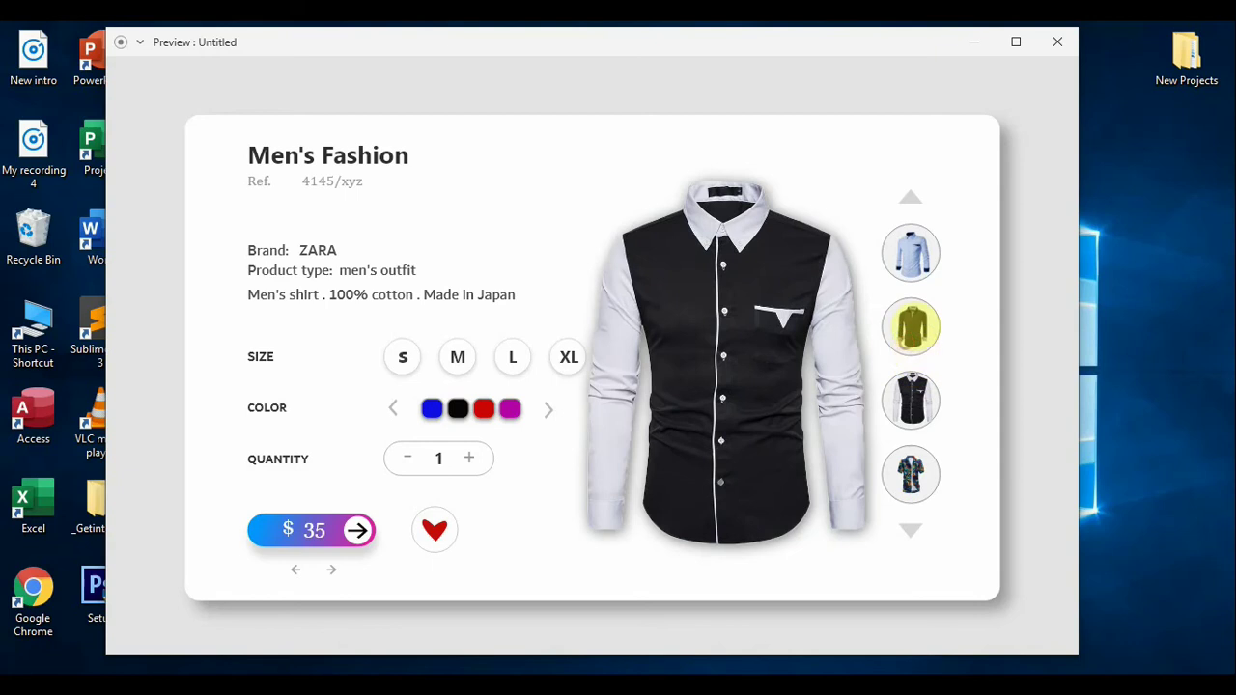
Switch the large product image between the shirt thumbnails in the finished prototype preview
left_click(922, 396)
left_click(915, 478)
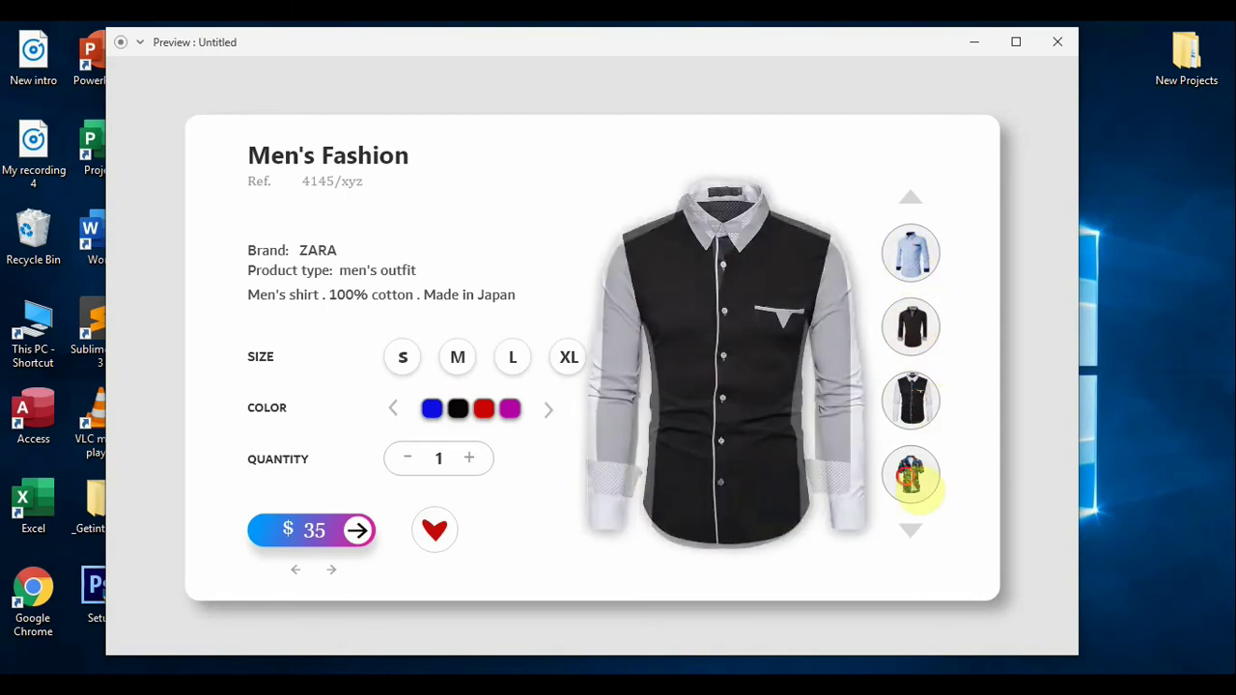
left_click(912, 396)
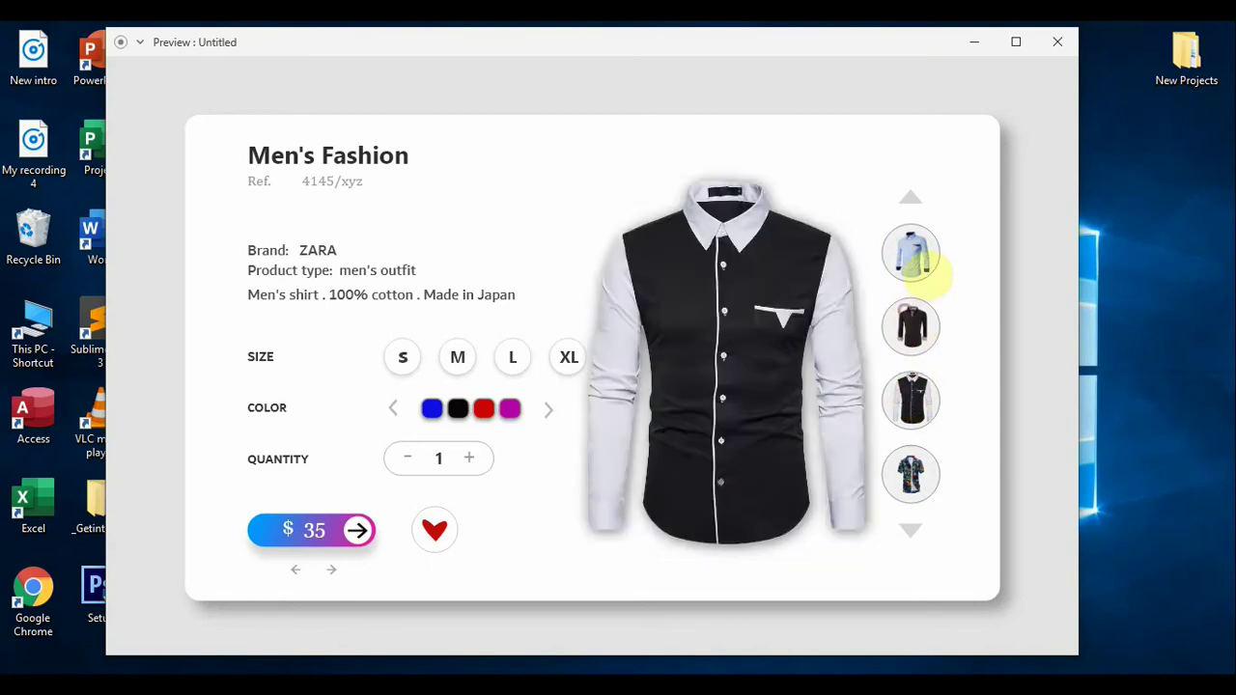
left_click(922, 265)
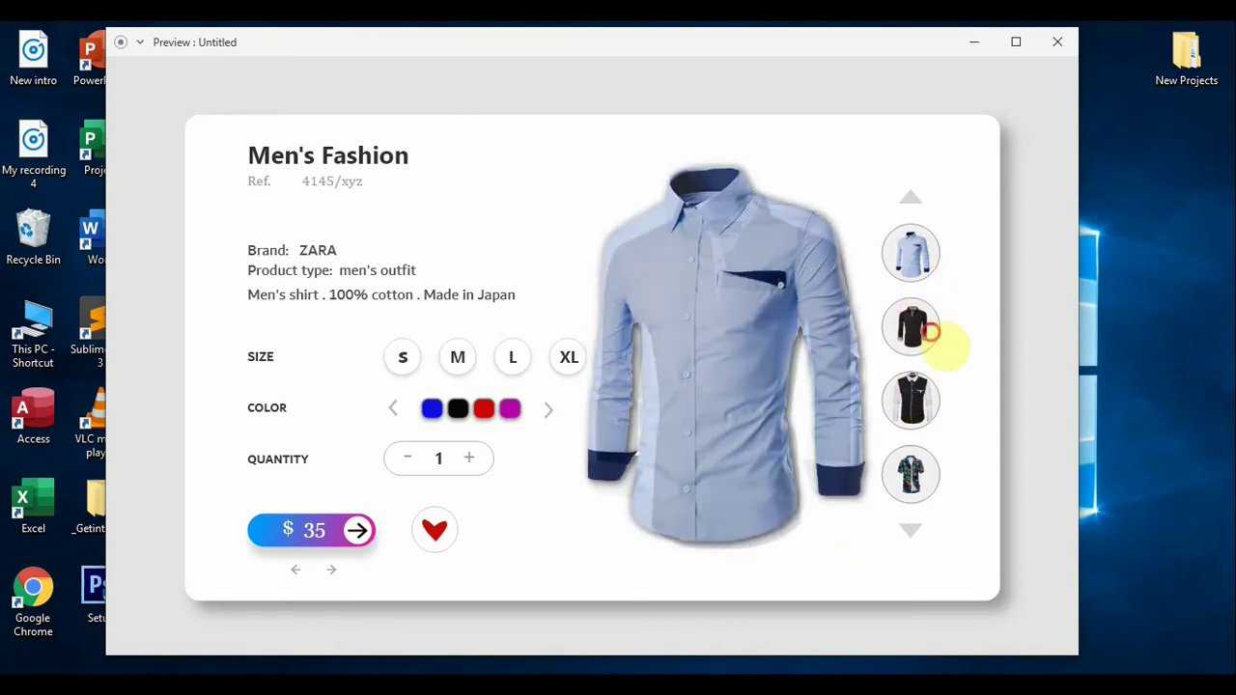
left_click(913, 333)
left_click(910, 471)
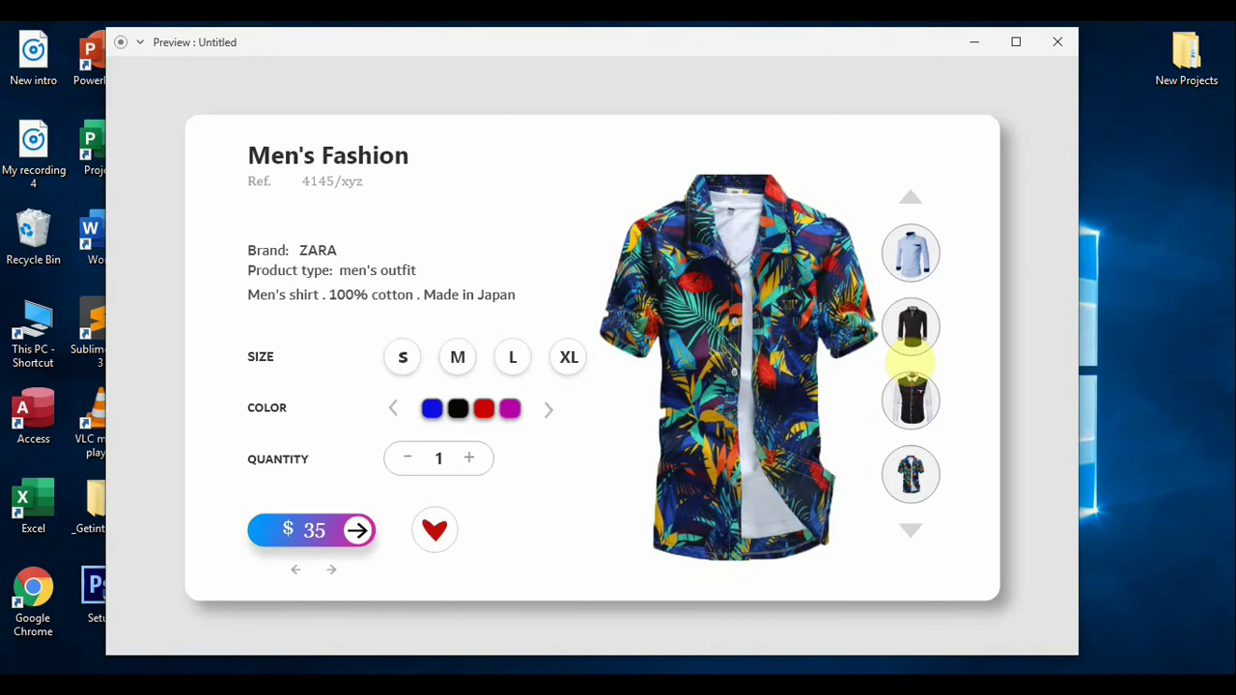
left_click(910, 399)
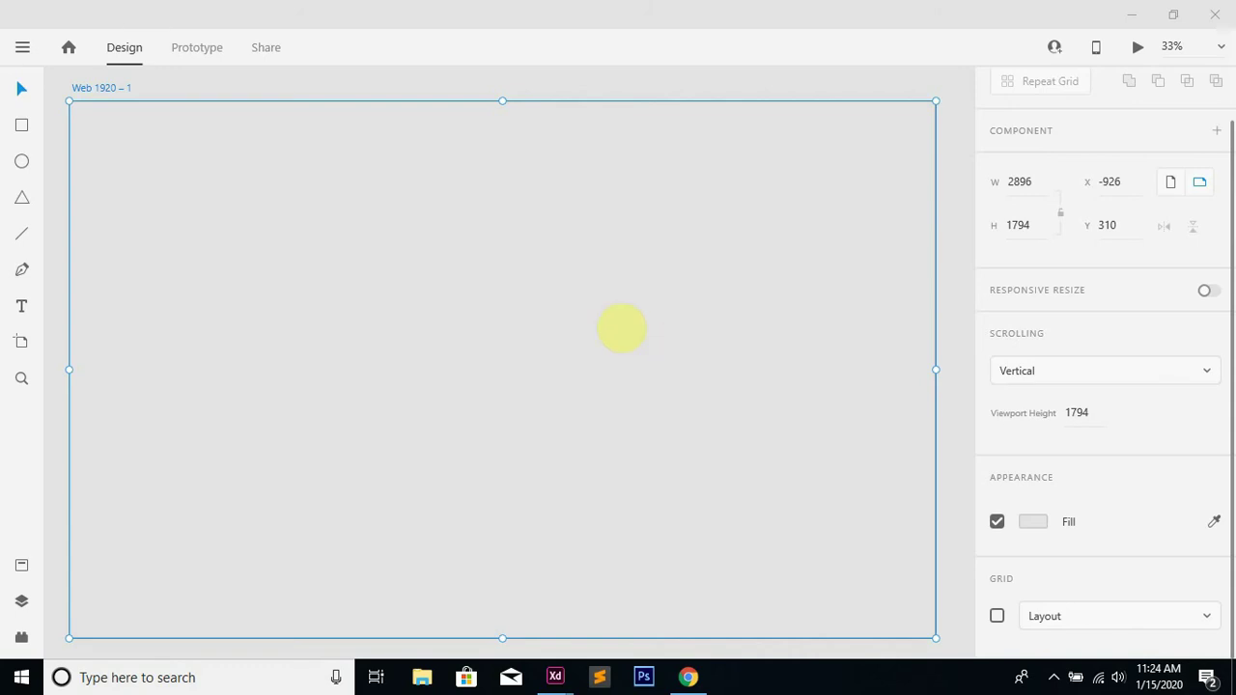
left_click(13, 343)
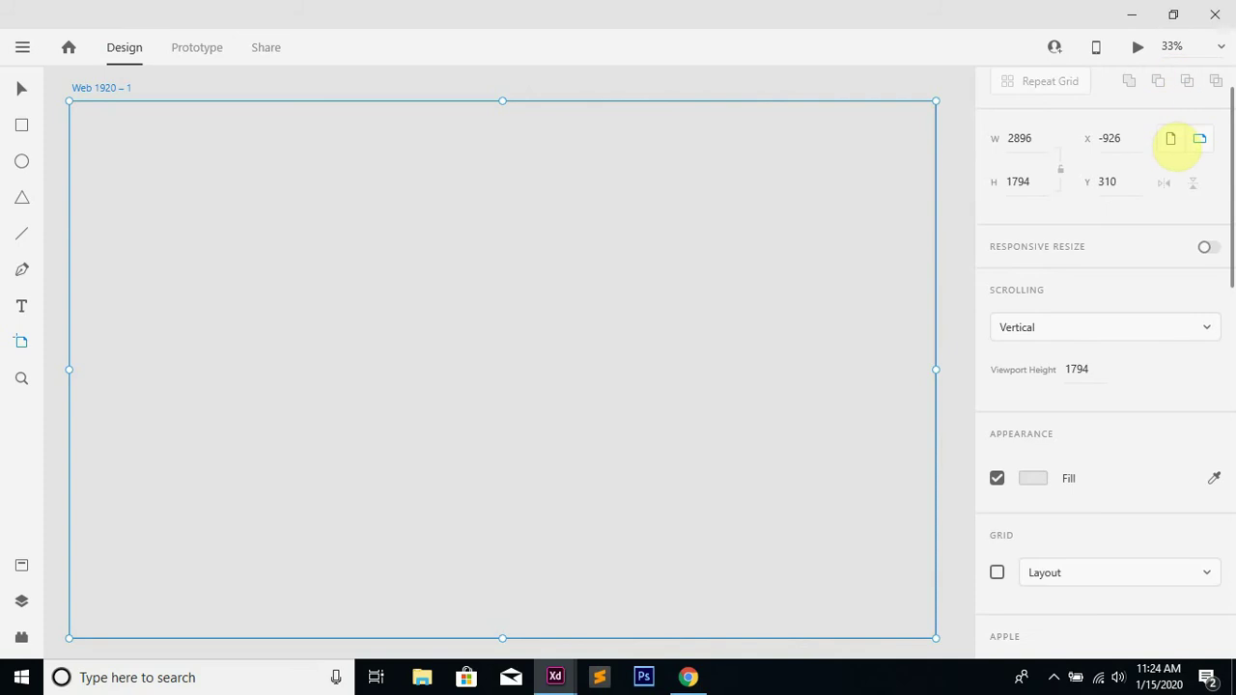
scroll(1168, 169, "down", 10)
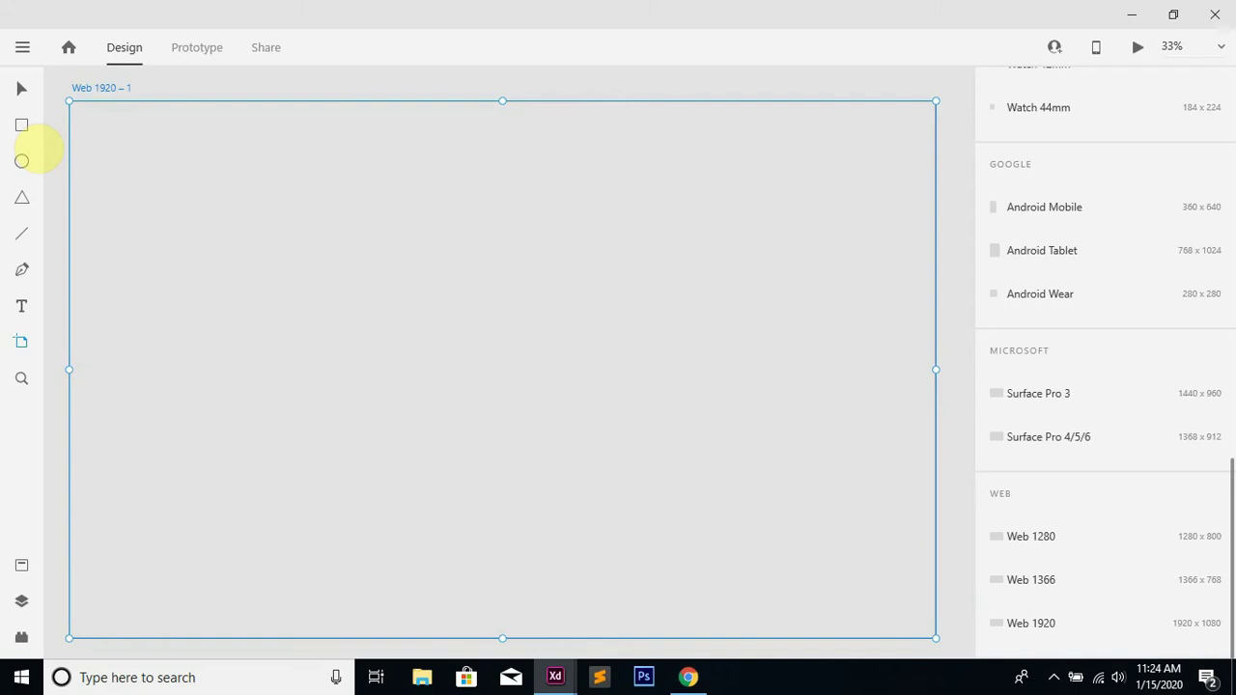
Draw a rectangle about 1808 × 1126 on the artboard and round its corners to a radius of about 86
left_click(22, 124)
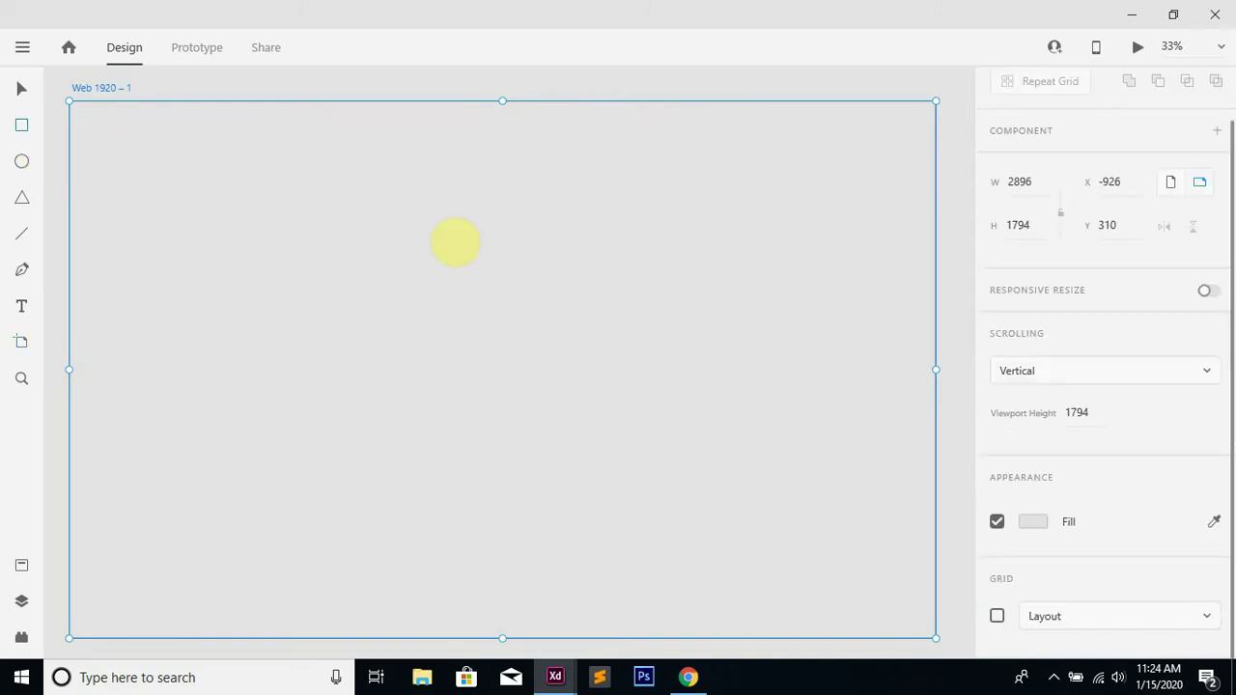
scroll(458, 245, "up", 2)
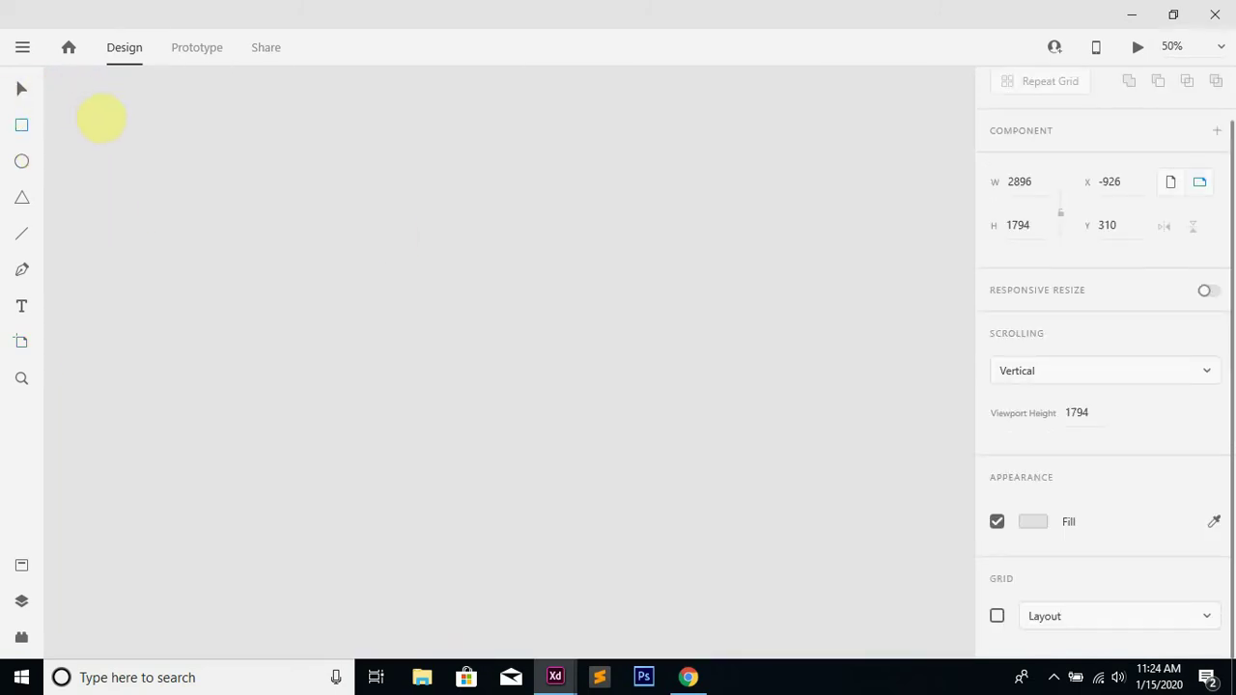
left_click_drag(96, 113, 913, 620)
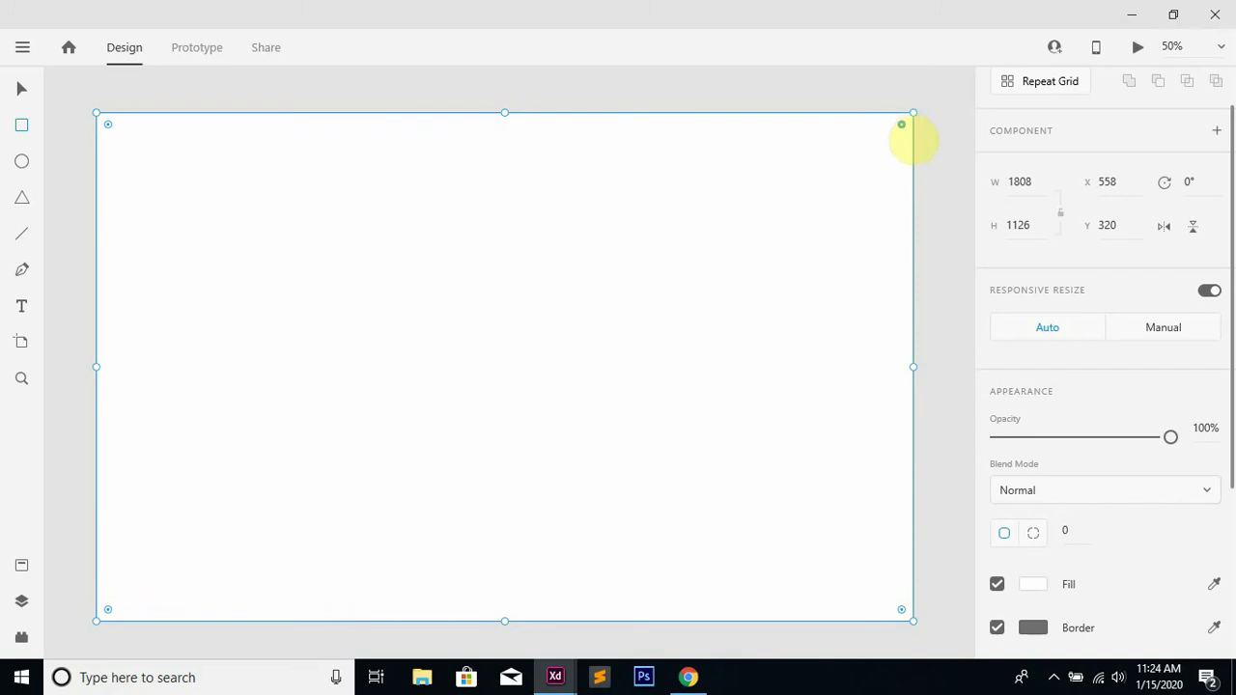
left_click_drag(900, 124, 875, 151)
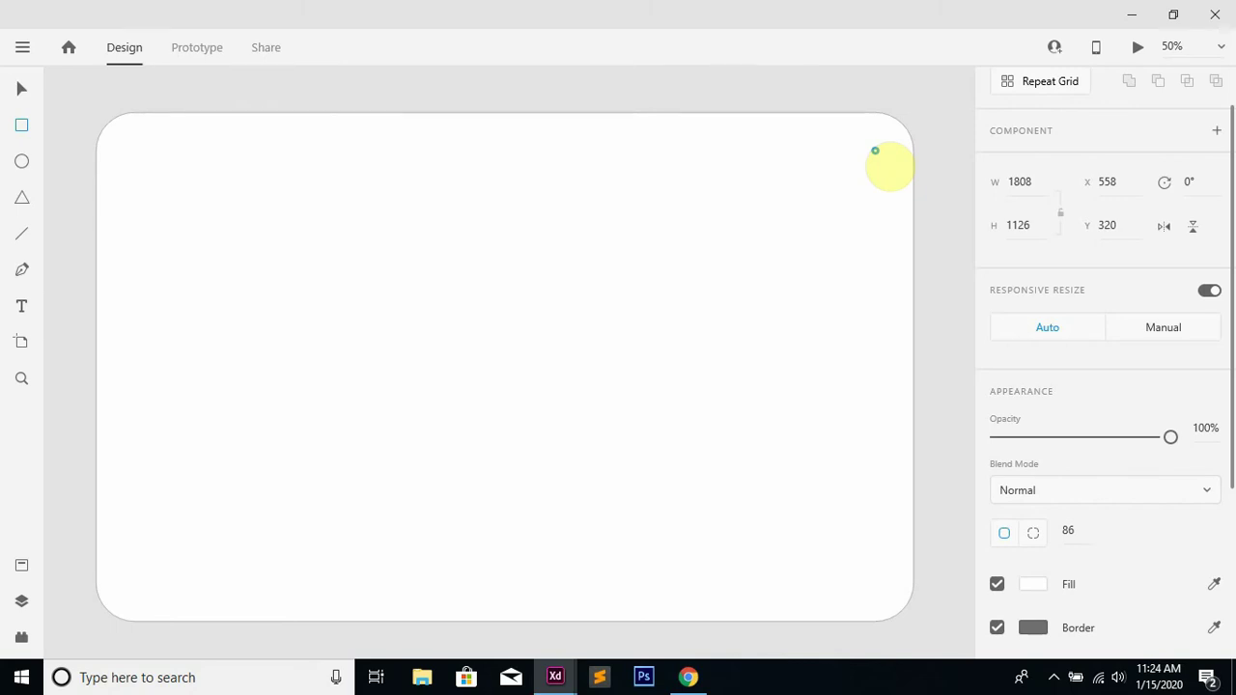
left_click_drag(875, 151, 875, 152)
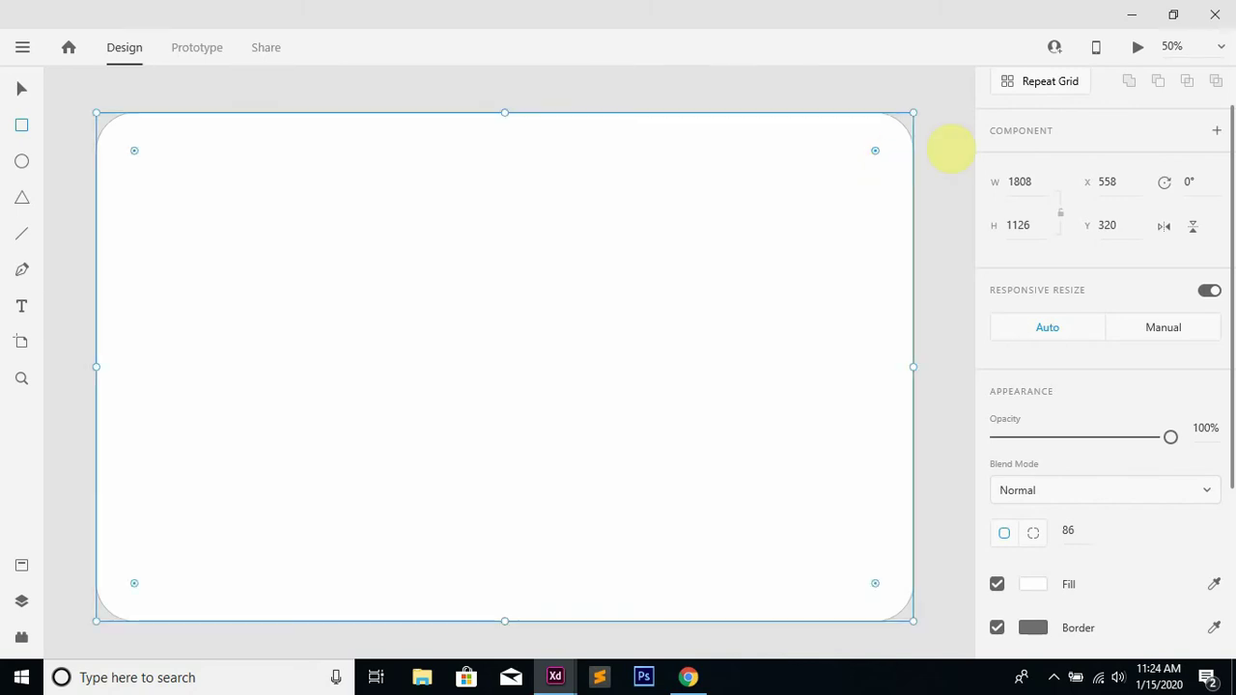
Remove the border from the rounded rectangle and nudge the shape to about X 562, Y 314
key("v")
scroll(1206, 165, "down", 3)
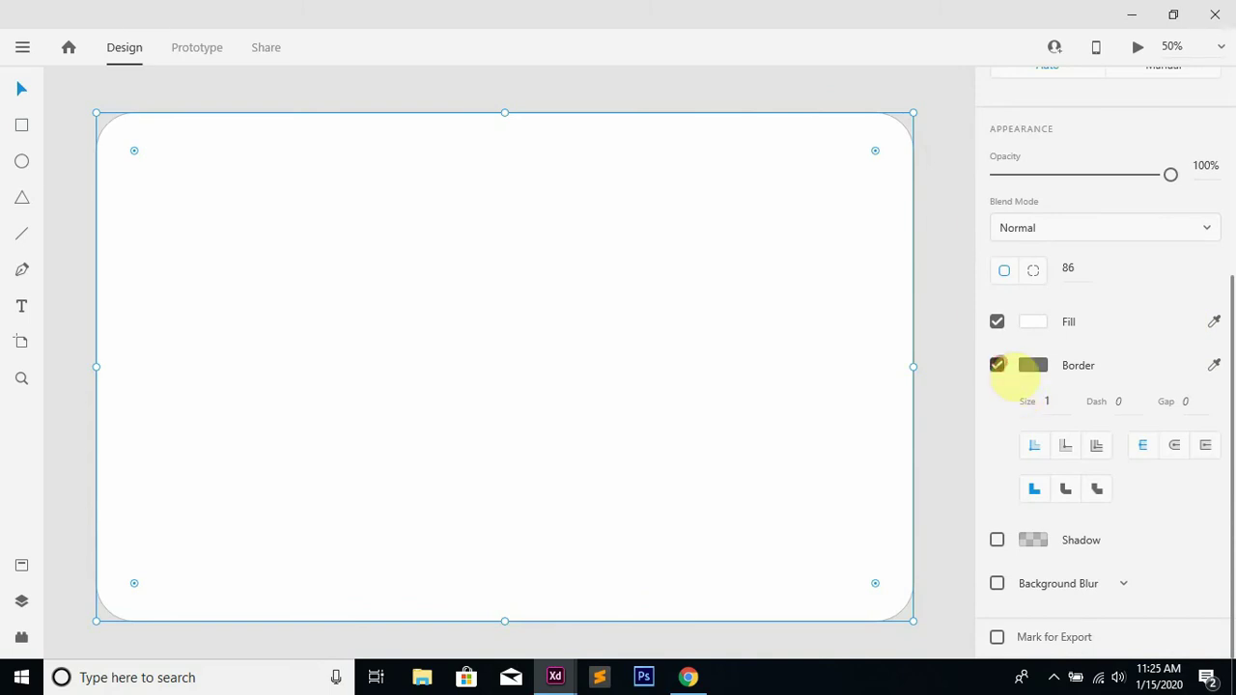
left_click(996, 365)
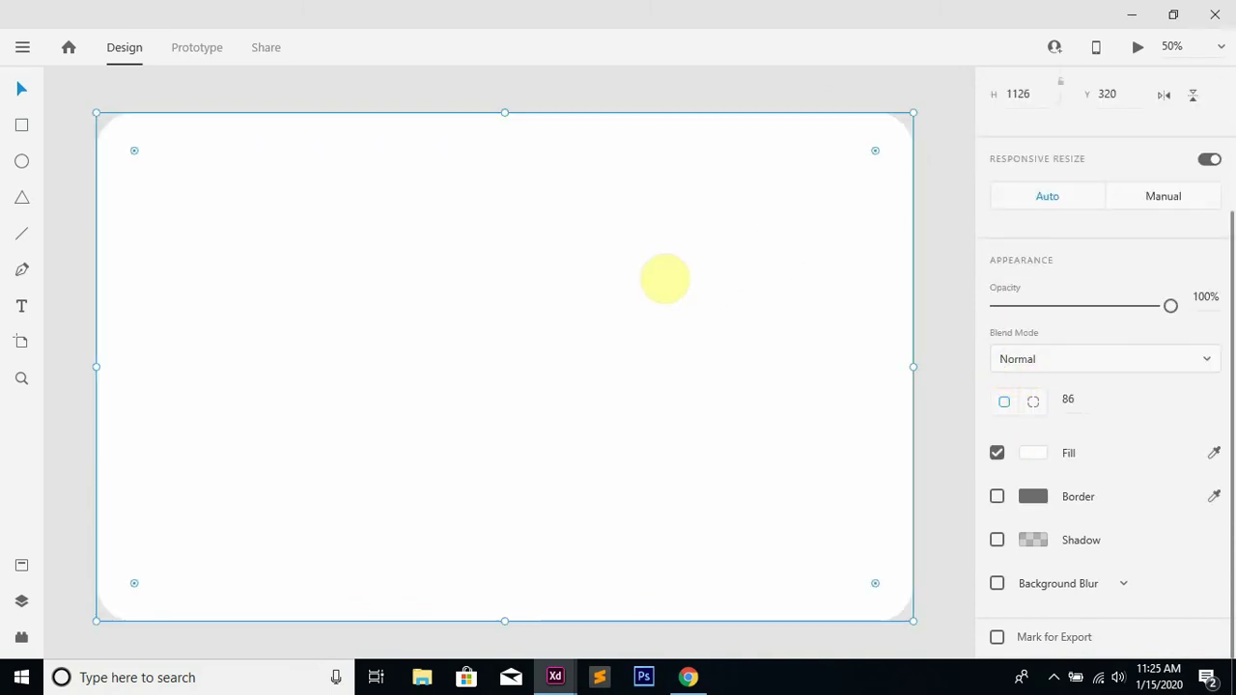
left_click_drag(662, 276, 664, 273)
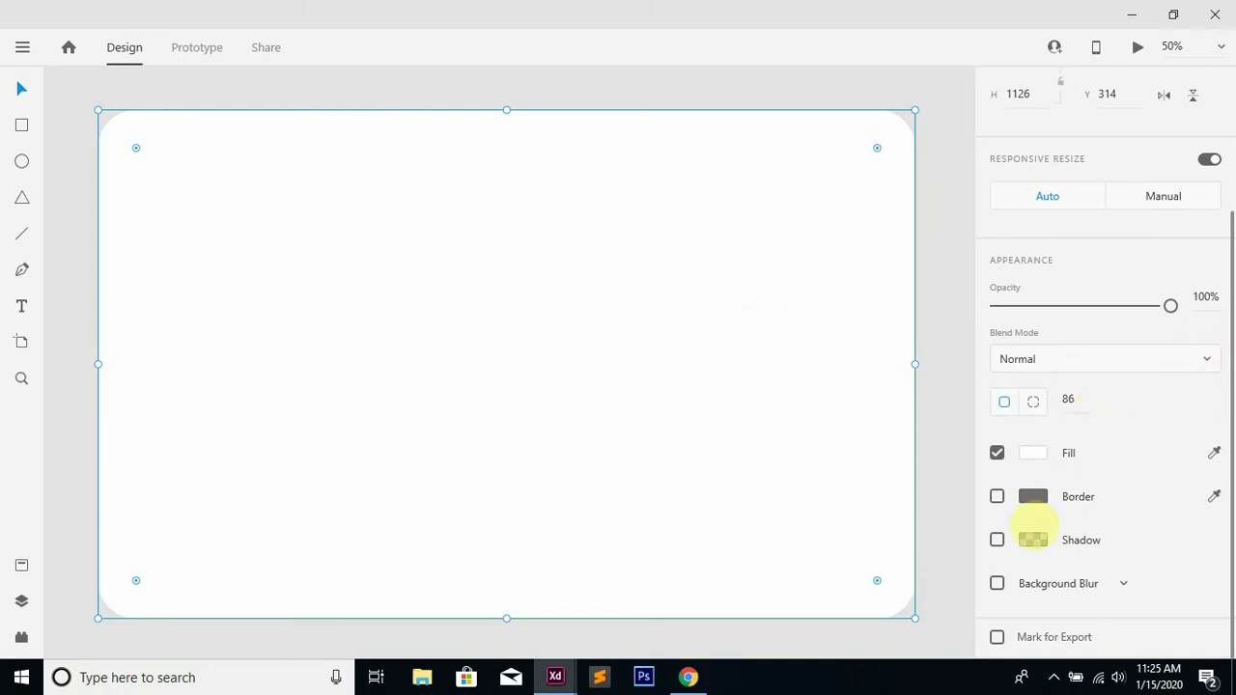
Add a shadow to the rounded rectangle with X offset 15, Y offset 15 and blur 20
left_click(996, 540)
left_click(957, 477)
left_click(817, 428)
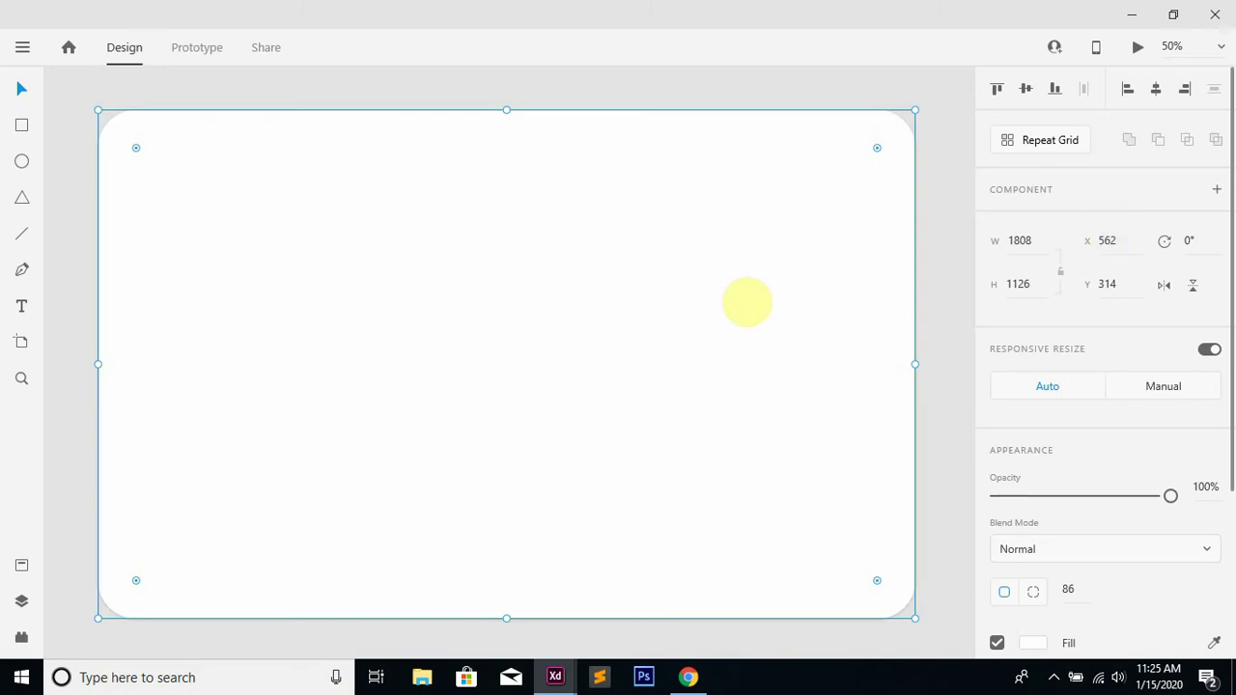
scroll(1065, 212, "down", 3)
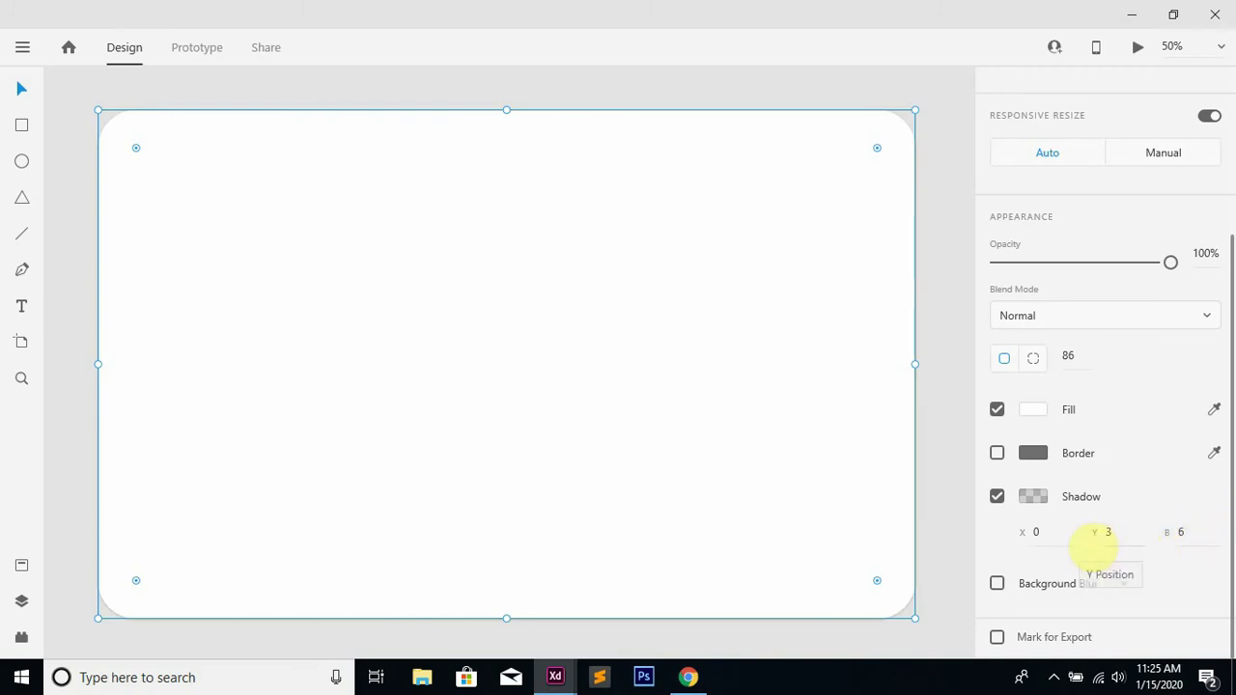
left_click(1052, 537)
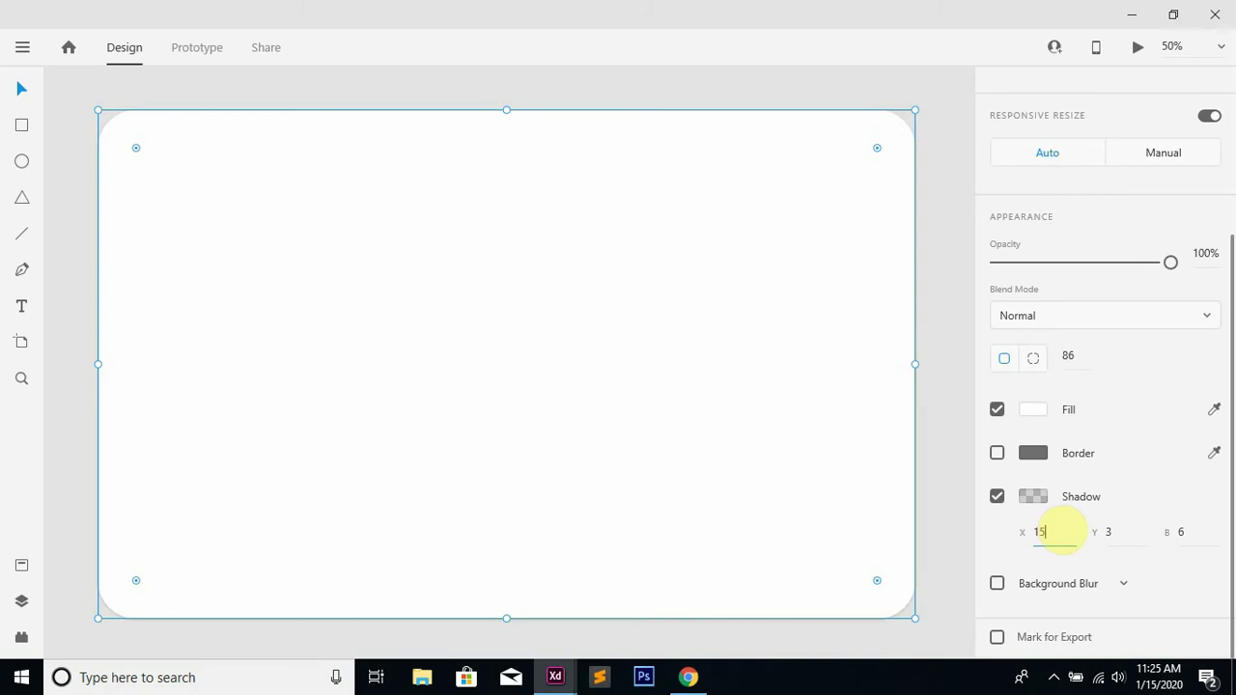
type("15")
key("Return")
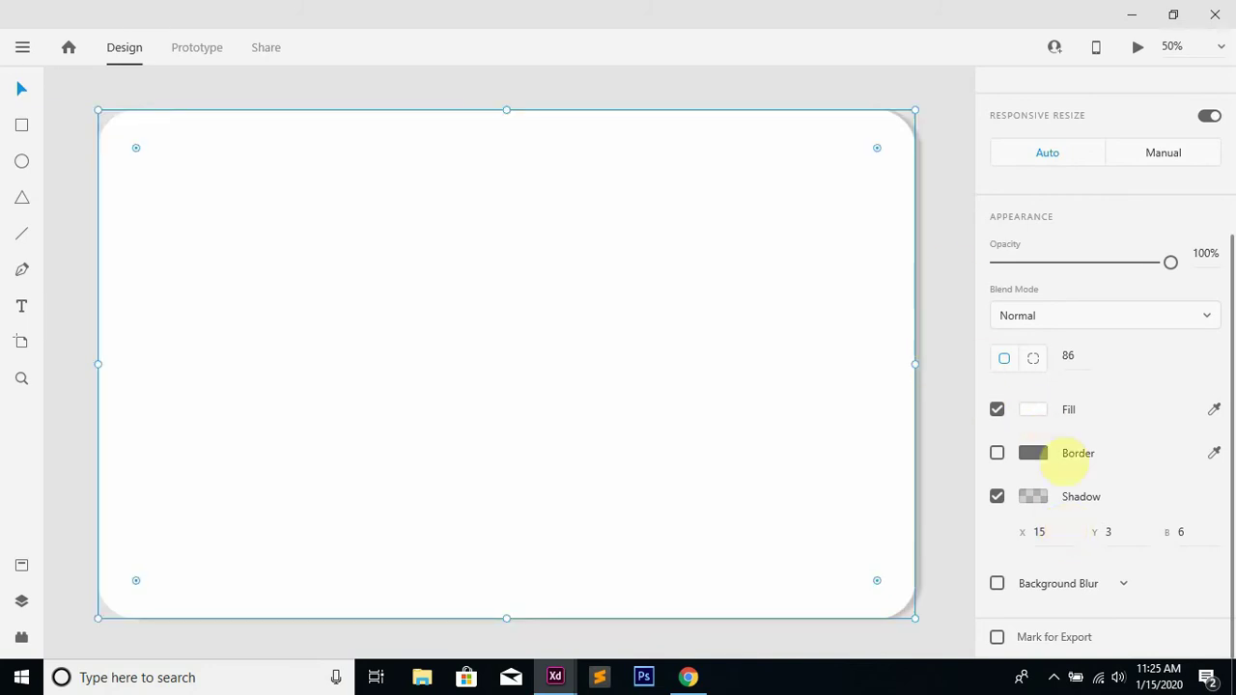
left_click(1117, 531)
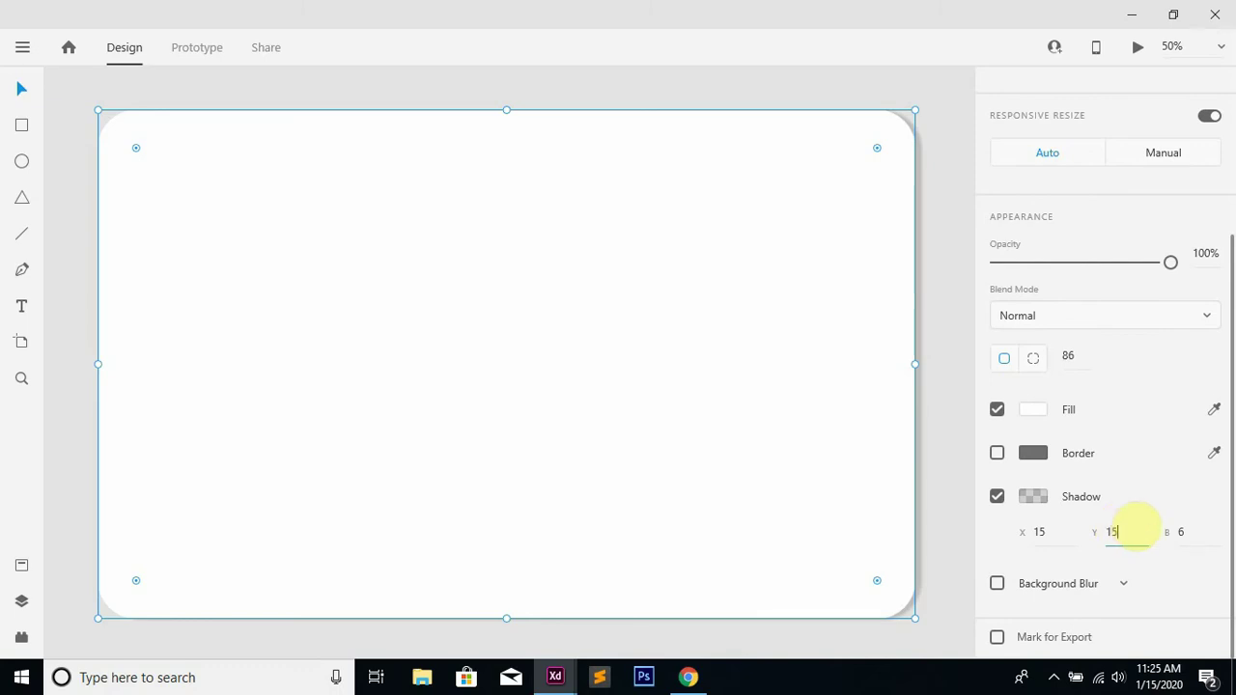
key("Return")
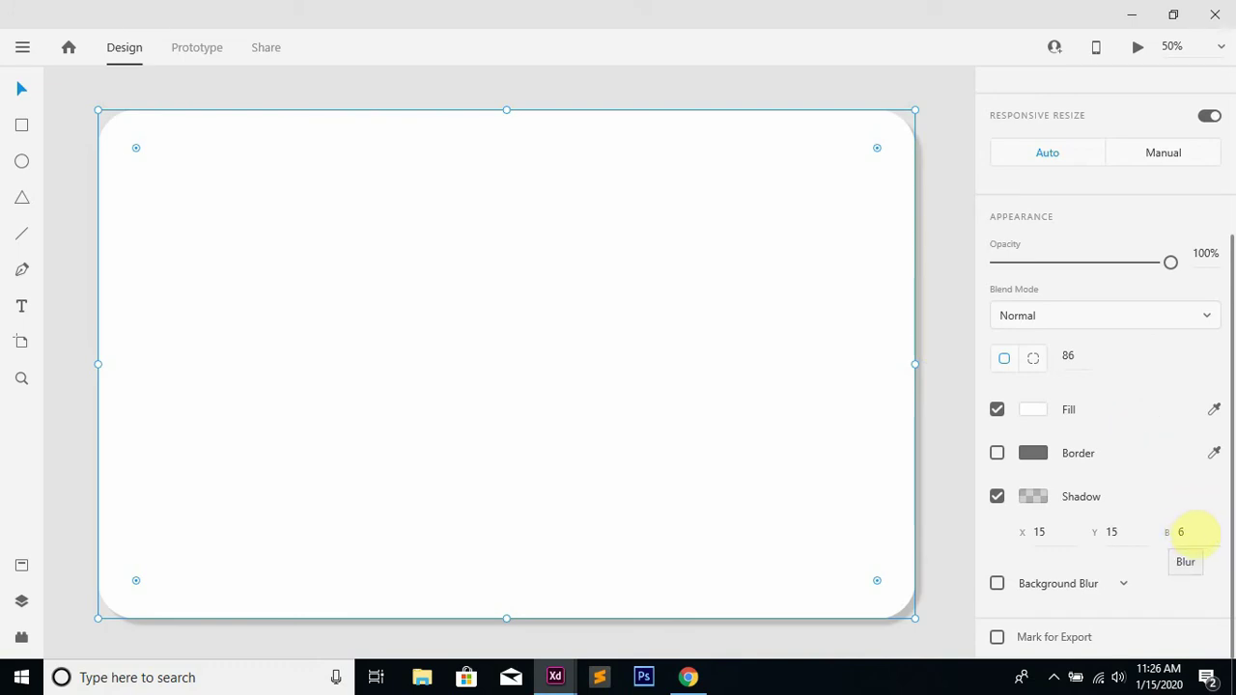
left_click(1193, 532)
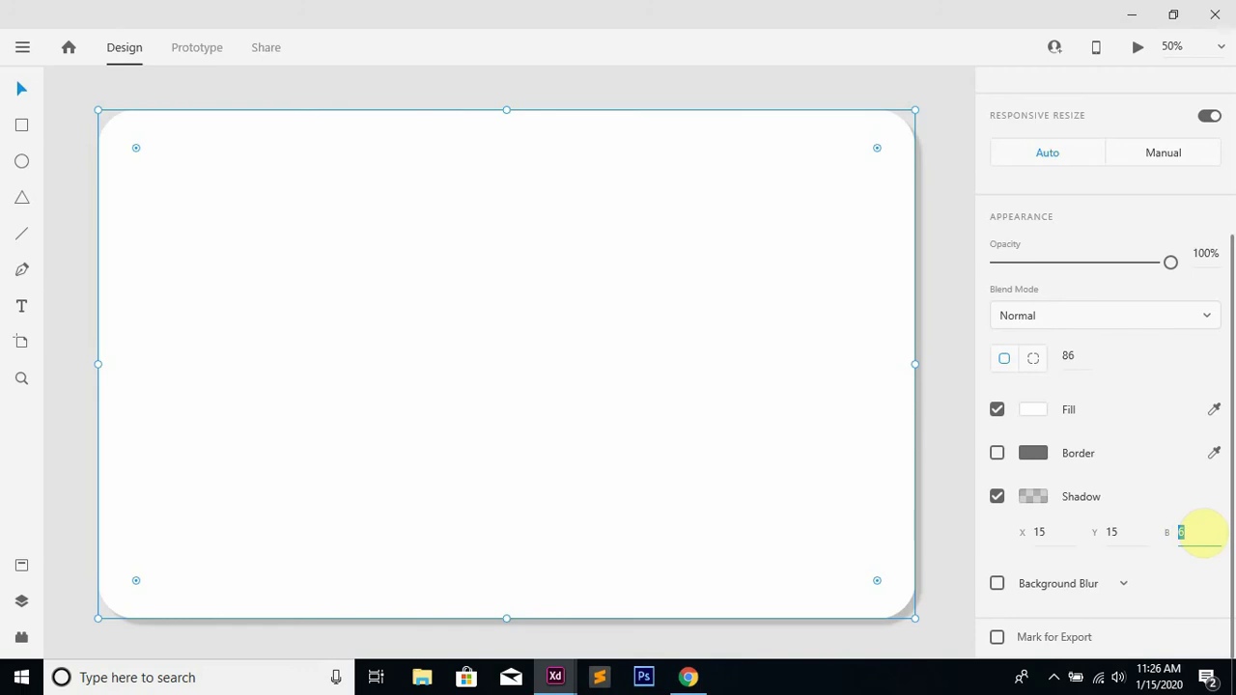
type("20")
left_click(968, 205)
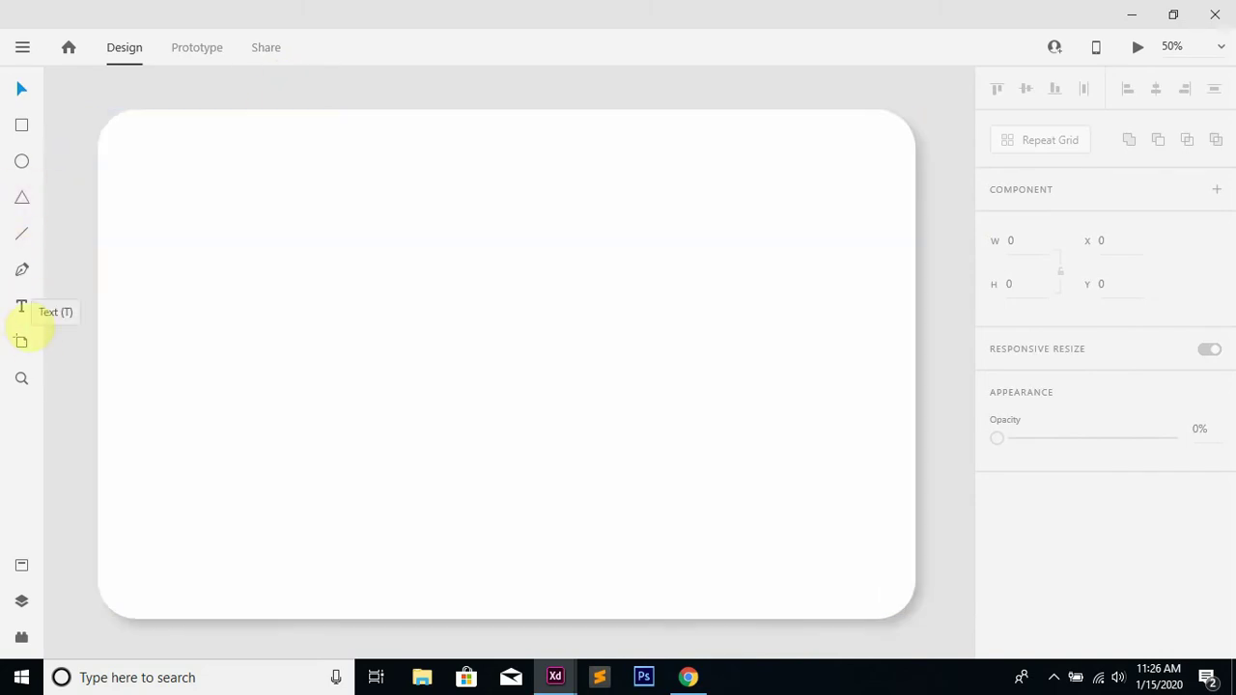
Add the heading text "Men's Fashion" in the upper-left area of the white card
left_click(38, 313)
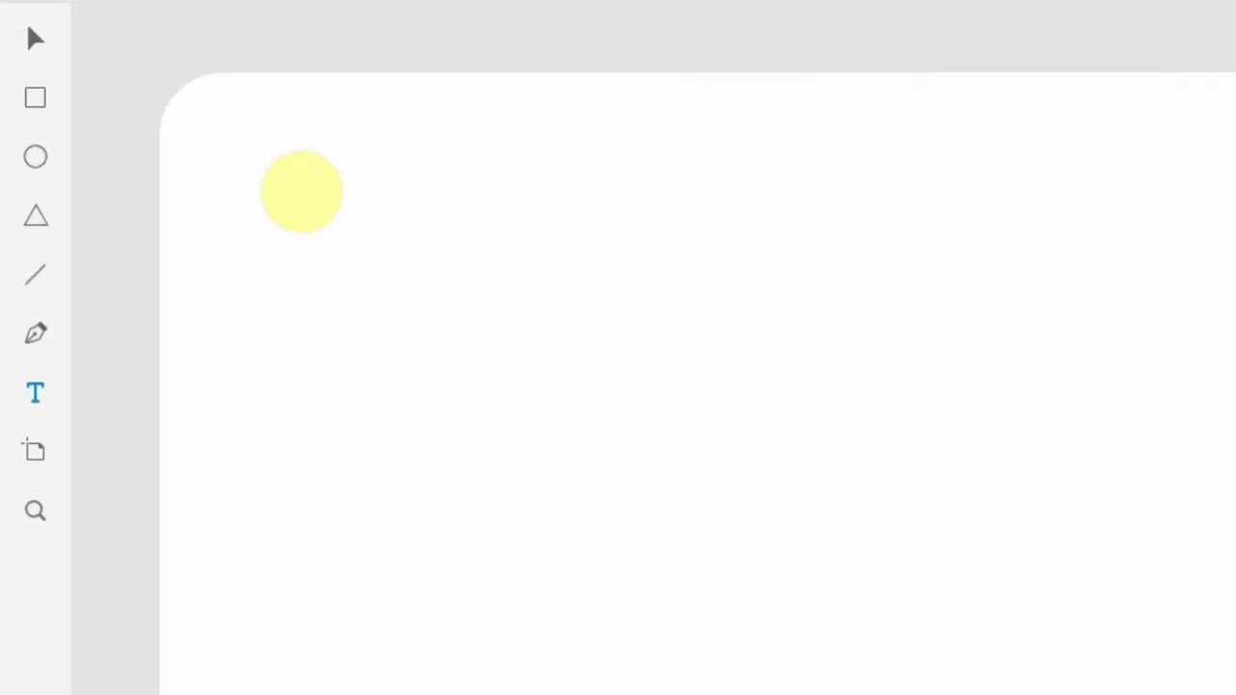
left_click(281, 185)
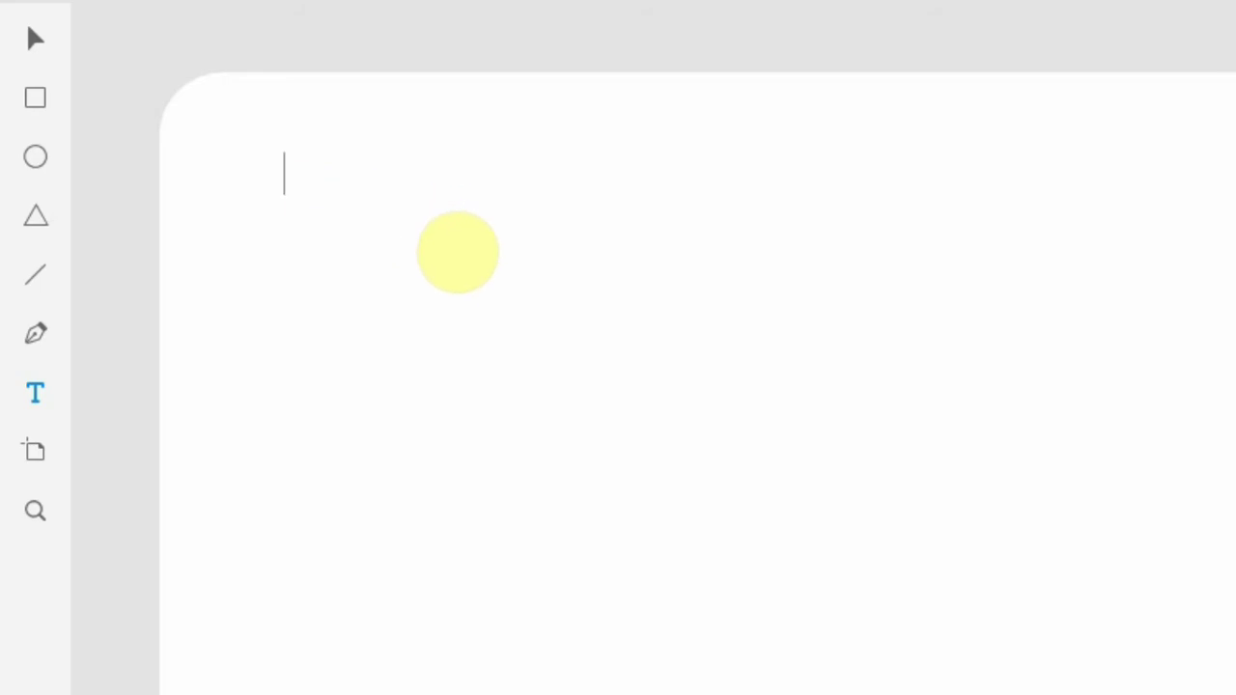
type("Men")
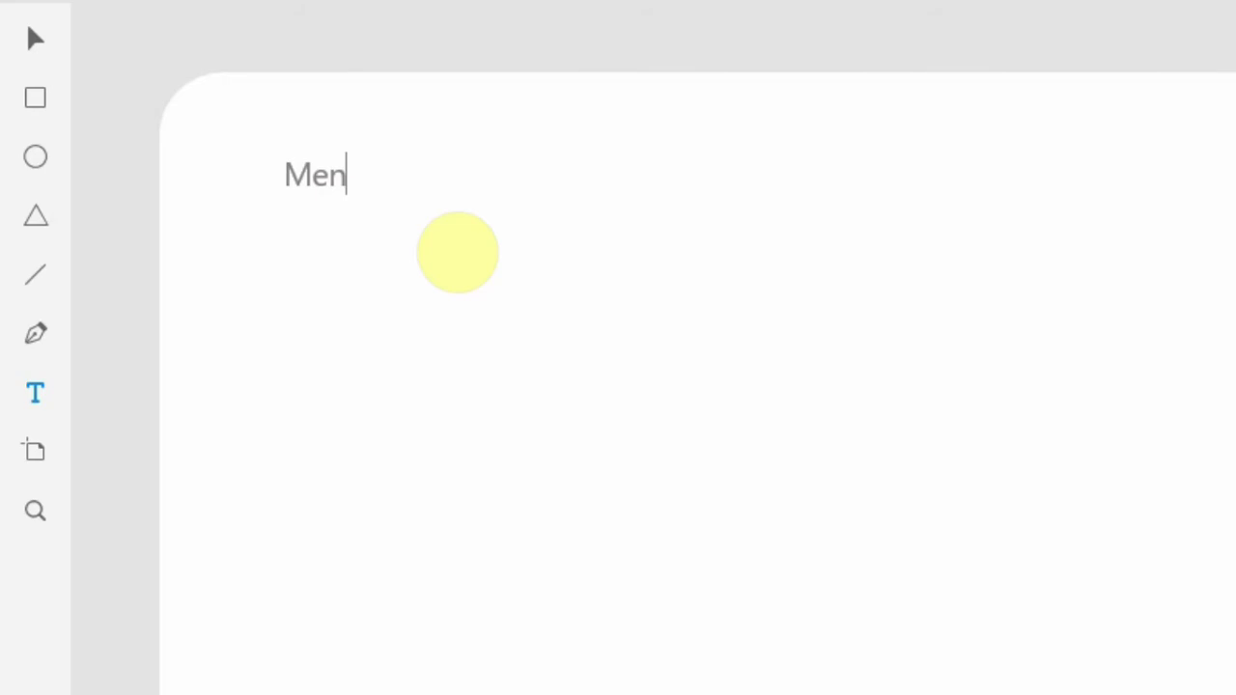
type("'s Fash")
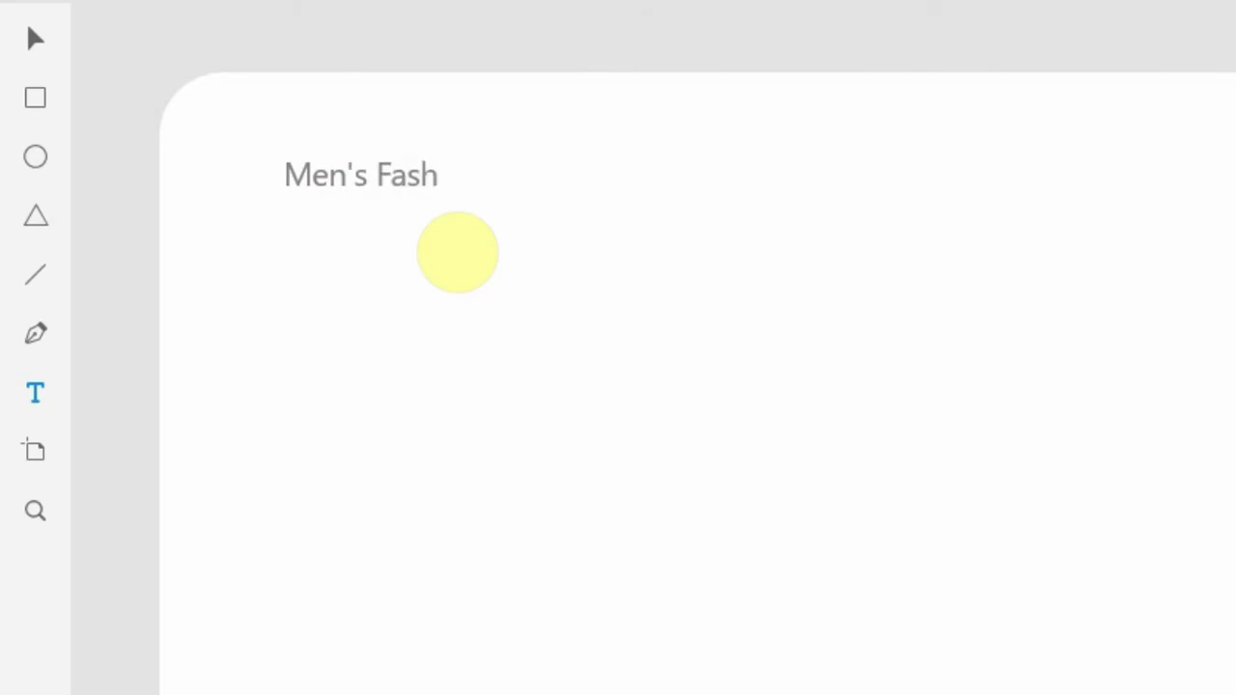
type("ion")
key("Escape")
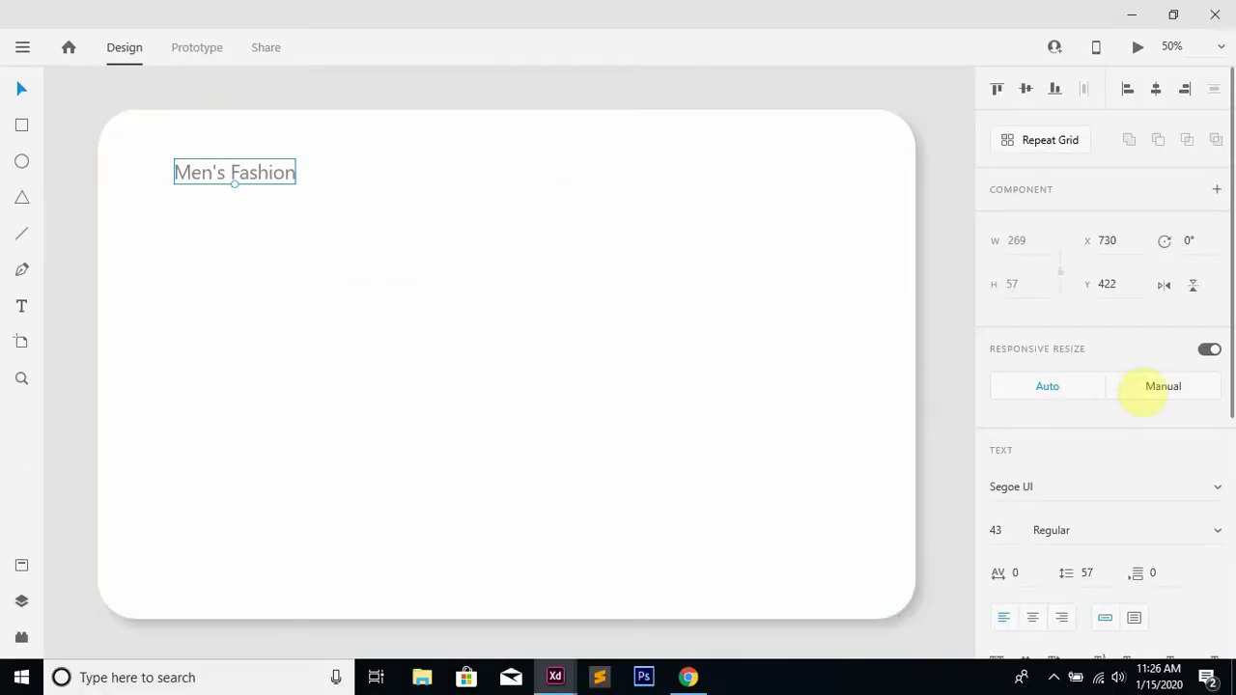
Set the "Men's Fashion" heading's font size to 37
scroll(1218, 155, "down", 4)
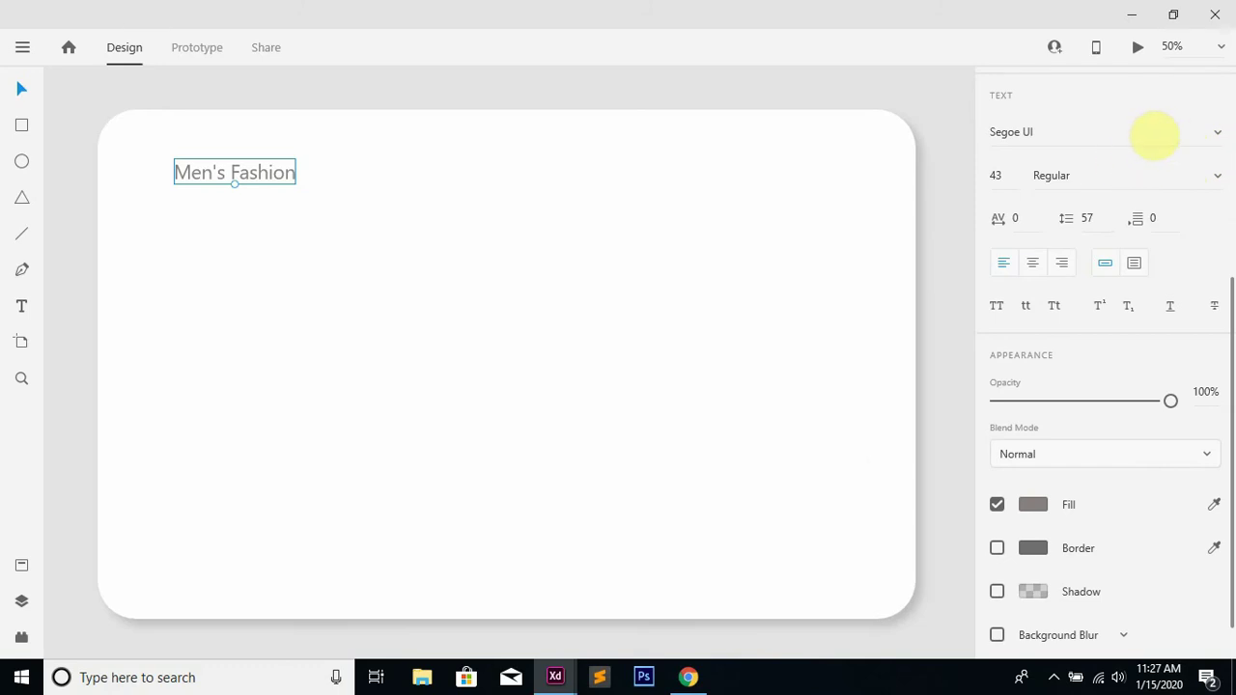
left_click(998, 174)
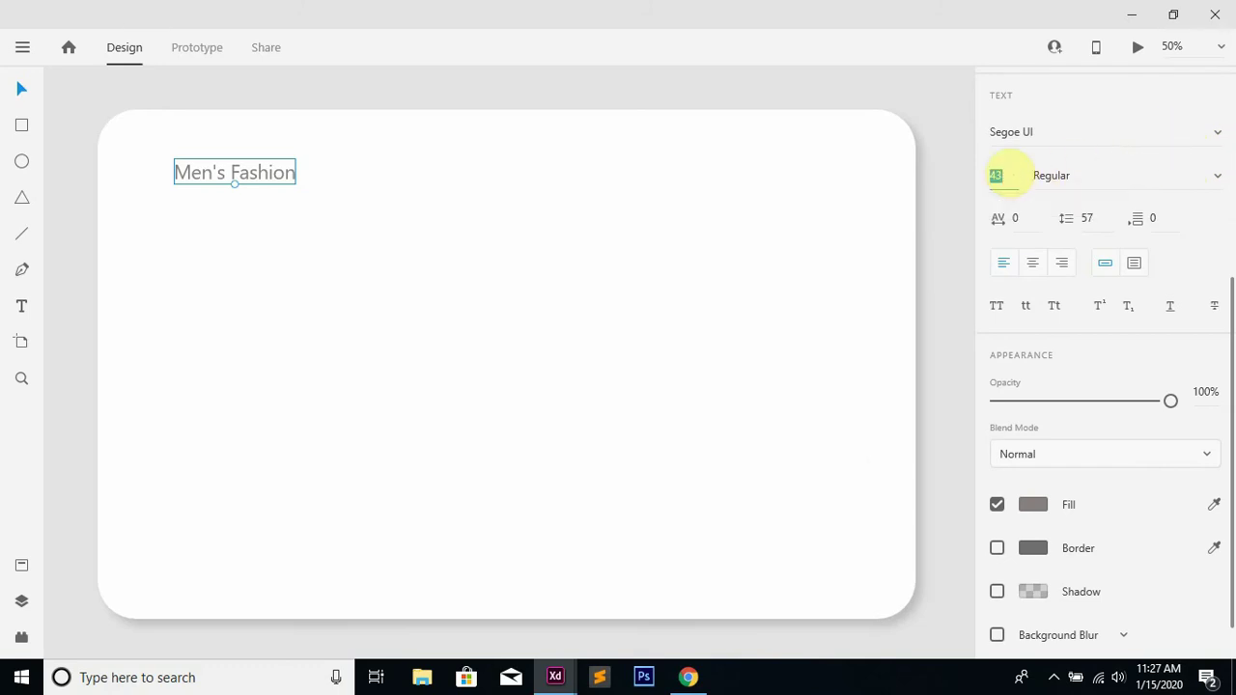
type("3")
key("Return")
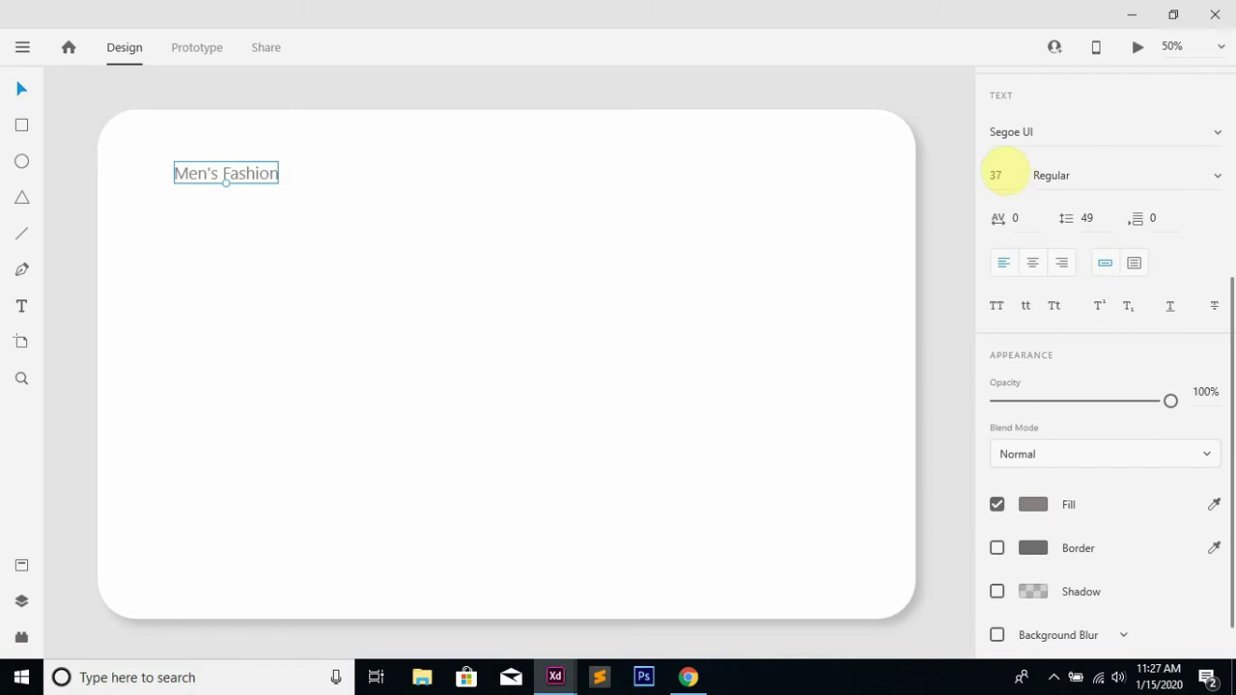
Set the "Men's Fashion" heading's font size to 57 and its font style to Bold
left_click(999, 175)
type("57")
key("Return")
left_click(1202, 172)
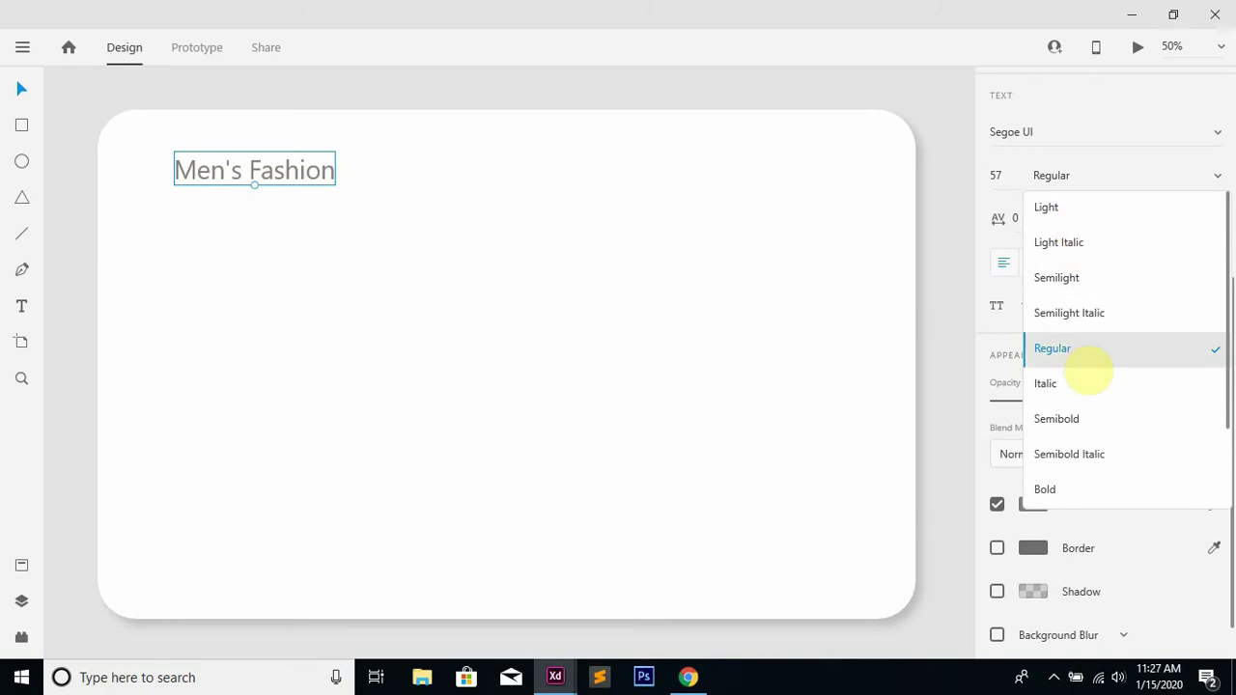
left_click(1070, 493)
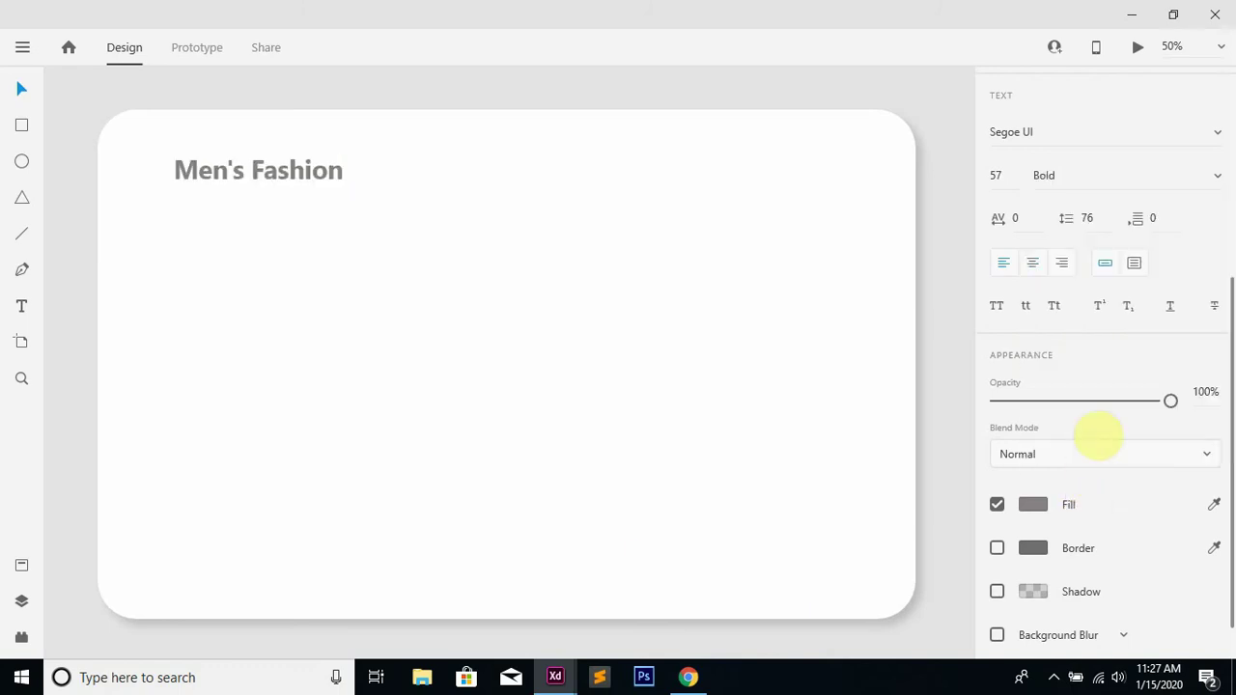
Reduce the "Men's Fashion" heading's font size to 51
left_click(995, 176)
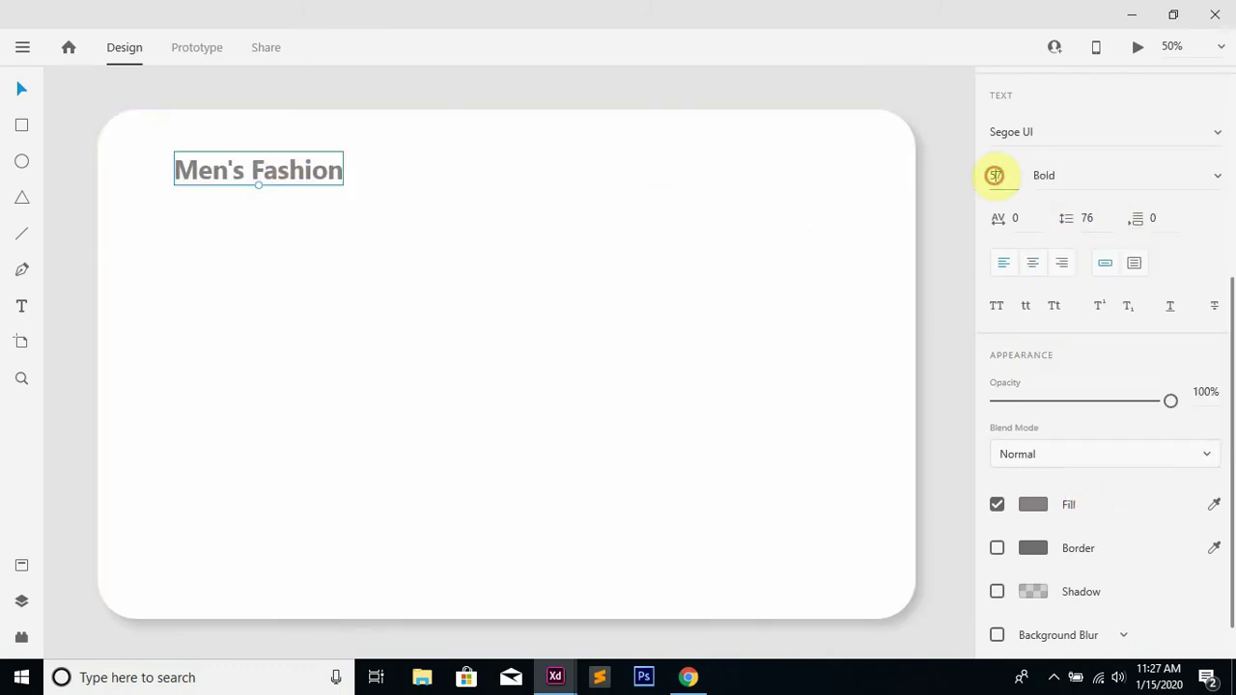
key("Down")
key("Down")
key("Down")
key("Down")
key("Down")
key("Down")
key("Down")
key("Down")
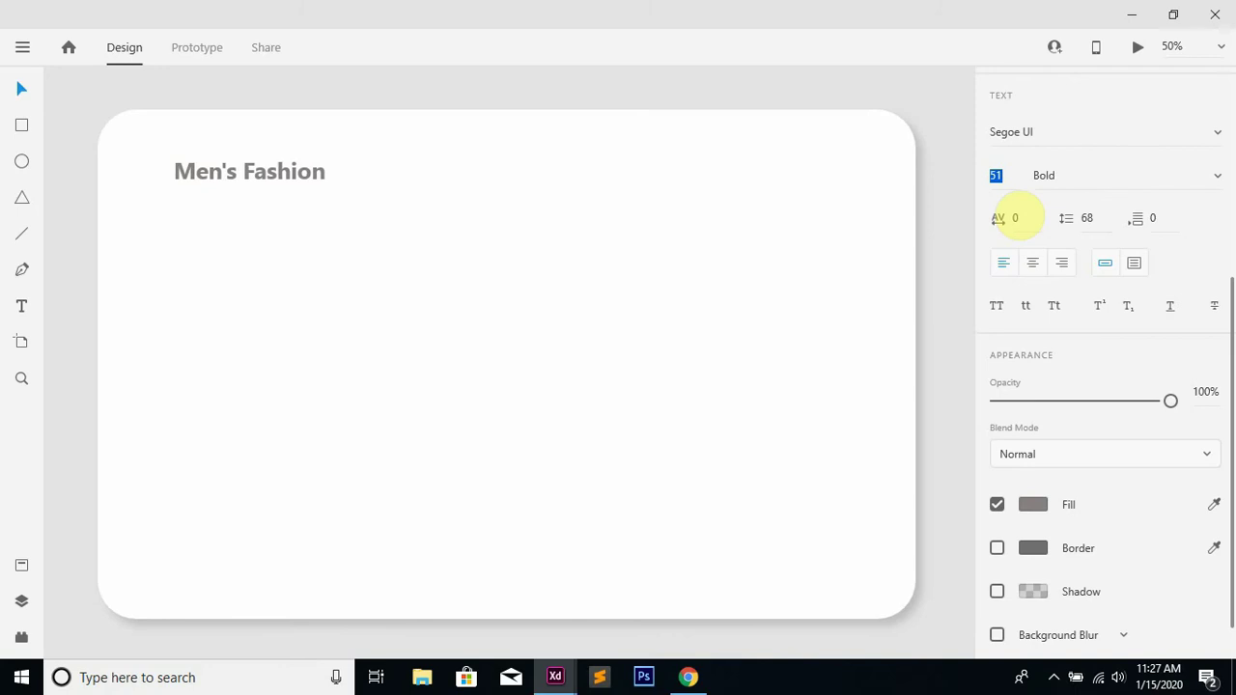
Set the "Men's Fashion" heading's fill colour to dark grey #363434 and shift the heading slightly down
key("Up")
key("Up")
scroll(1224, 259, "down", 1)
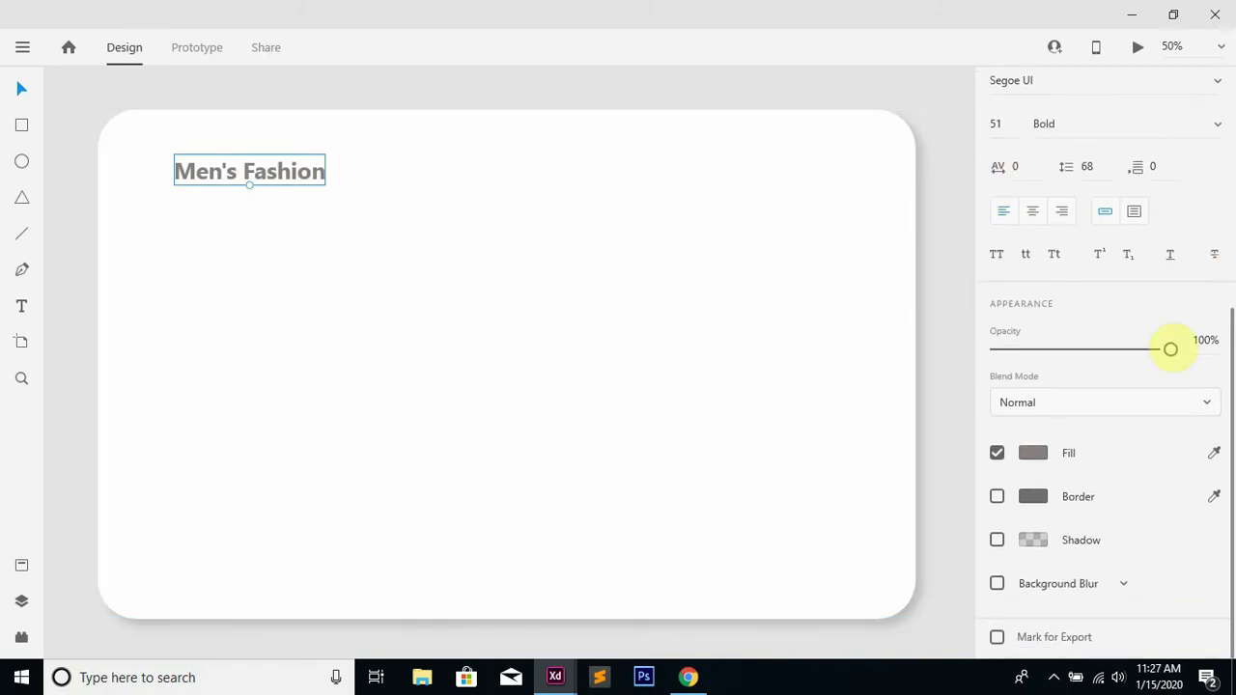
left_click(1032, 453)
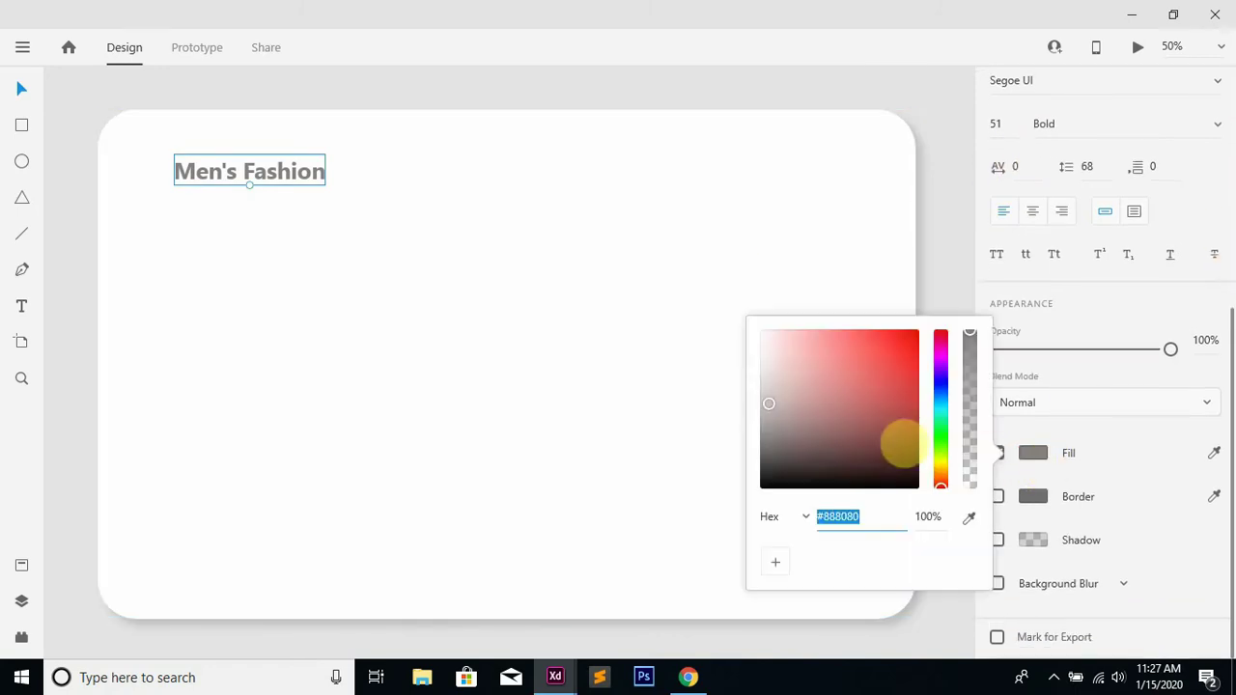
left_click(765, 446)
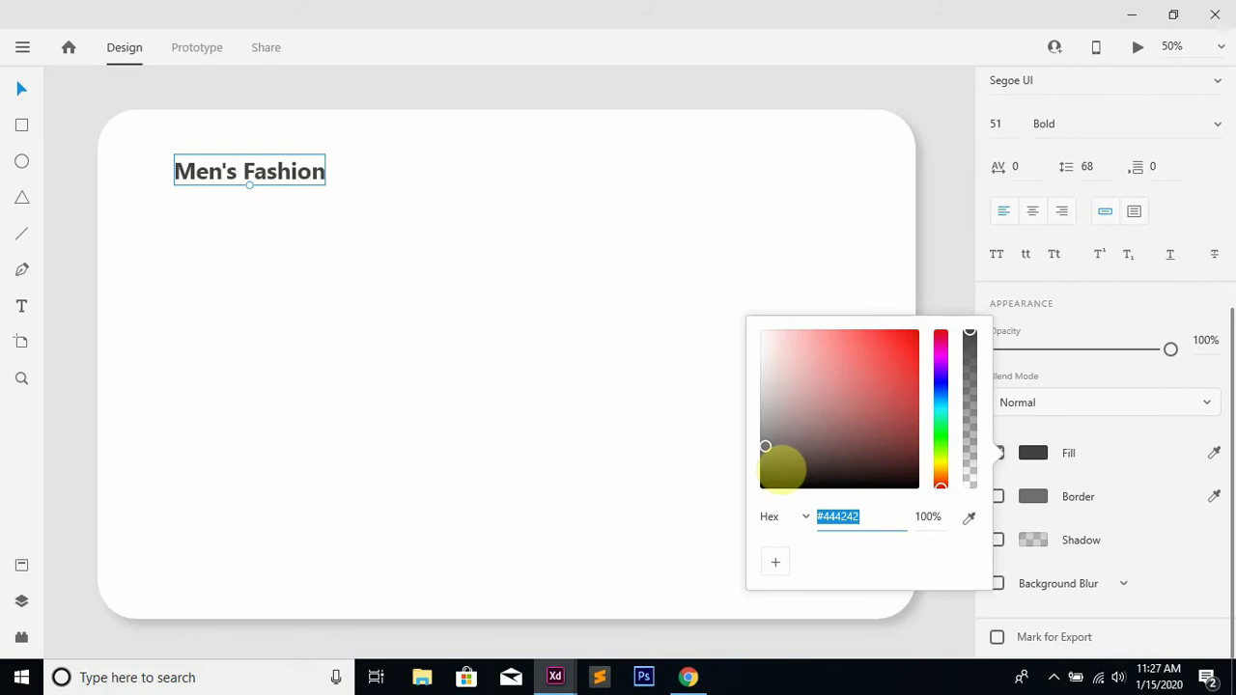
left_click_drag(765, 446, 765, 454)
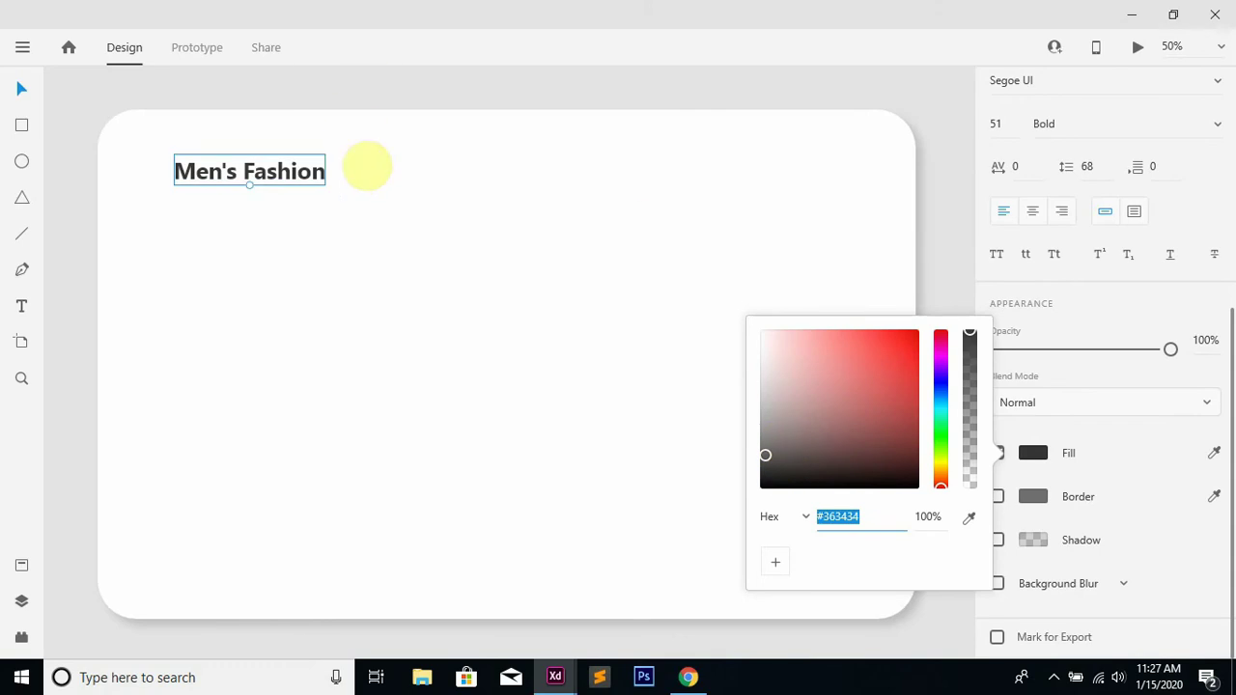
left_click(354, 165)
left_click(317, 170)
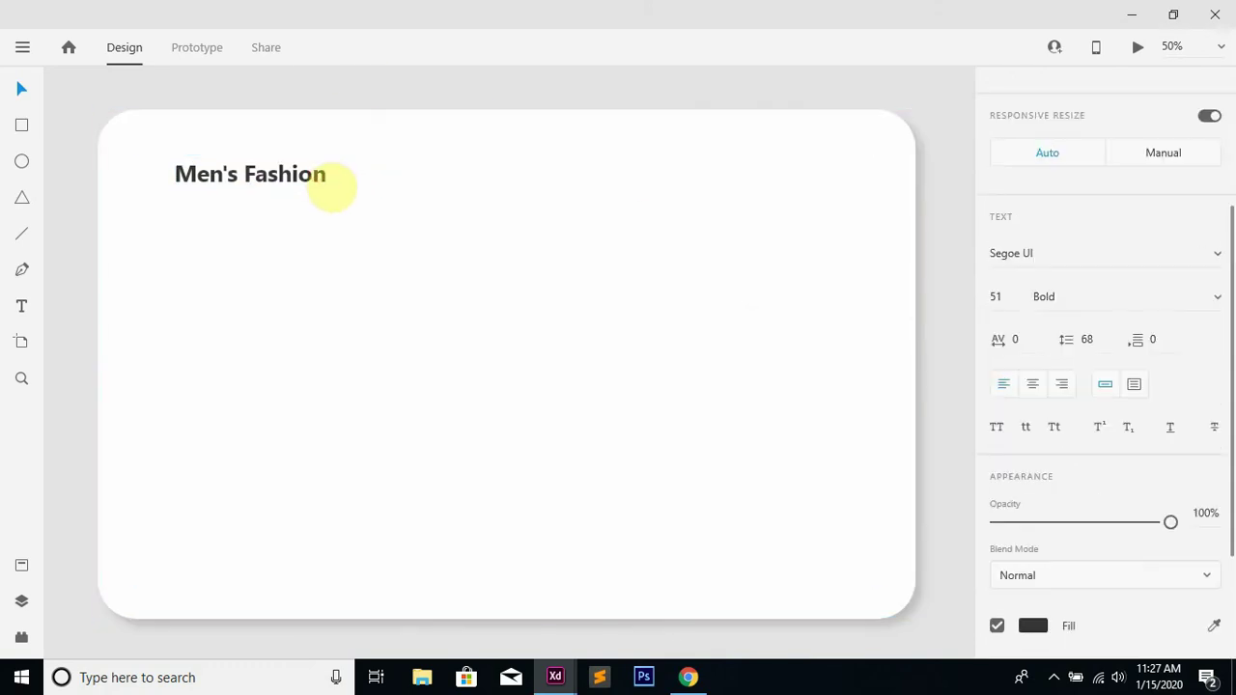
left_click(409, 195)
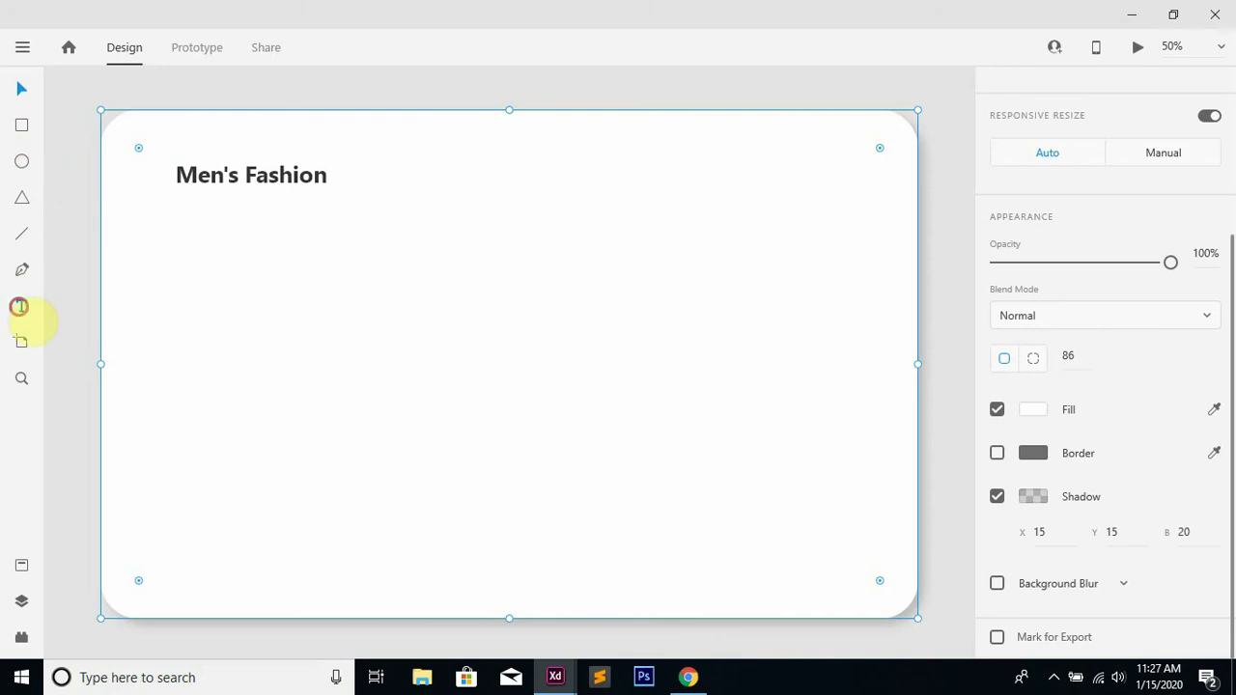
Add the text "Ref. 344/xyz" directly below the "Men's Fashion" heading, aligned with its left edge
left_click(19, 307)
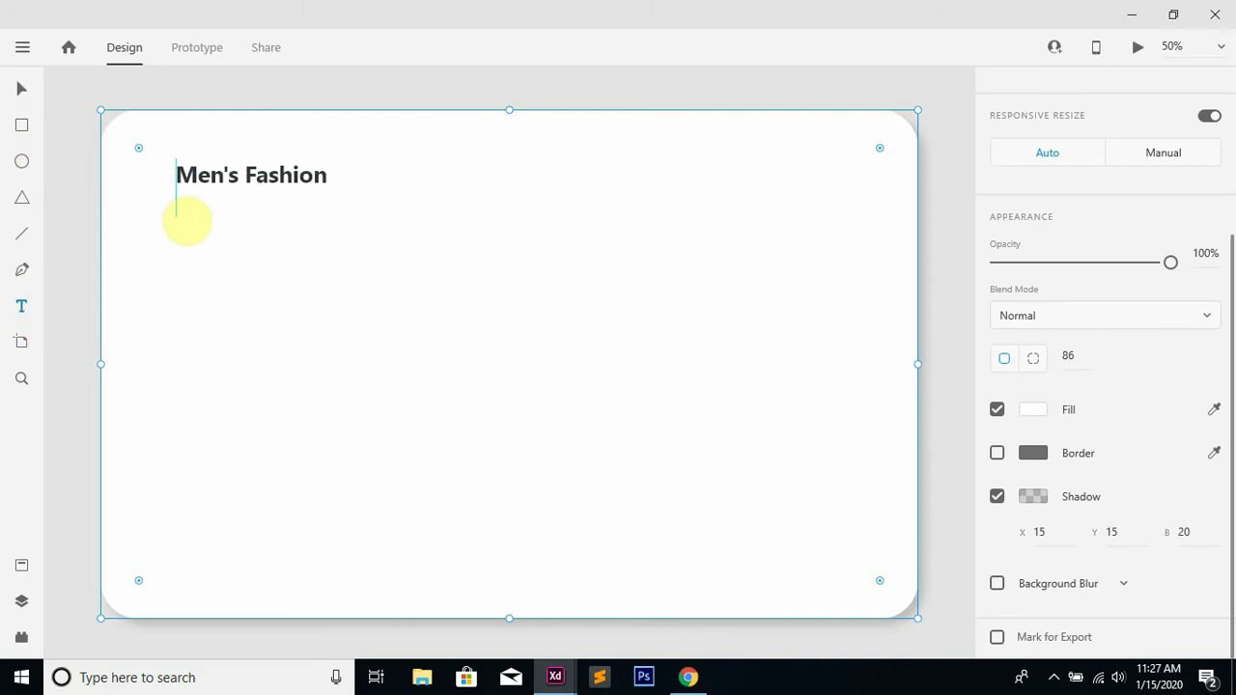
left_click(176, 214)
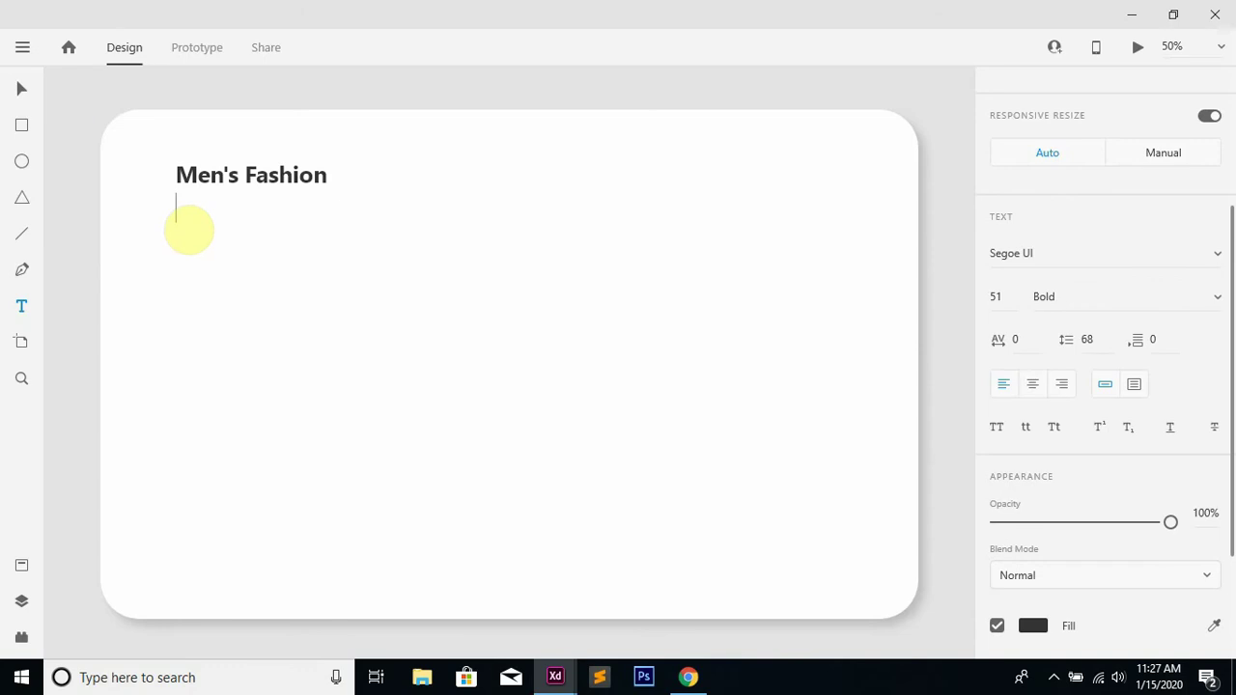
type("Ref.   344")
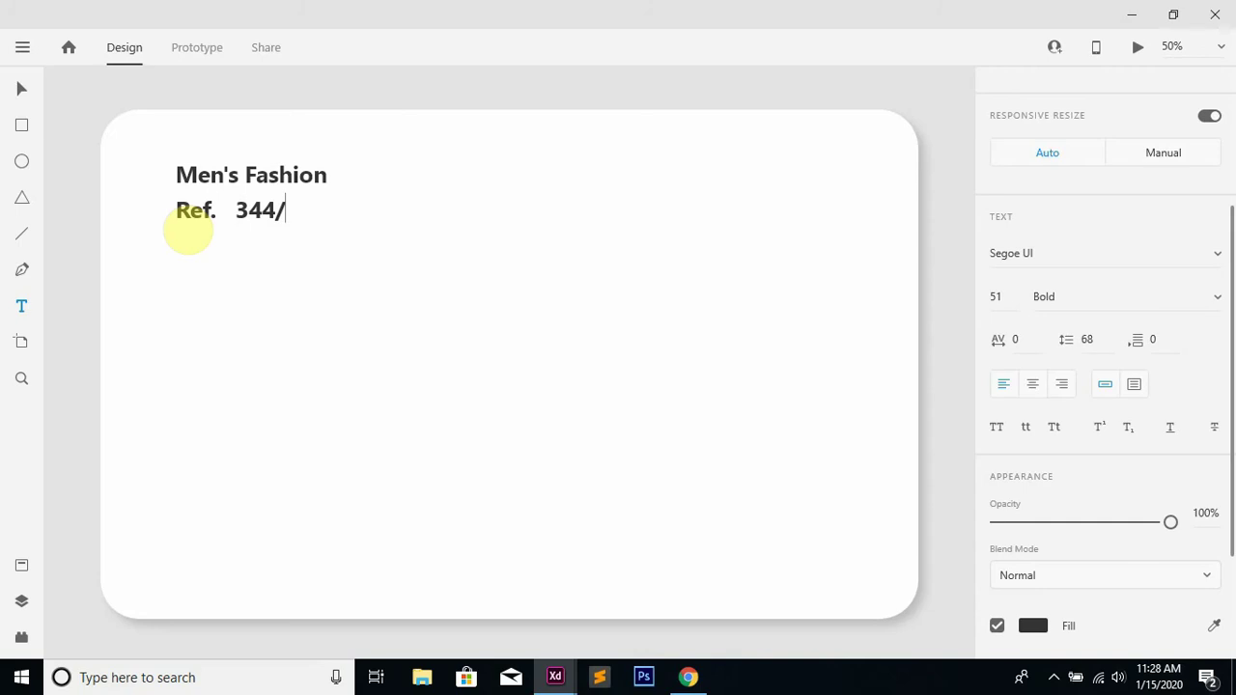
type("/xyz")
key("Escape")
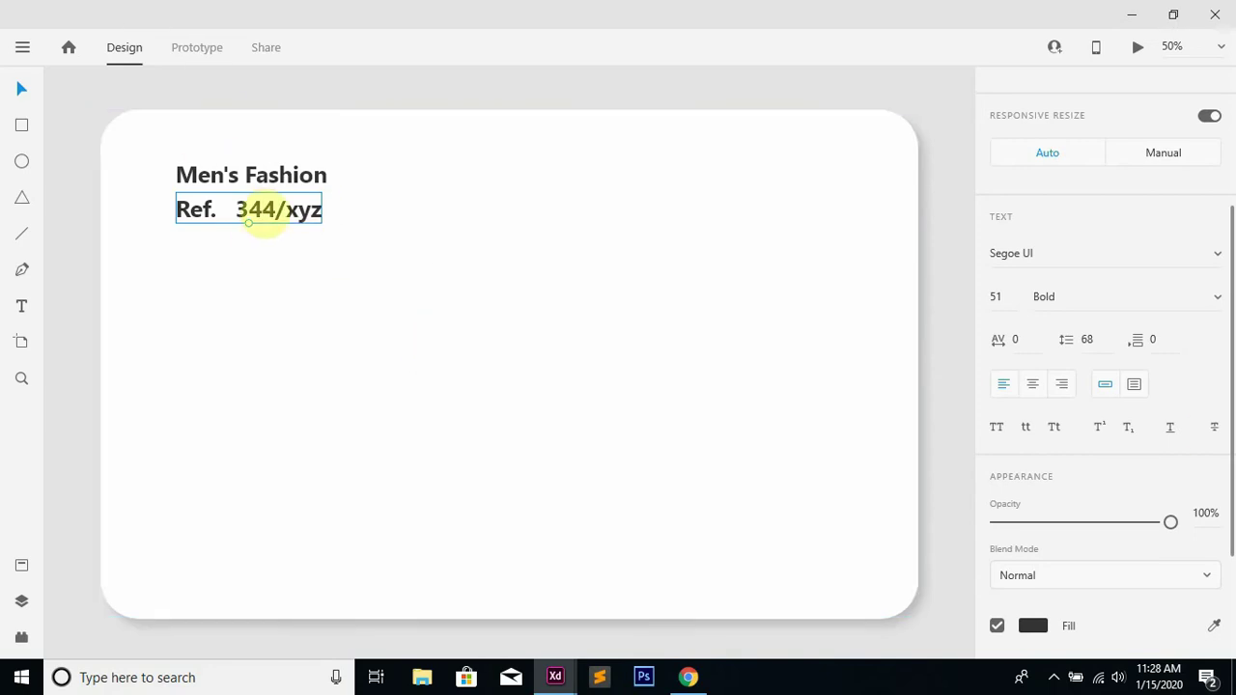
Lighten the "Ref." line's fill colour to grey #959292
scroll(1207, 560, "down", 3)
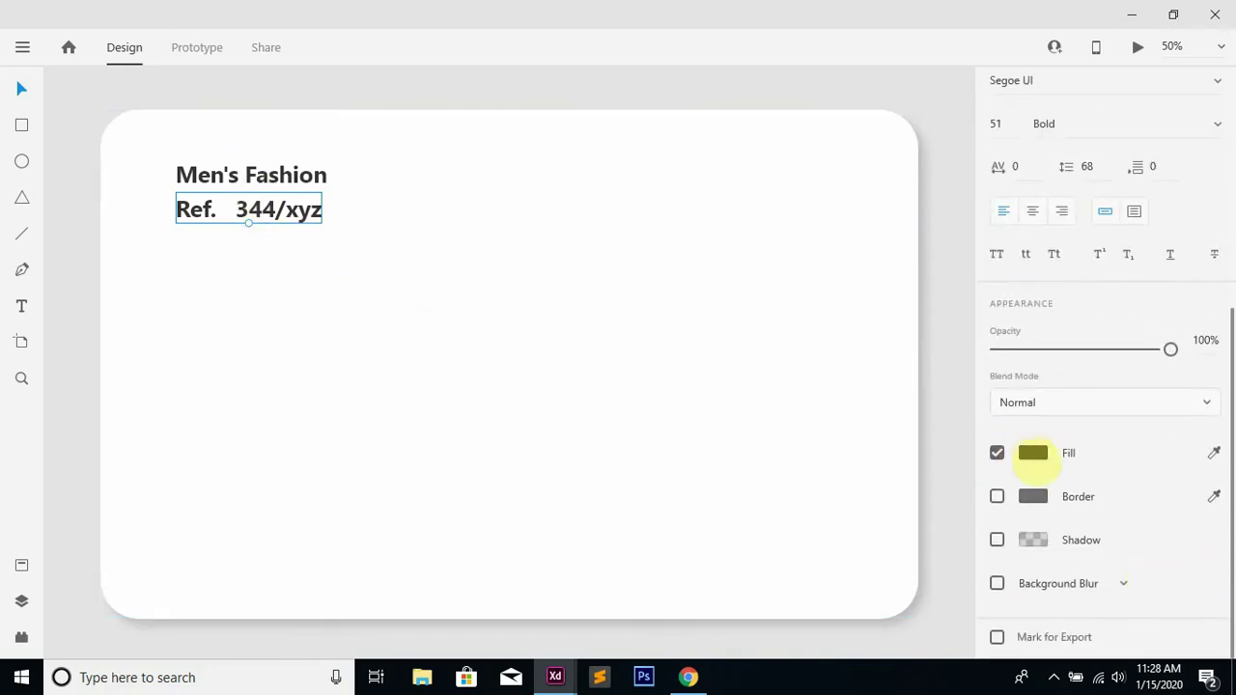
left_click(1033, 453)
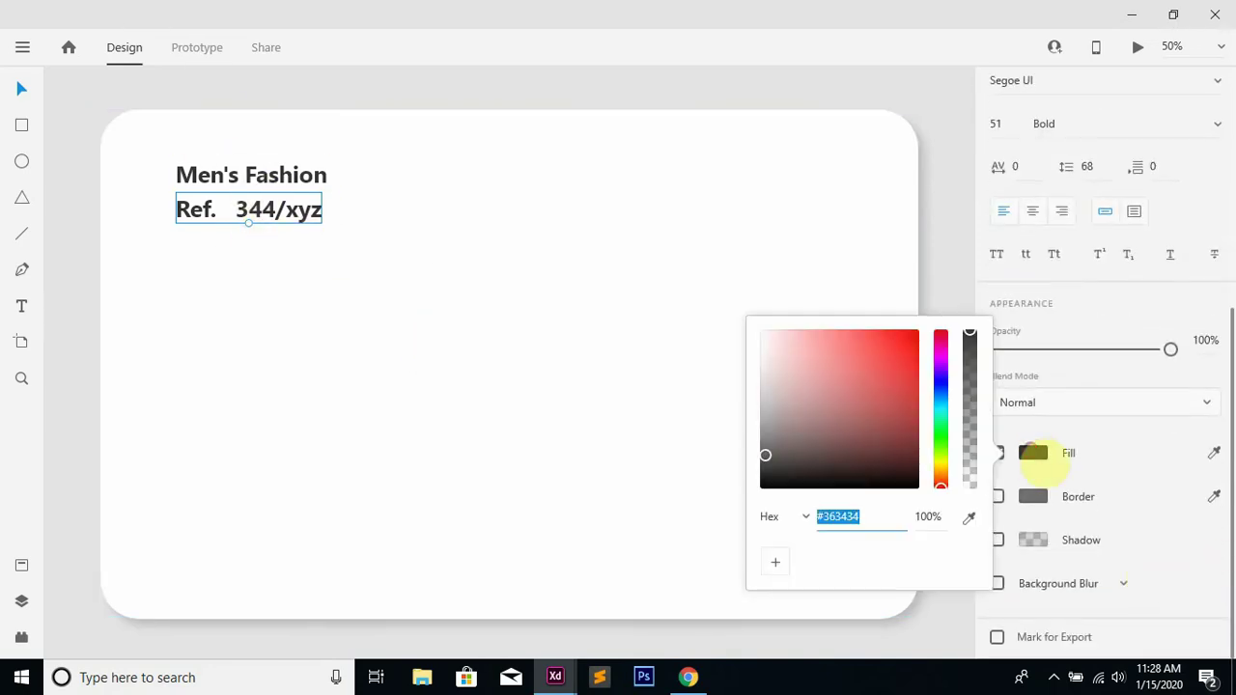
left_click_drag(764, 455, 763, 396)
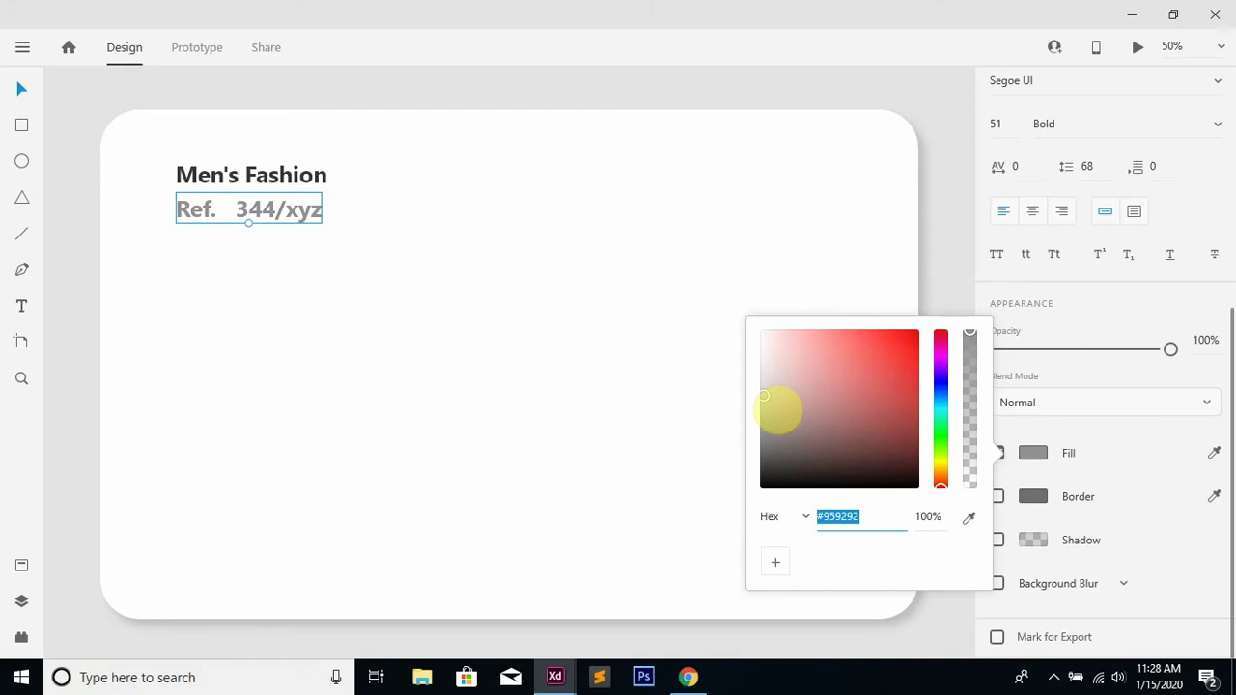
left_click(675, 398)
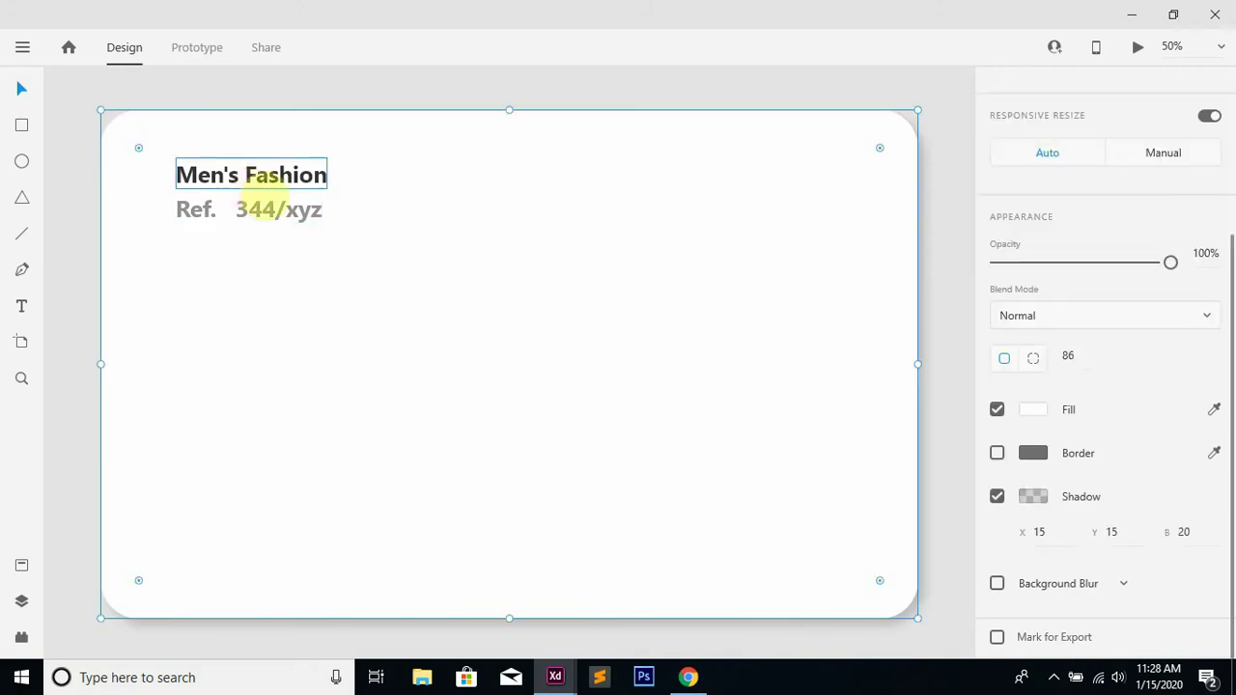
Move the "Ref." line closer to the heading and set its font style to Regular and size to 29
left_click_drag(278, 218, 270, 204)
scroll(1109, 543, "down", 3)
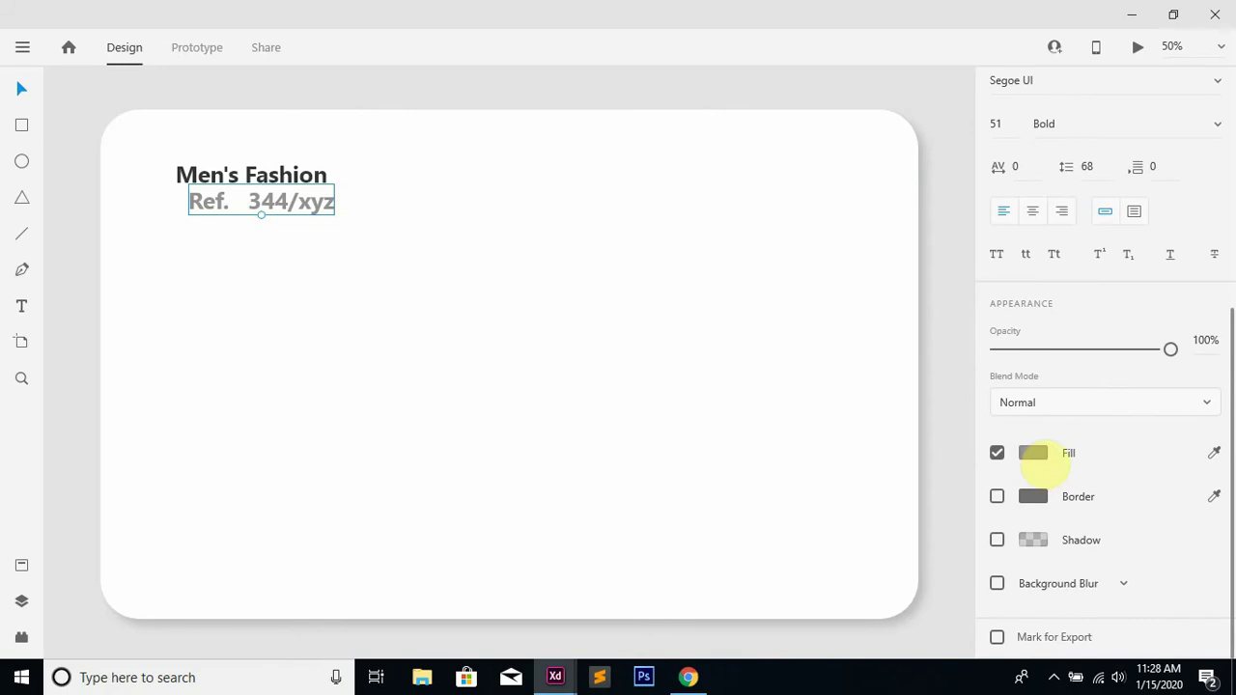
scroll(1231, 362, "up", 2)
scroll(1230, 362, "up", 1)
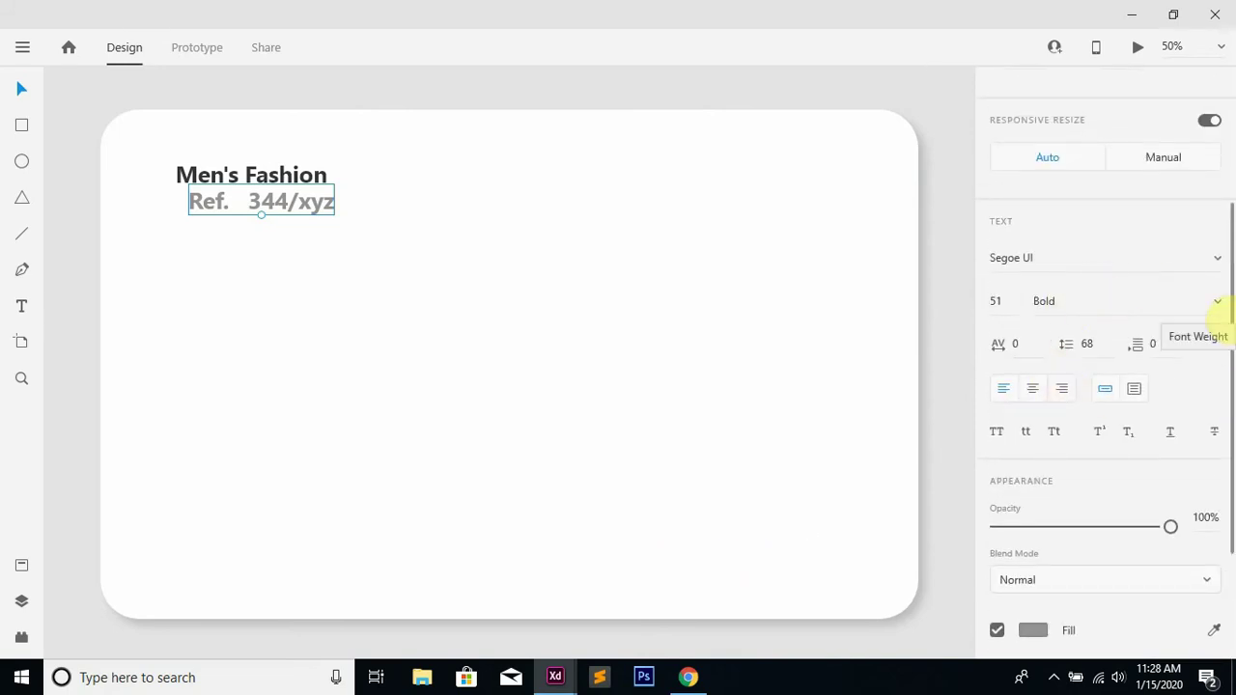
left_click(1217, 303)
left_click(1052, 367)
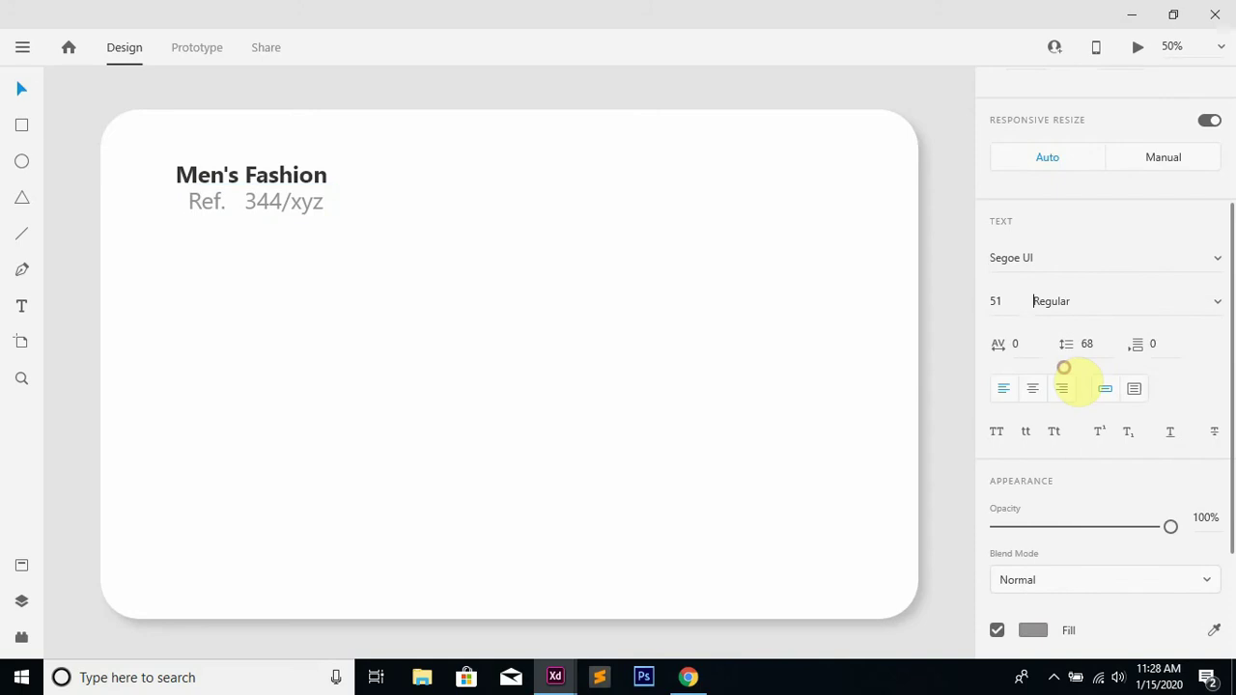
type("29")
key("Return")
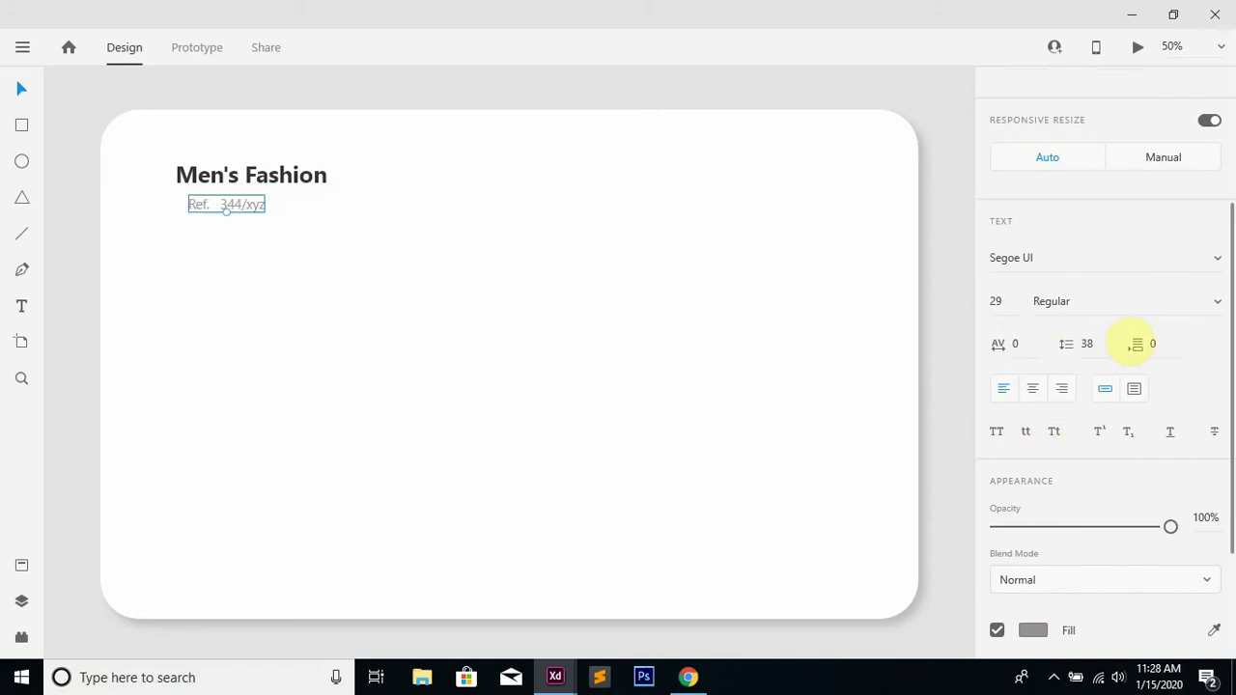
Change the "Ref." line's font to Dubai
left_click(1207, 257)
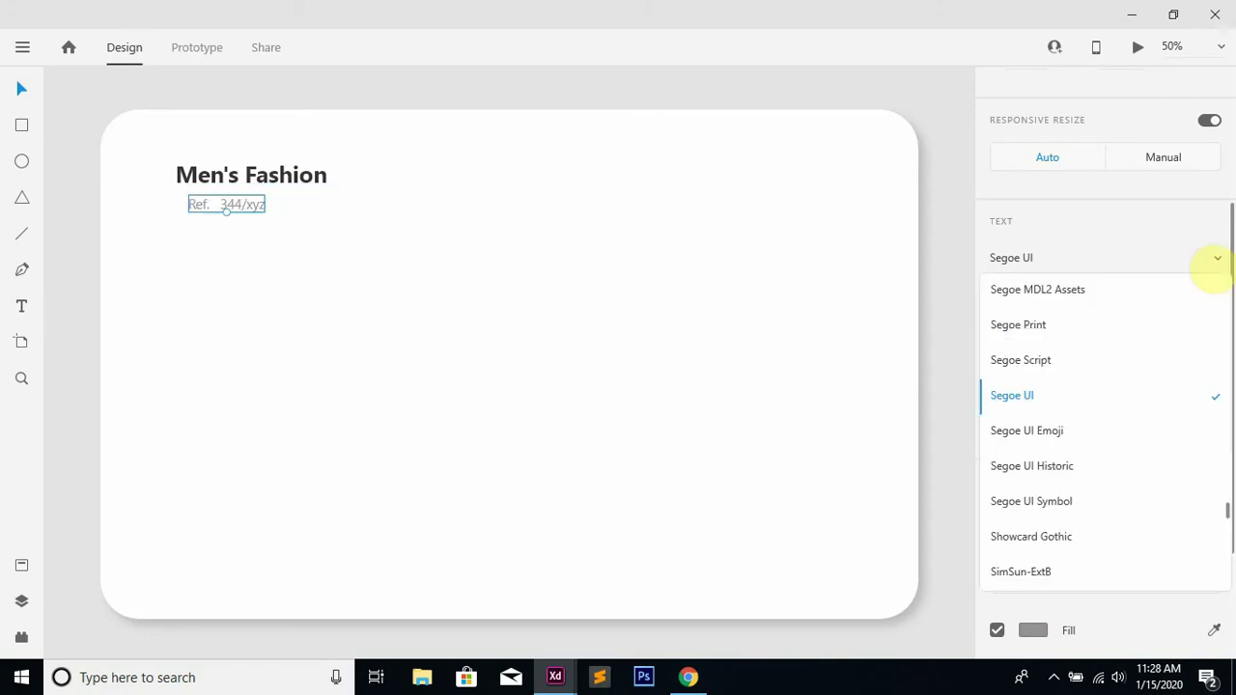
left_click(1108, 259)
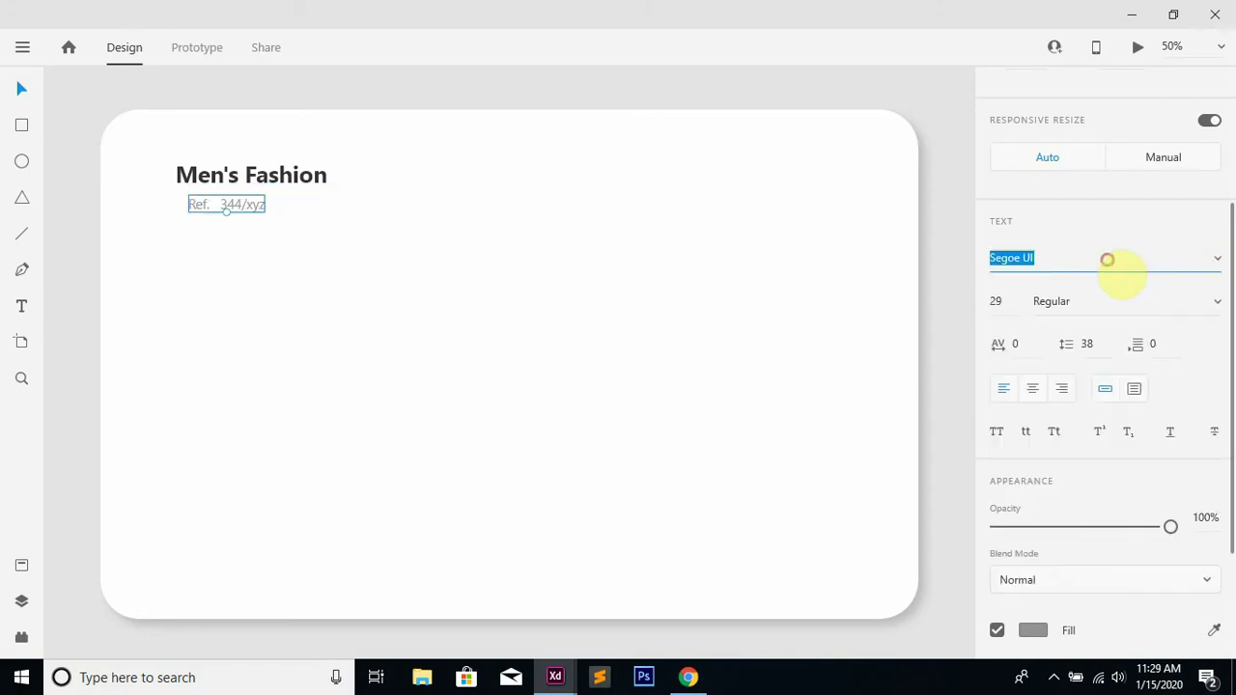
type("Dubai")
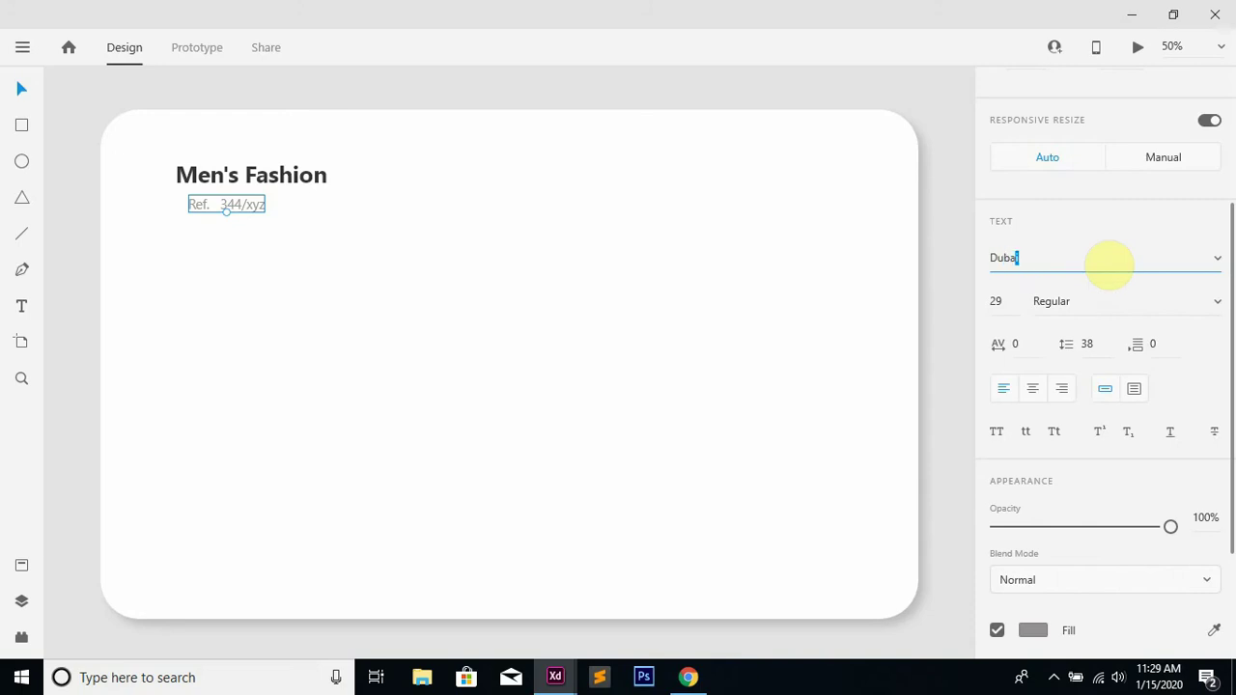
key("Return")
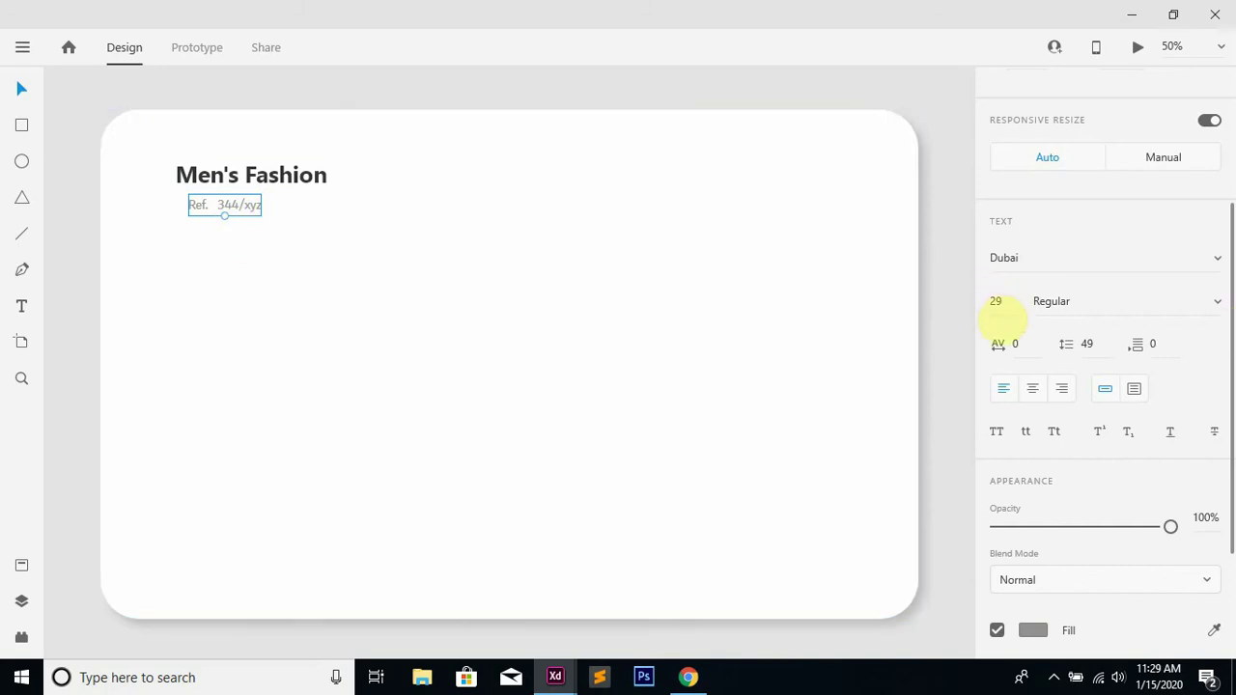
Increase the "Ref." line's font size to 35
key("Up")
key("Up")
key("Up")
key("Up")
key("Up")
key("Up")
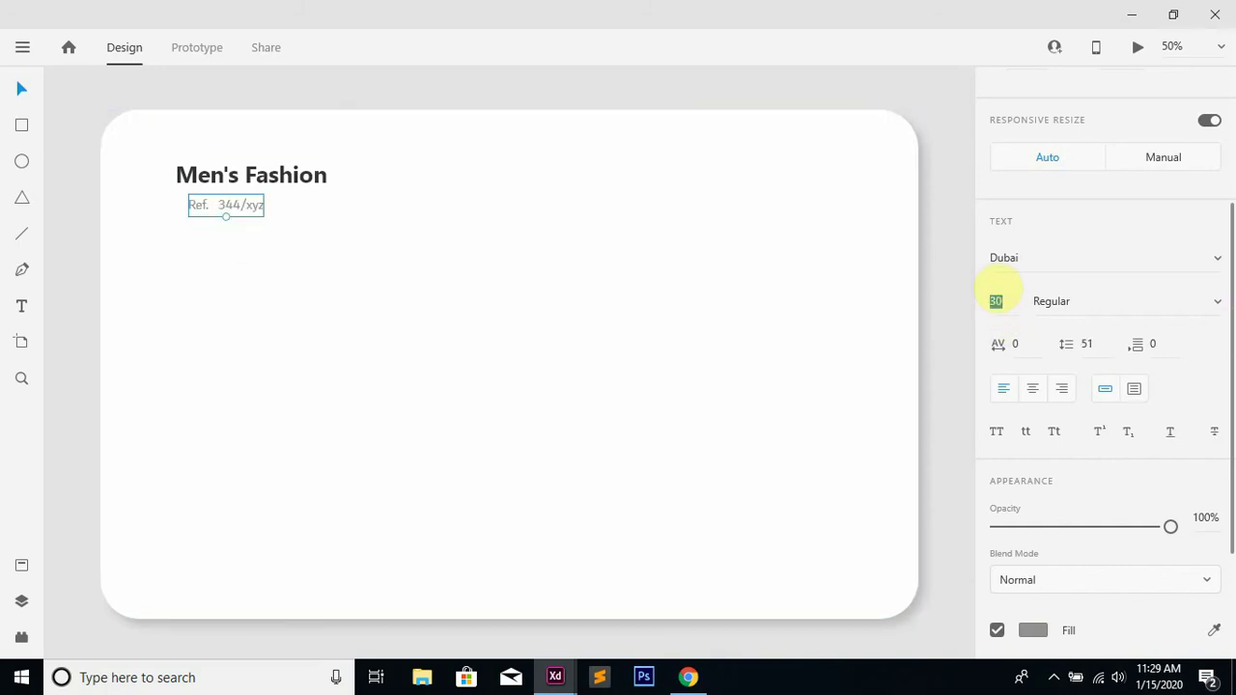
left_click(1000, 260)
left_click(676, 283)
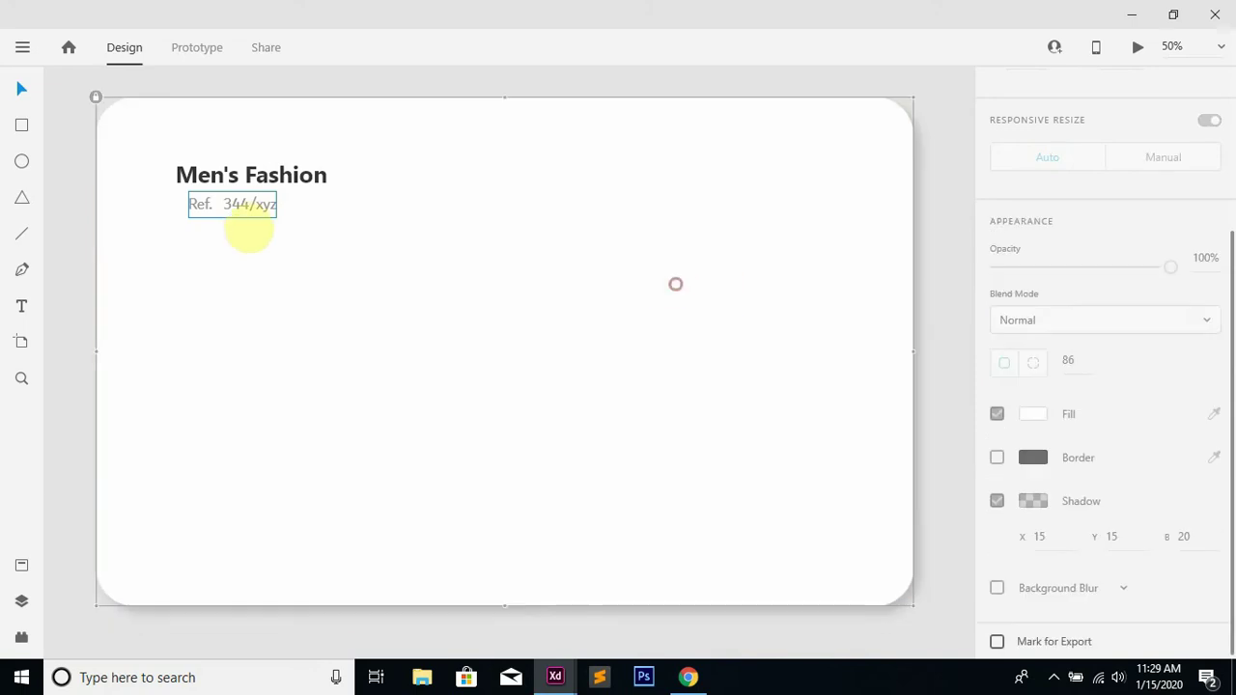
Align the "Ref." line with the left edge of the "Men's Fashion" heading, just beneath it
left_click(243, 207)
mouse_move(253, 220)
left_mouse_down()
mouse_move(235, 229)
mouse_move(246, 222)
left_mouse_up()
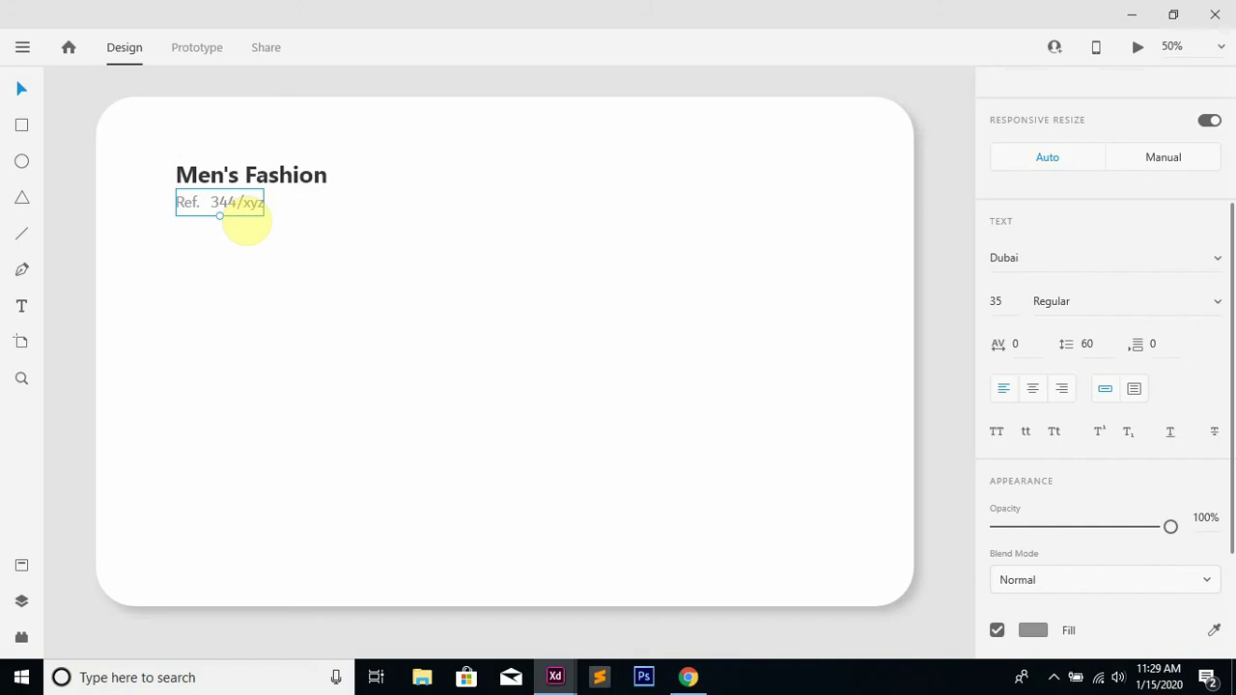
left_click(408, 187)
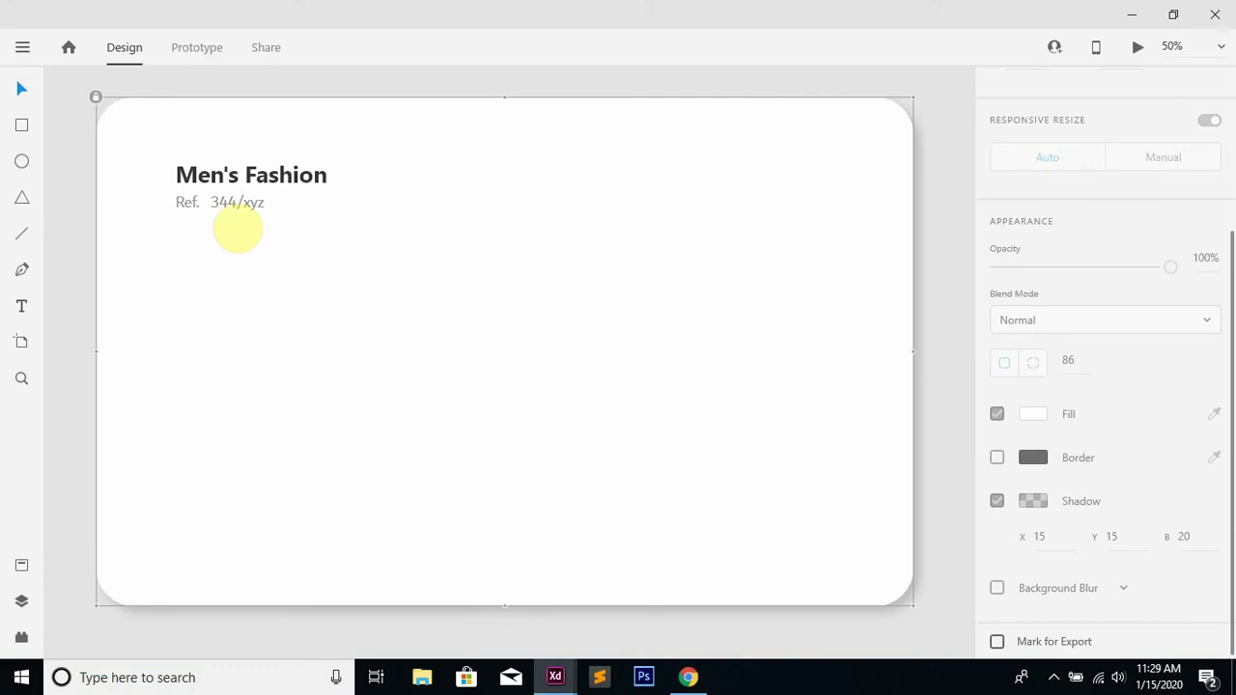
Add the text "Brand : ZARA" below the "Ref." line with a gap, aligned to the same left edge
left_click(21, 306)
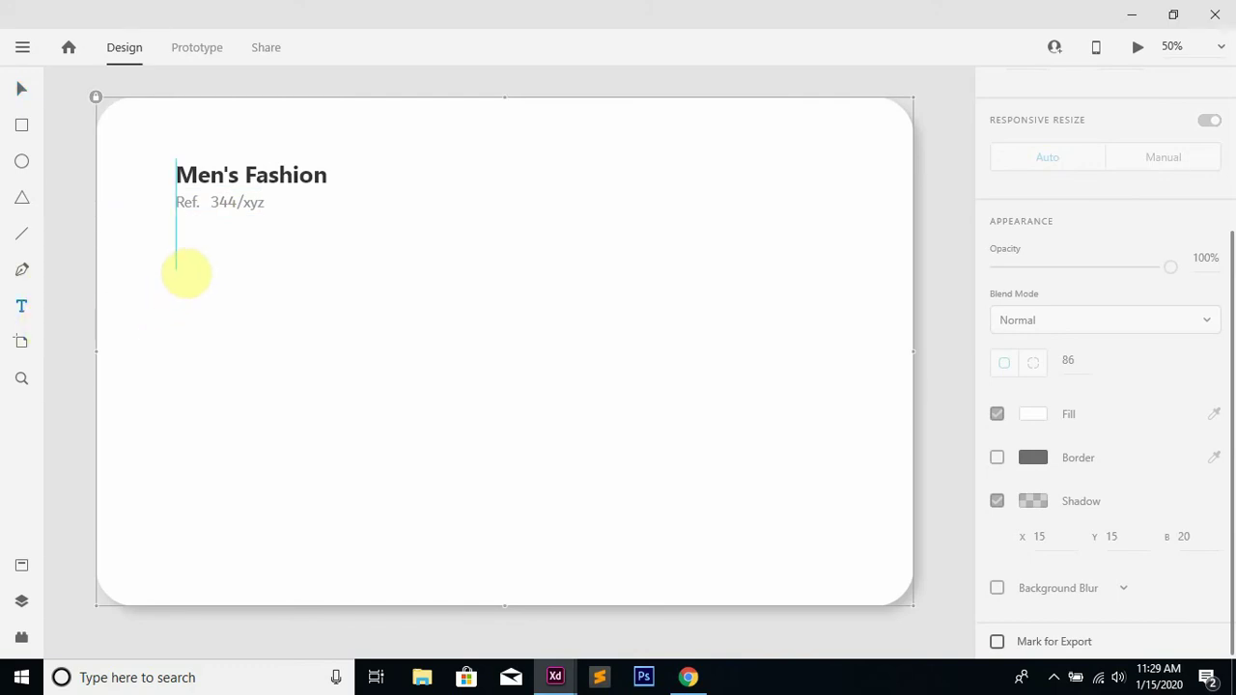
left_click(175, 270)
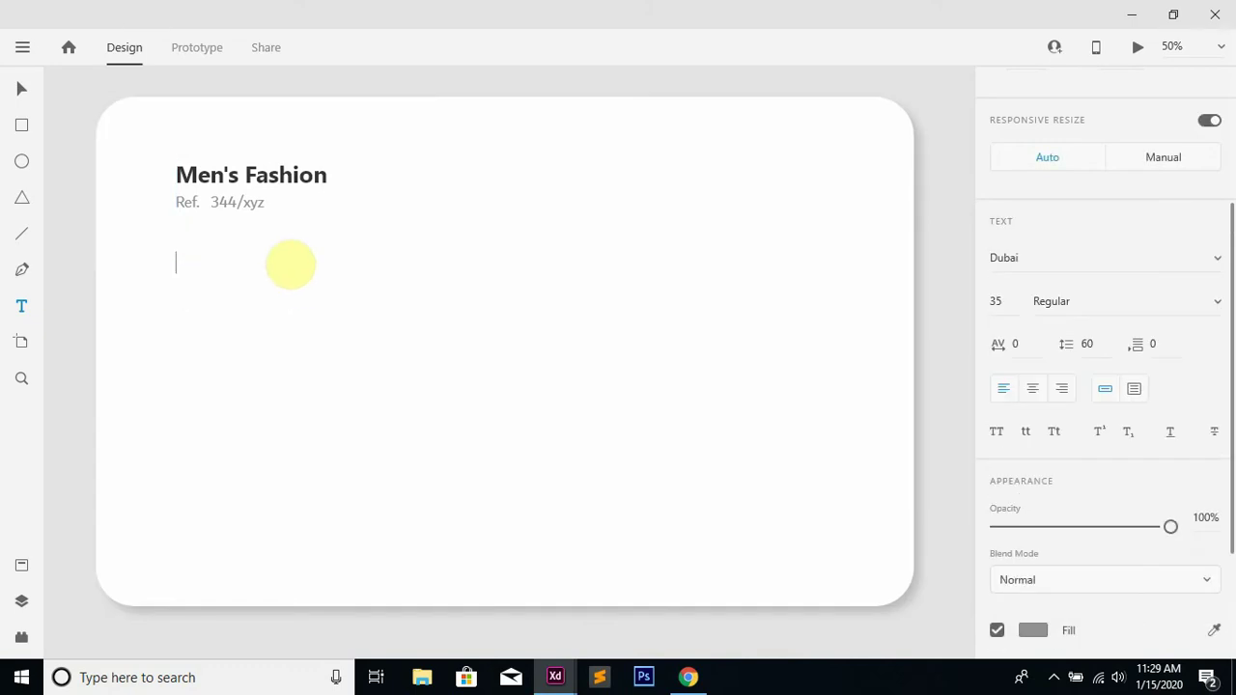
type("Brand : ZARA")
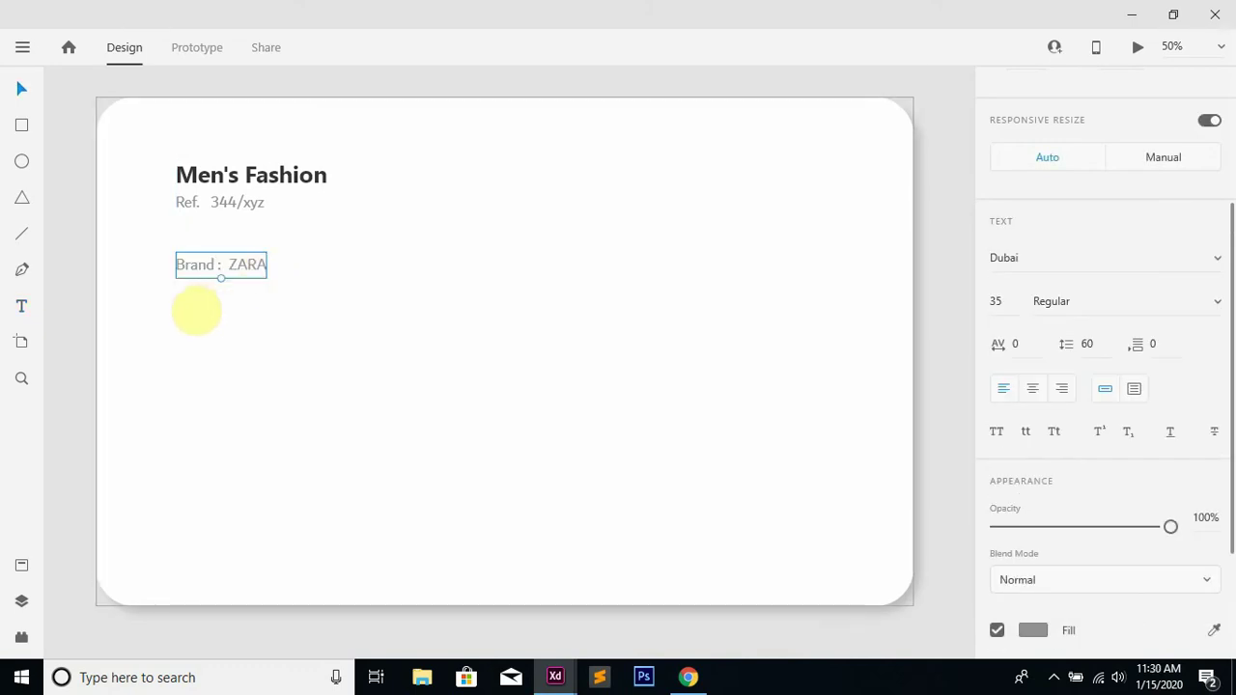
Add the text "Product type: men's outfit" below the brand line
key("t")
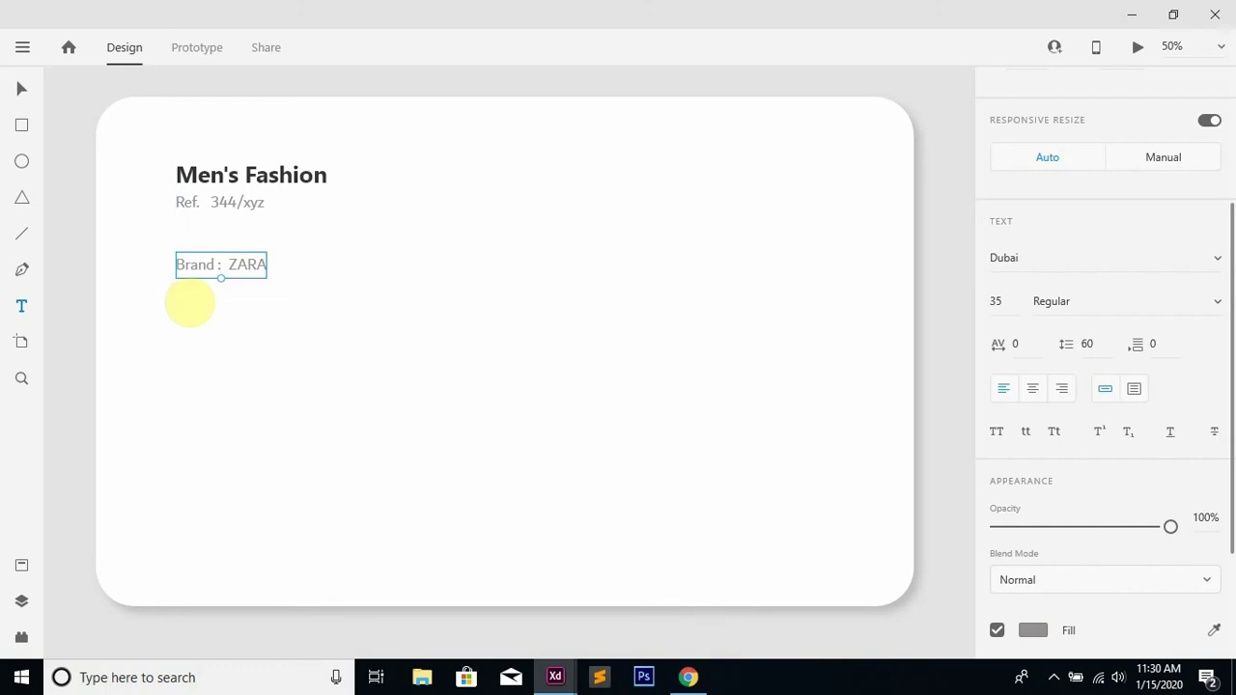
left_click(179, 299)
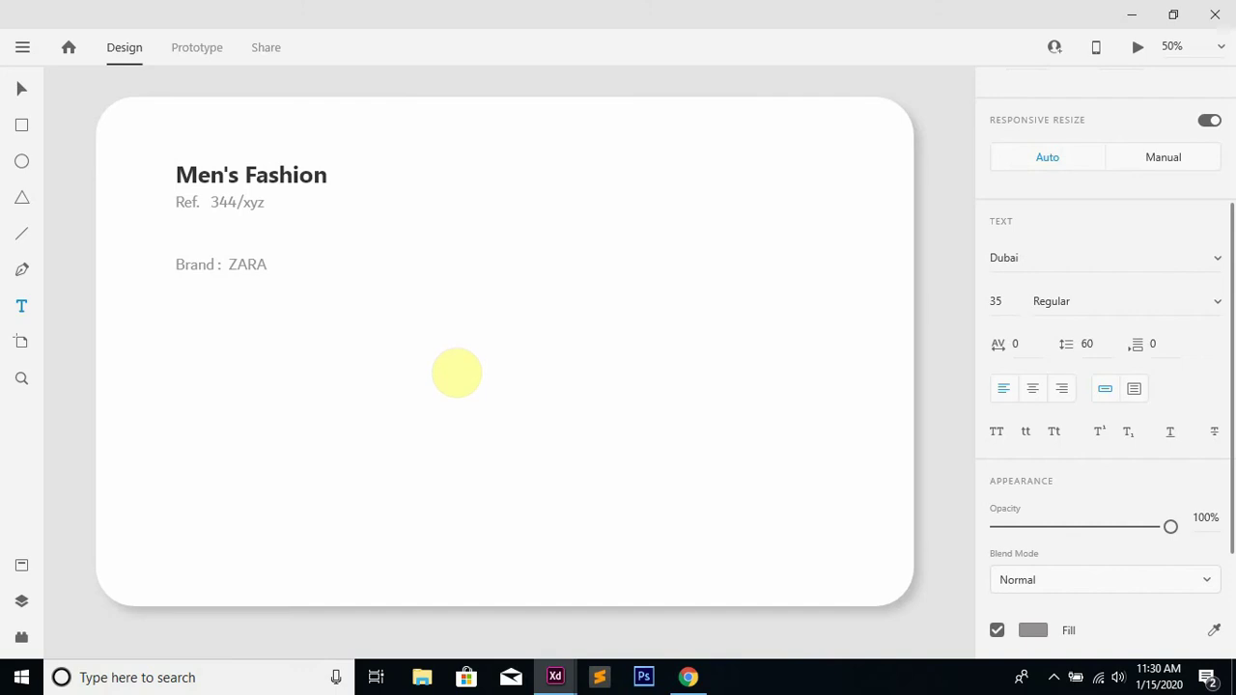
type("Product type:   ")
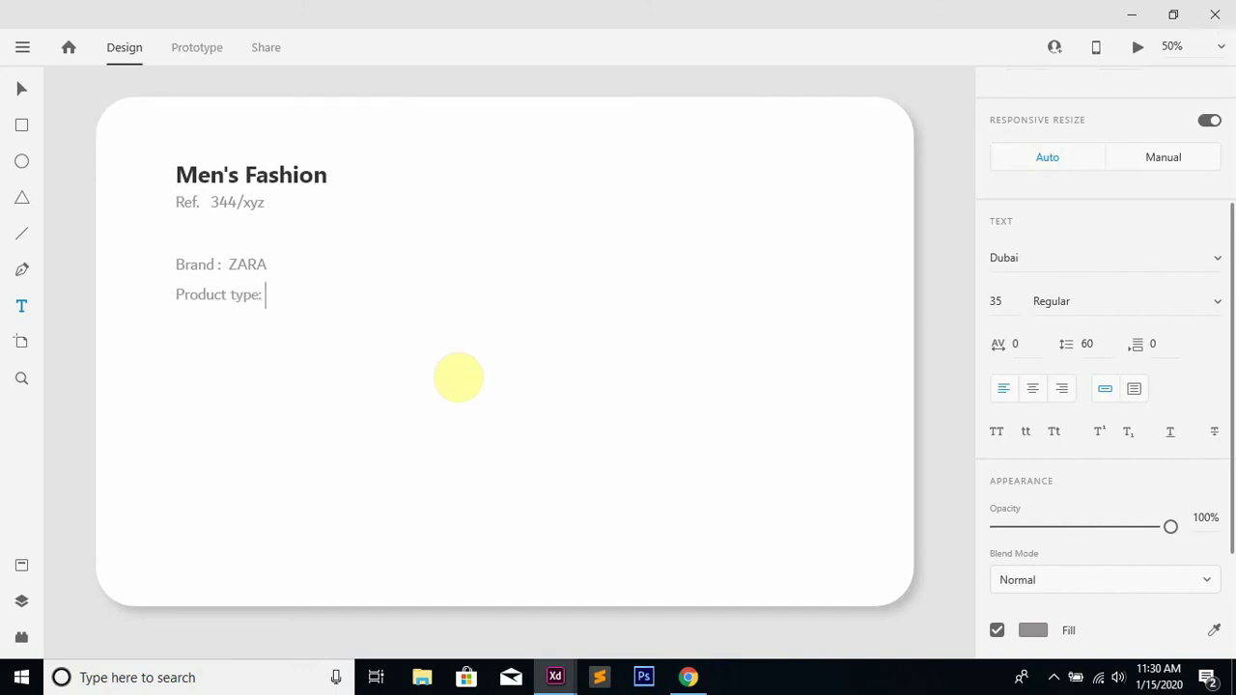
type("men's outfit")
Add the text "Men's shirt . 100% cotton . Made in Japan" below the product type line and move it up to tighten the spacing
left_click(200, 357)
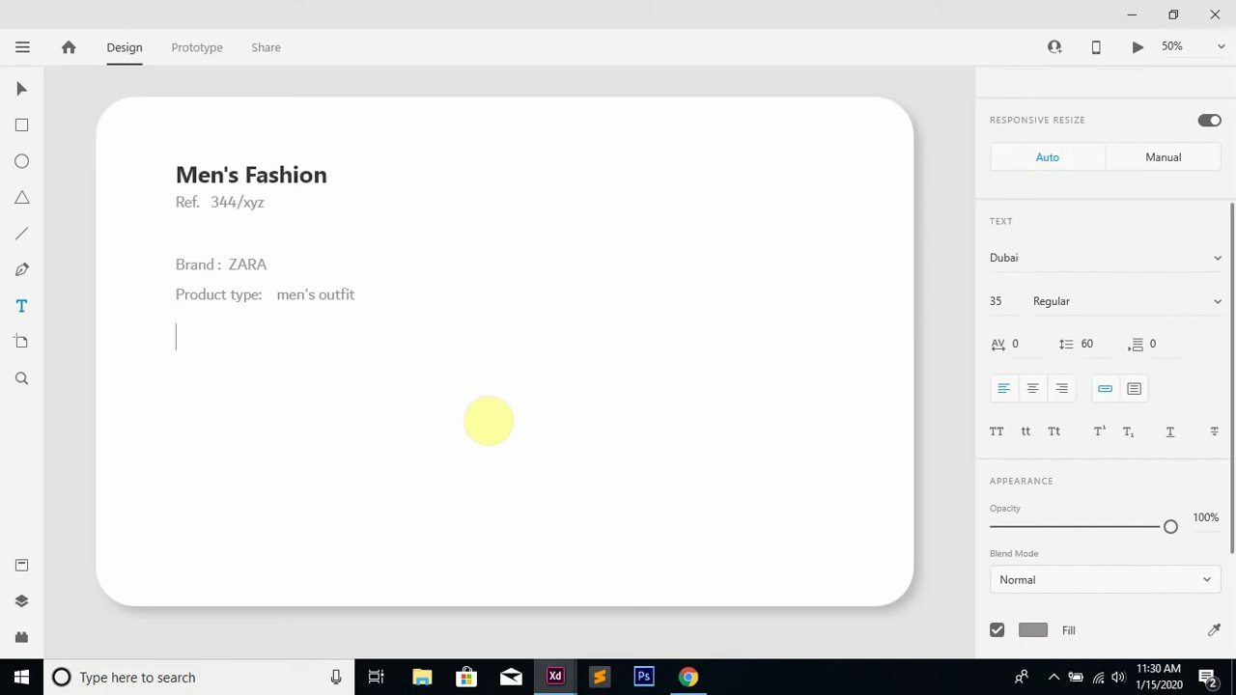
type("Men's shirt . 100% cotton . Made in Japan")
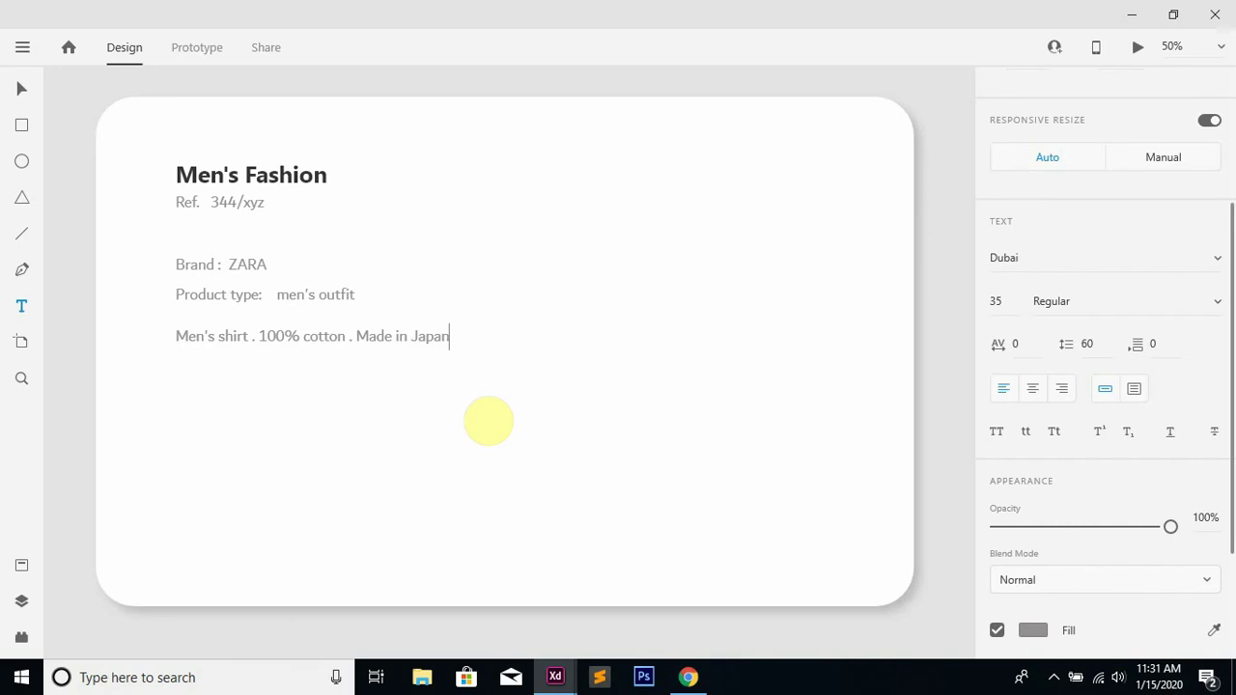
key("Escape")
left_click_drag(276, 347, 247, 327)
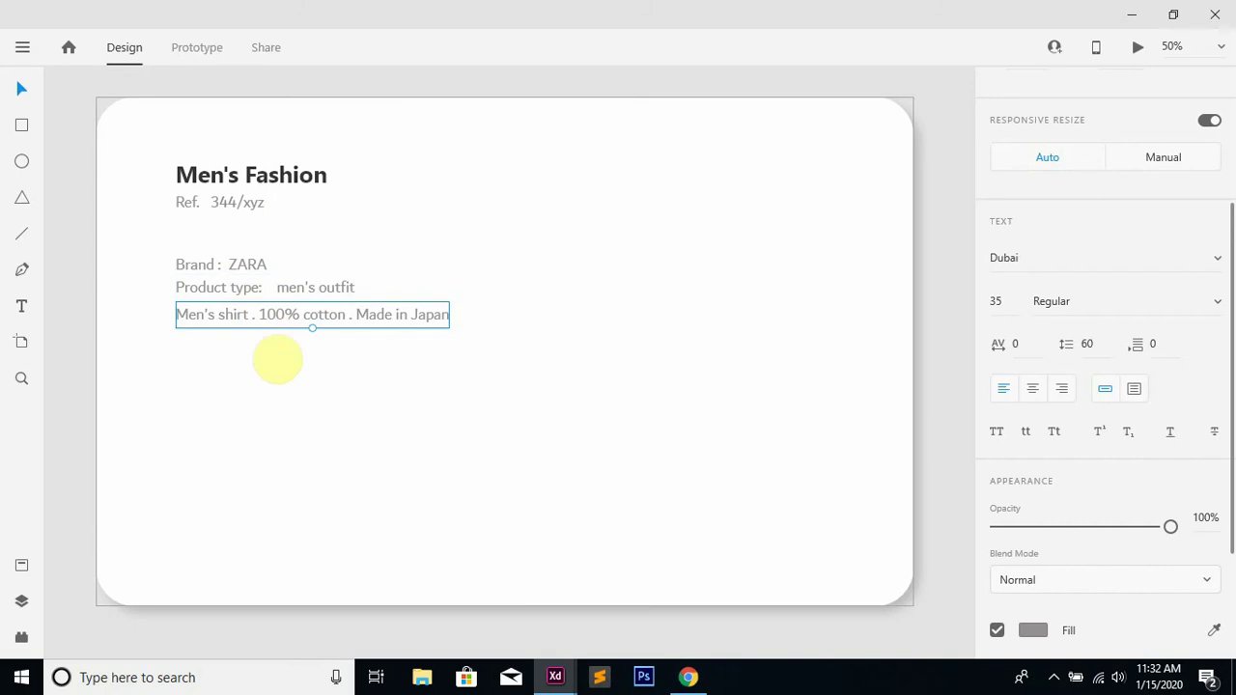
Add the text "SIZE" below the "Men's shirt . 100% cotton . Made in Japan" line, leaving a gap
left_click(277, 359)
left_click(22, 307)
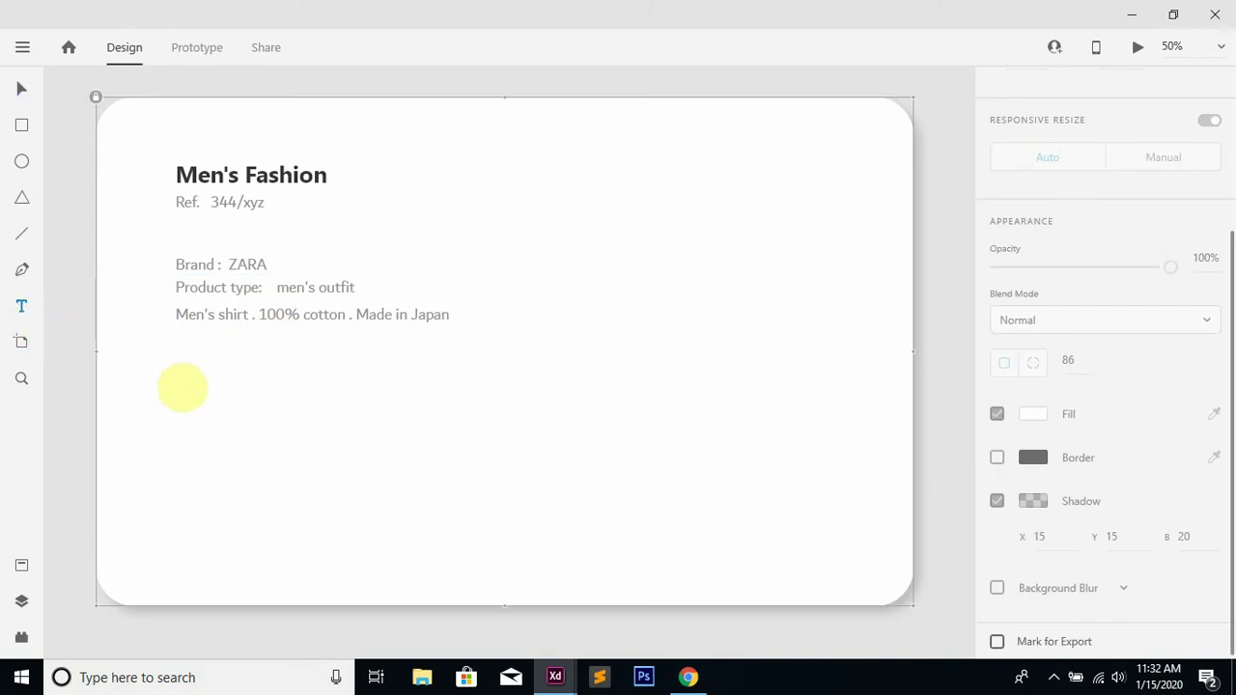
left_click(172, 377)
type("SIZE")
key("Escape")
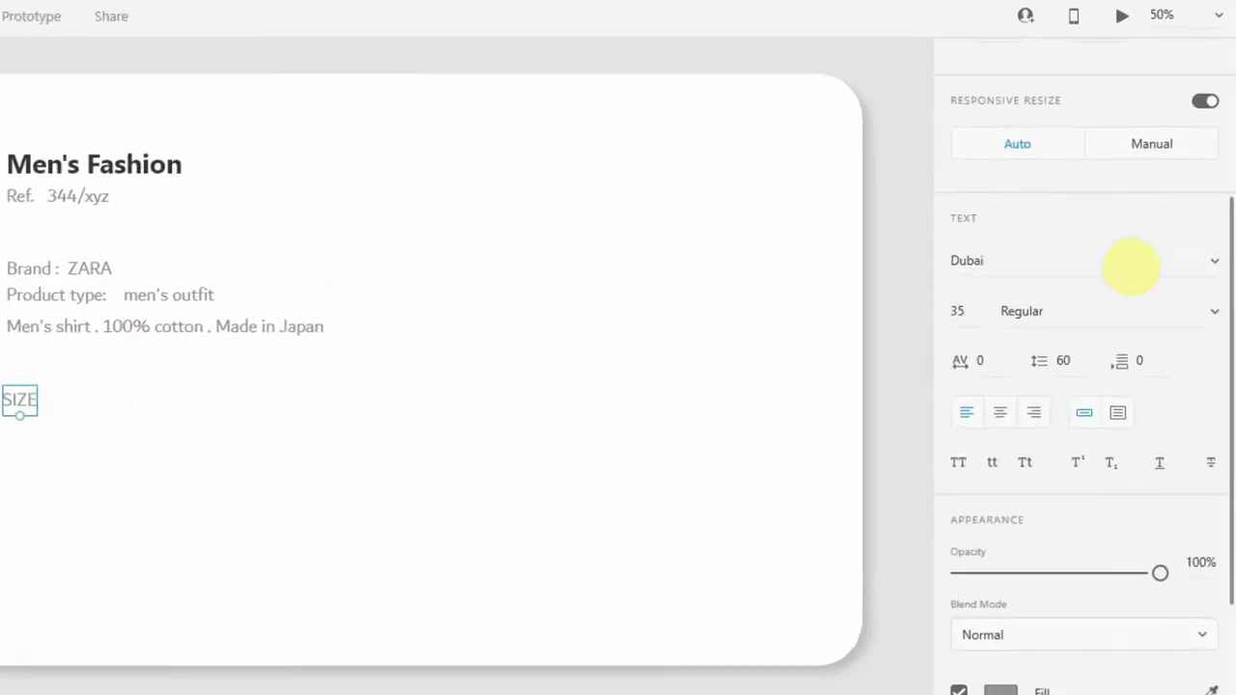
Set the "SIZE" text's font weight to Medium and its fill to near-black
left_click(1141, 260)
left_click(1182, 307)
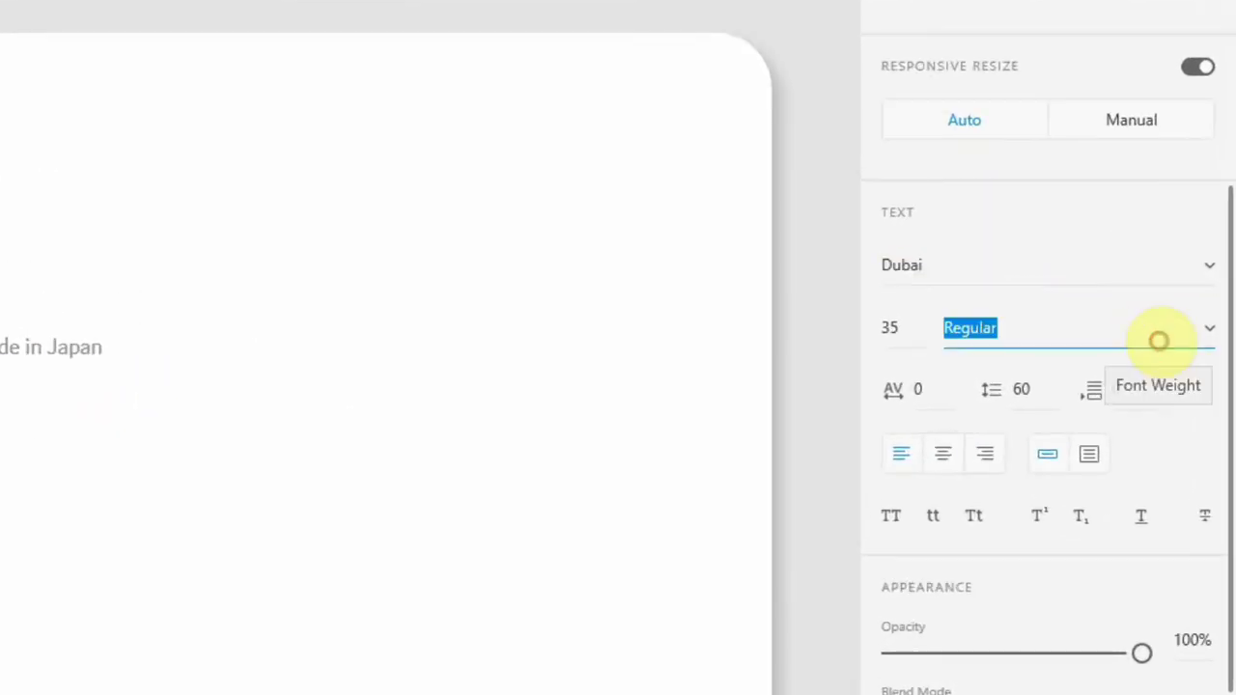
left_click(1183, 329)
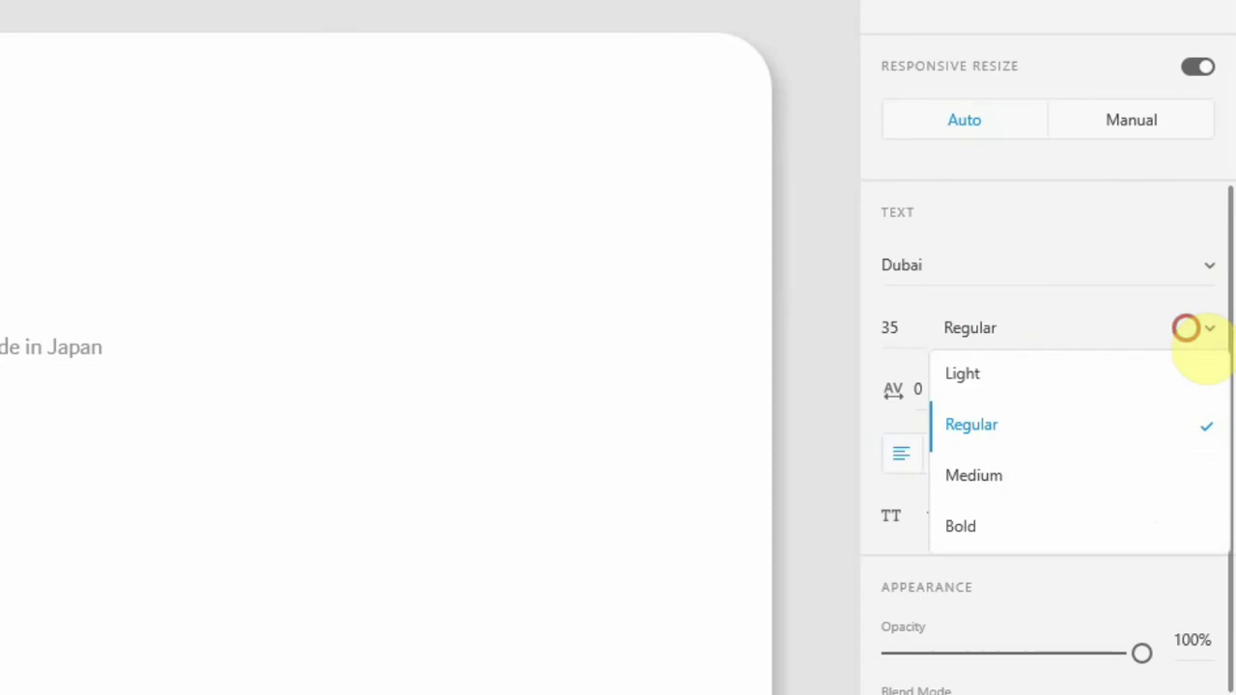
left_click(1117, 487)
scroll(1120, 502, "down", 5)
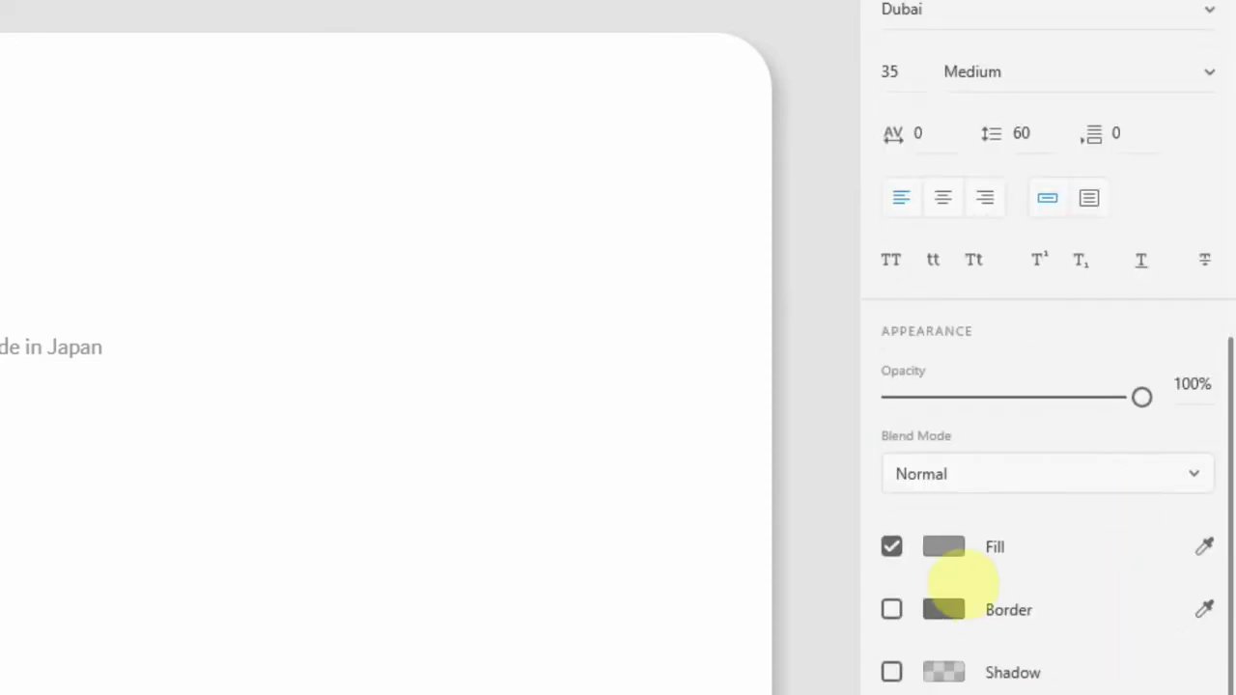
left_click(943, 547)
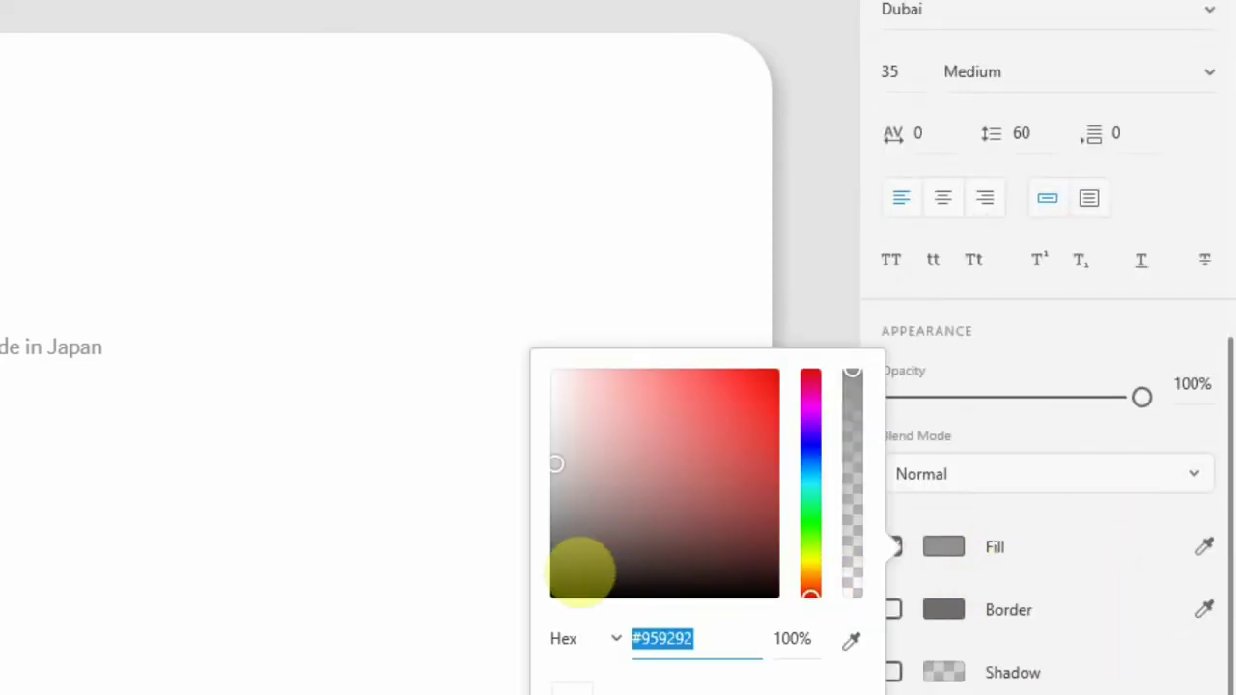
left_click(559, 560)
left_click(408, 237)
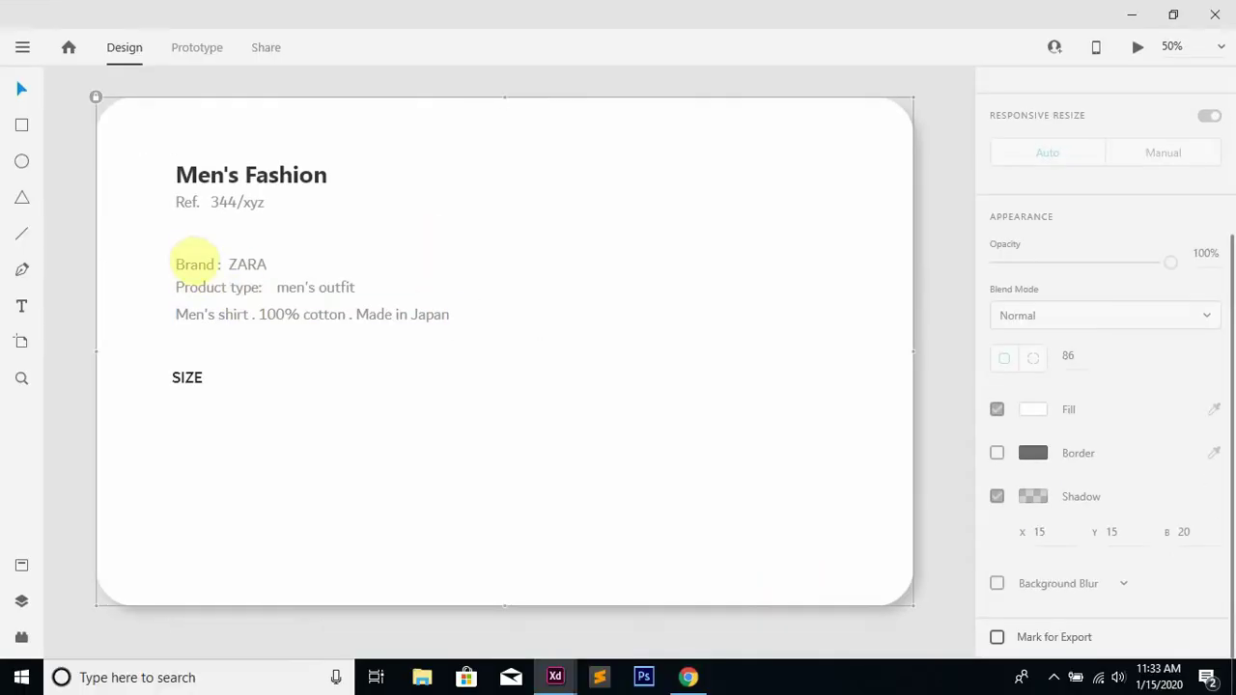
Change the fill of the brand, product type and "Men's shirt" lines together to dark gray #413C3C
left_click(195, 262)
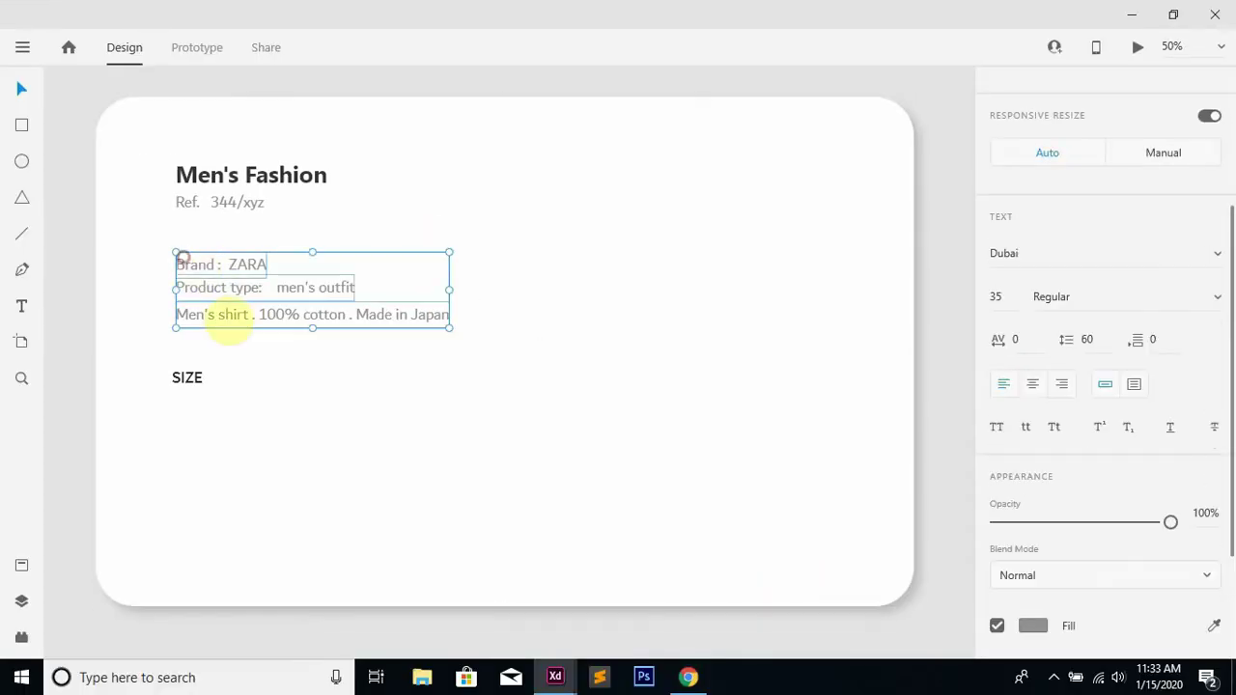
scroll(1139, 454, "down", 4)
left_click(1042, 460)
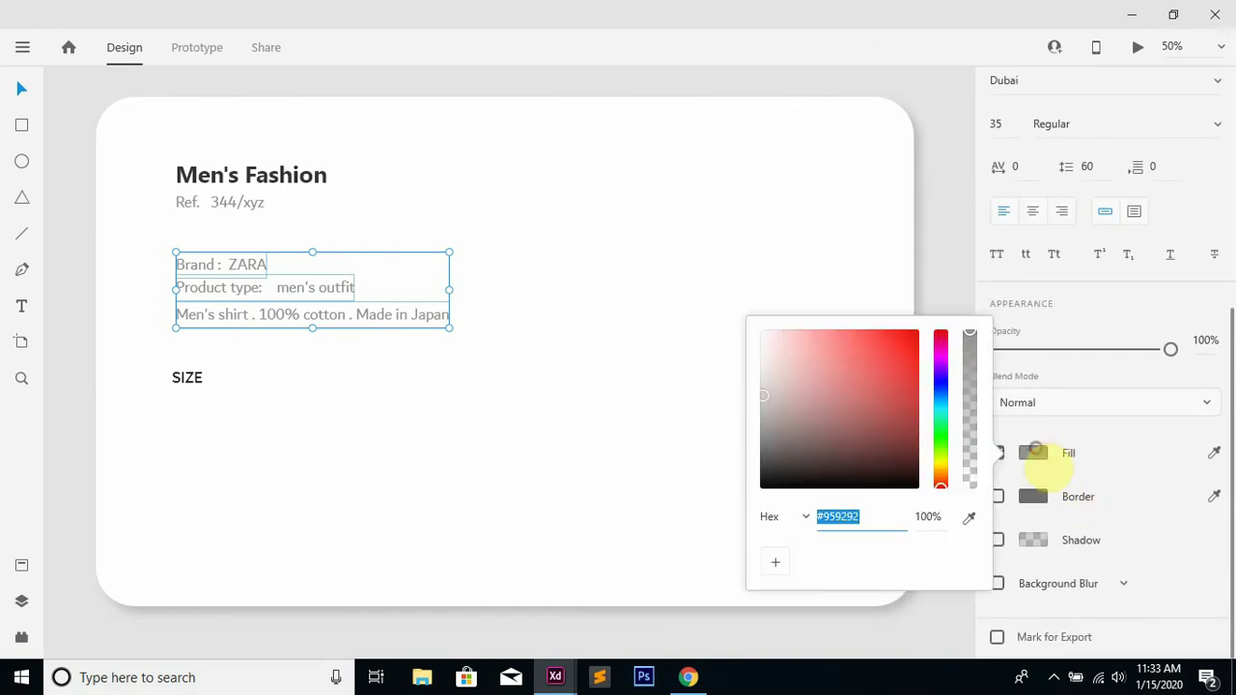
left_click_drag(847, 427, 773, 448)
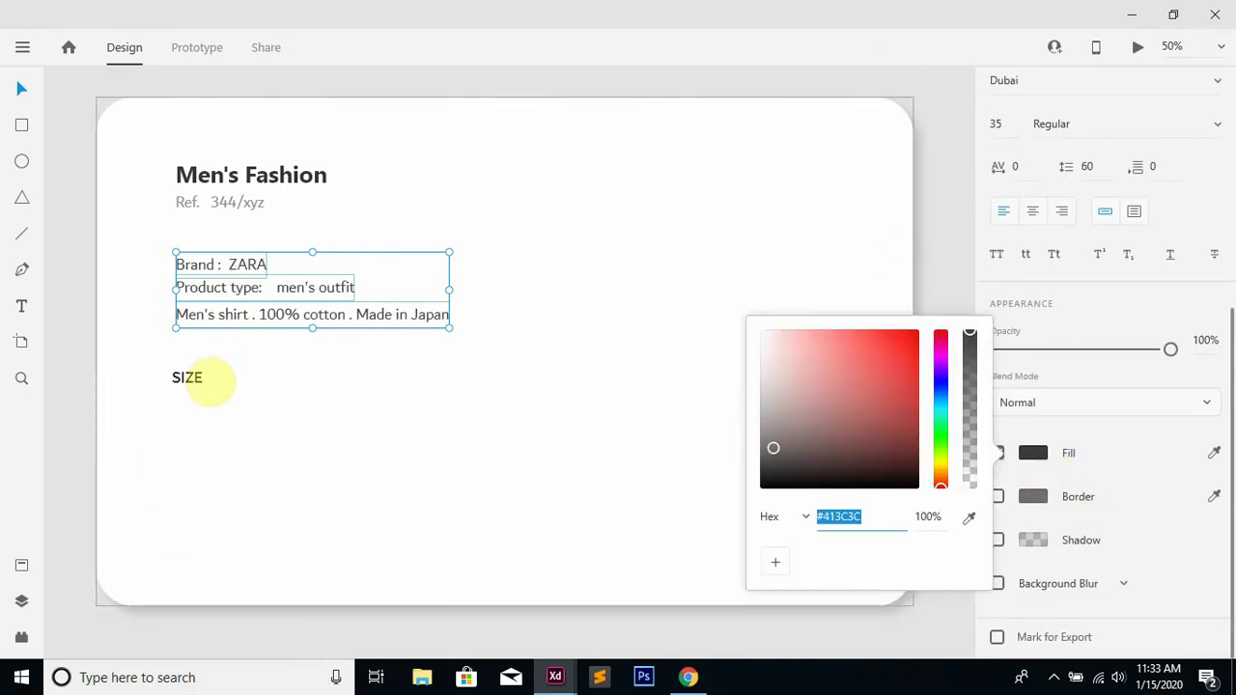
Align the "SIZE" text with the left edge of the details above and set its font size to 46
left_click(196, 383)
left_click_drag(196, 383, 201, 380)
scroll(1178, 309, "up", 2)
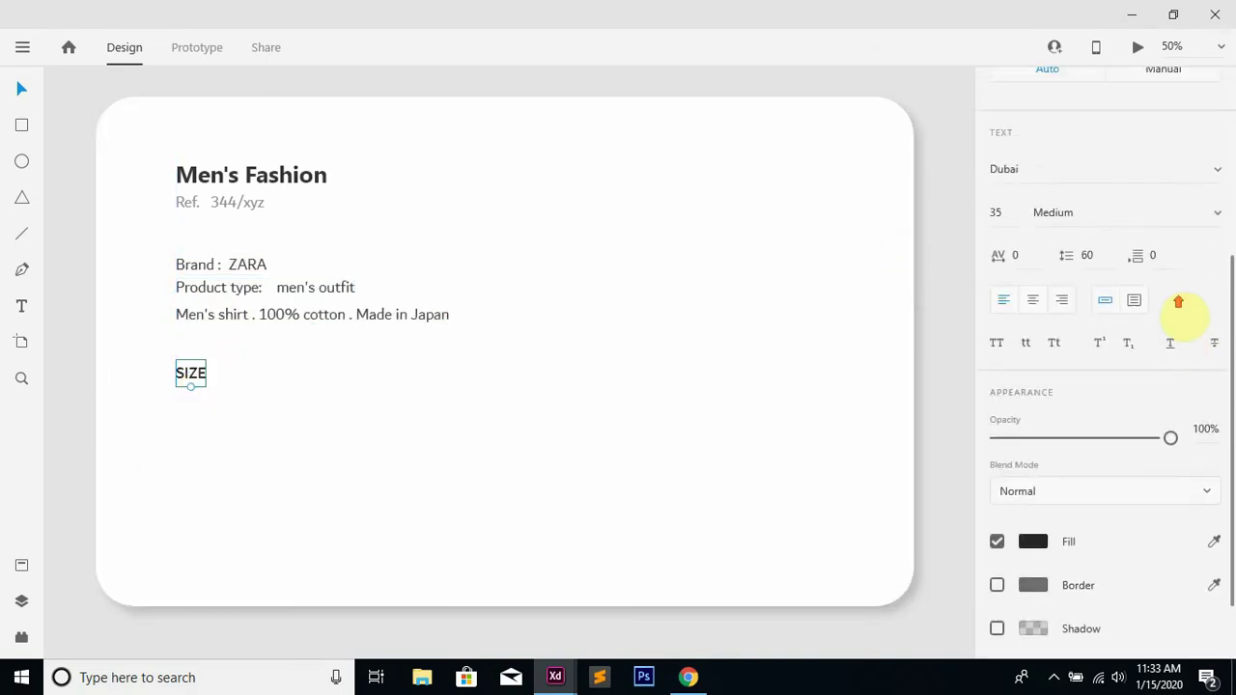
key("Up")
key("Up")
key("Up")
key("Up")
key("Up")
key("Up")
key("Up")
key("Up")
key("Up")
key("Up")
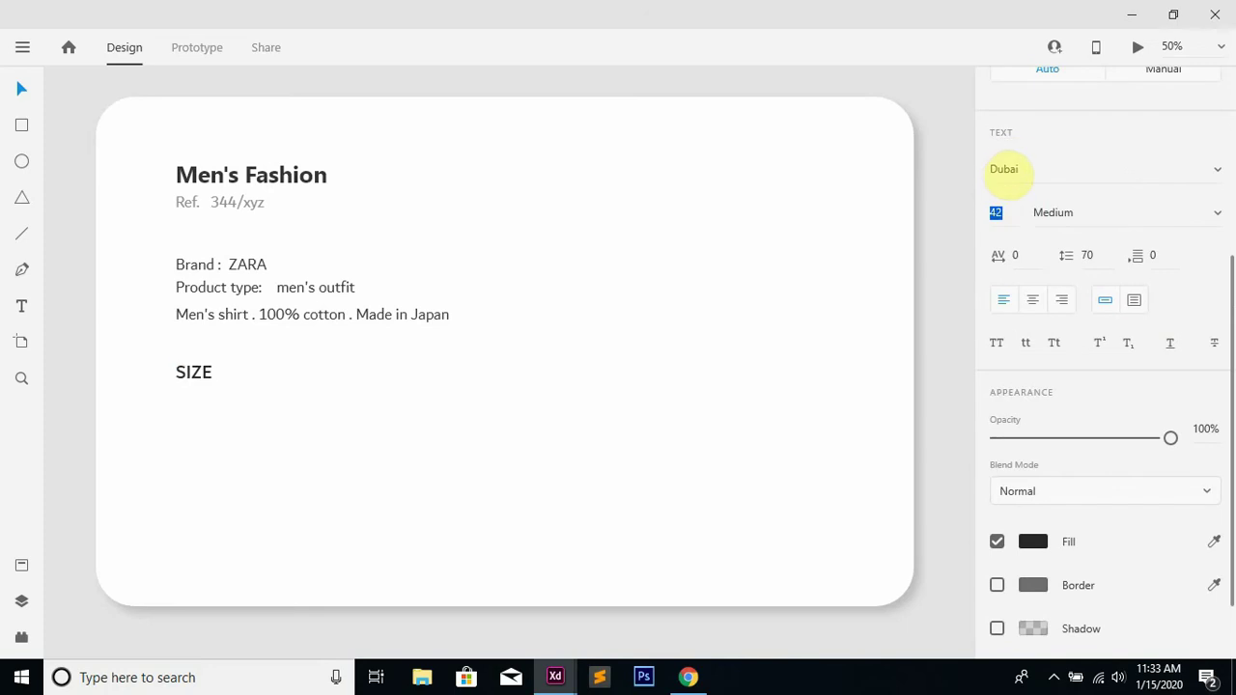
key("Down")
key("Down")
key("Down")
key("Down")
key("Up")
key("Up")
key("Up")
key("Up")
key("Up")
left_click(361, 439)
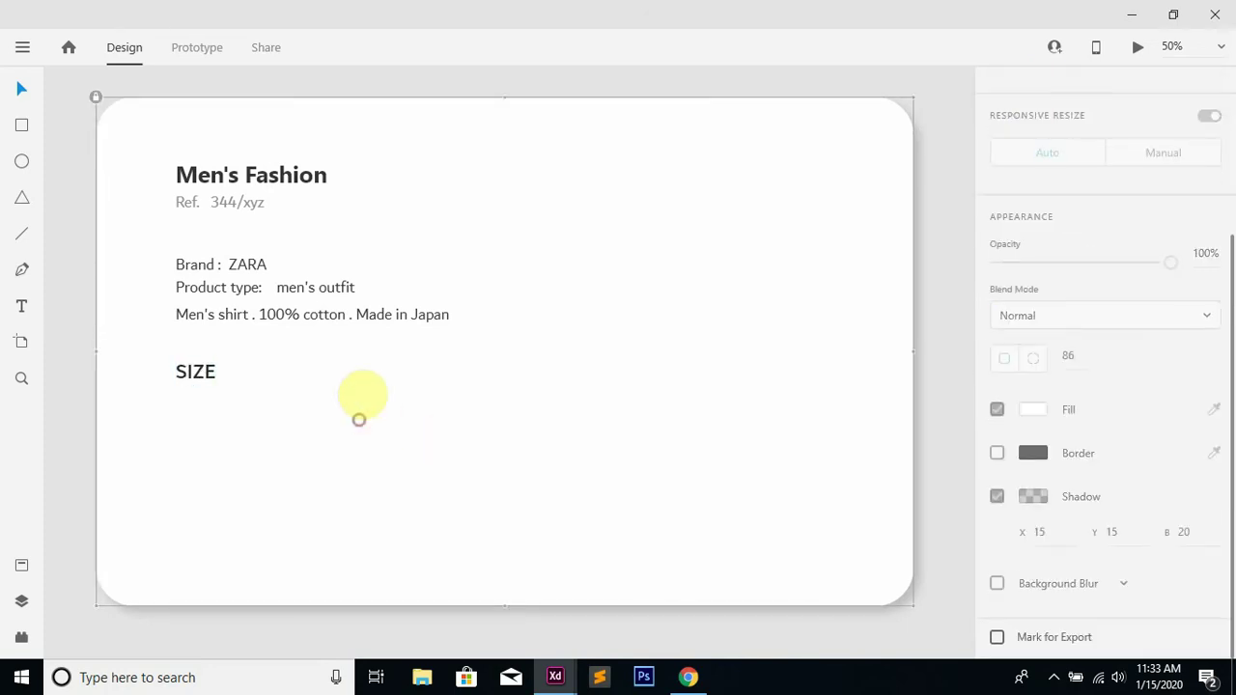
Duplicate the "SIZE" label twice straight below at equal spacing and change the first copy to "COLOR"
left_click(215, 383)
left_click_drag(215, 383, 205, 477)
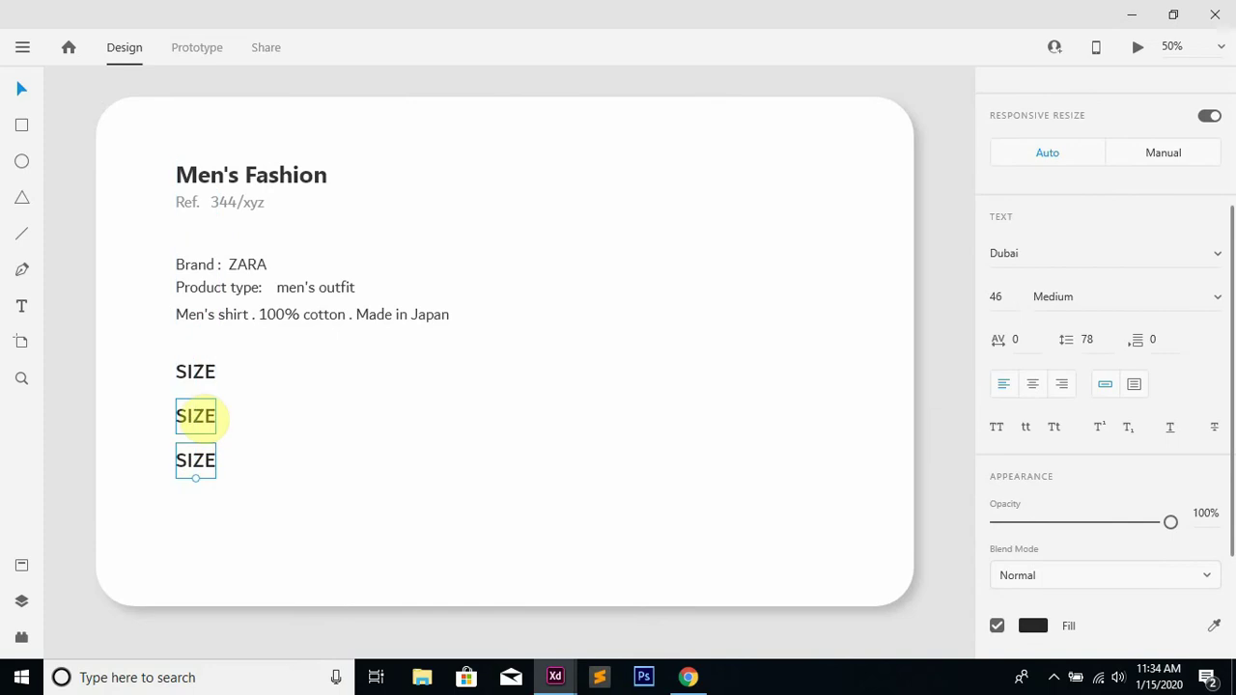
double_click(196, 415)
type("COLOR")
key("Escape")
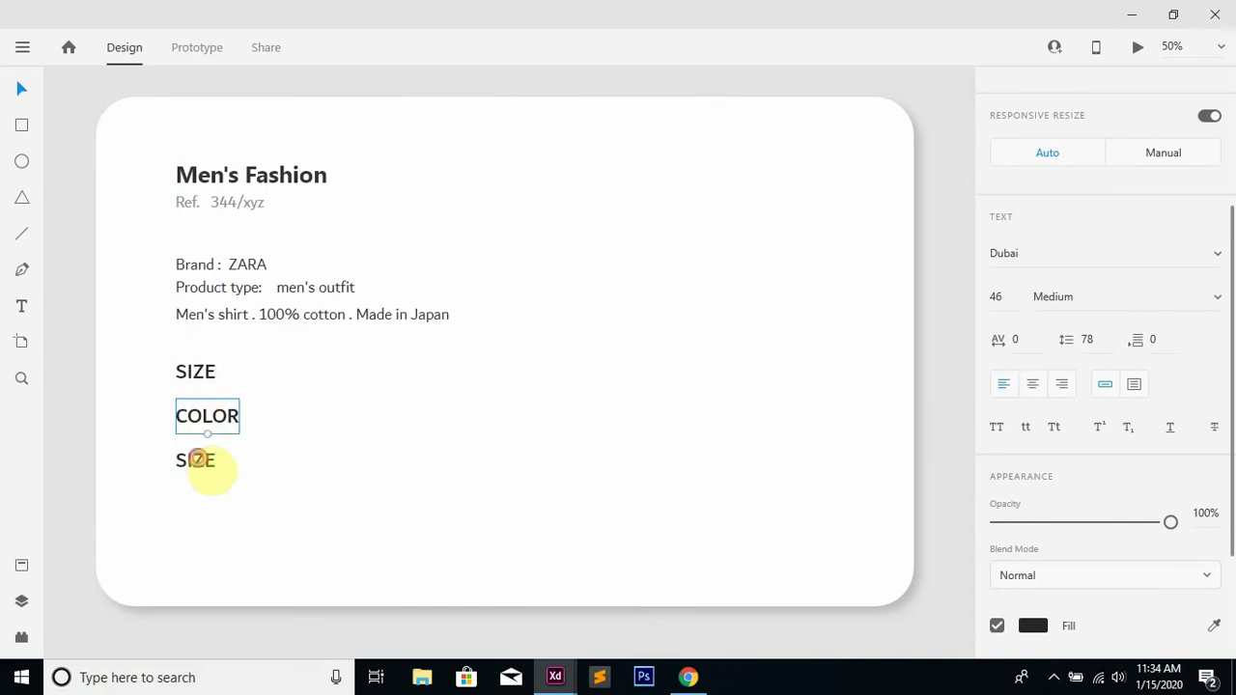
Change the lowest "SIZE" copy to "QUANTITY"
key("Escape")
double_click(199, 461)
type("QUANTU")
key("BackSpace")
type("ITY")
key("Escape")
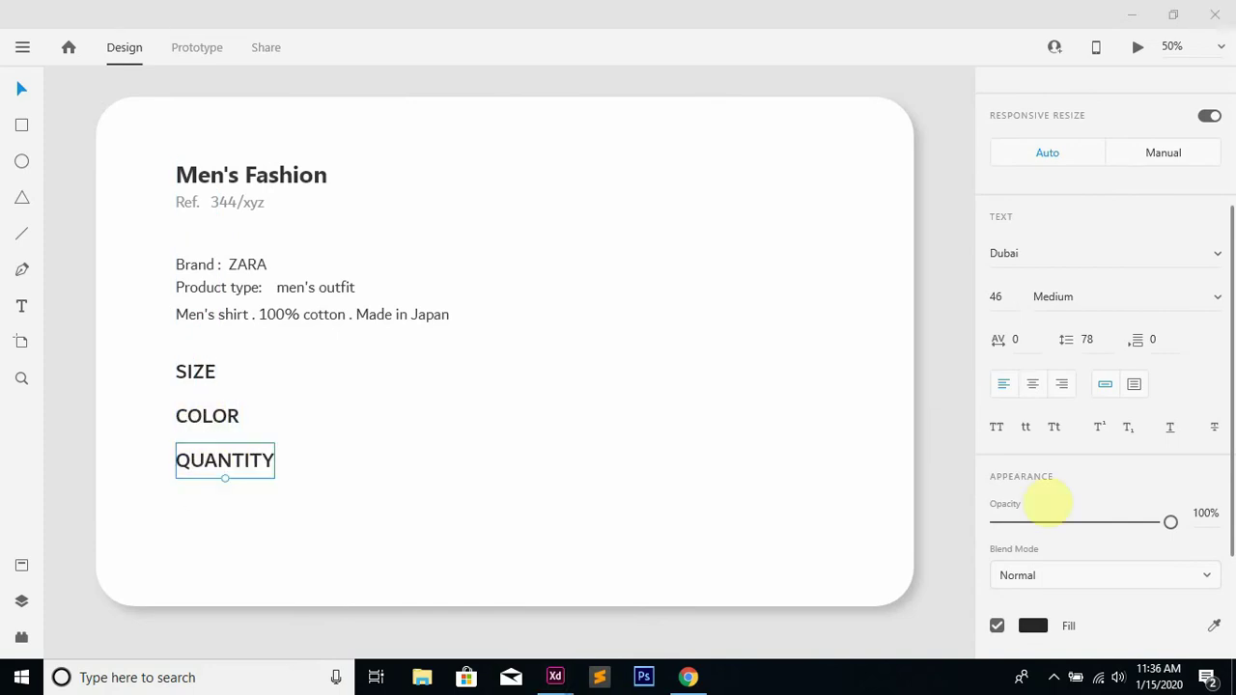
Set the font size of the SIZE, COLOR and QUANTITY labels together to 31
left_click_drag(256, 440, 195, 367)
left_click(207, 461, "shift")
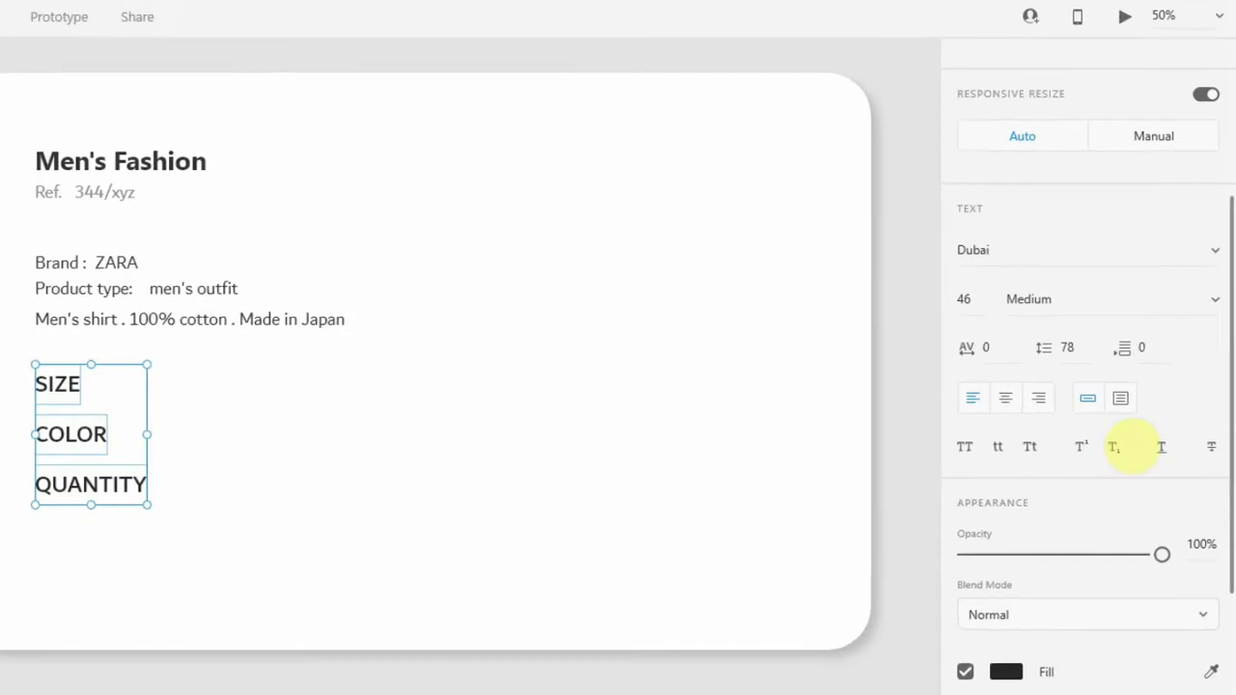
left_click(995, 297)
key("Down")
key("Down")
key("shift+Down")
key("Down")
key("Down")
key("Down")
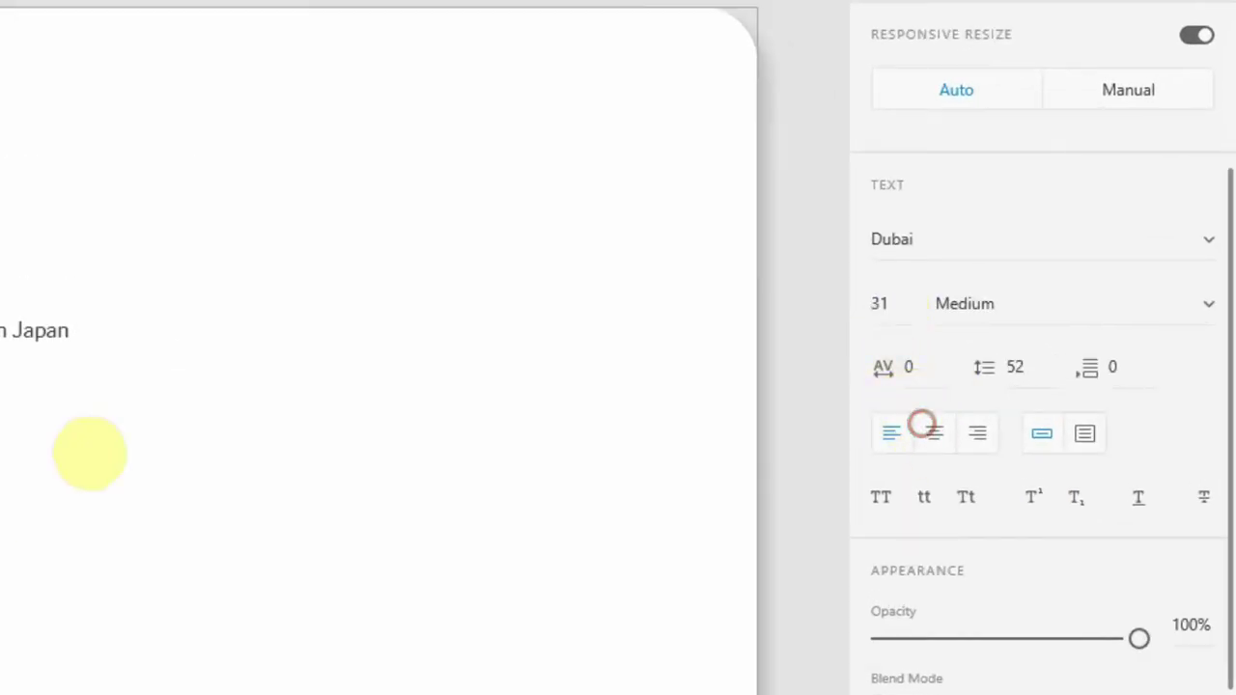
left_click(88, 450)
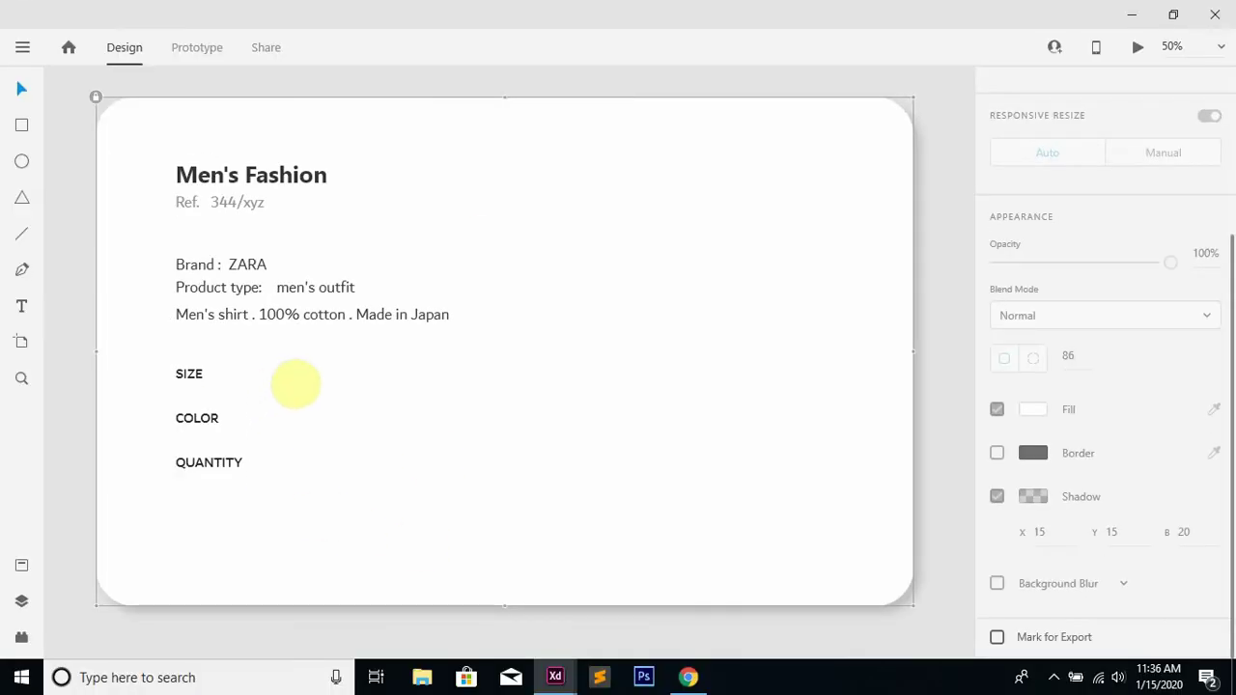
Draw a circle about 86 px in diameter beside the SIZE label, vertically centred on it
key("e")
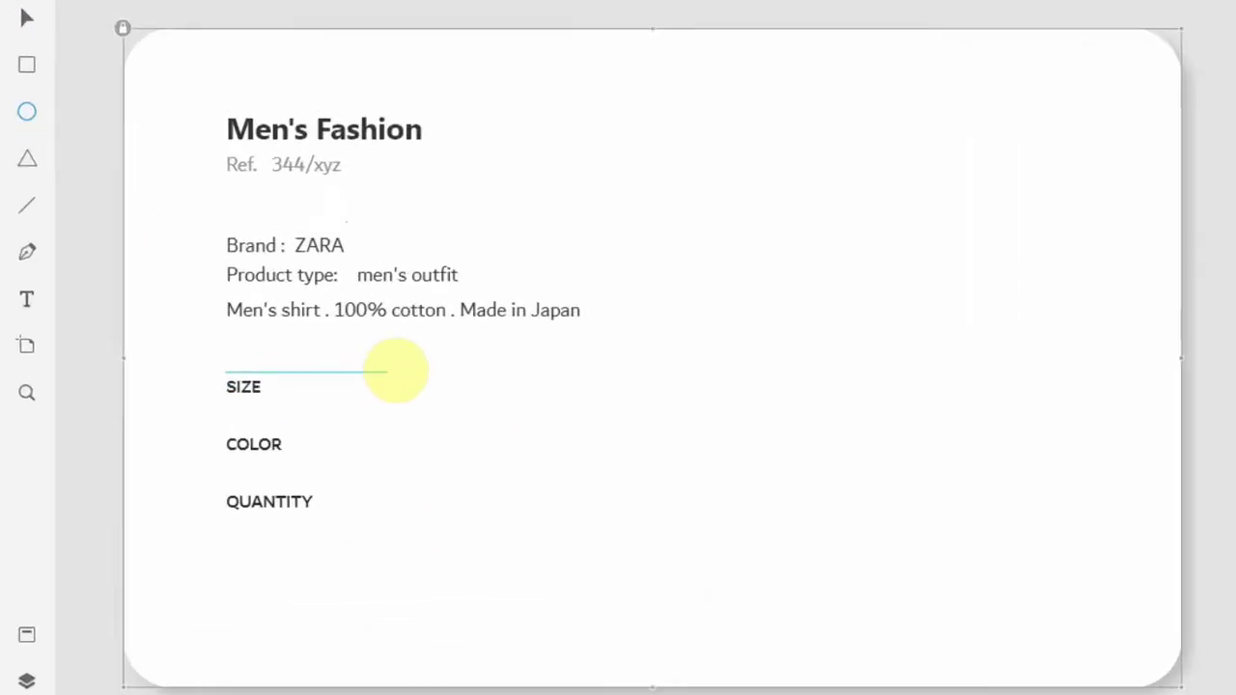
left_click_drag(293, 362, 313, 381)
left_click_drag(442, 378, 473, 394)
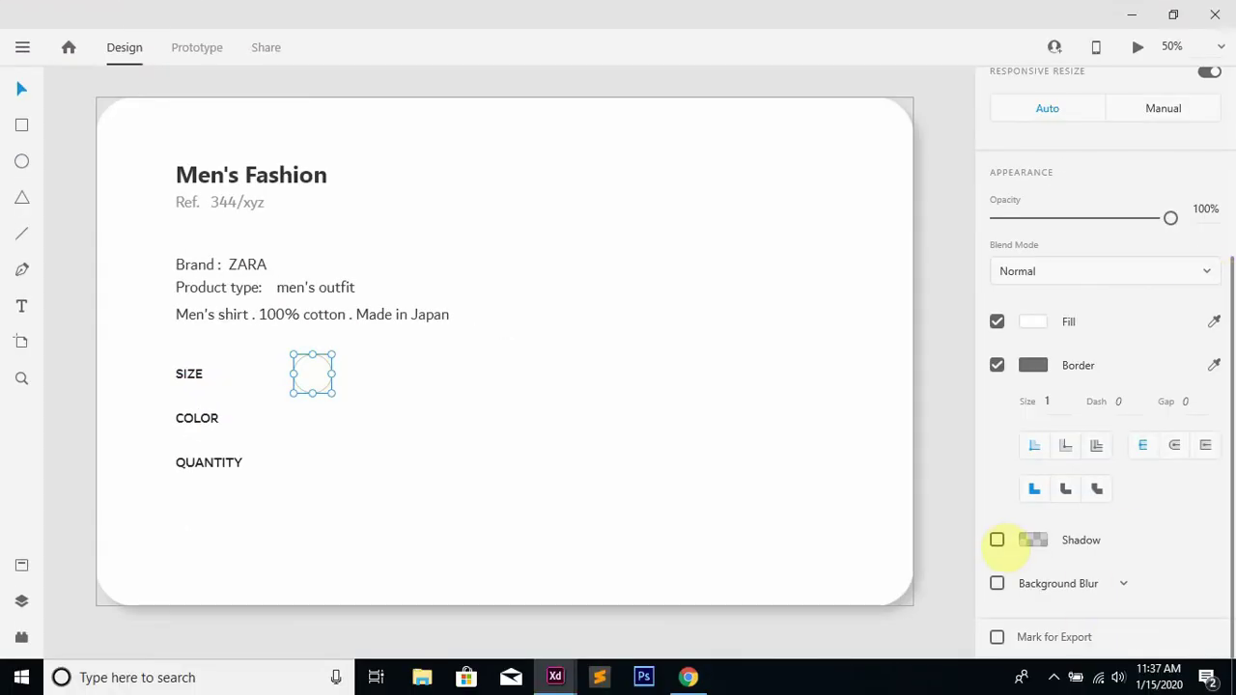
Give the circle a shadow and a lighter gray border of size 2
left_click(997, 539)
left_click(1033, 365)
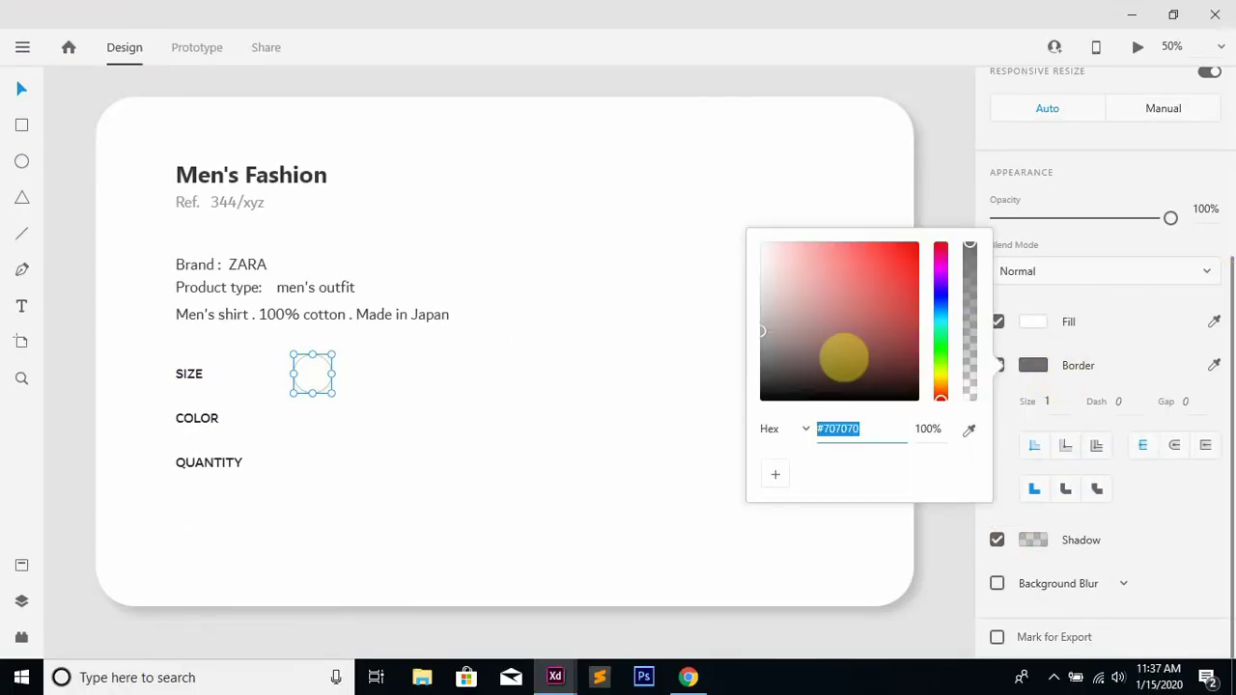
left_click(459, 384)
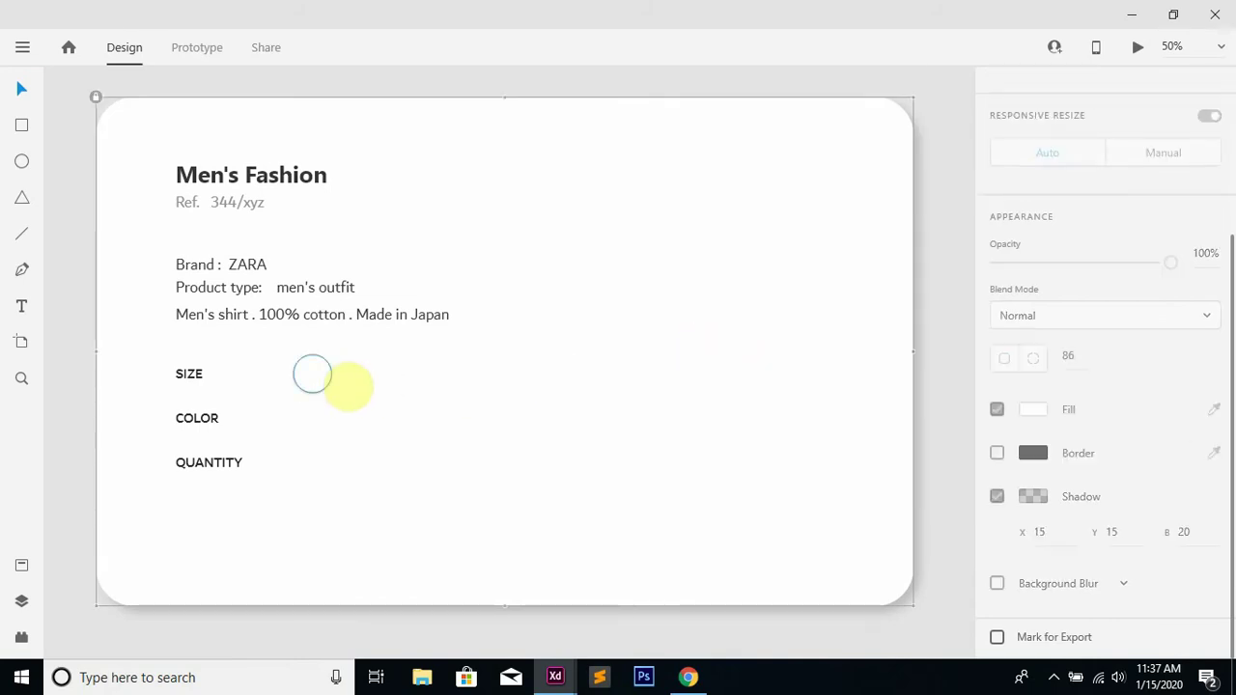
left_click(322, 383)
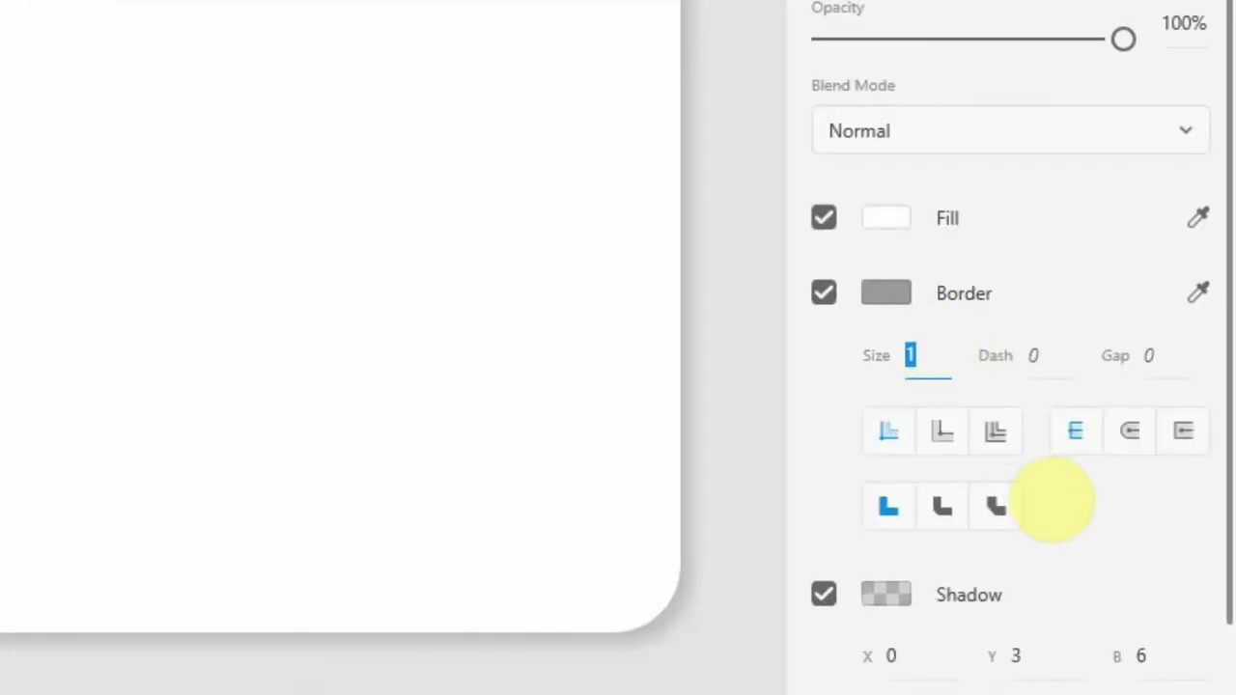
type("2")
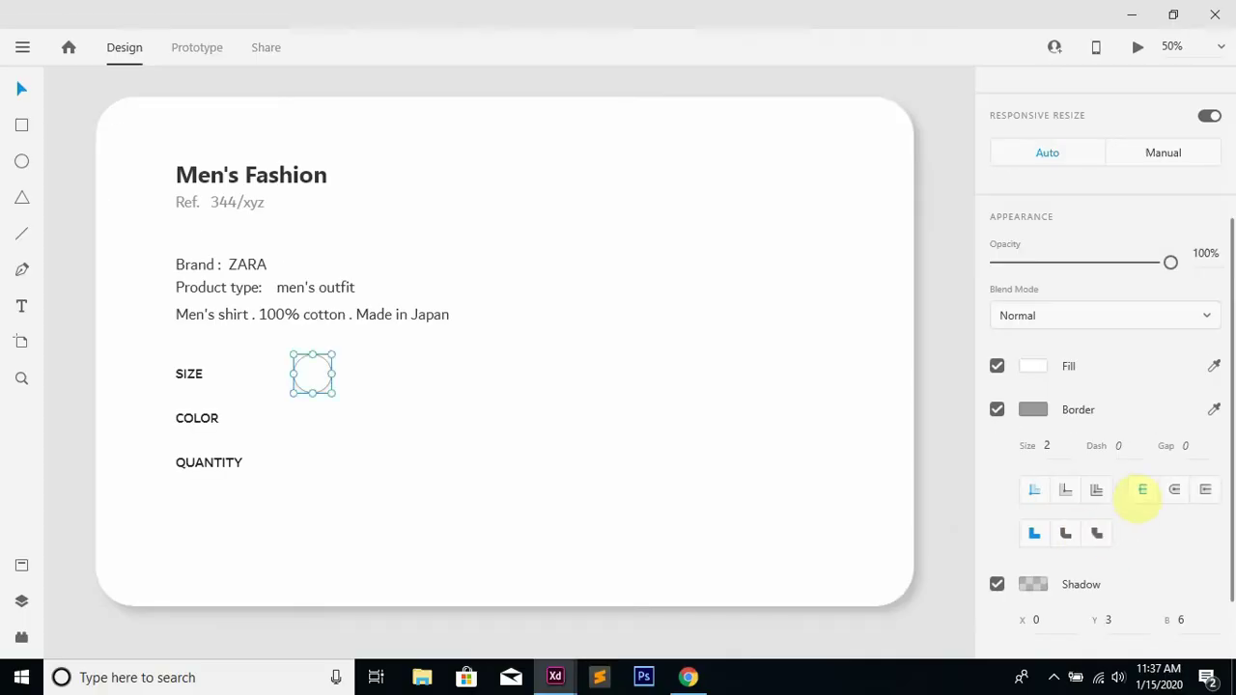
left_click(862, 506)
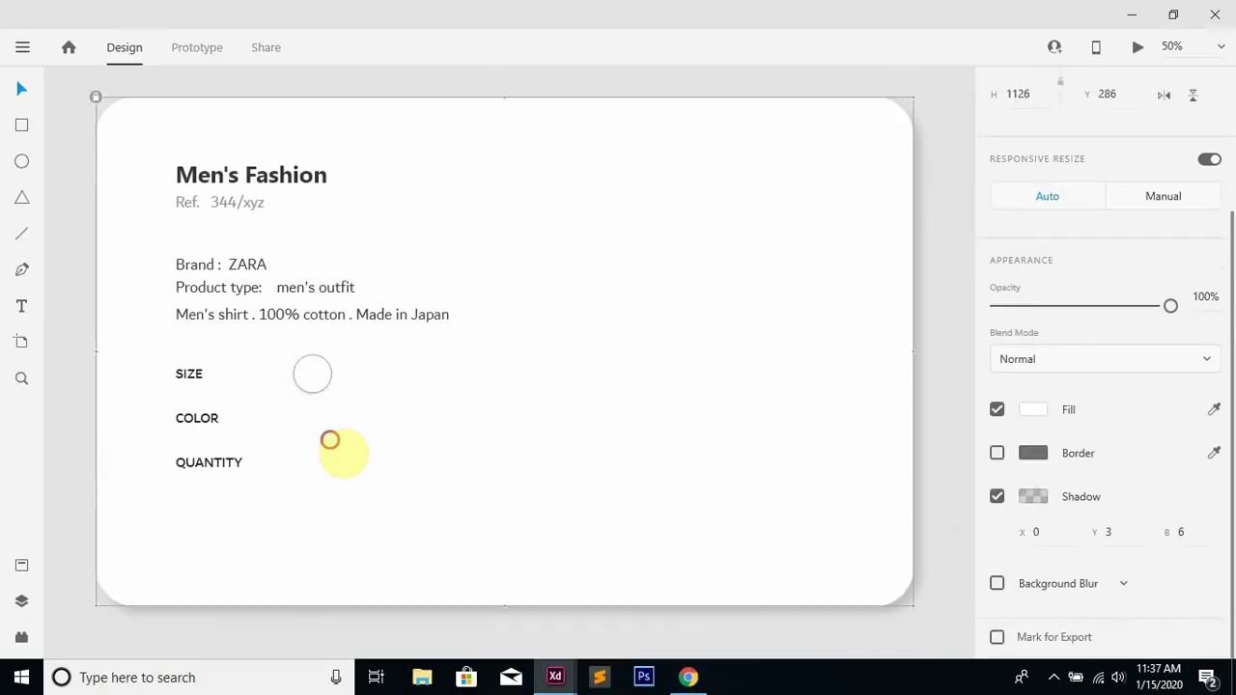
Duplicate the circle three times to make an evenly spaced row of four beside the SIZE label
left_click(319, 382)
left_click_drag(333, 391, 454, 391)
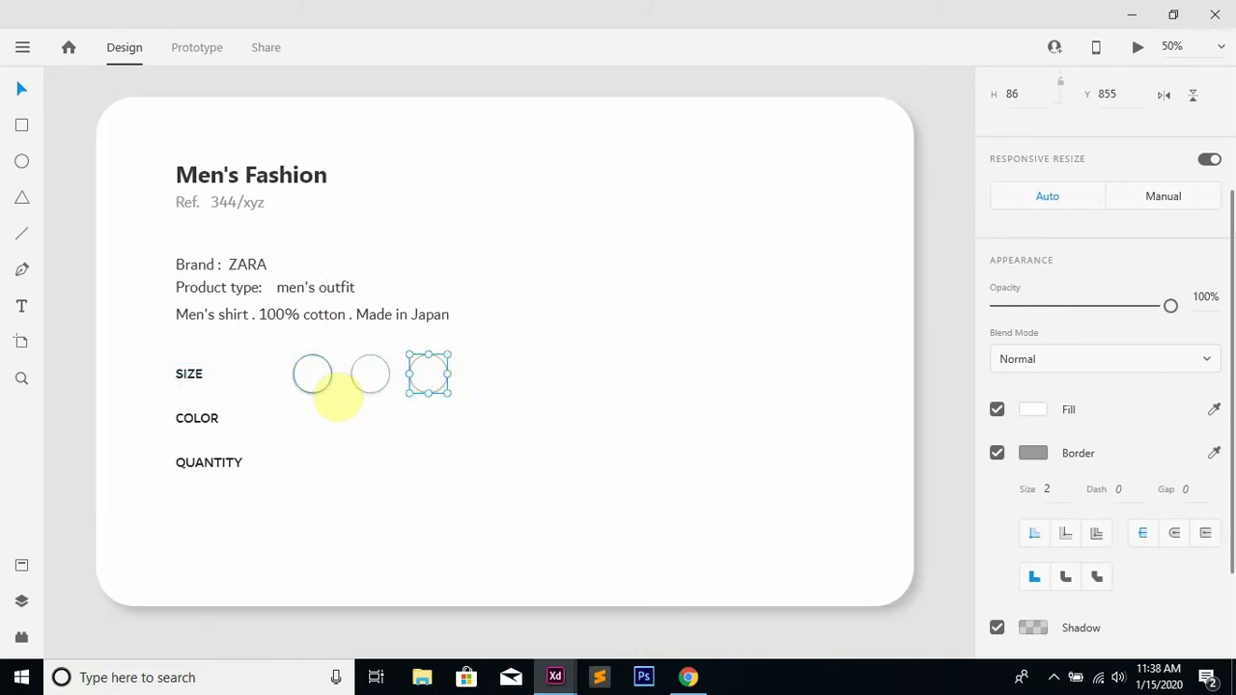
left_click_drag(335, 398, 505, 389)
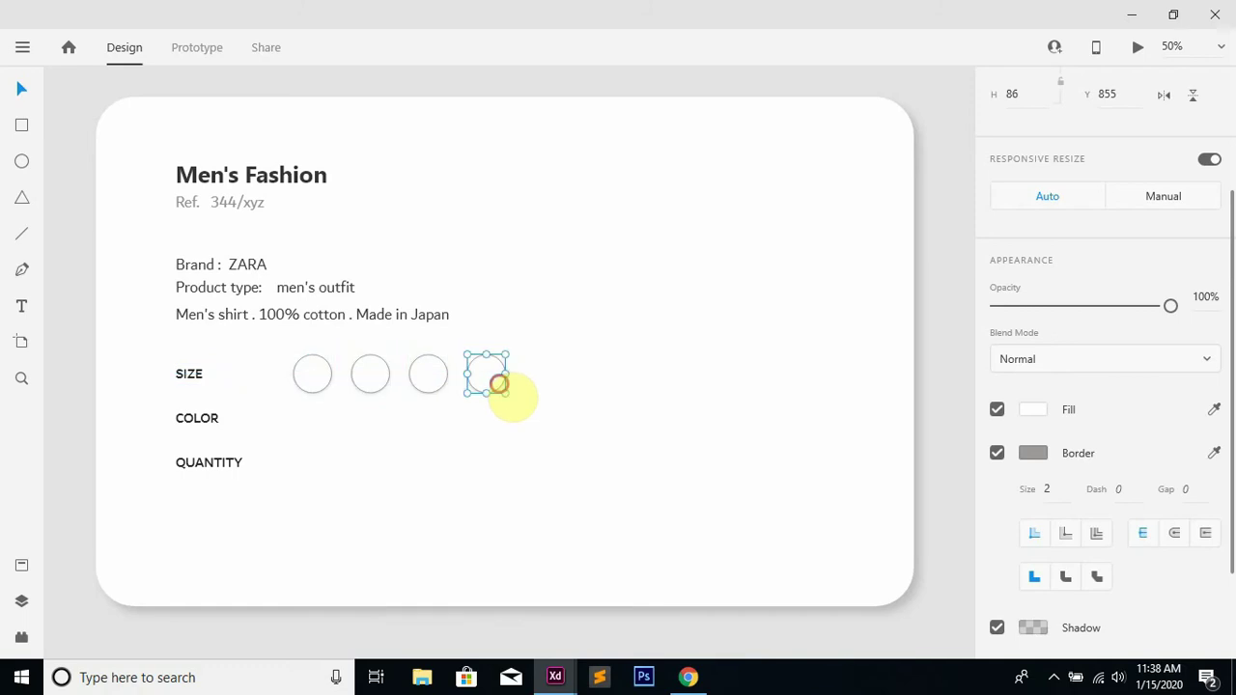
left_click(323, 437)
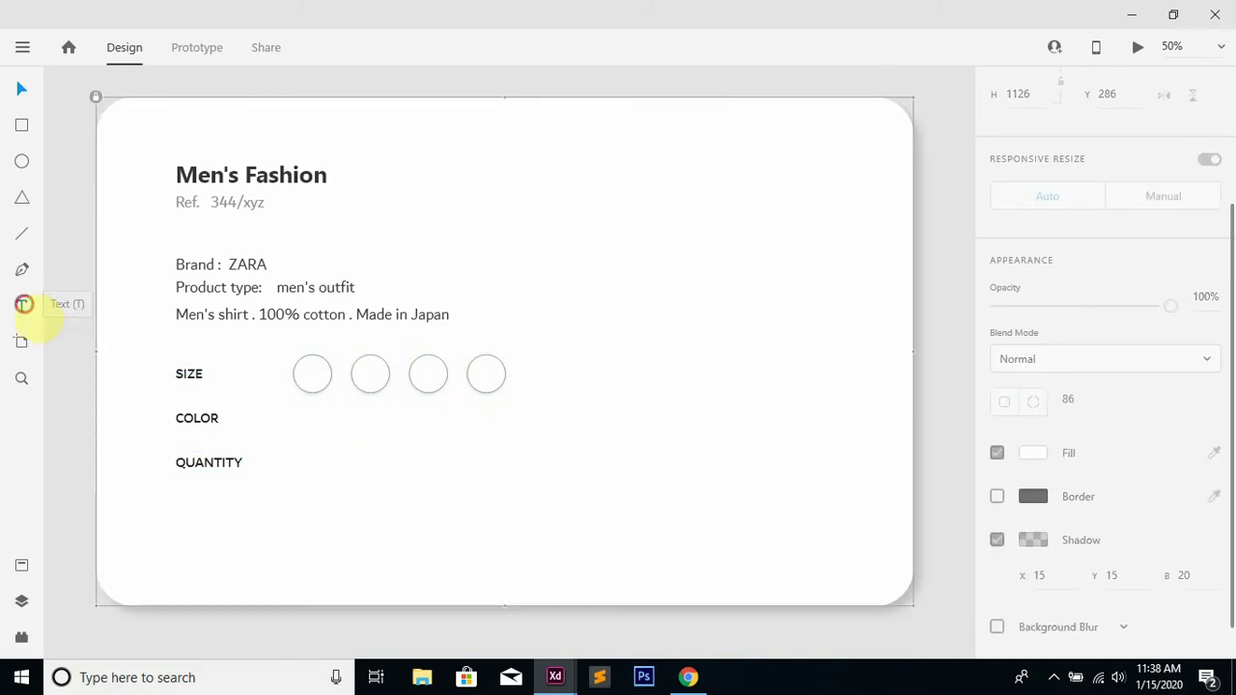
Add the text "S" inside the first size circle and darken its fill
left_click(23, 304)
left_click(311, 378)
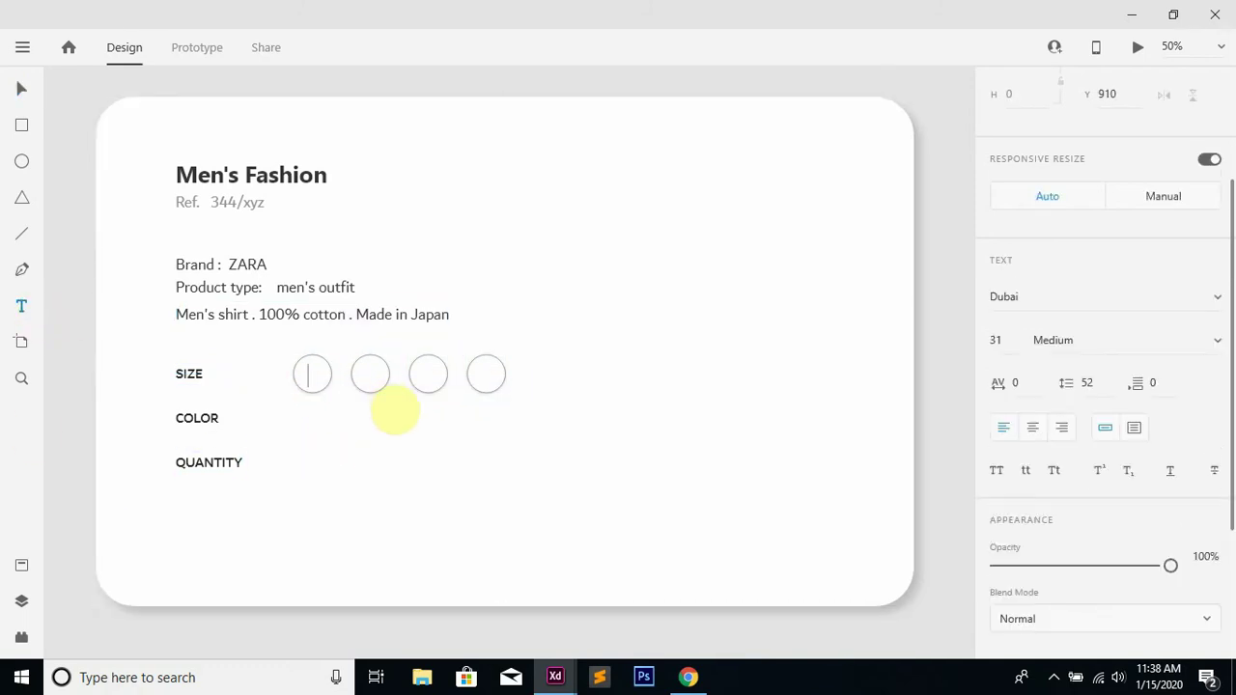
type("S")
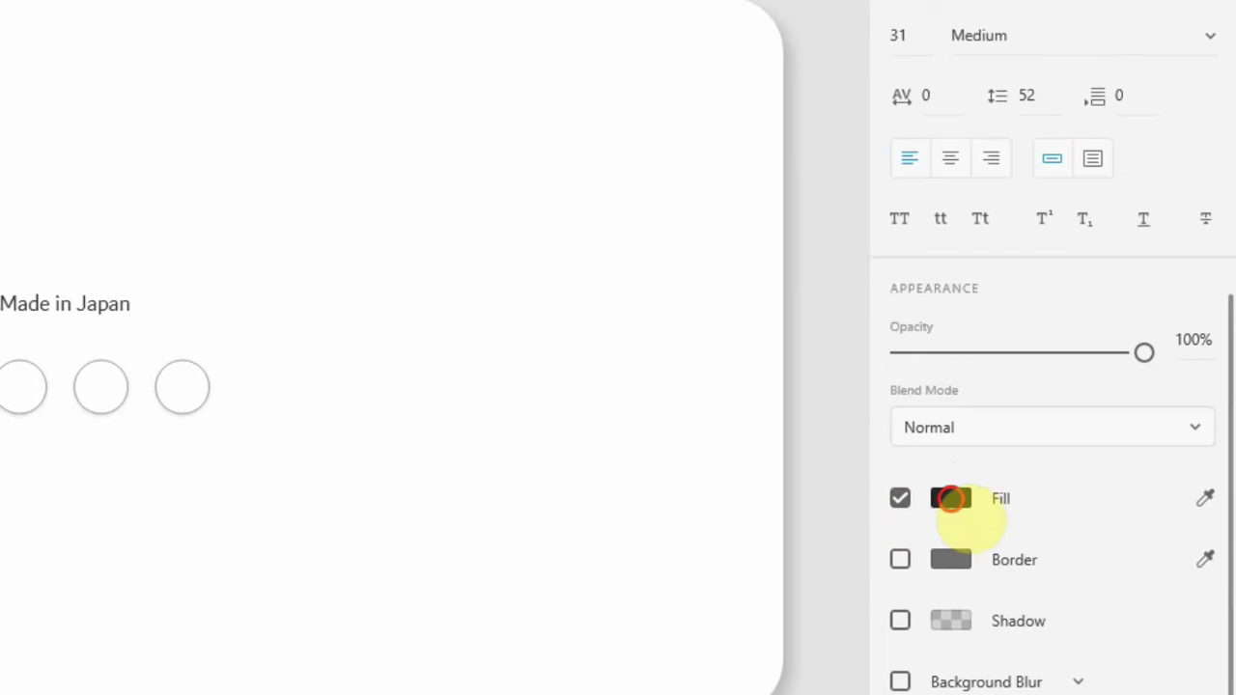
left_click(951, 498)
left_click(570, 524)
Set the "S" text to font size 43 and Bold weight
scroll(1207, 405, "up", 4)
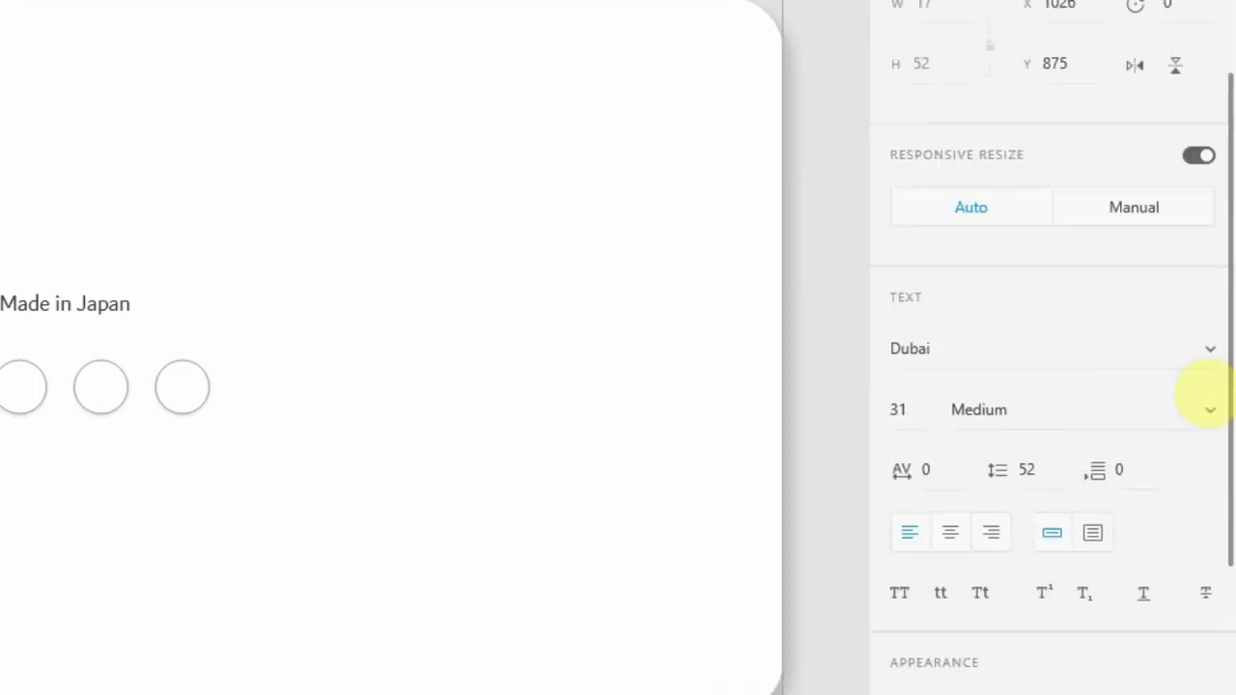
type("43")
key("Return")
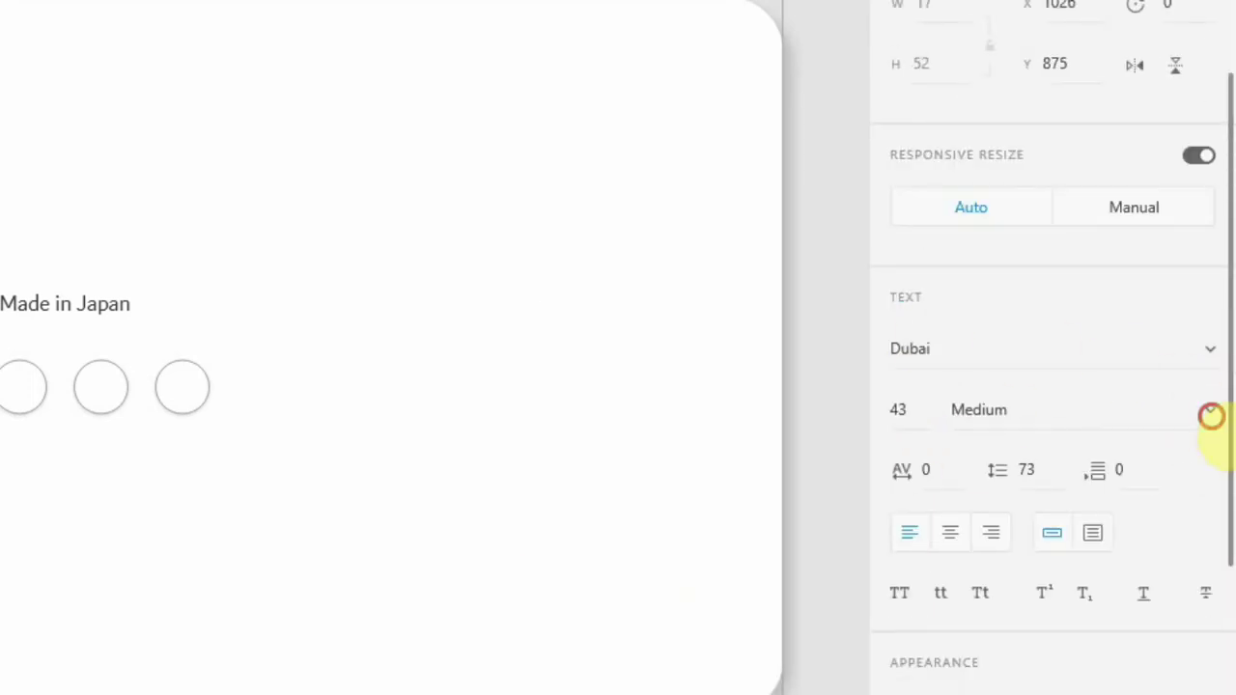
left_click(1210, 415)
left_click(1021, 612)
Add the bold letters M, L and XL centered inside the second, third and fourth size circles
left_click(15, 390)
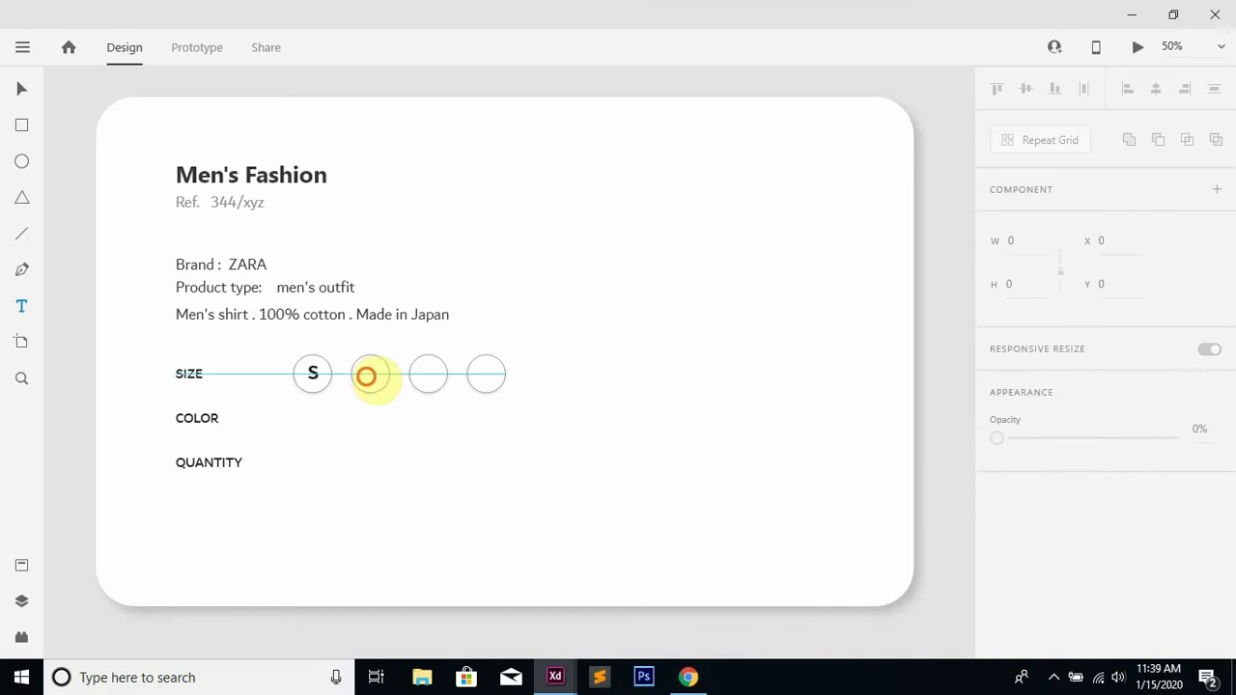
type("M")
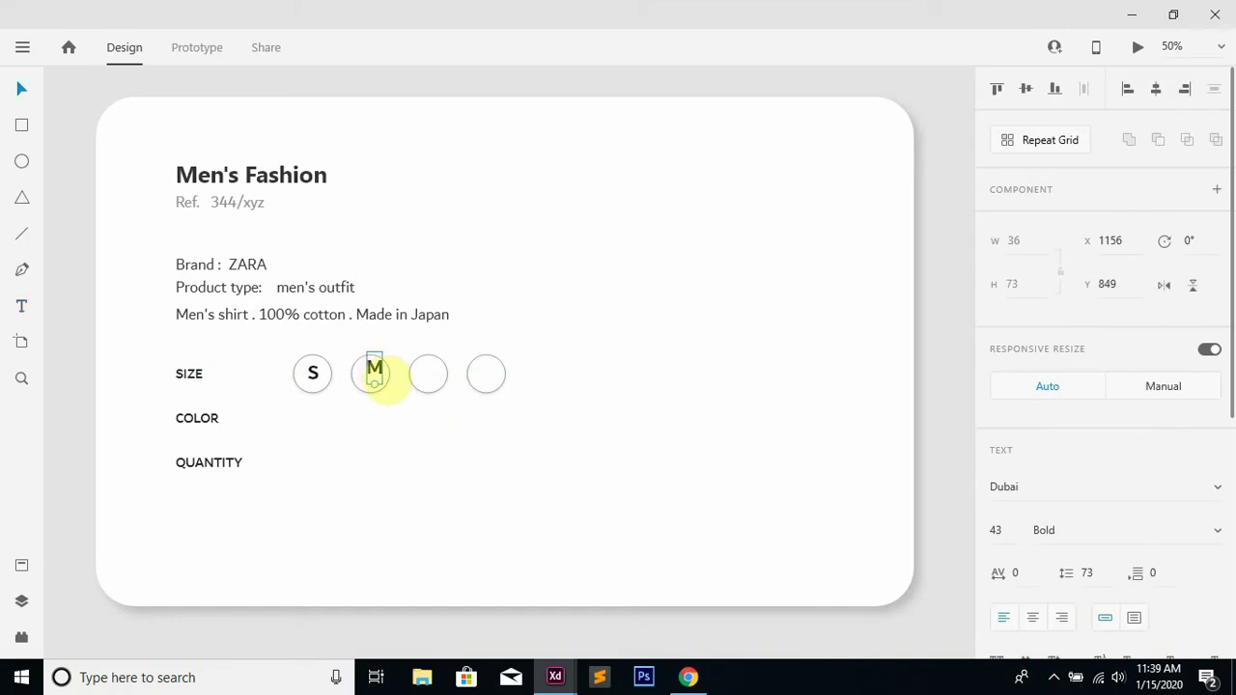
left_click_drag(380, 378, 377, 383)
key("t")
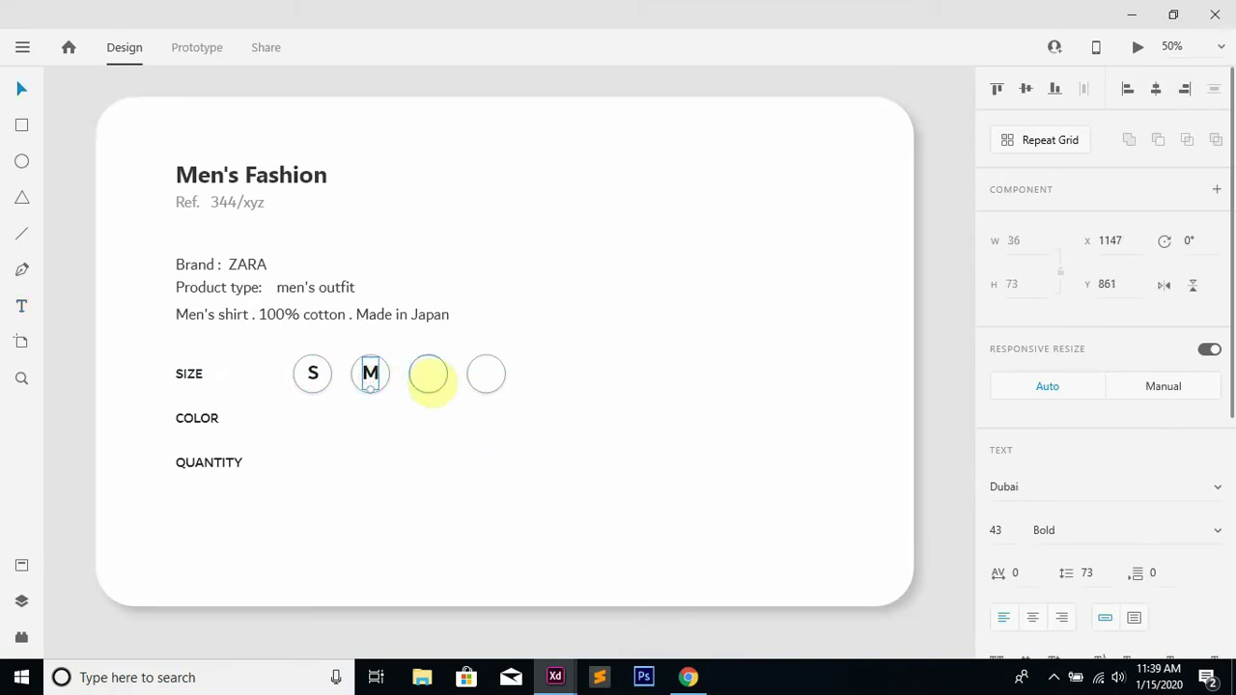
type("L")
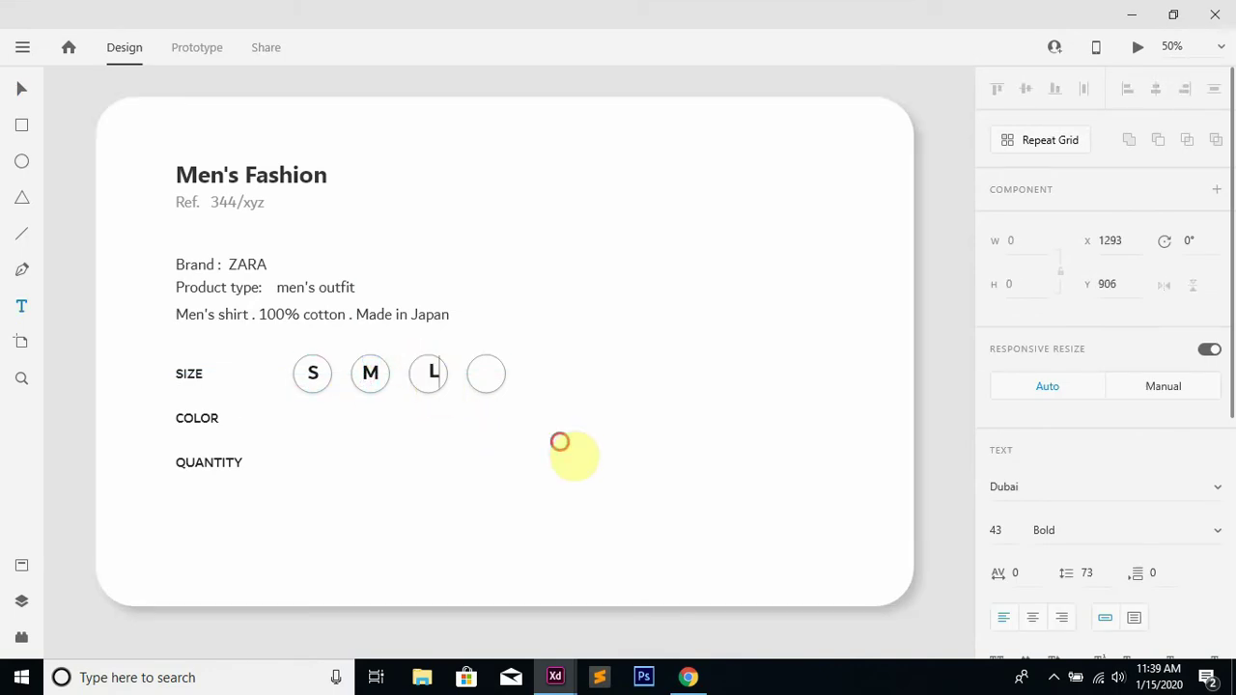
key("Escape")
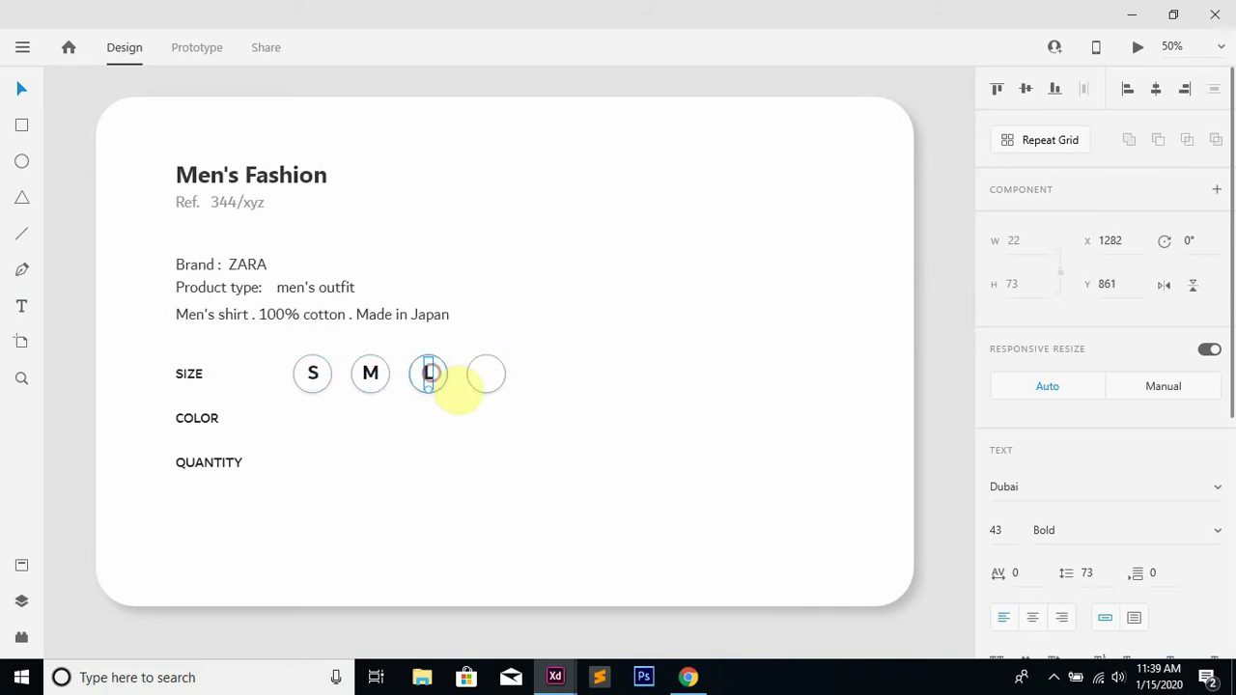
left_click(483, 377)
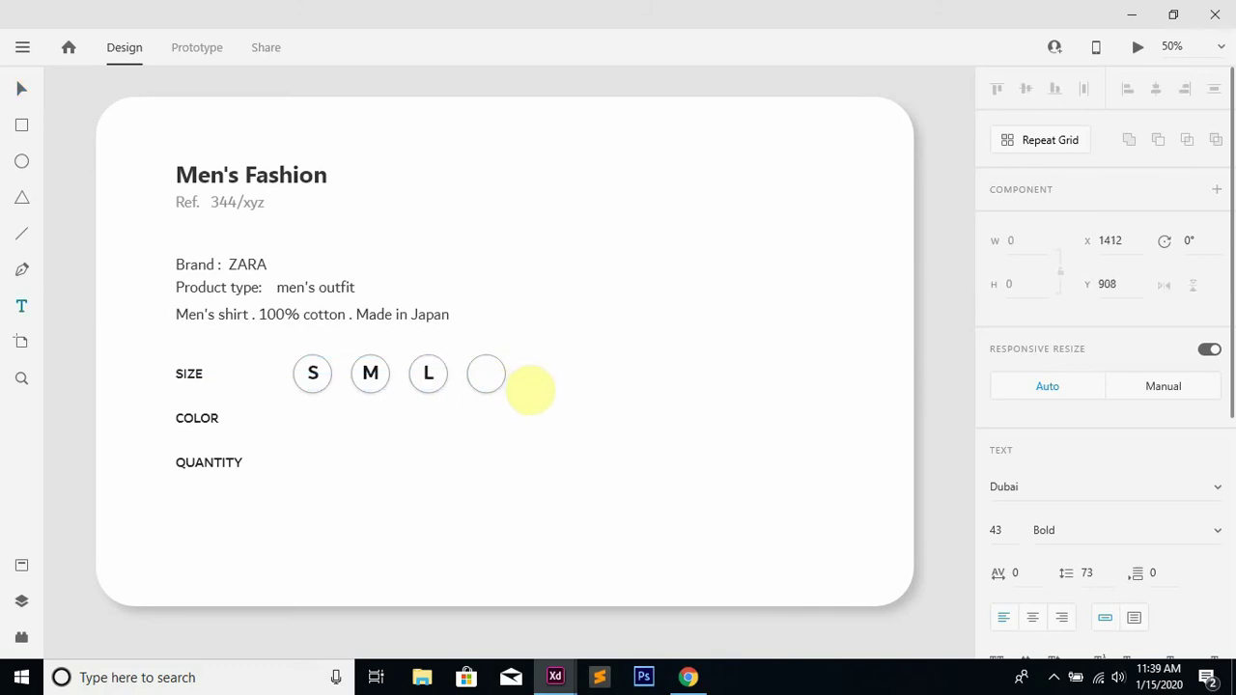
type("XL")
key("Escape")
left_click(543, 455)
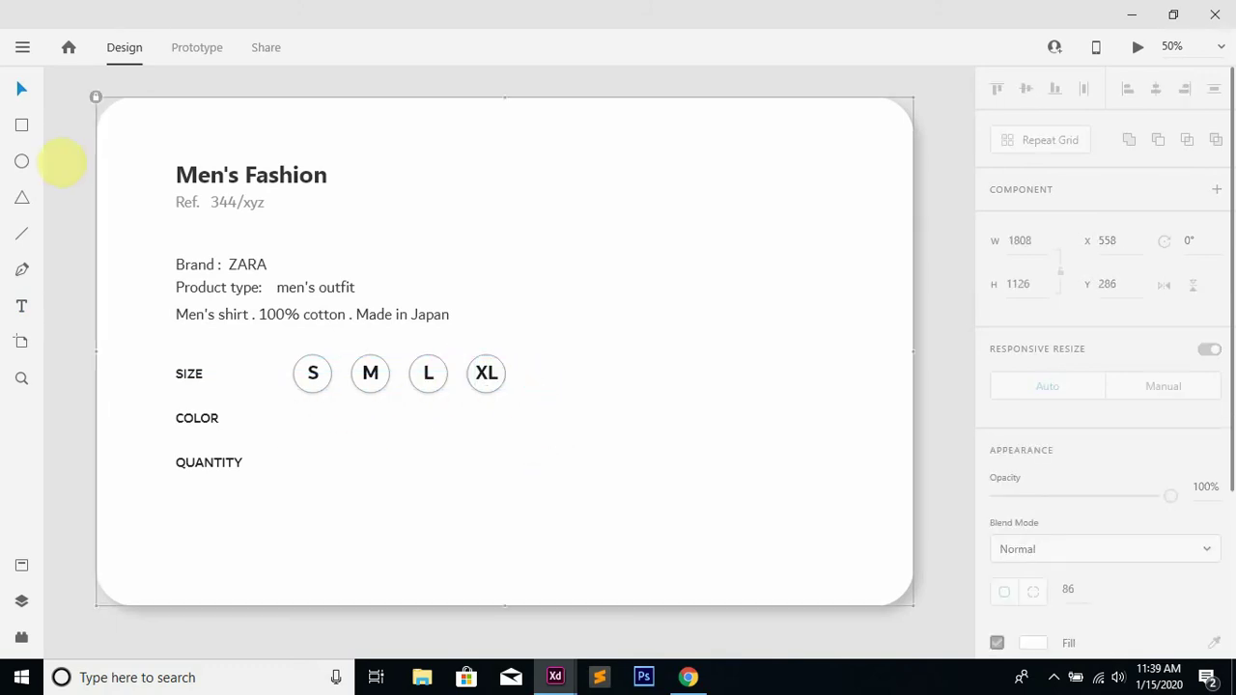
Draw a rectangle about 276 by 185 on the card's empty area, with corners rounded to about 28 and a border of size 2
left_click(39, 141)
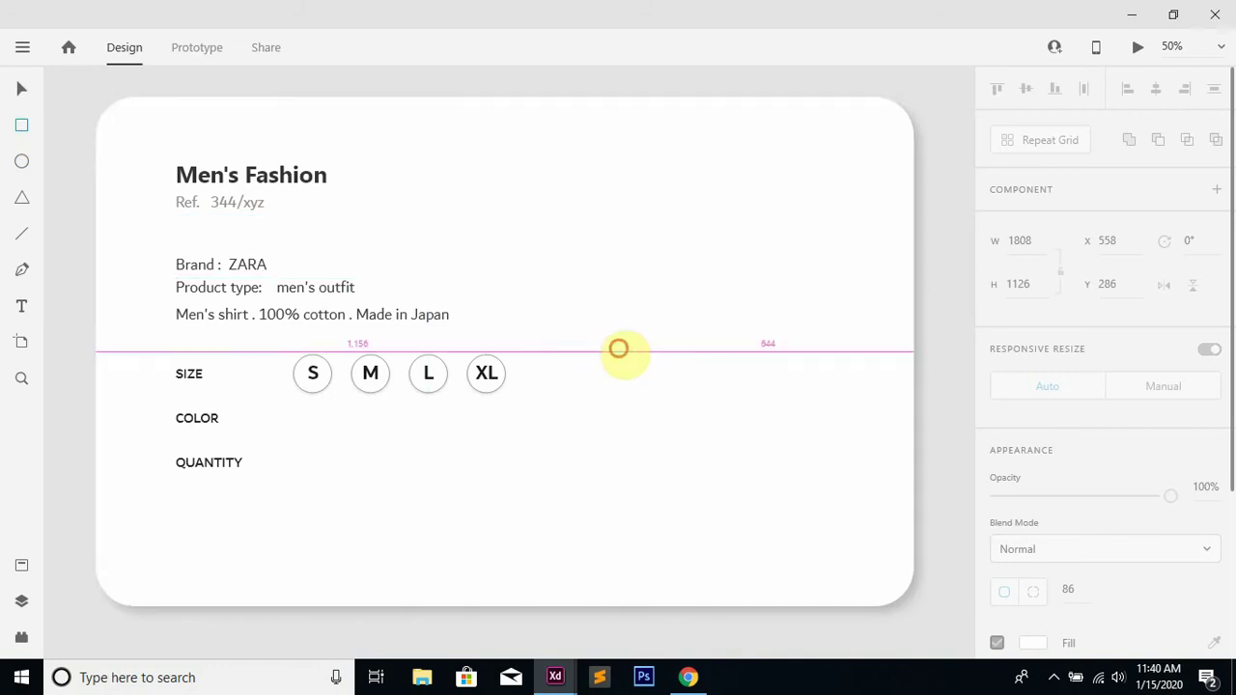
left_click_drag(619, 351, 743, 436)
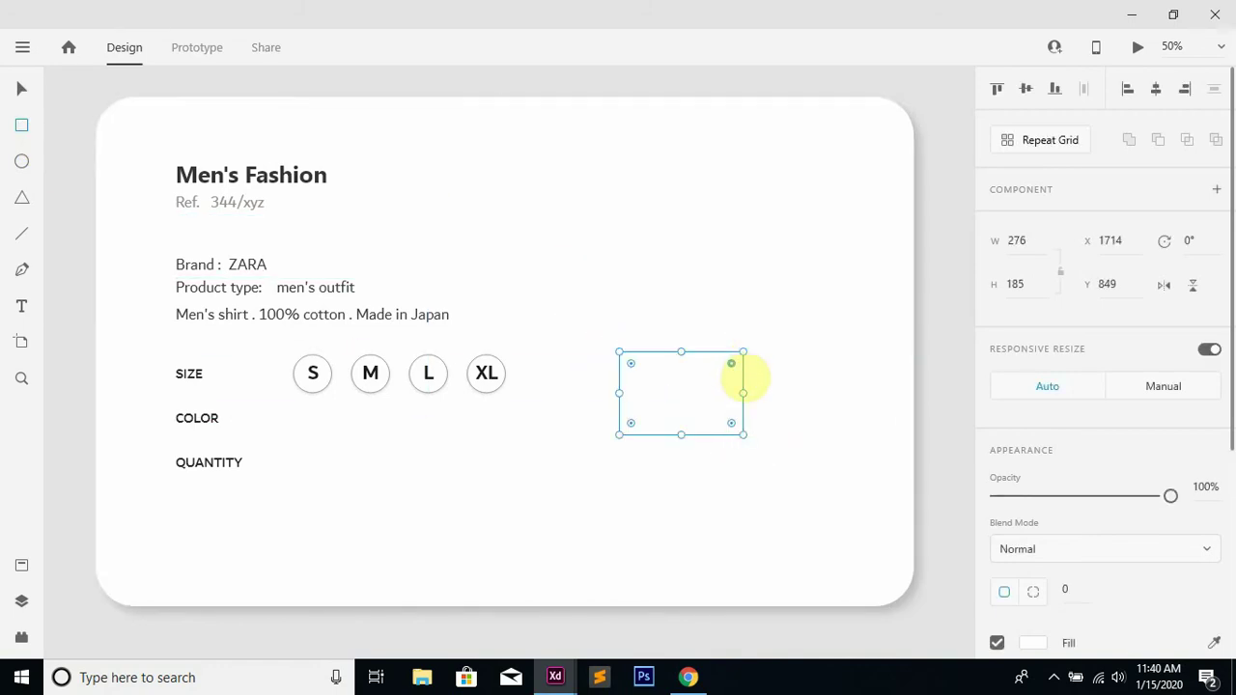
left_click_drag(731, 363, 727, 365)
scroll(1071, 494, "down", 5)
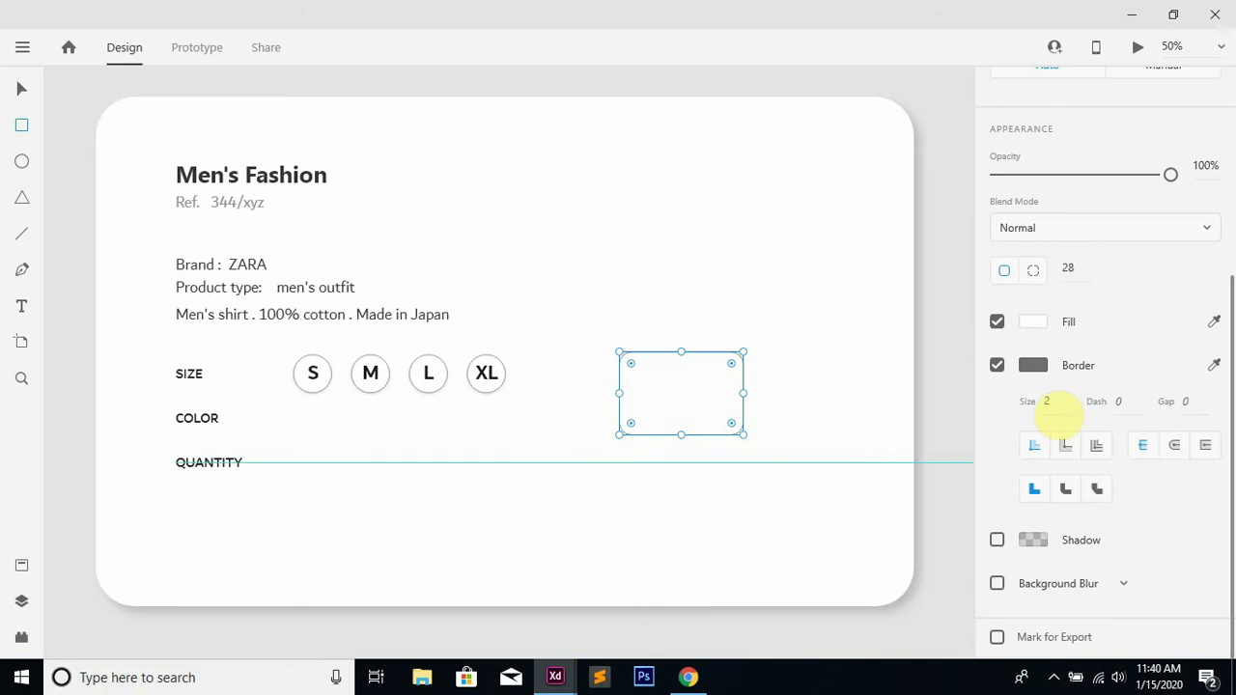
Shrink the rounded rectangle to a small swatch, set its corner radius to 11 and place it beside the COLOR label
key("v")
left_click_drag(695, 388, 386, 427)
left_click_drag(301, 391, 345, 428)
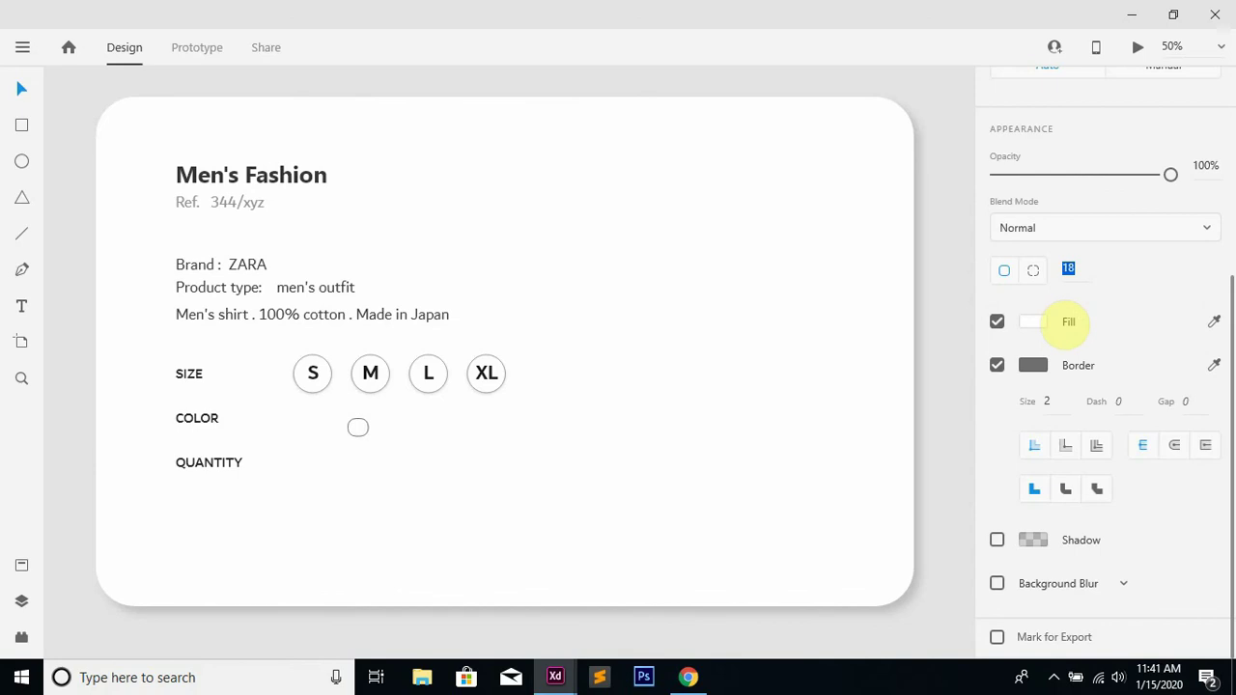
type("11")
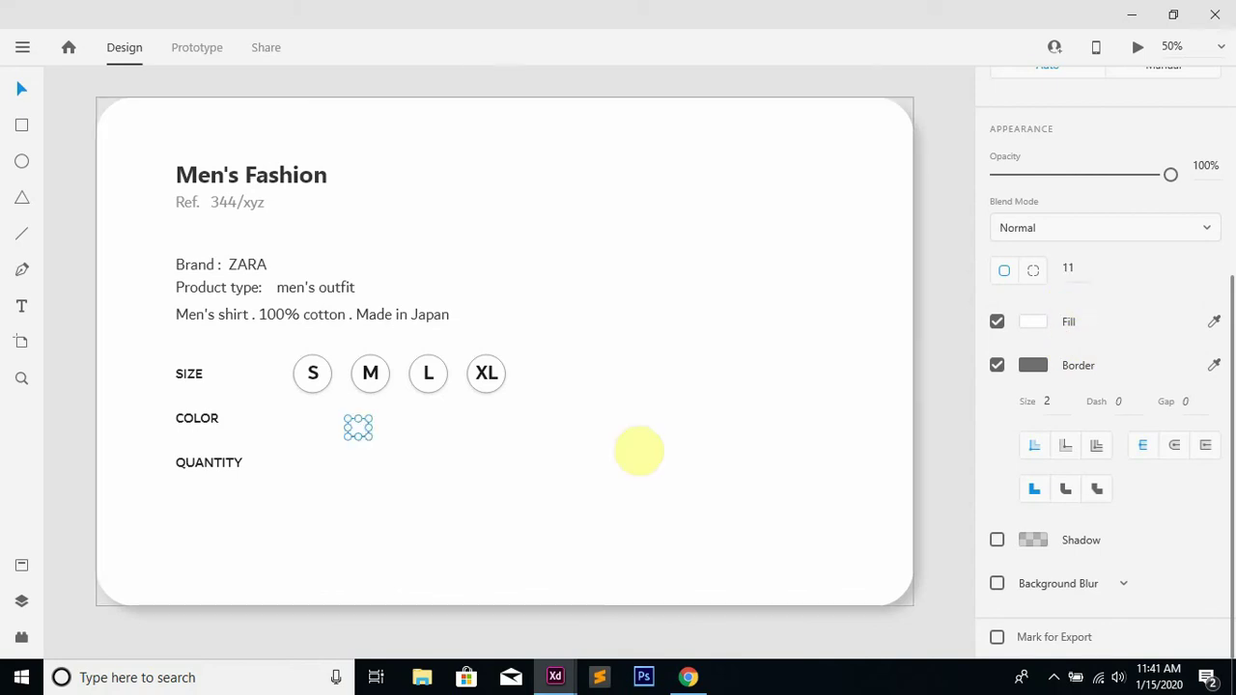
left_click_drag(359, 427, 325, 433)
Give the swatch a black shadow at 51% opacity and duplicate it into an adjoining row of four in the COLOR row
scroll(997, 543, "down", 3)
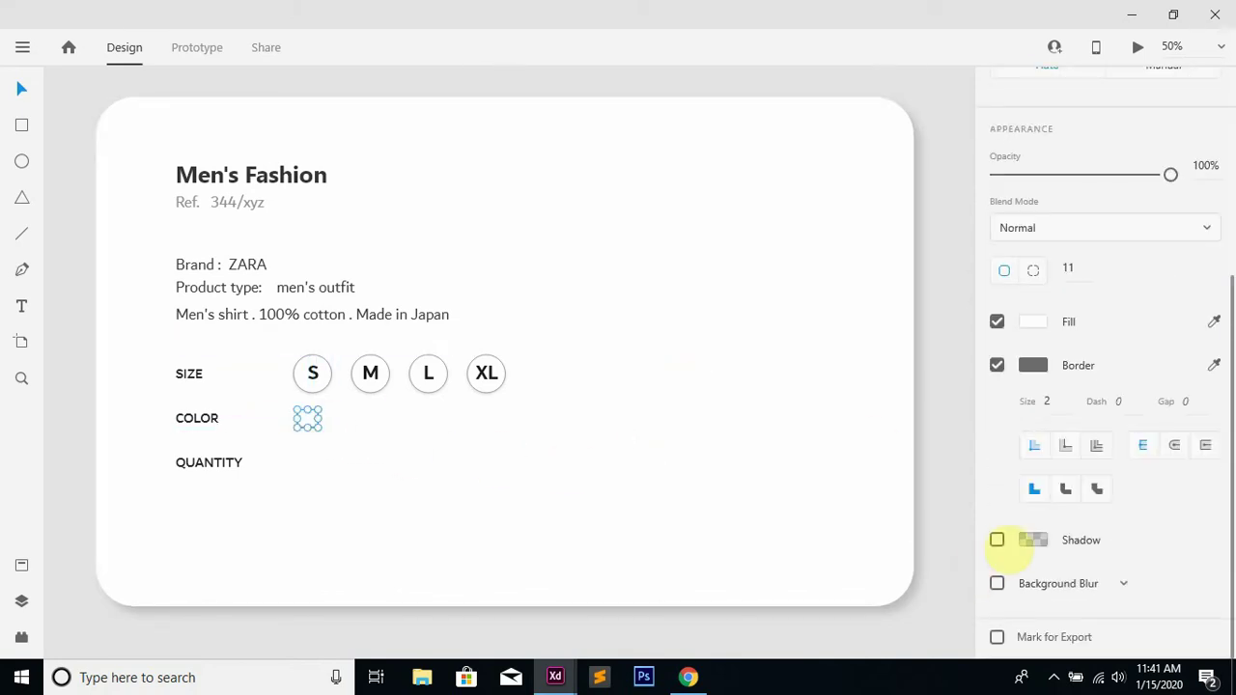
left_click(1034, 544)
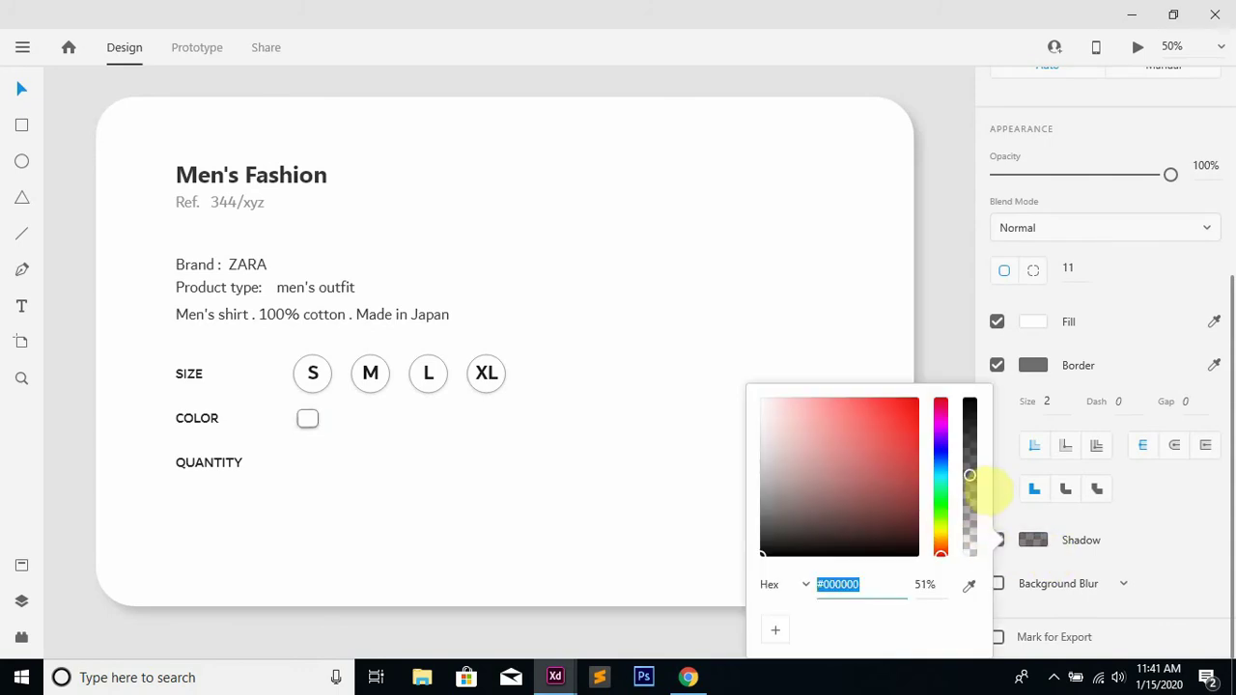
left_click(527, 517)
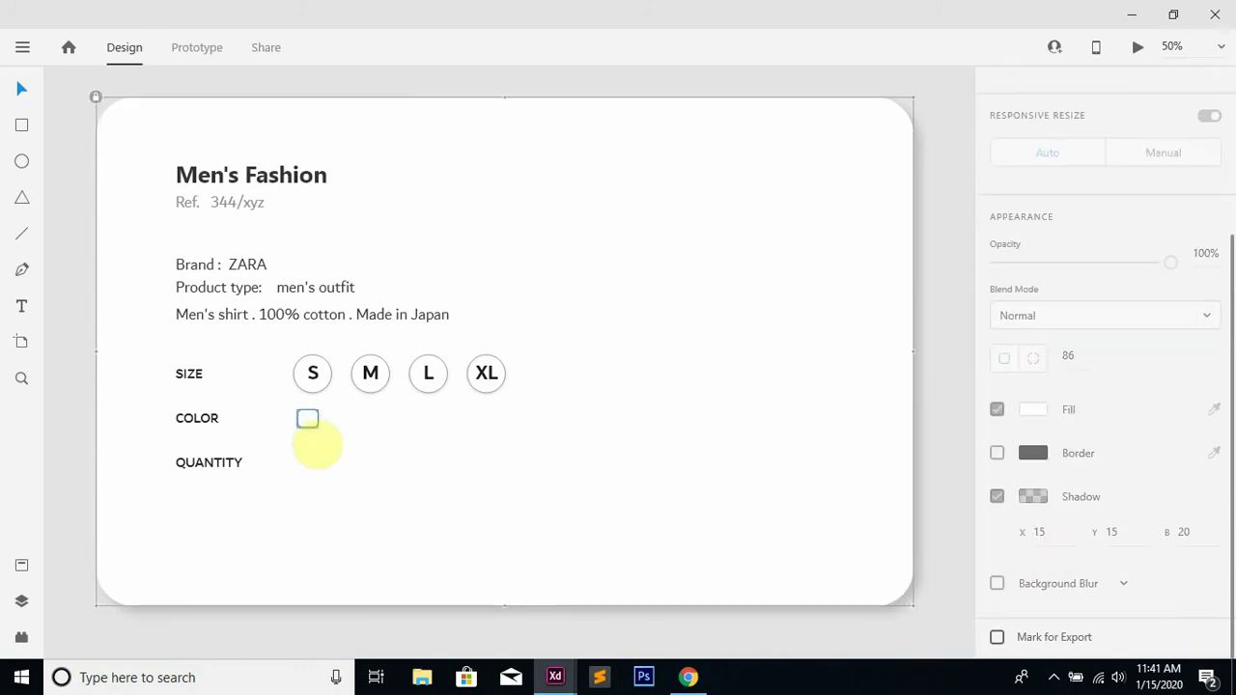
left_click_drag(305, 416, 430, 426)
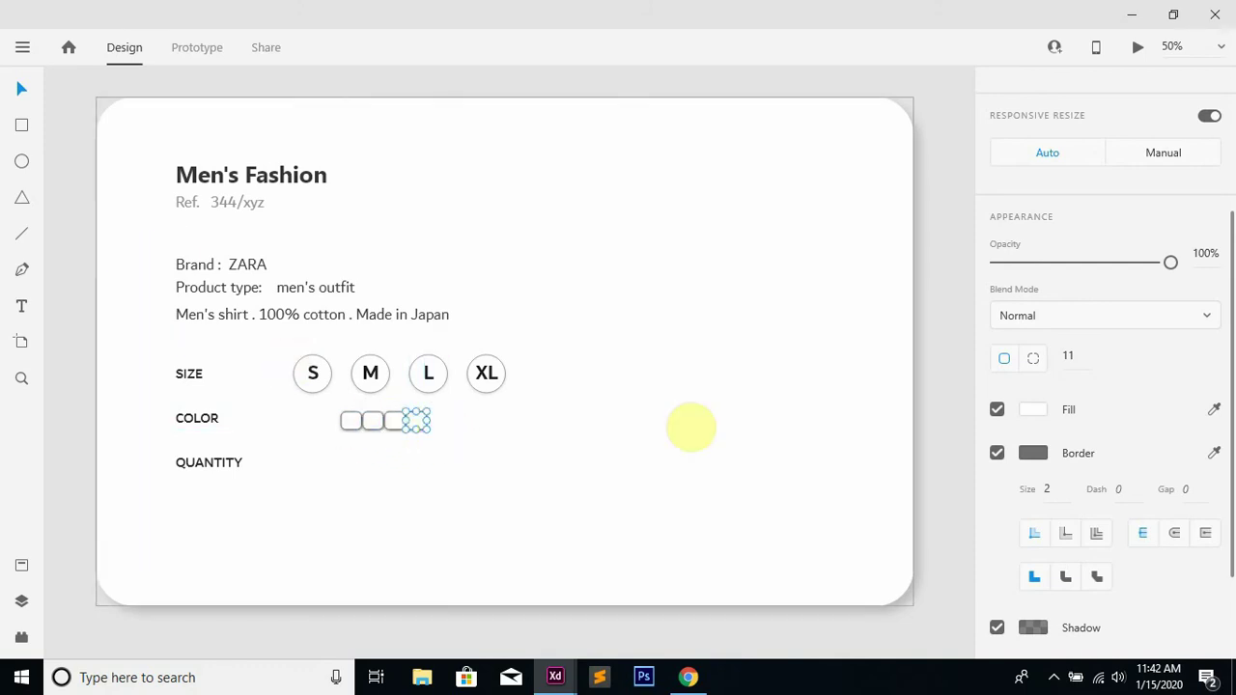
left_click(792, 397)
Fill the first color swatch with dark red and the second with blue
left_click(352, 421)
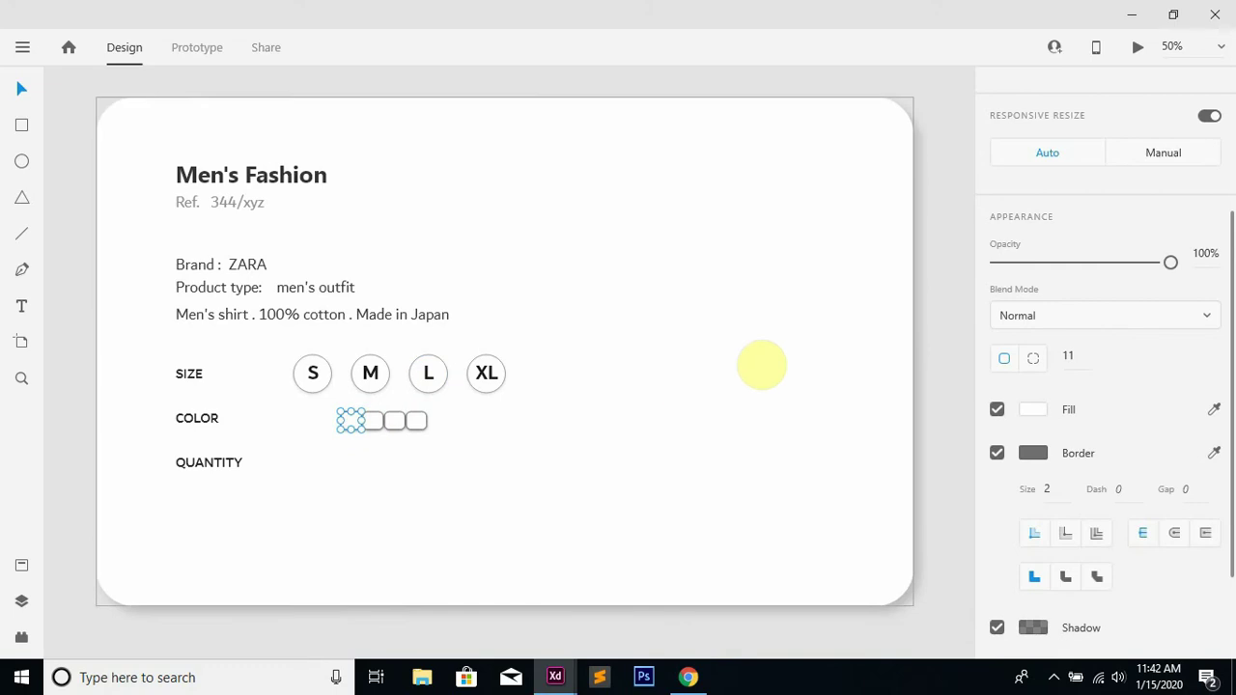
scroll(1136, 384, "down", 3)
left_click(1035, 275)
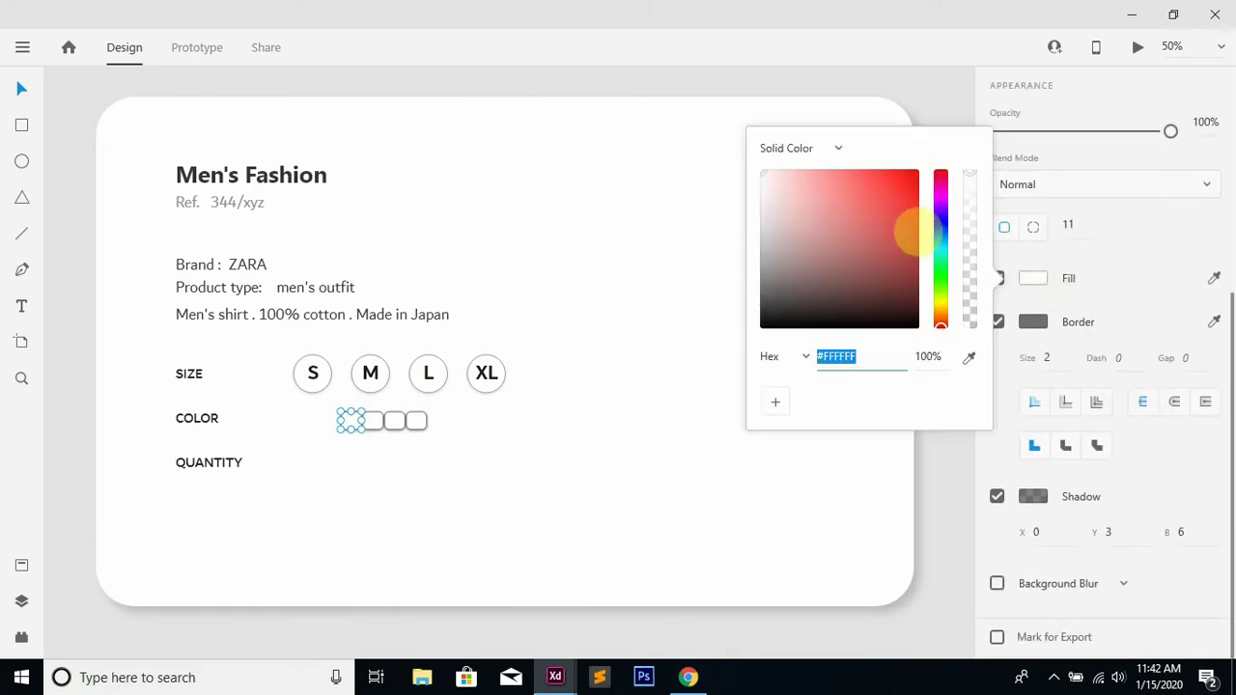
left_click(904, 209)
left_click(372, 422)
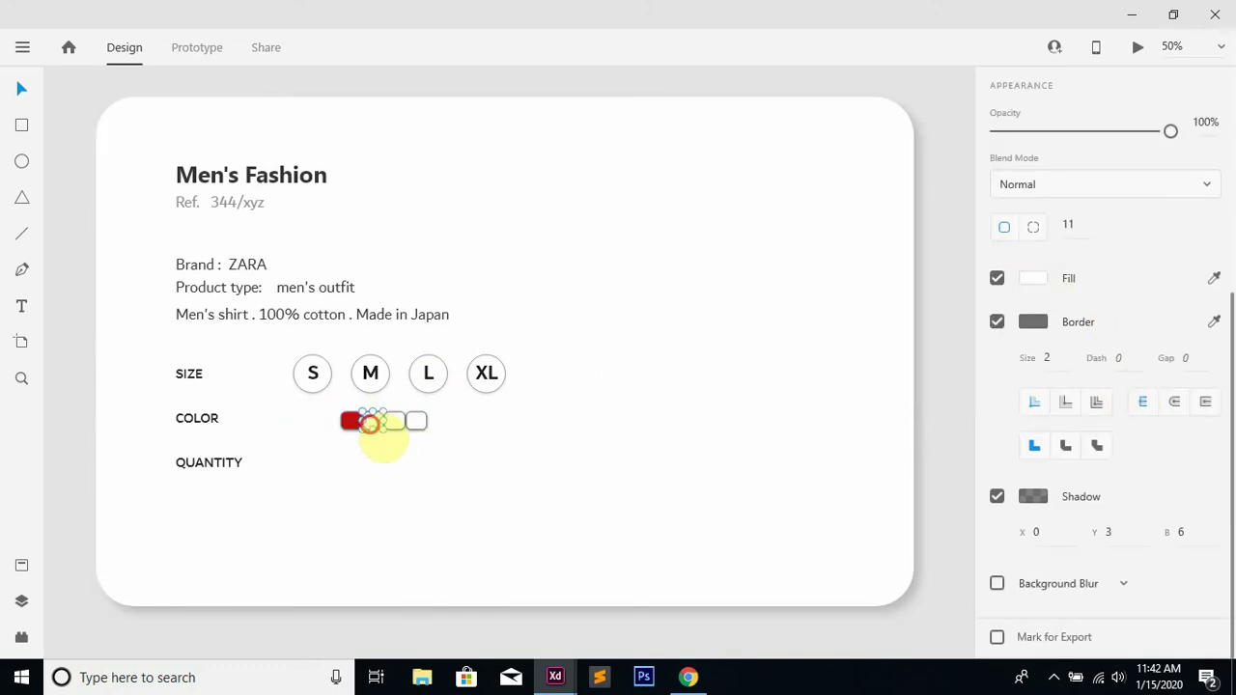
left_click(1035, 278)
left_click_drag(938, 263, 941, 225)
Fill the third color swatch with black and the fourth with purple
left_click(391, 425)
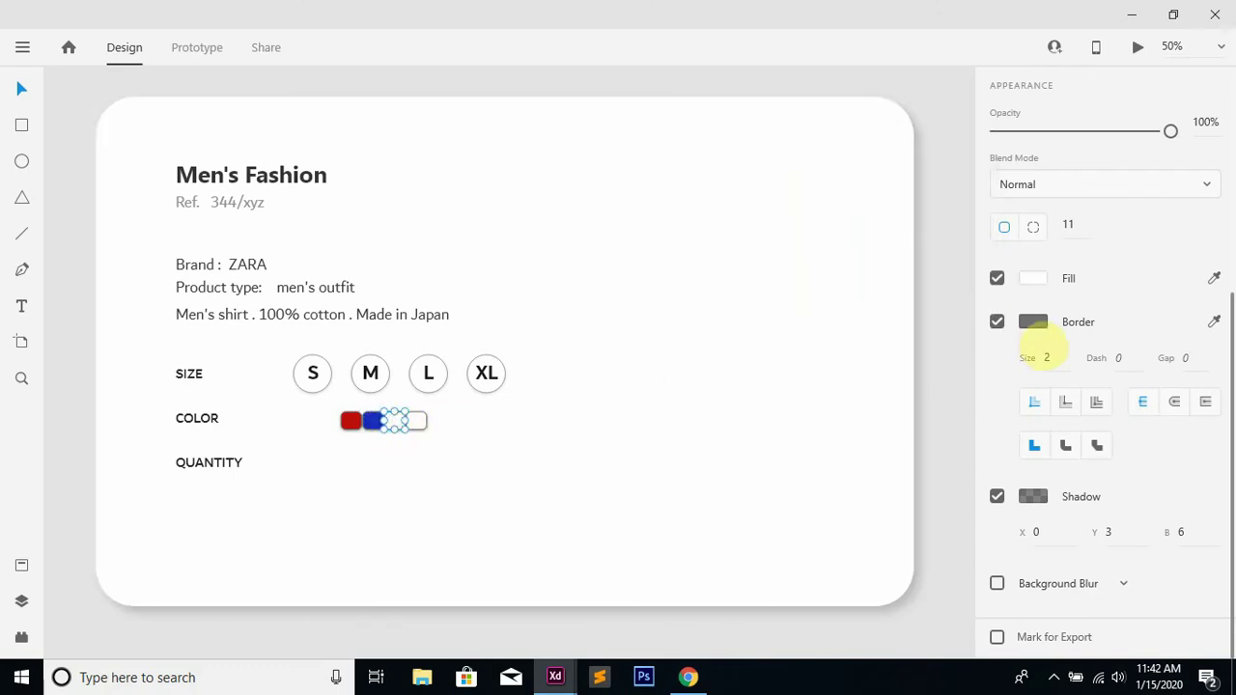
left_click(1035, 278)
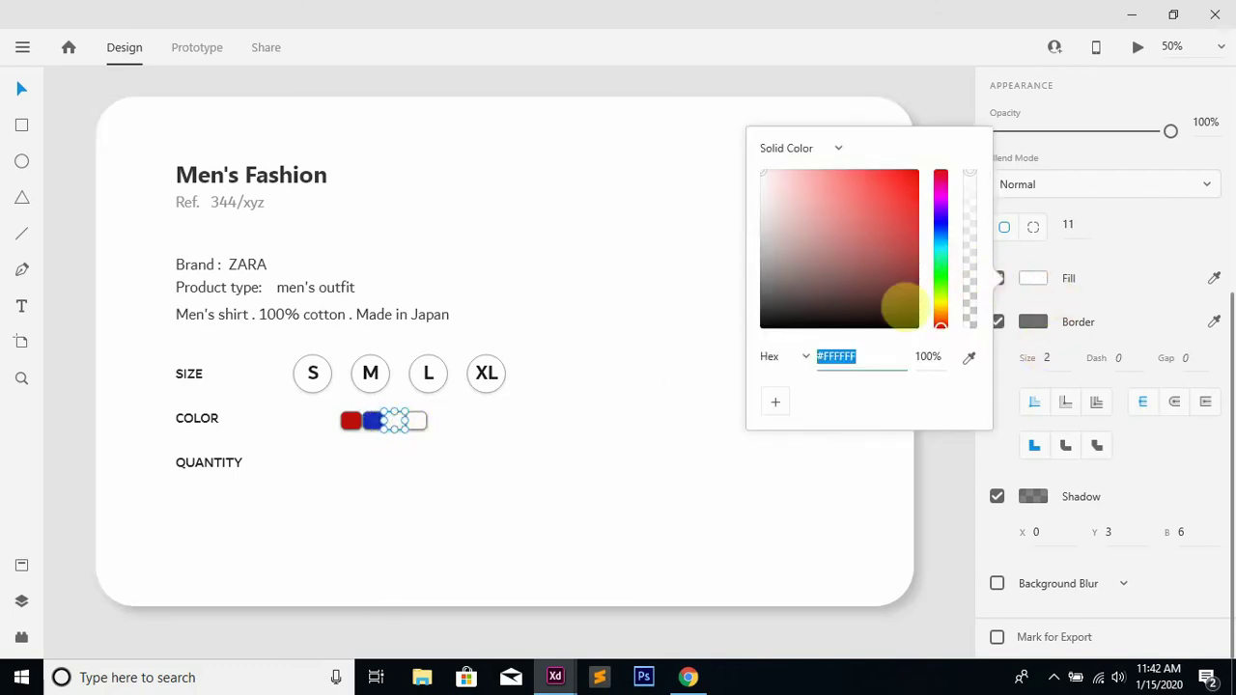
left_click(797, 320)
left_click(422, 420)
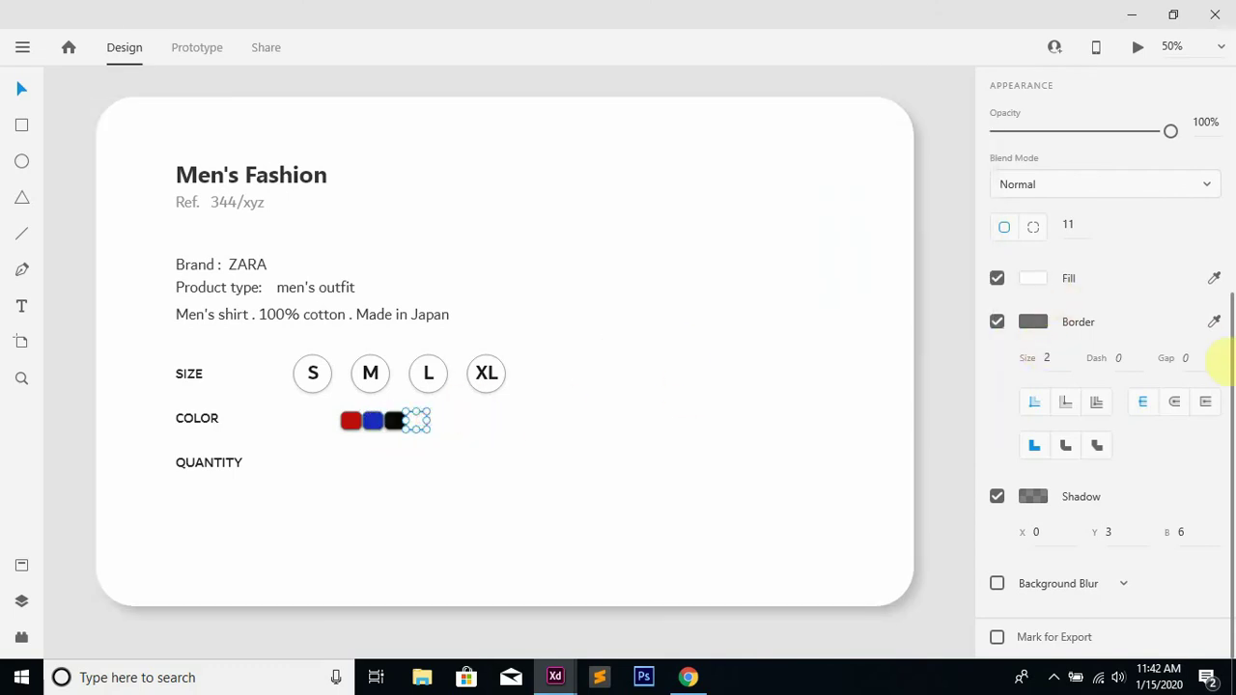
left_click(1032, 279)
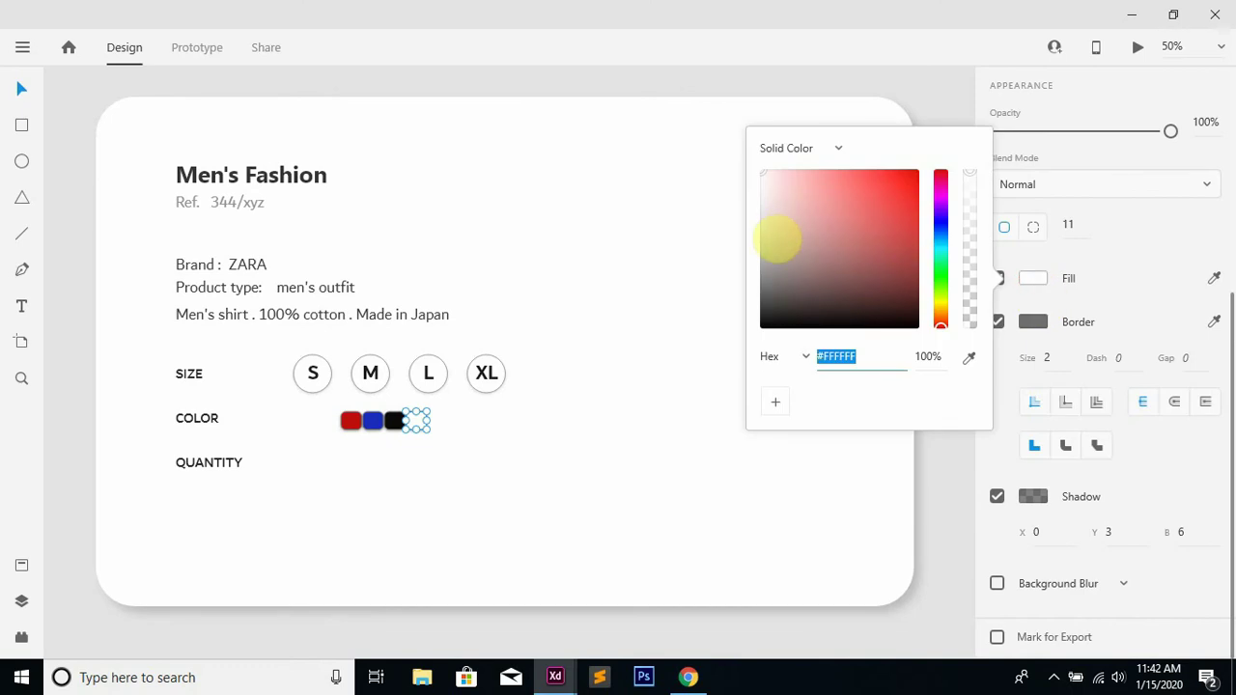
left_click(940, 190)
left_click(875, 257)
left_click(521, 424)
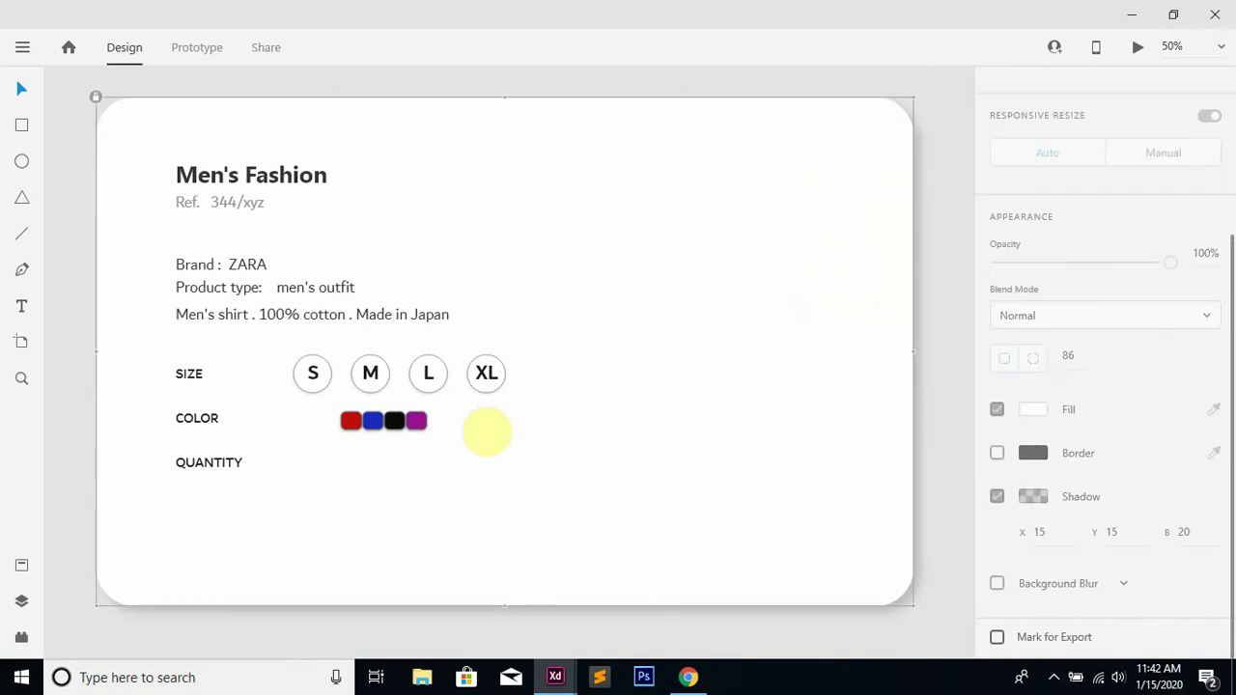
Draw a thin rectangle 77 high, rotate it 42° and move its lower corner point outward so the lower end becomes horizontal
left_click(21, 126)
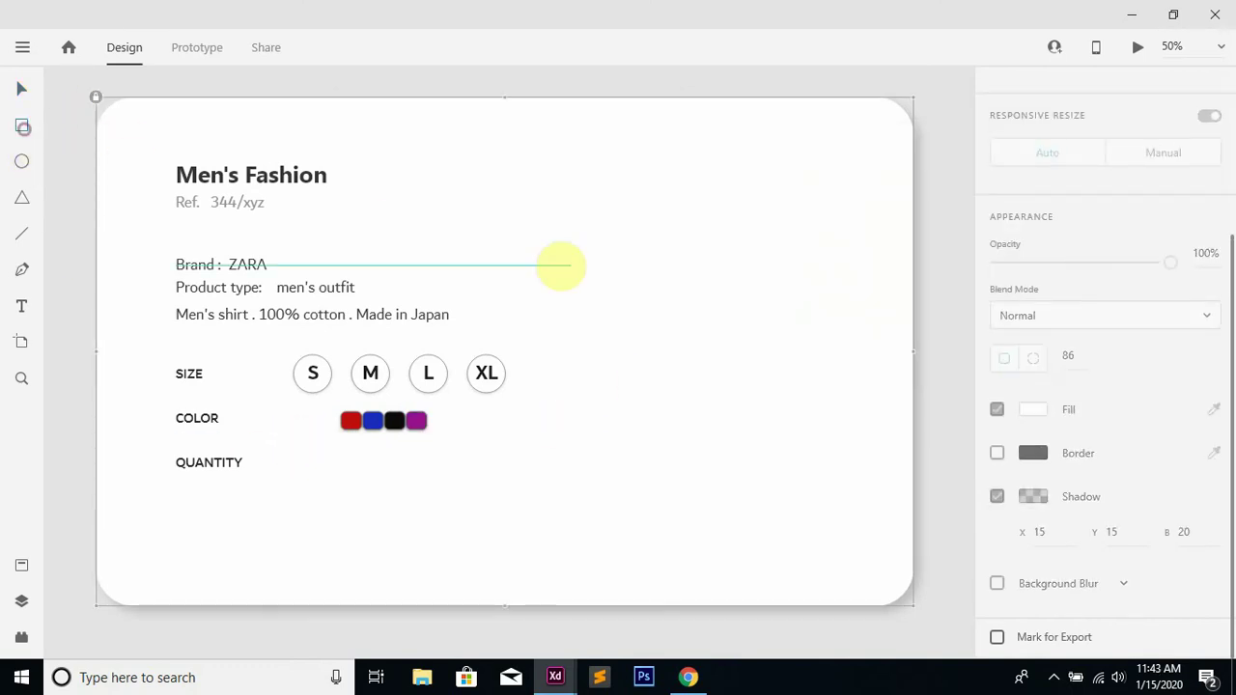
left_click_drag(675, 288, 819, 324)
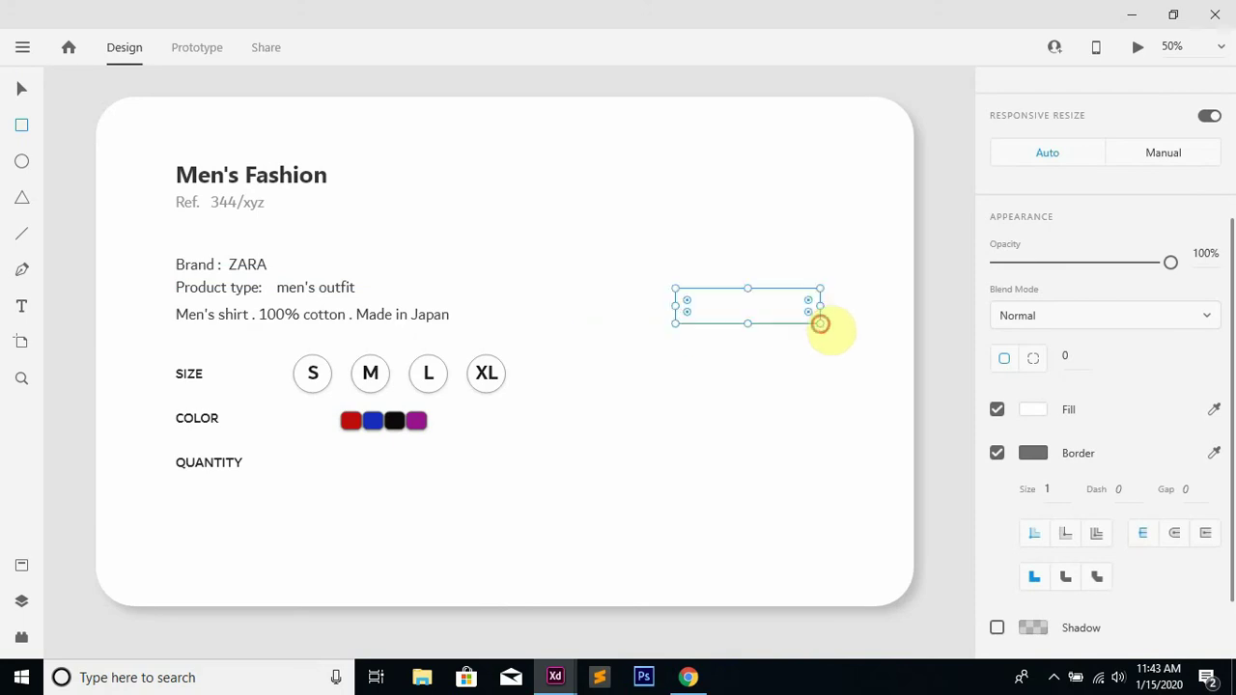
left_click_drag(822, 280, 814, 341)
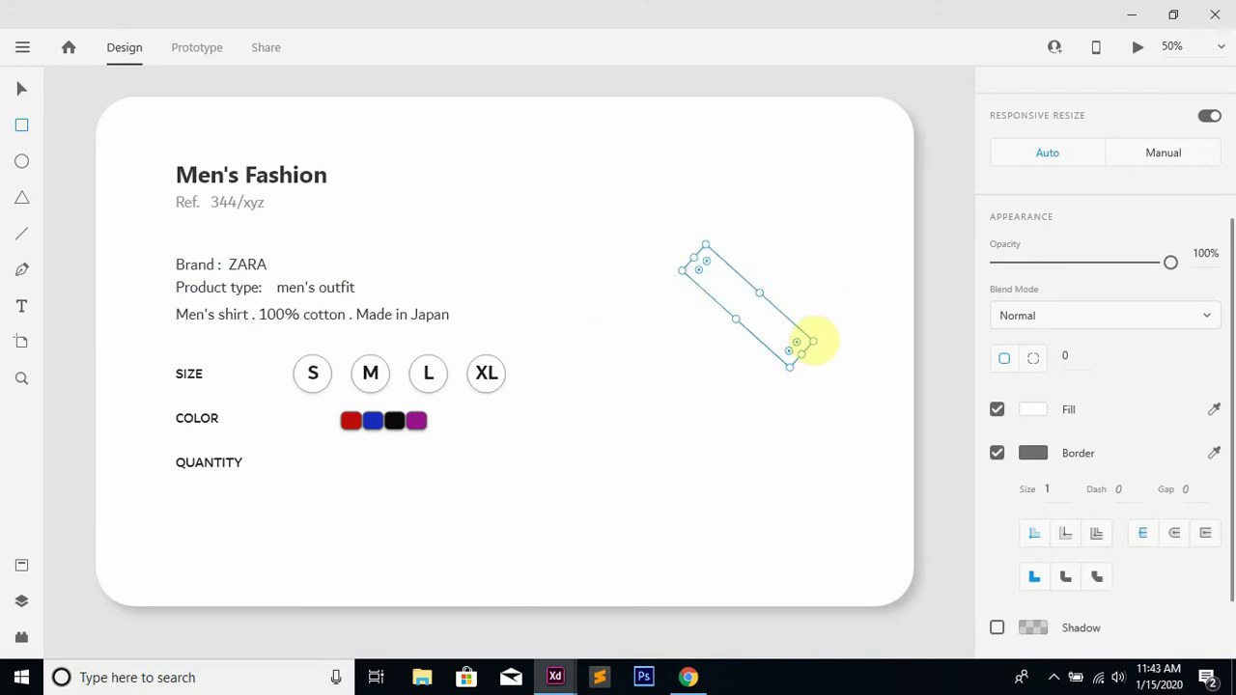
left_click(814, 343)
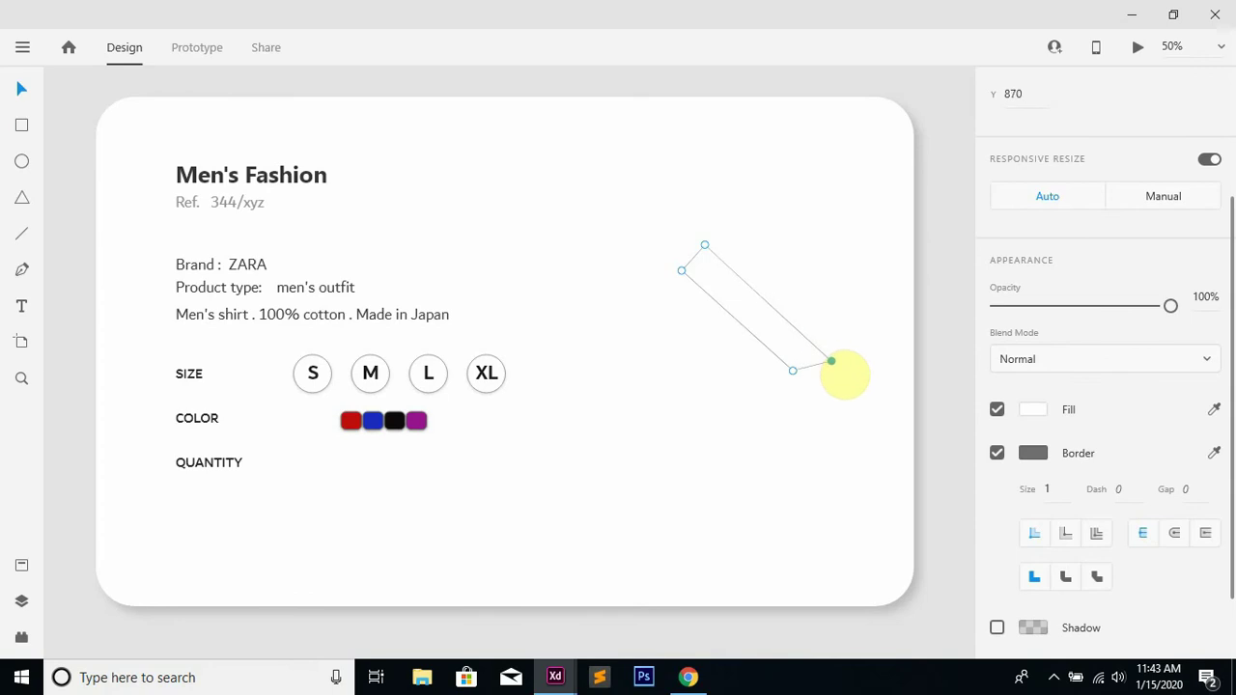
left_click(795, 276)
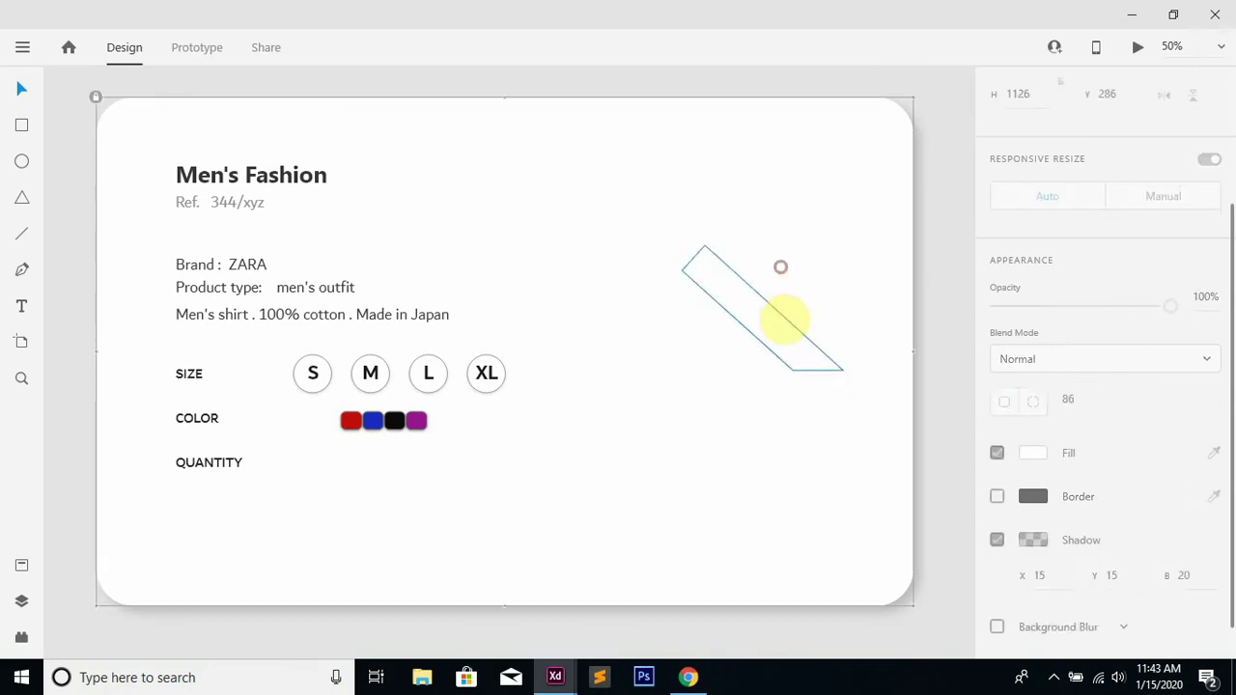
Mirror a copy of the slanted bar vertically below the original to form a right-pointing chevron, and unite both shapes
left_click(772, 324)
scroll(1207, 266, "up", 2)
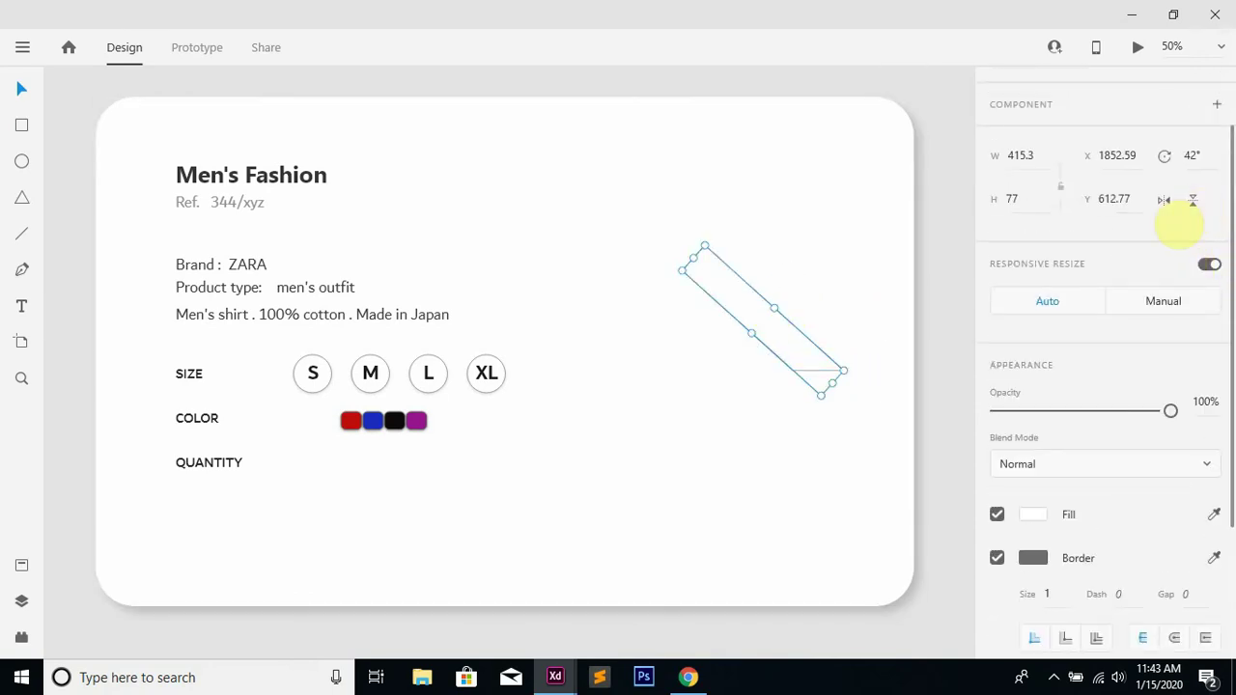
left_click_drag(745, 361, 764, 344)
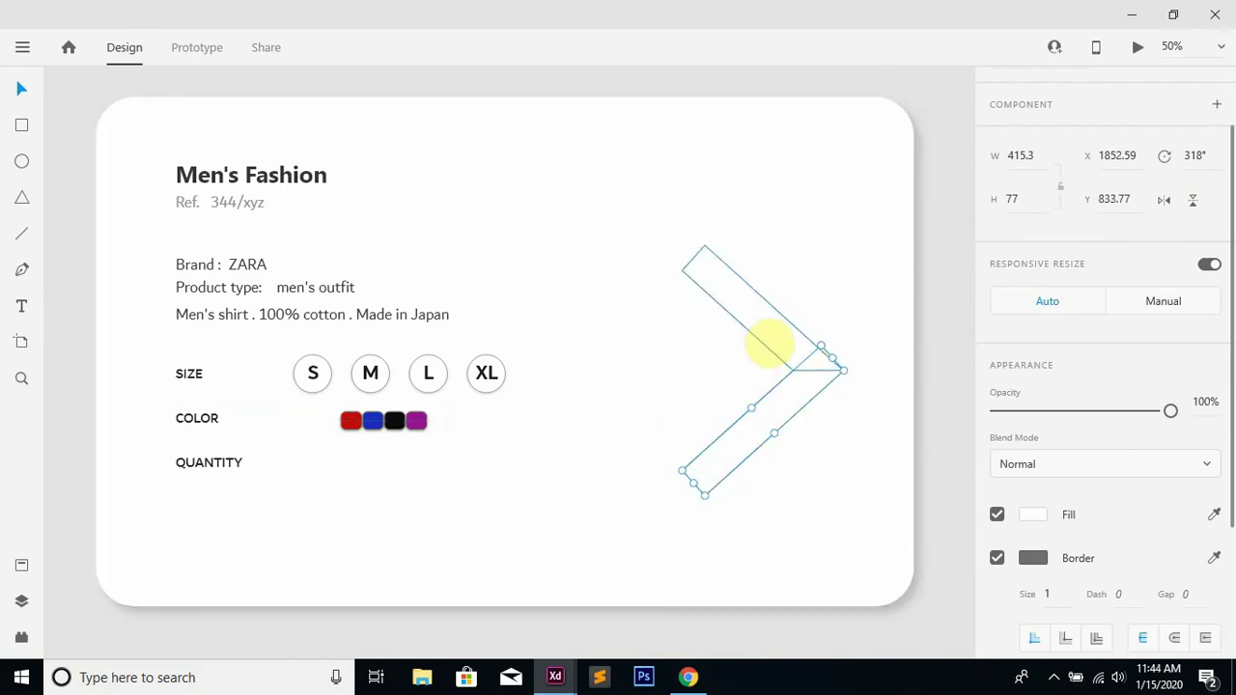
left_click(757, 329, "shift")
left_click_drag(1230, 164, 1231, 92)
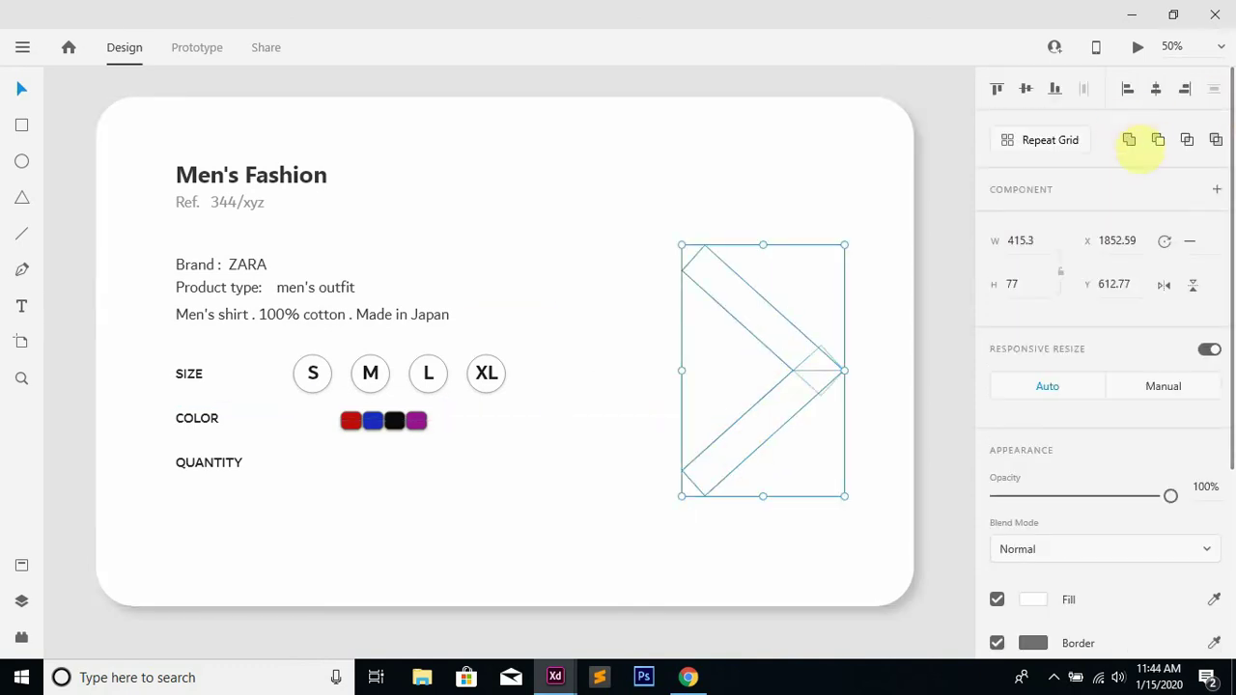
left_click(1129, 140)
Scale the chevron down to a small arrow beside the XL circle and fill it with the grey sampled from its border
left_click_drag(680, 244, 549, 375)
scroll(1098, 325, "down", 5)
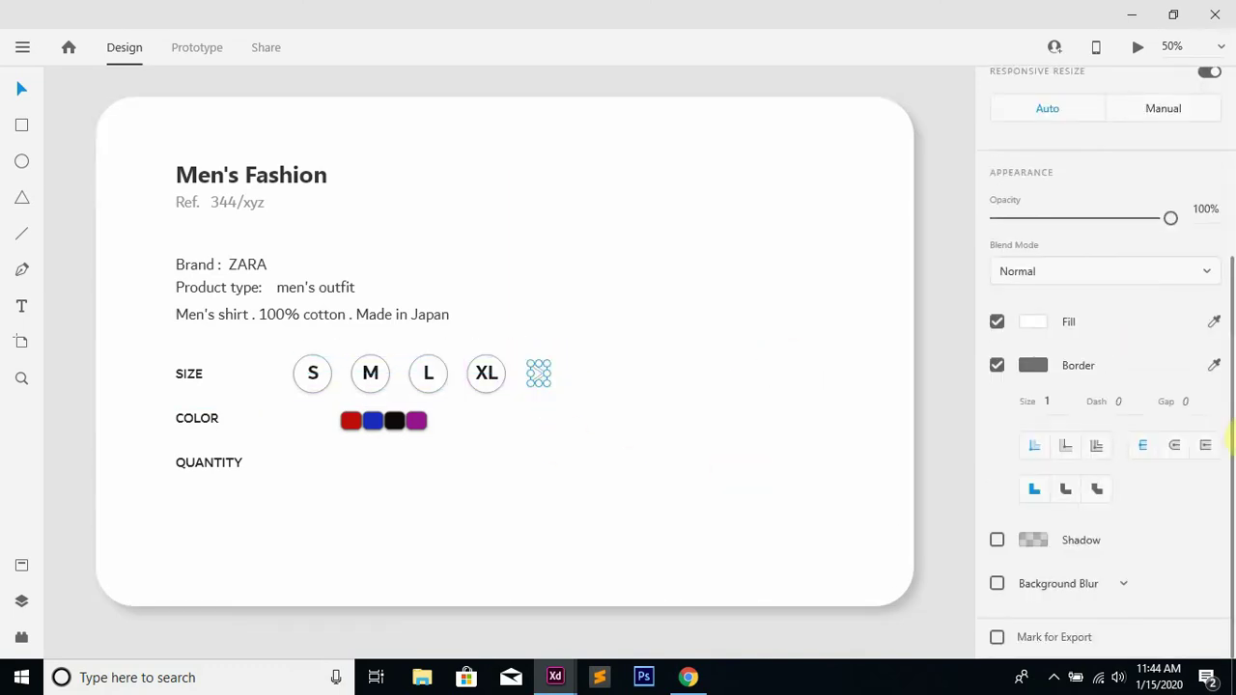
left_click(1033, 321)
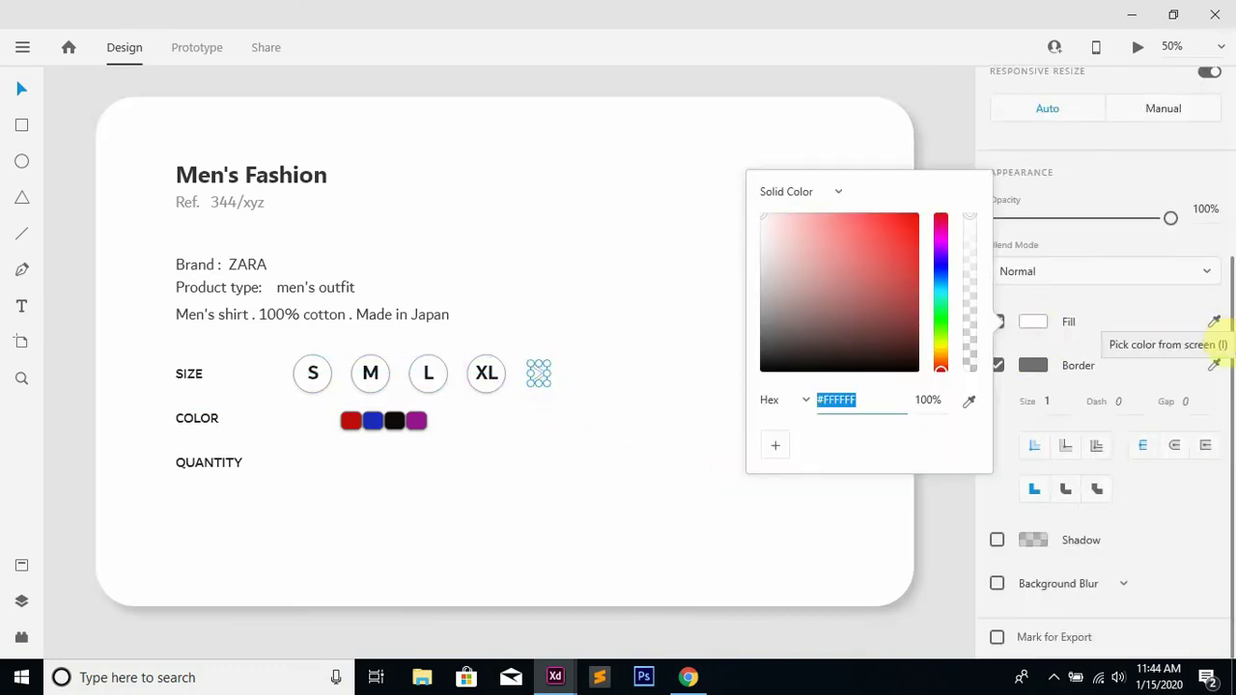
left_click(1214, 324)
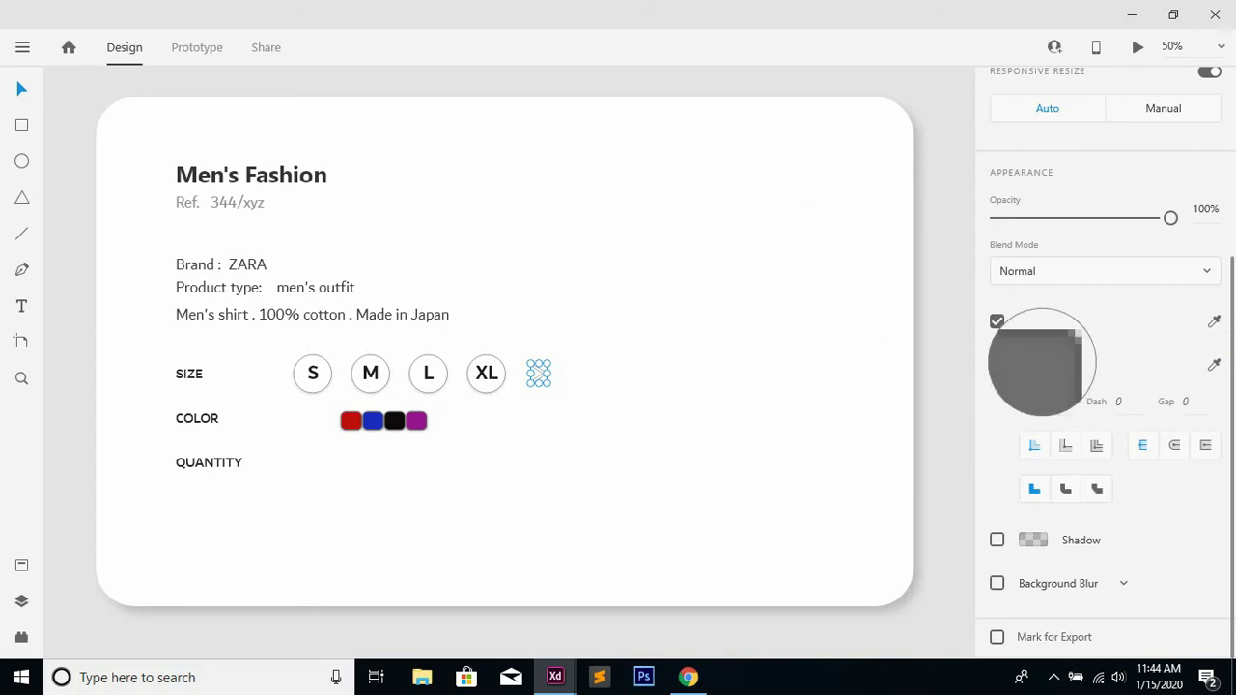
left_click(1041, 362)
left_click(587, 404)
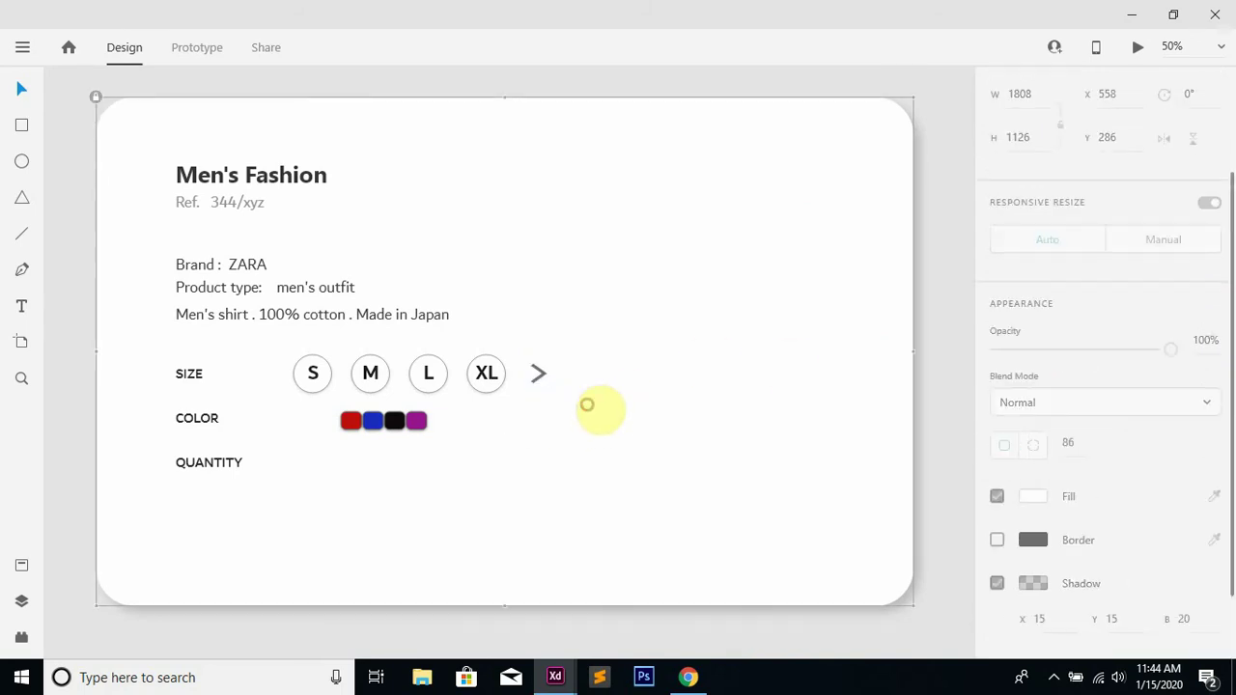
Try a horizontally mirrored copy of the chevron in front of the S size circle
left_click(538, 374)
left_click_drag(538, 374, 274, 374)
scroll(1232, 367, "up", 3)
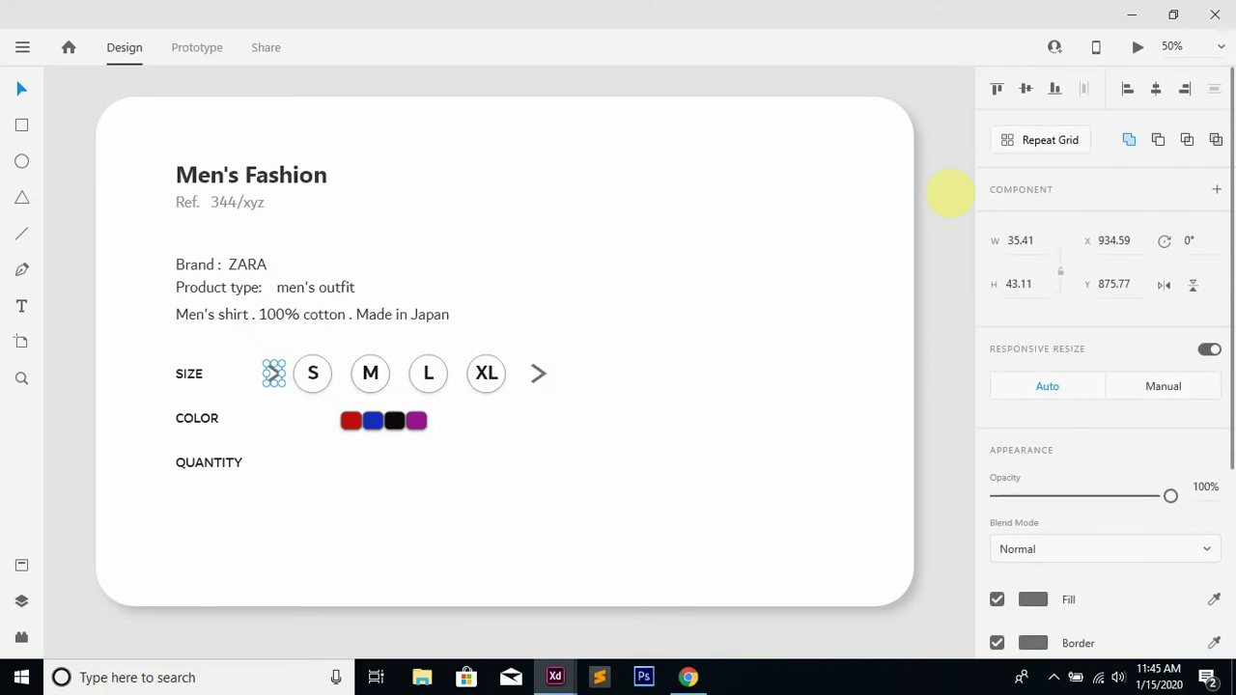
left_click(1162, 287)
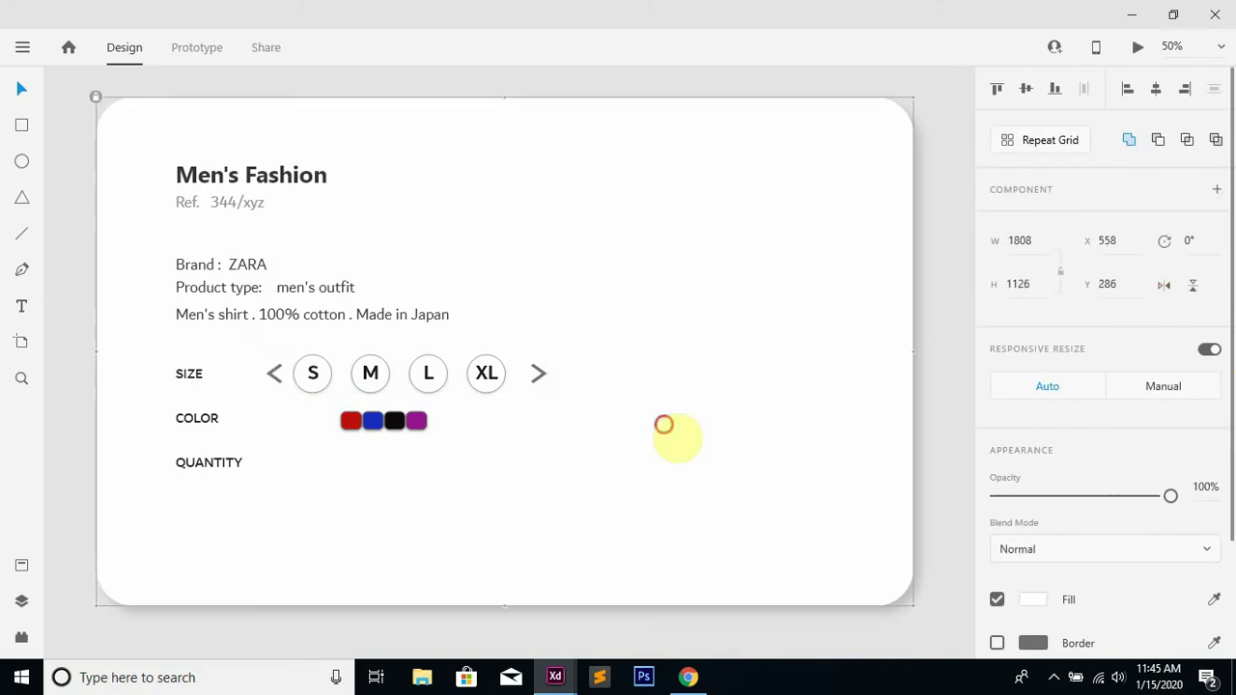
left_click_drag(276, 377, 260, 376)
key("Delete")
Move the chevron to the right of the color swatches and place a horizontally mirrored copy on their left
left_click_drag(557, 374, 309, 421)
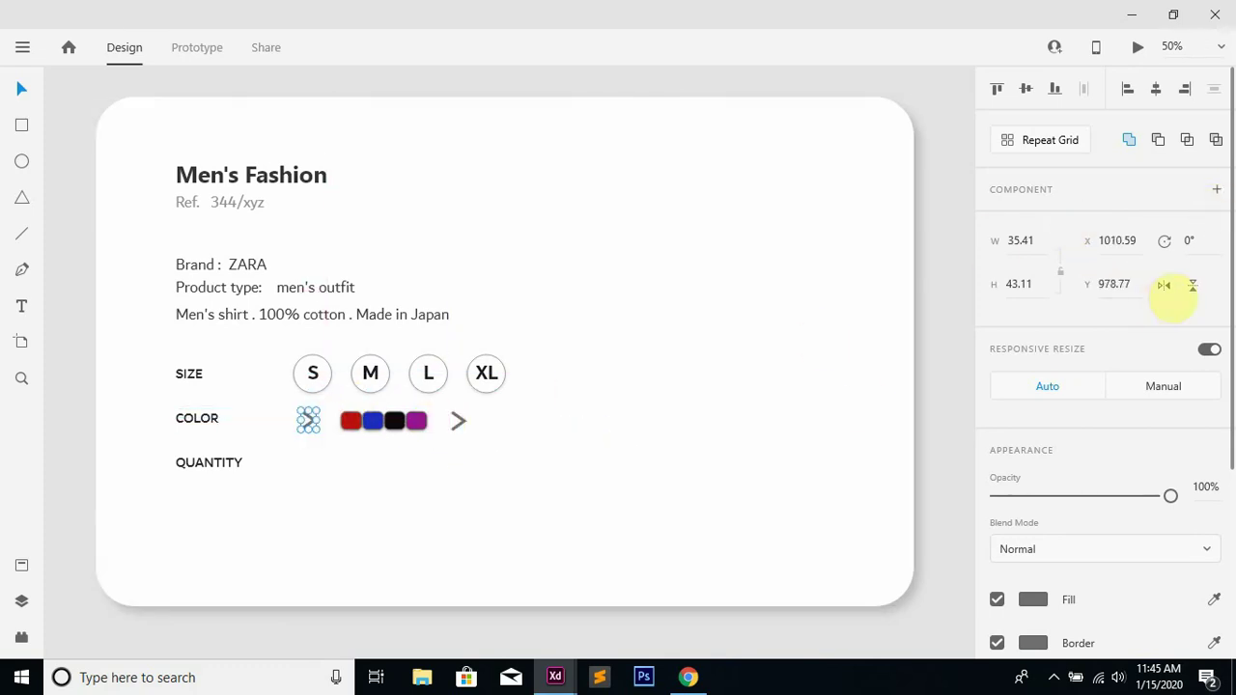
left_click(1164, 285)
left_click(719, 421)
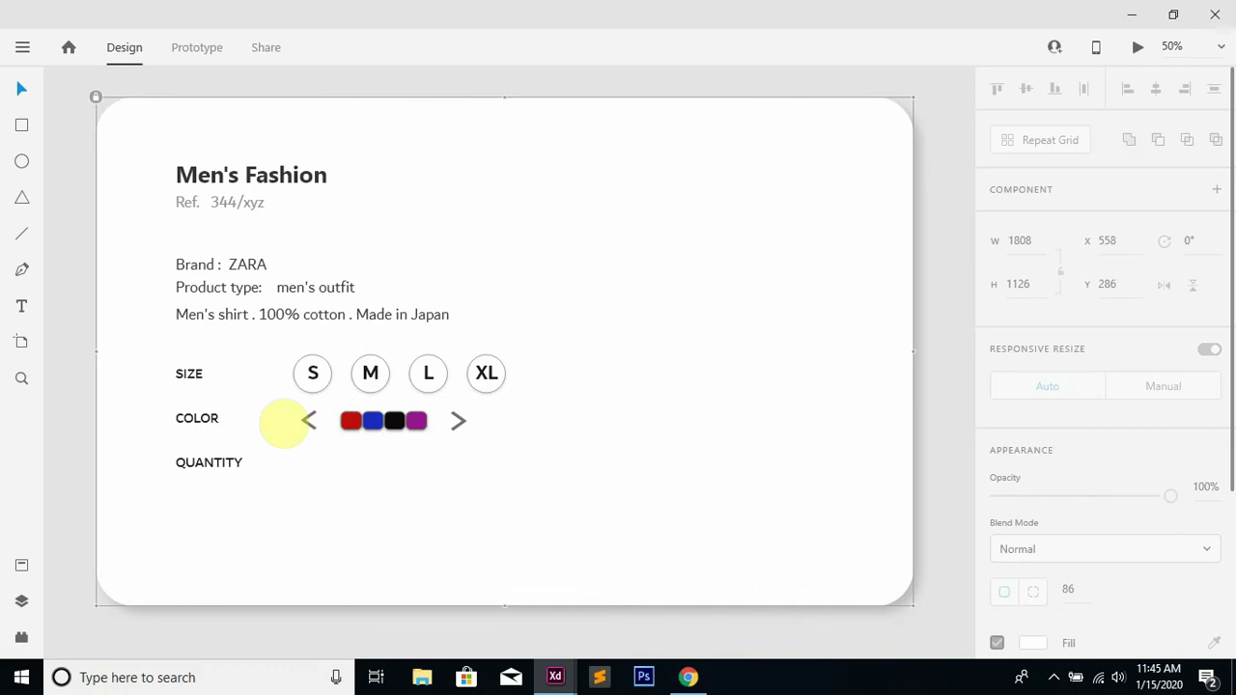
Draw a pill-shaped rectangle 75 high with corner radius 56 beside QUANTITY and narrow it to end at the purple swatch
left_click(22, 126)
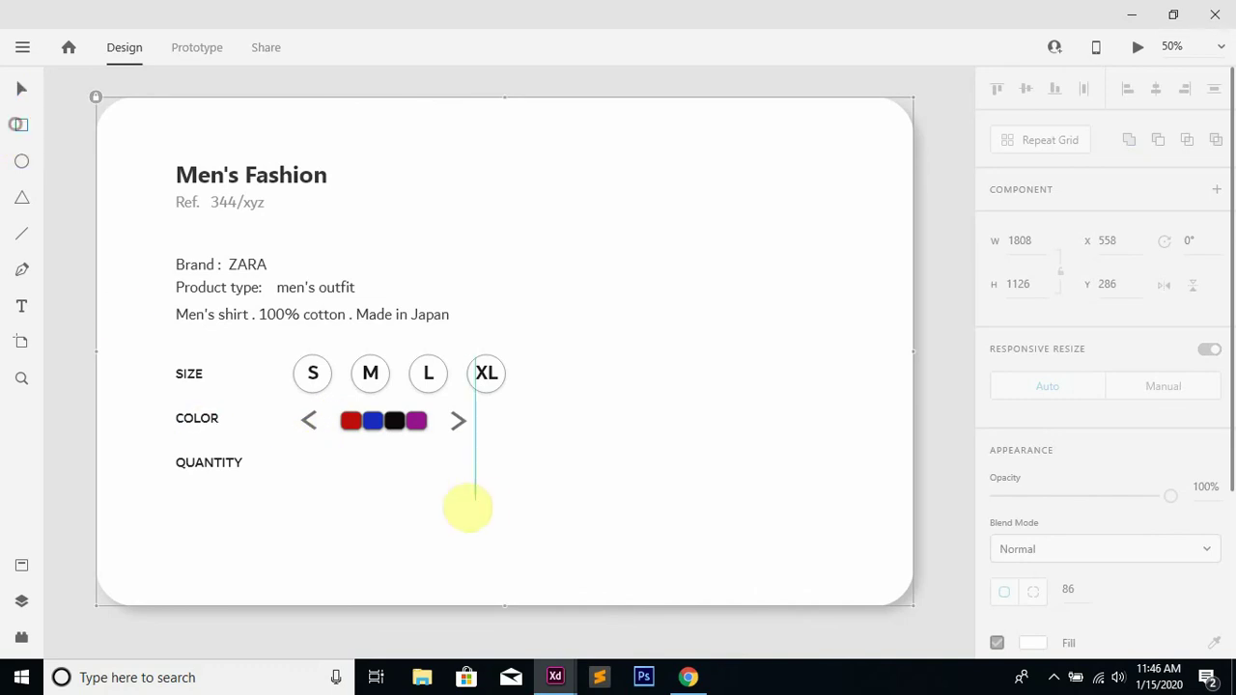
mouse_move(300, 469)
left_mouse_down()
mouse_move(475, 519)
mouse_move(452, 493)
mouse_move(383, 502)
mouse_move(380, 483)
left_mouse_up()
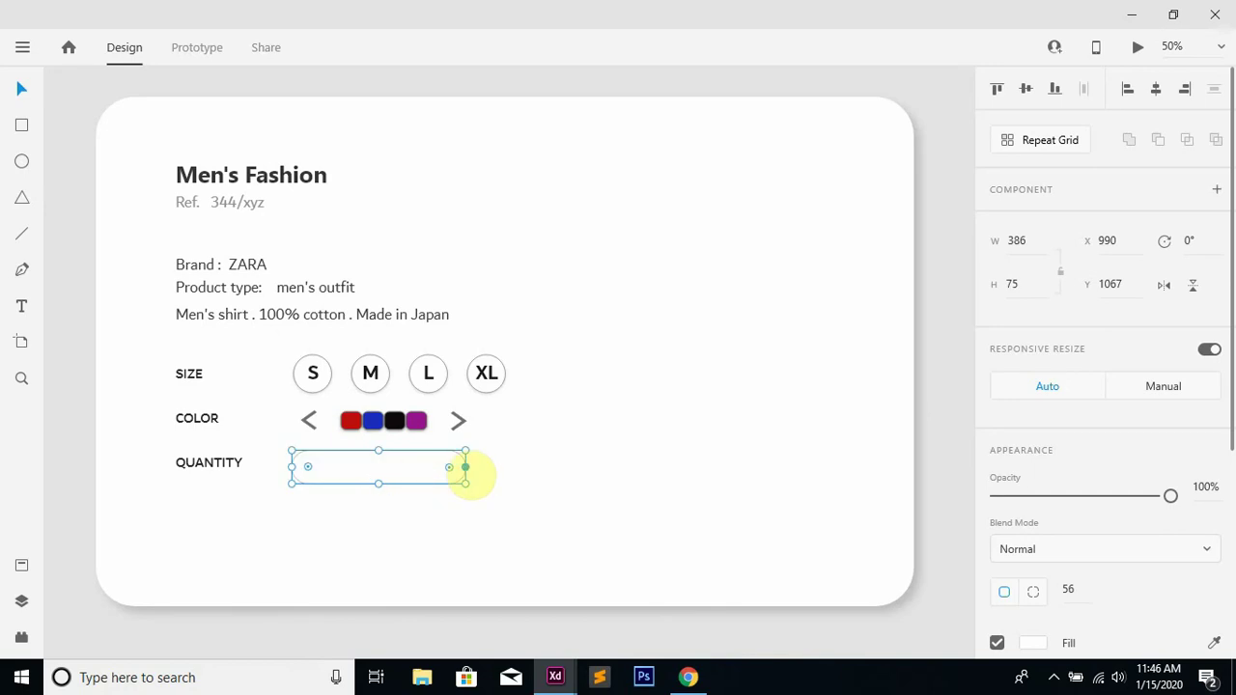
left_click_drag(465, 467, 426, 473)
left_click(502, 488)
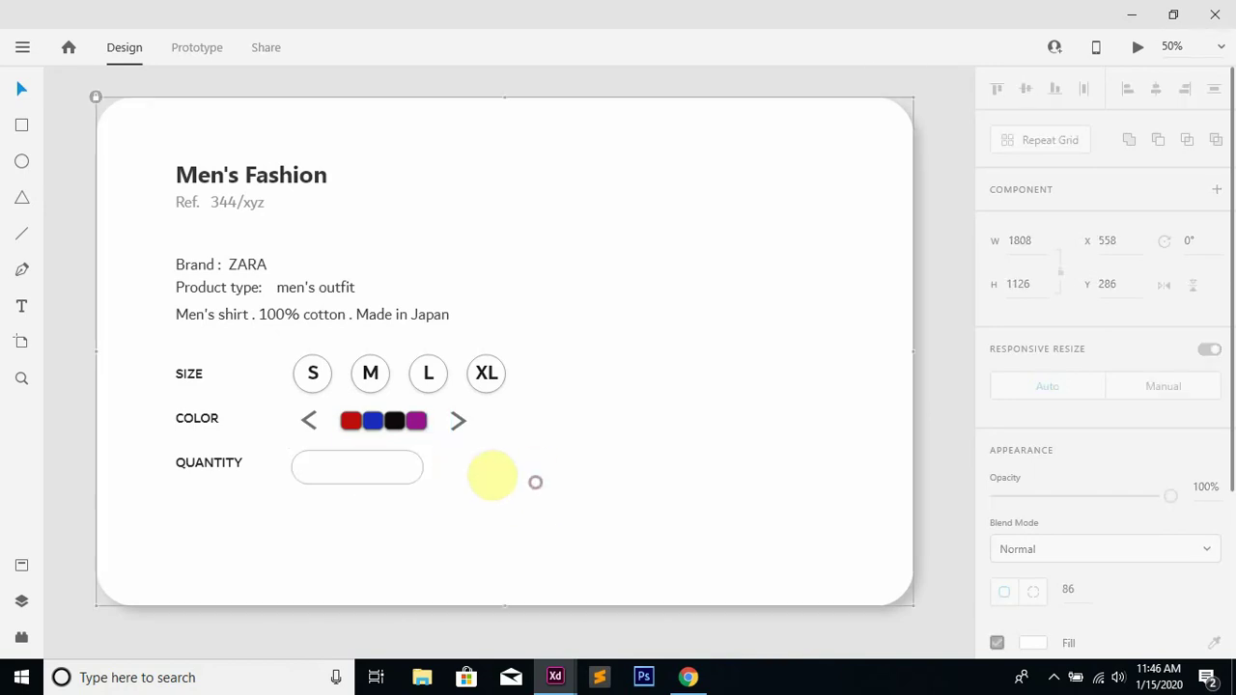
Add the text "1" in the middle of the quantity pill and center it vertically
key("t")
left_click(353, 469)
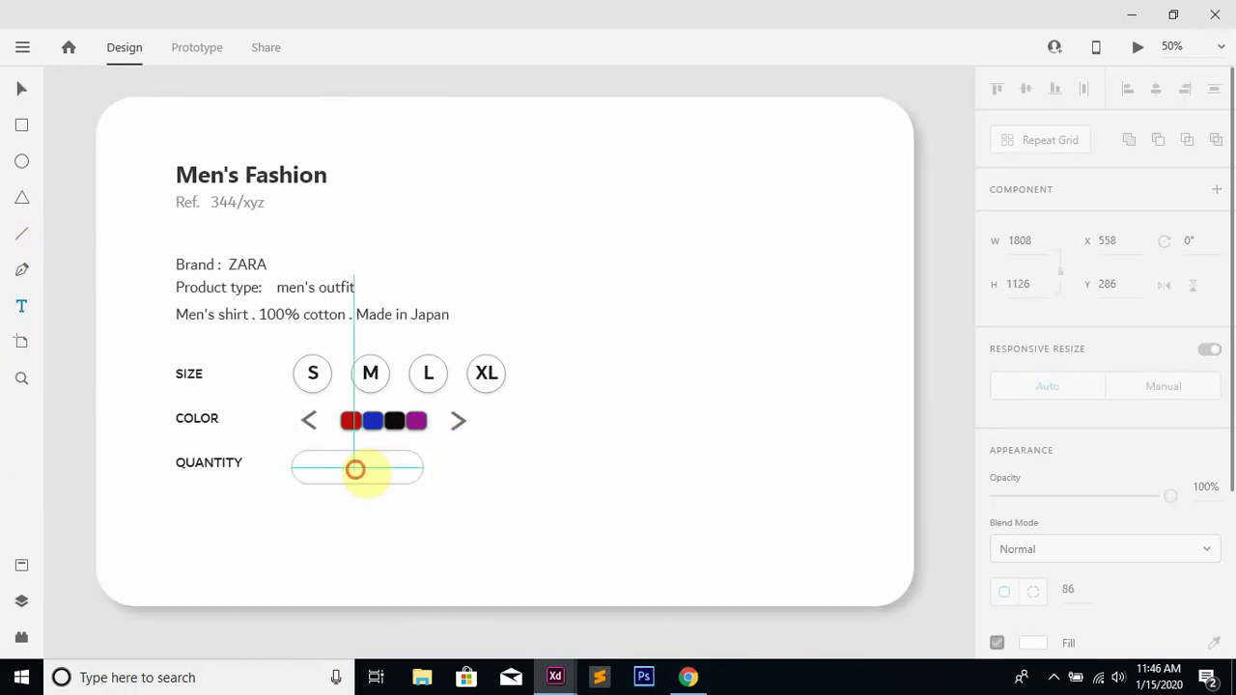
type("1")
key("Escape")
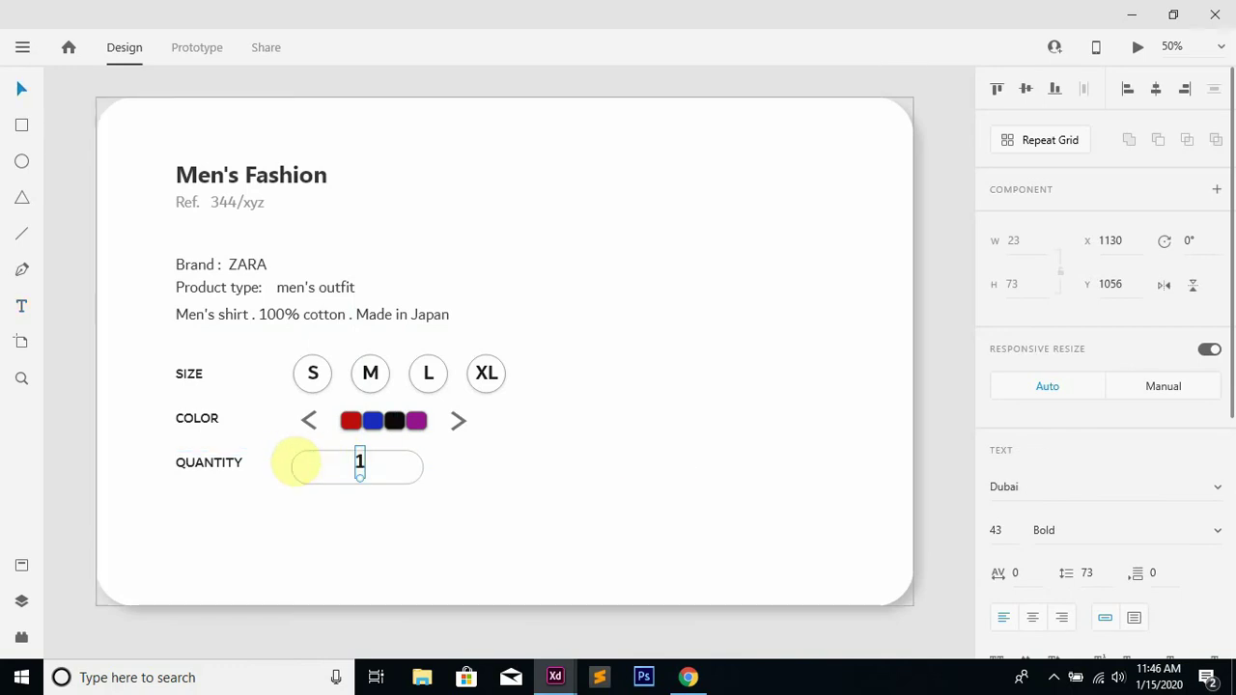
left_click_drag(367, 470, 360, 467)
Add a "-" text before the 1 in the quantity pill and fill it with grey #8B8686
key("t")
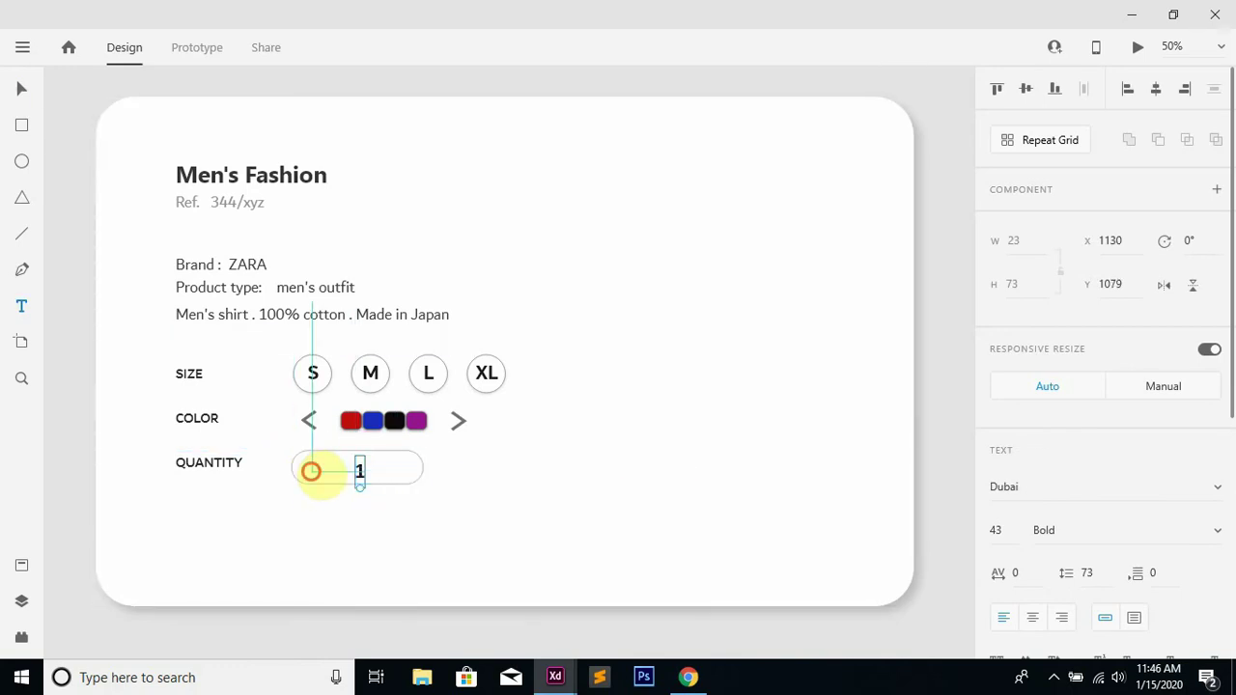
left_click(310, 470)
type("-")
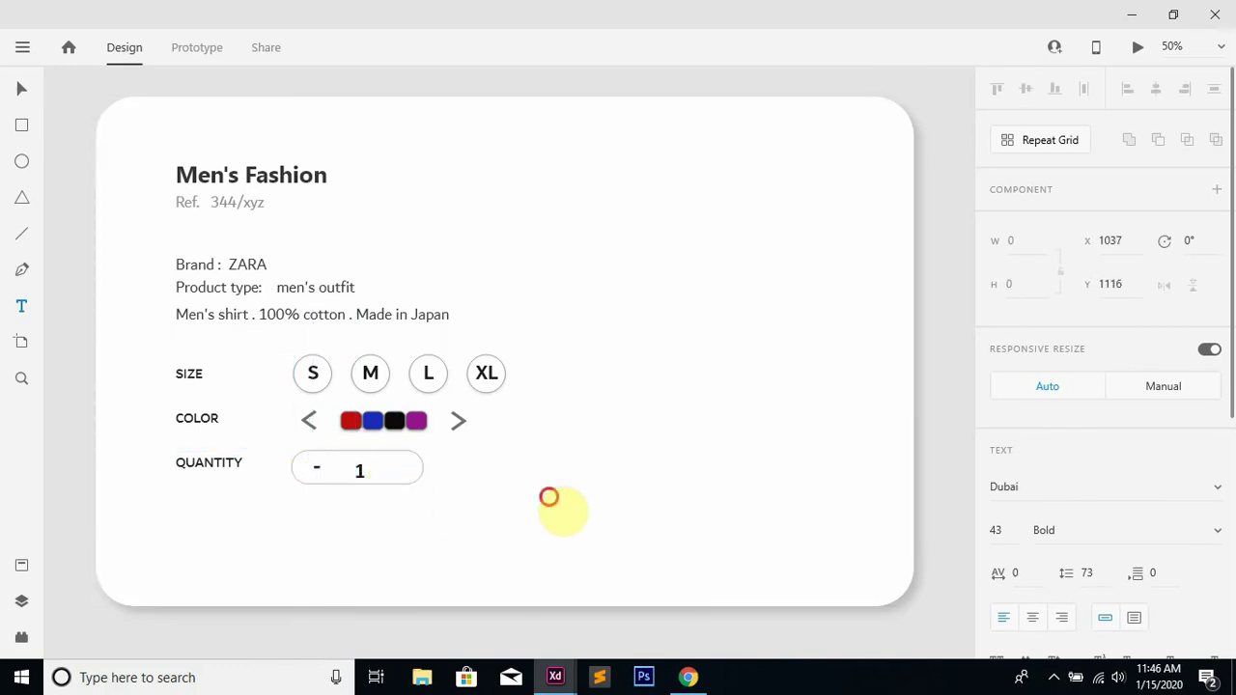
key("Escape")
scroll(1085, 496, "down", 5)
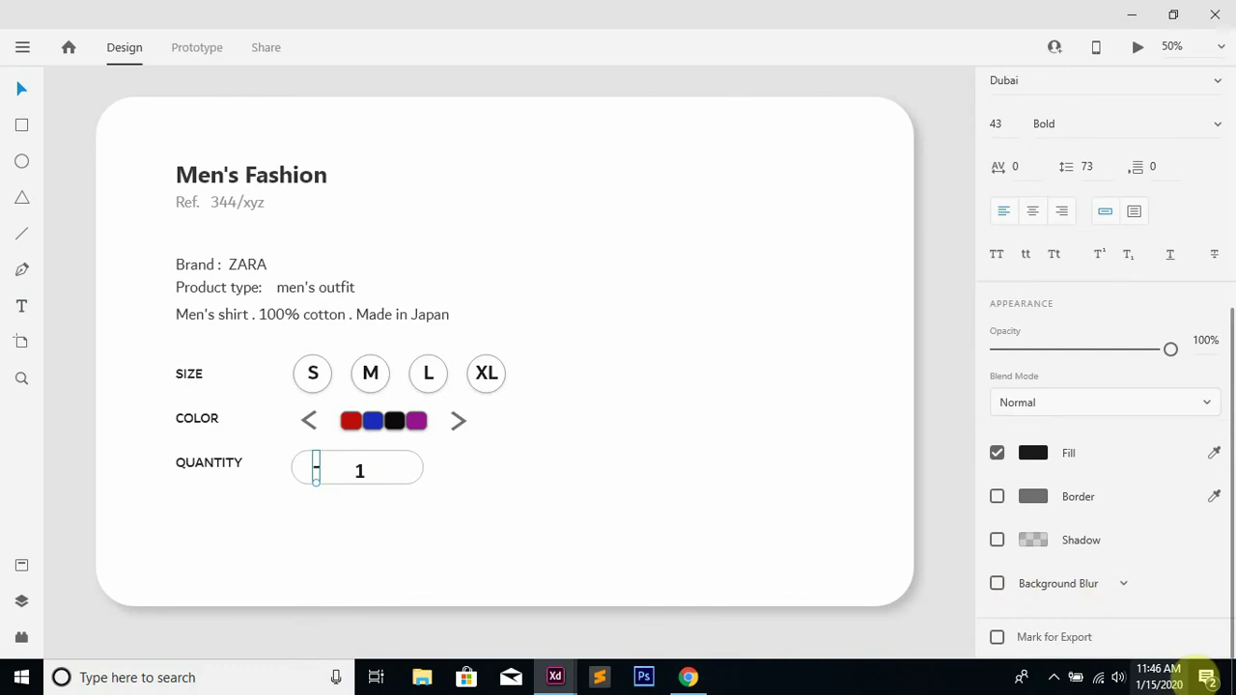
scroll(1052, 497, "up", 2)
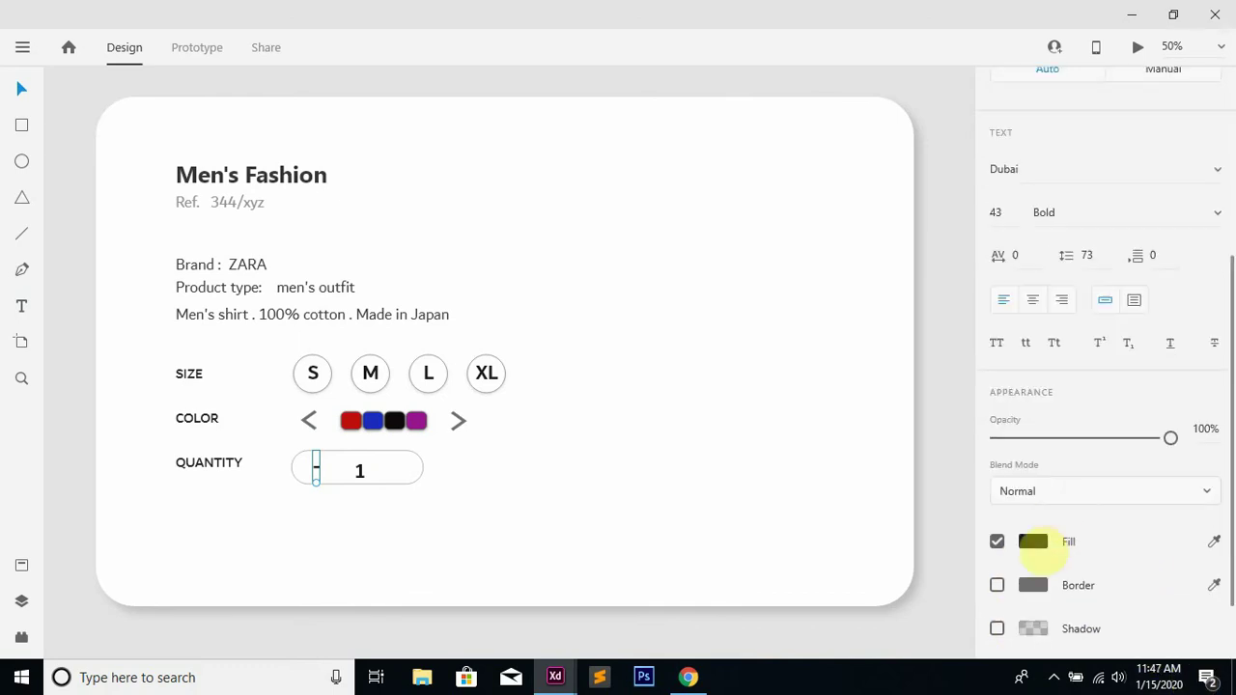
left_click(1033, 542)
mouse_move(788, 478)
left_mouse_down()
mouse_move(767, 500)
mouse_move(765, 484)
left_mouse_up()
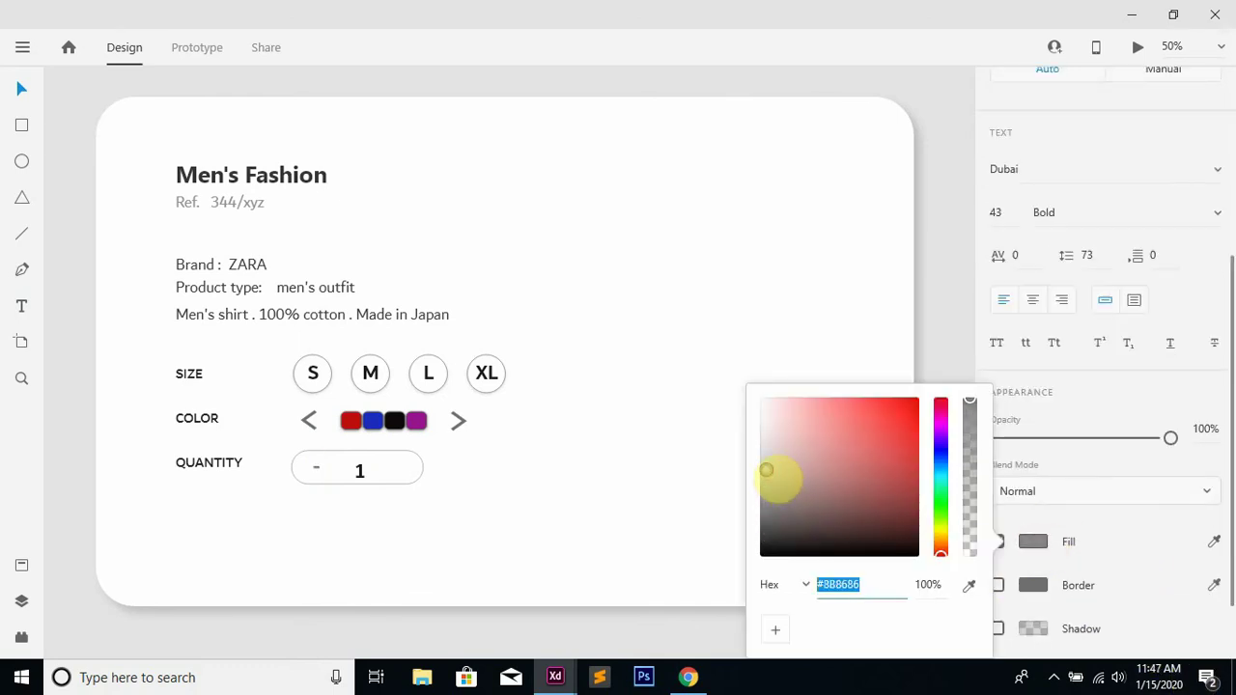
left_click(450, 461)
Move the minus sign closer to the 1 and add a matching grey "+" text on the other side
left_click_drag(317, 469, 364, 466)
key("t")
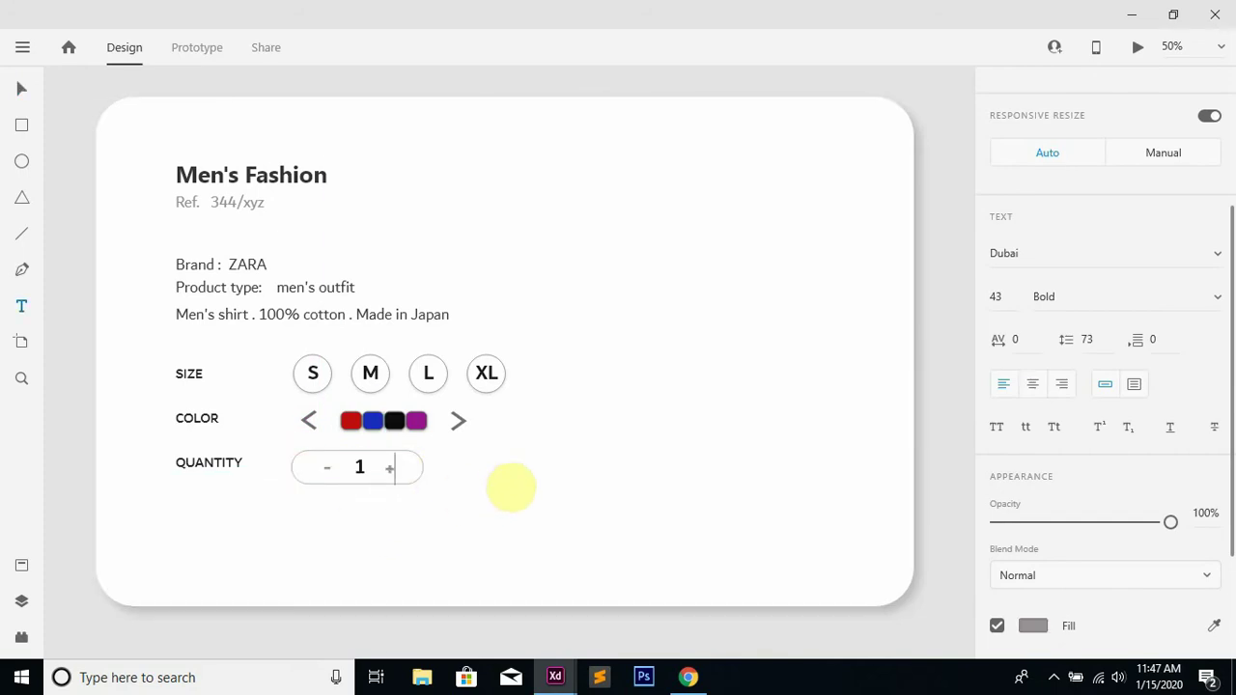
key("Escape")
left_click(729, 509)
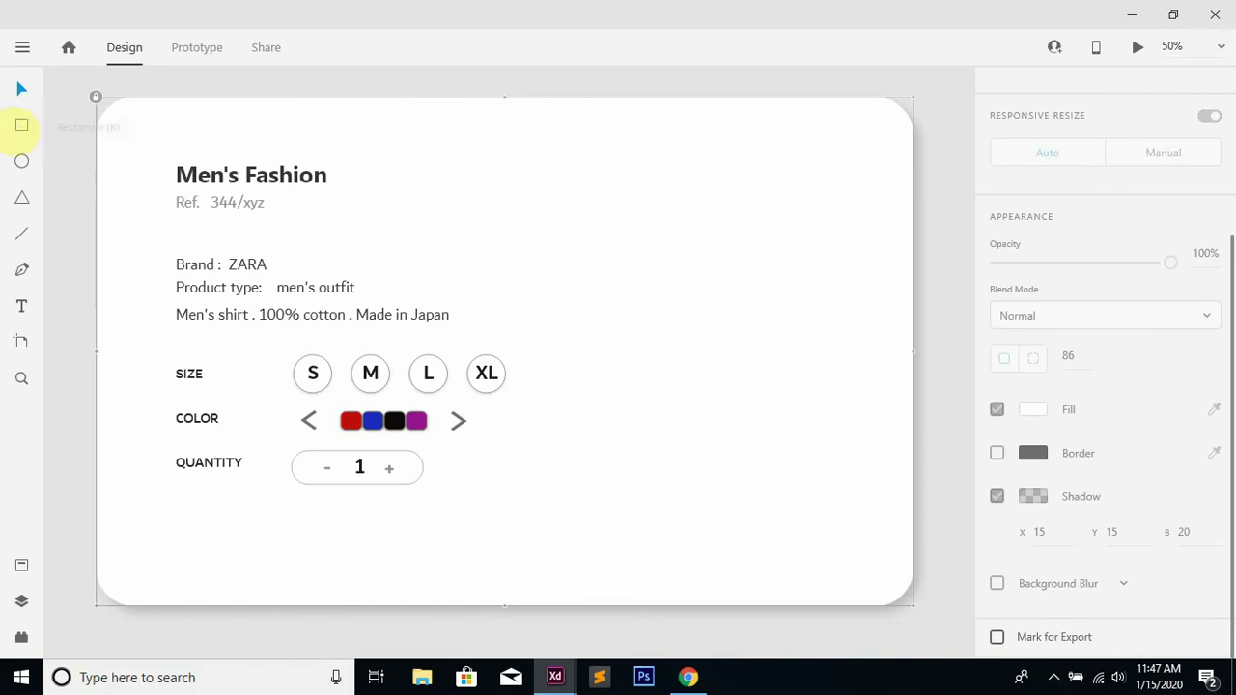
Draw a pill-shaped button rectangle 365 by 92 with corner radius 46 below the QUANTITY row
mouse_move(177, 524)
left_mouse_down()
mouse_move(344, 566)
mouse_move(326, 536)
mouse_move(260, 513)
left_mouse_up()
key("v")
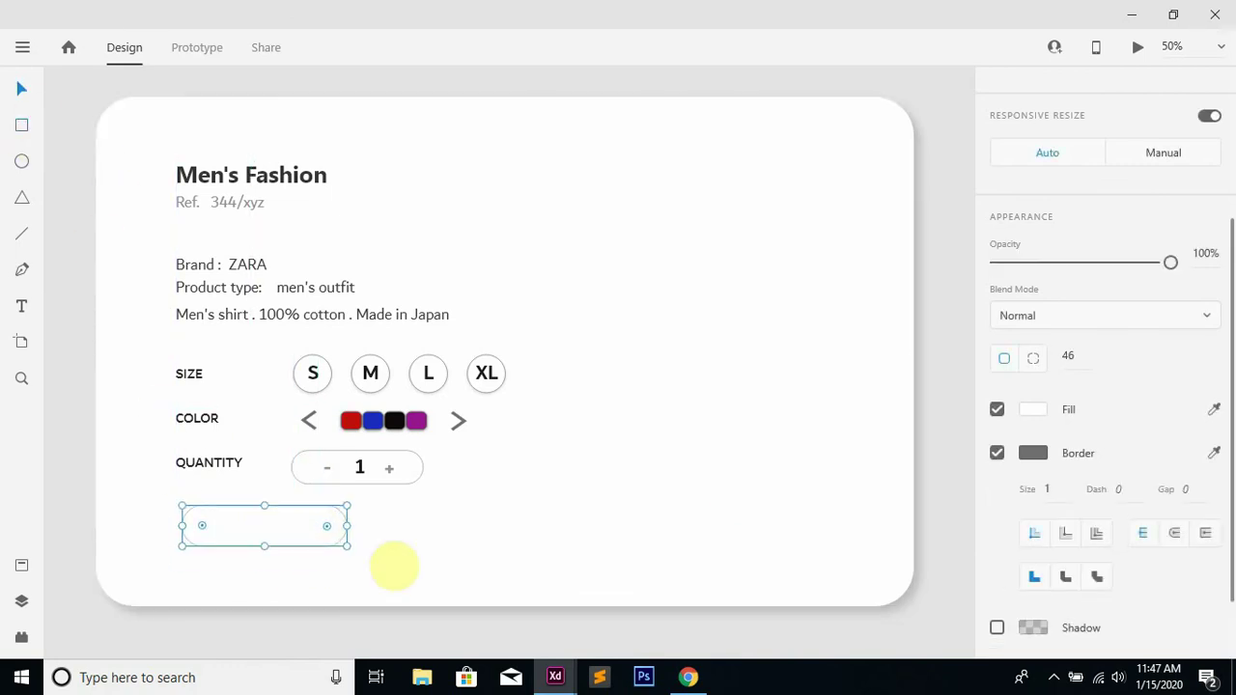
left_click(440, 544)
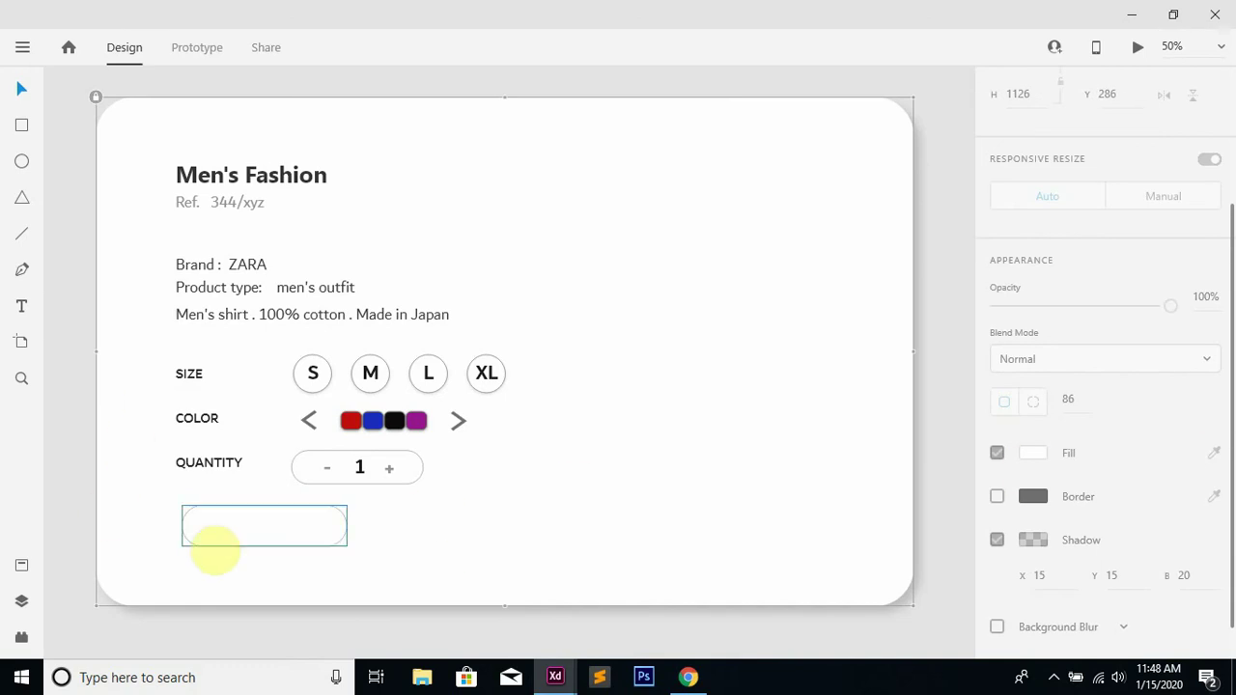
Change the button's fill to a linear gradient running diagonally from its upper-left end to its lower-right end
left_click(235, 536)
scroll(1043, 387, "down", 2)
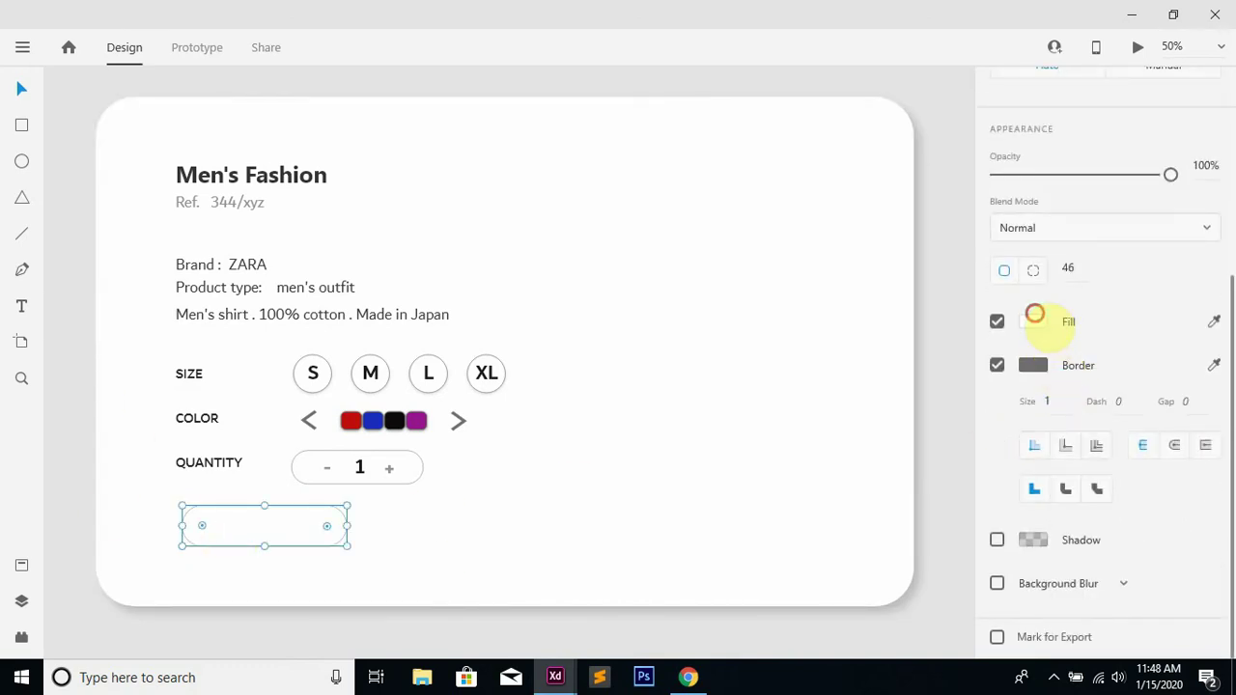
left_click(1032, 322)
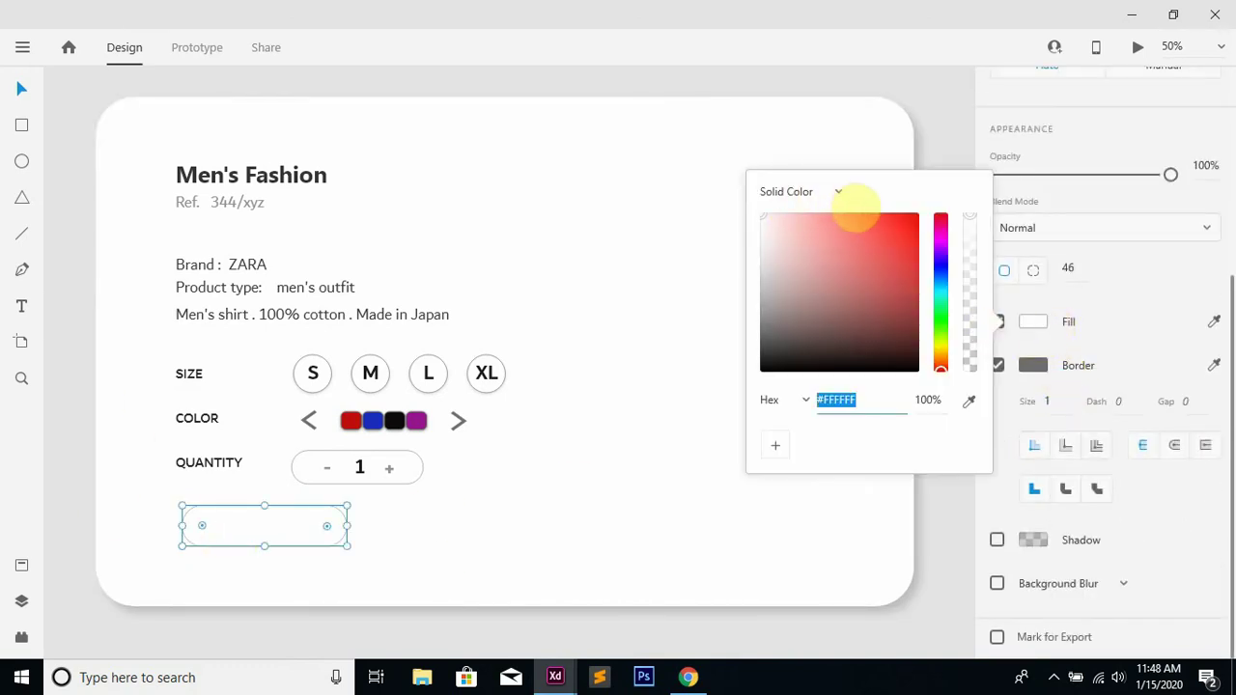
left_click(839, 193)
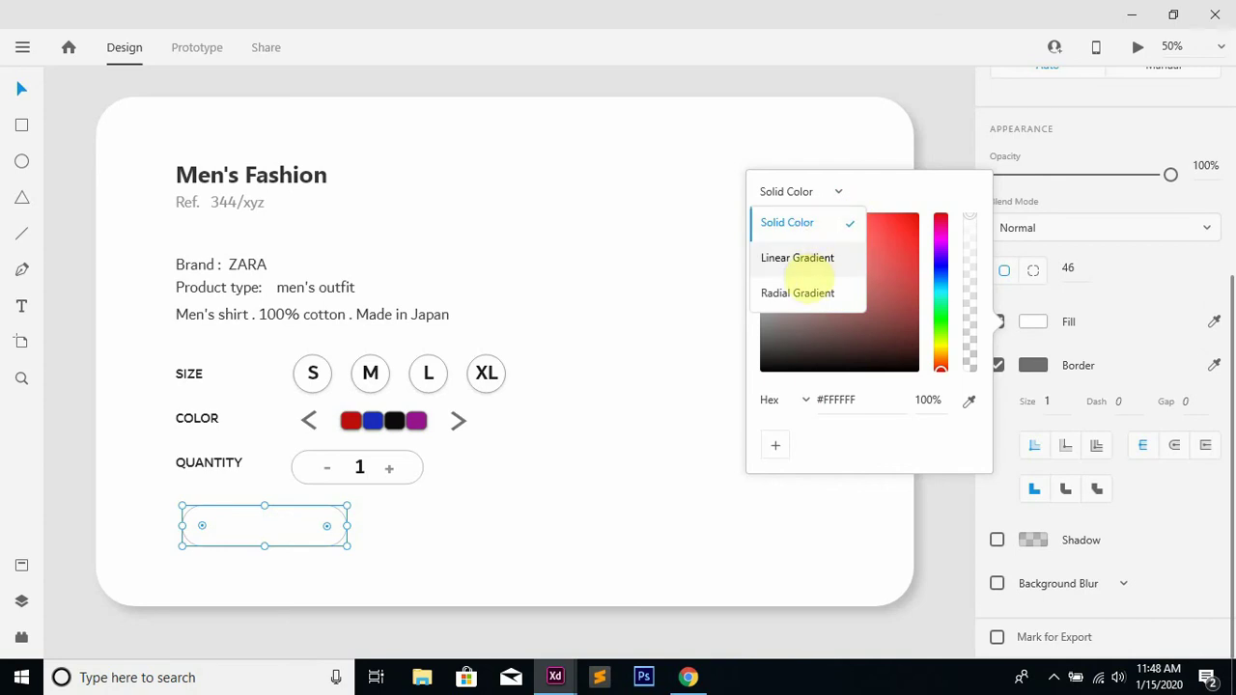
left_click(796, 258)
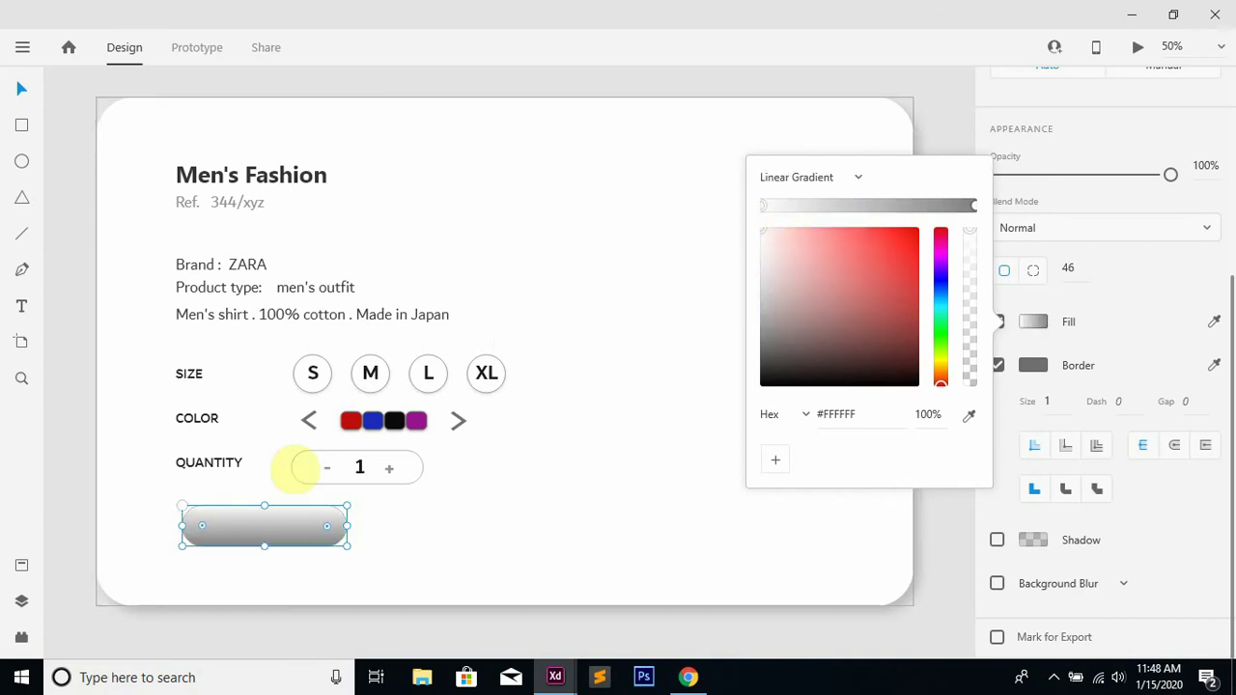
left_click(700, 314)
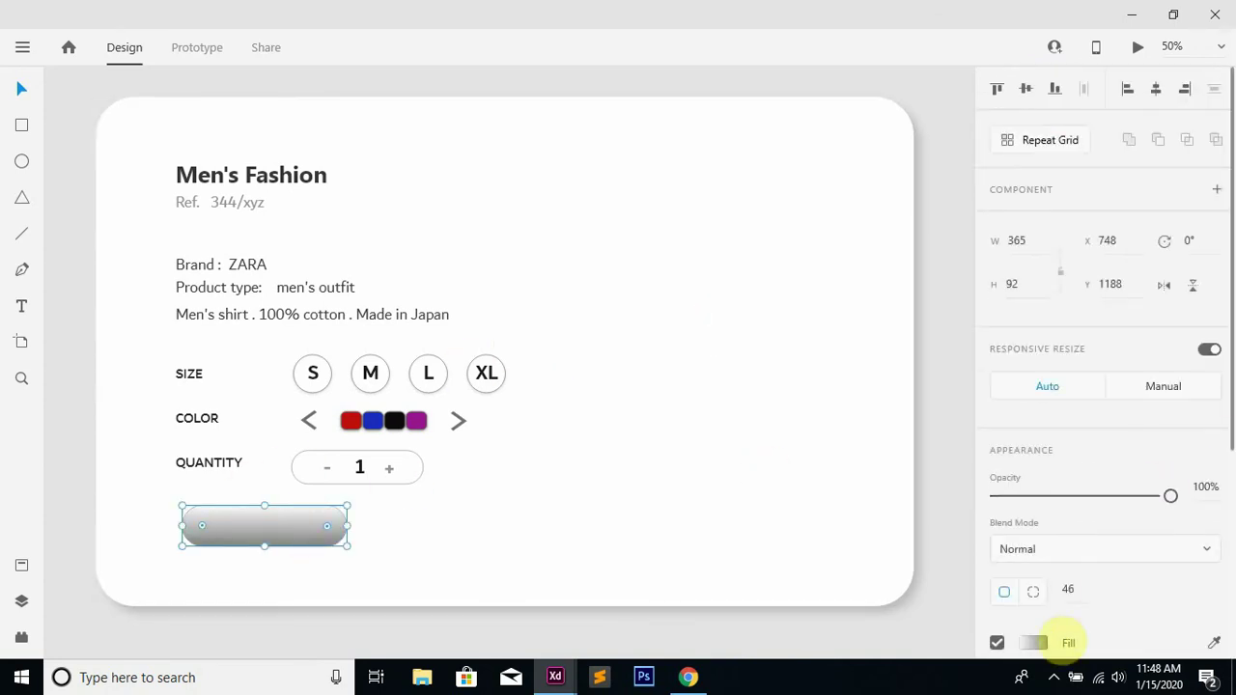
left_click(1037, 643)
left_click_drag(283, 519, 326, 547)
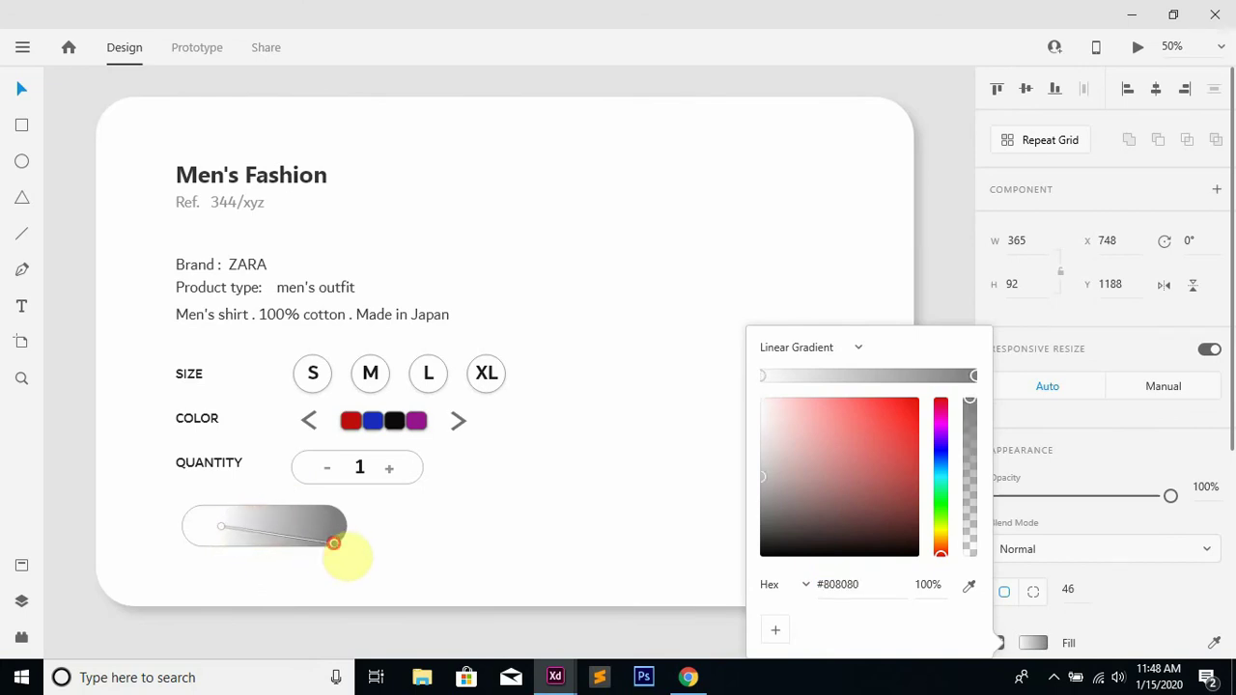
left_click_drag(233, 537, 215, 525)
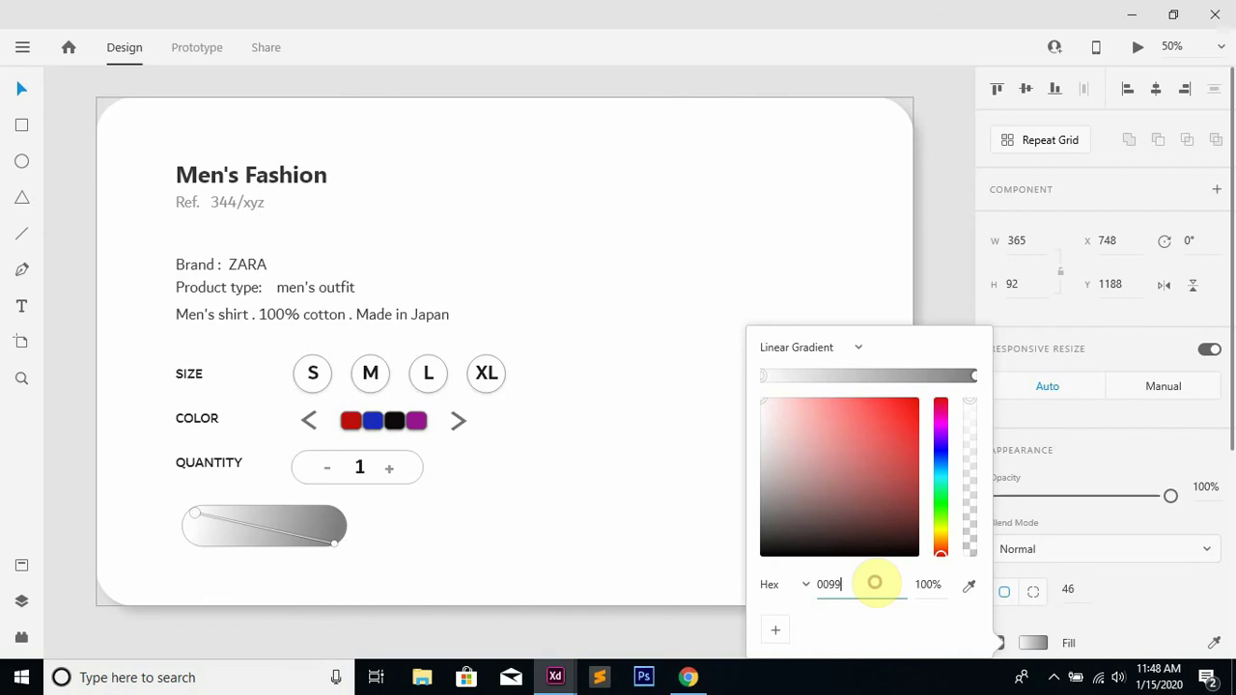
Set the button gradient's start color to 0099FF and its end color to a very dark brown
type("FF")
key("Return")
left_click(972, 376)
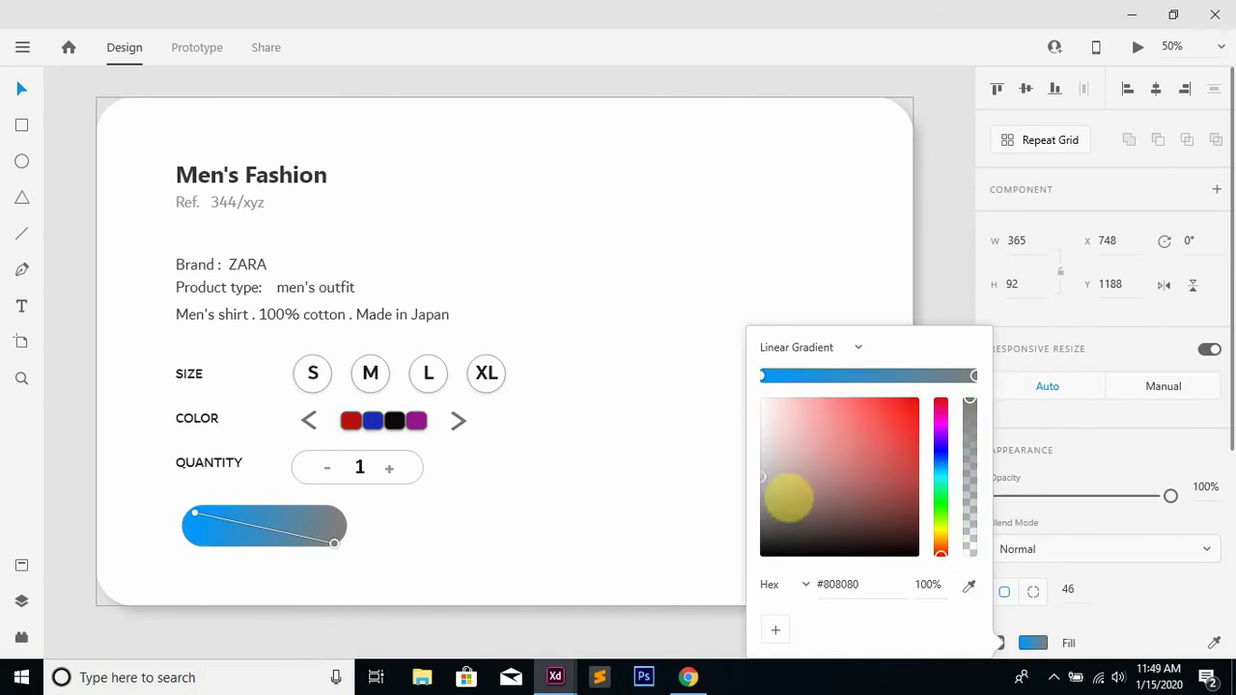
mouse_move(788, 498)
left_mouse_down()
mouse_move(800, 521)
mouse_move(789, 520)
left_mouse_up()
left_click(537, 516)
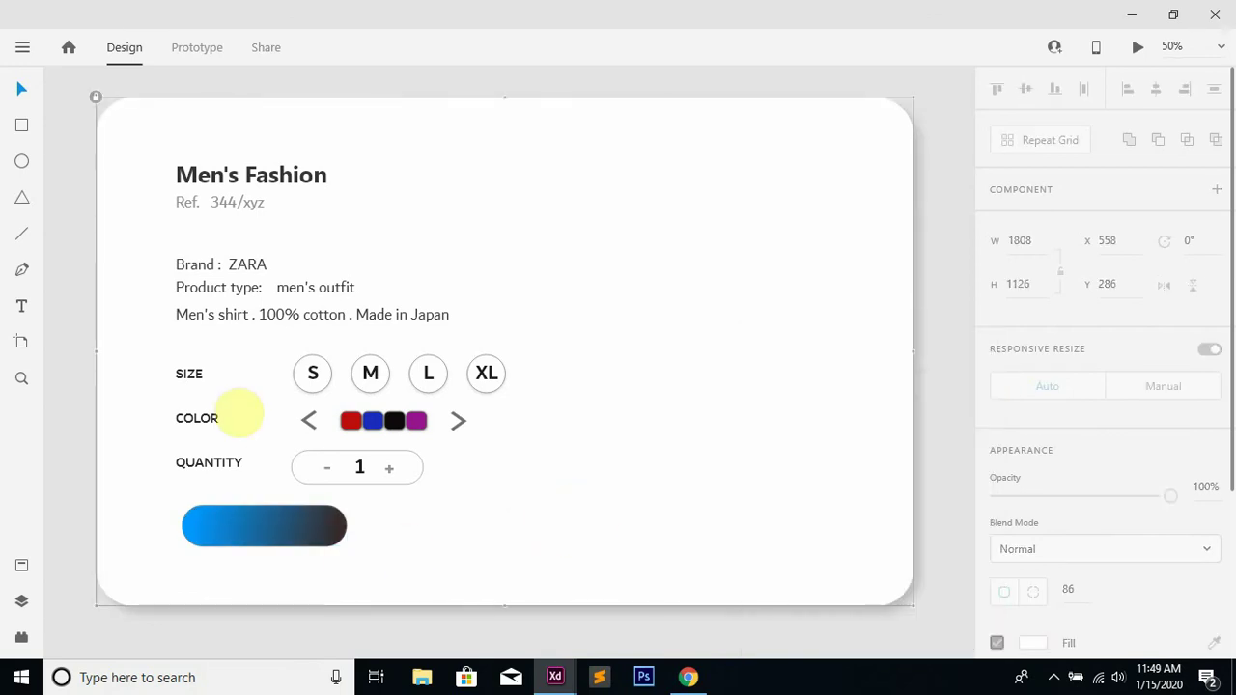
Draw a white circle slightly smaller than the button's height and place it inside the button's dark right end
key("e")
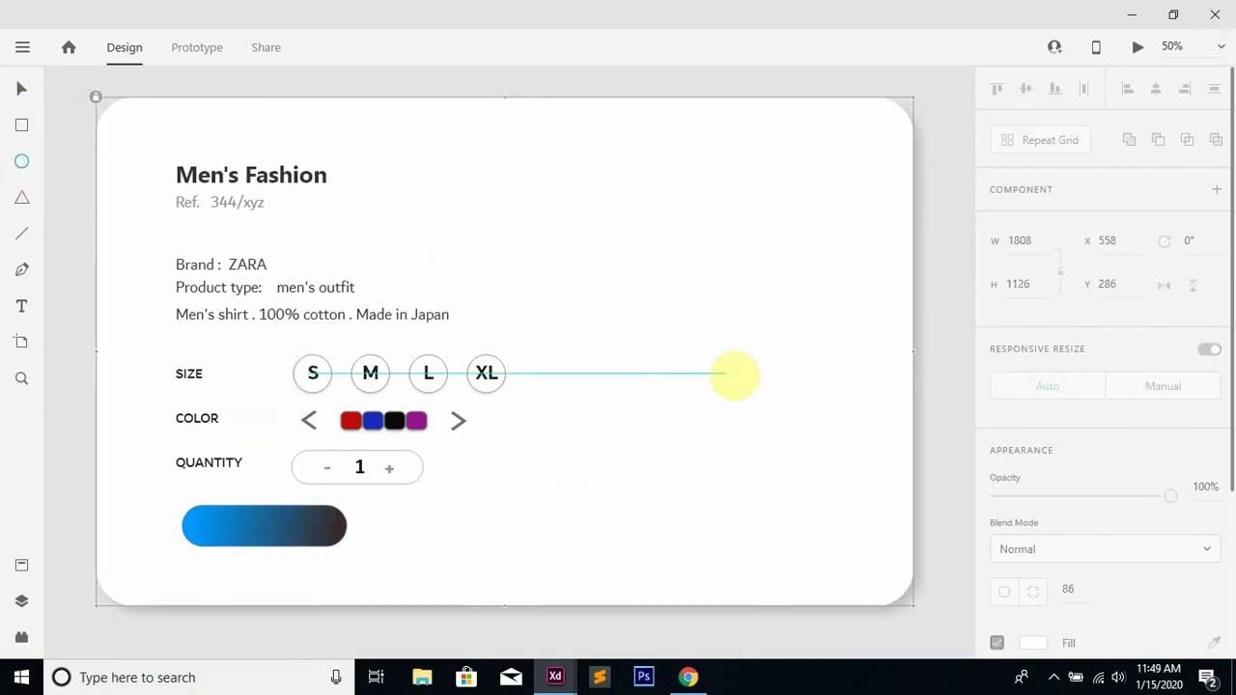
mouse_move(714, 359)
left_mouse_down()
mouse_move(744, 405)
mouse_move(472, 504)
mouse_move(312, 520)
mouse_move(328, 527)
left_mouse_up()
key("v")
left_click(408, 524)
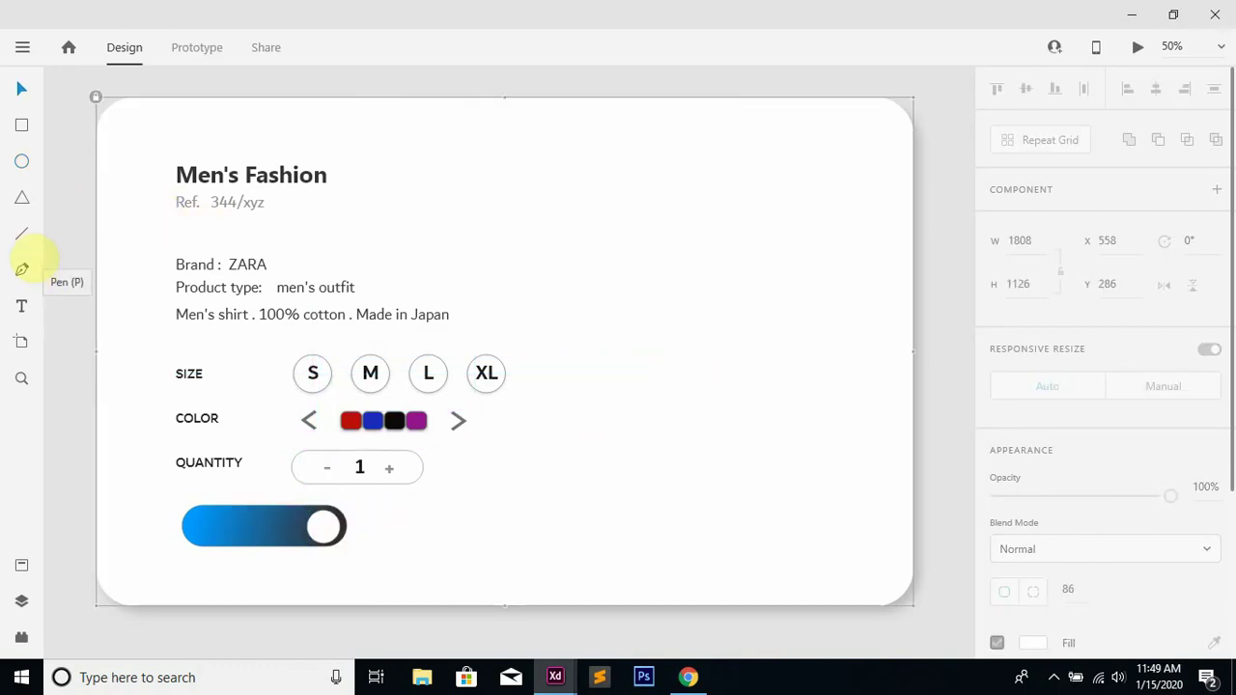
Draw a 380 by 78 rectangle in the card's empty area and shape a copy rotated 60° into the arrow's upper arm, about 348 long
left_click(22, 124)
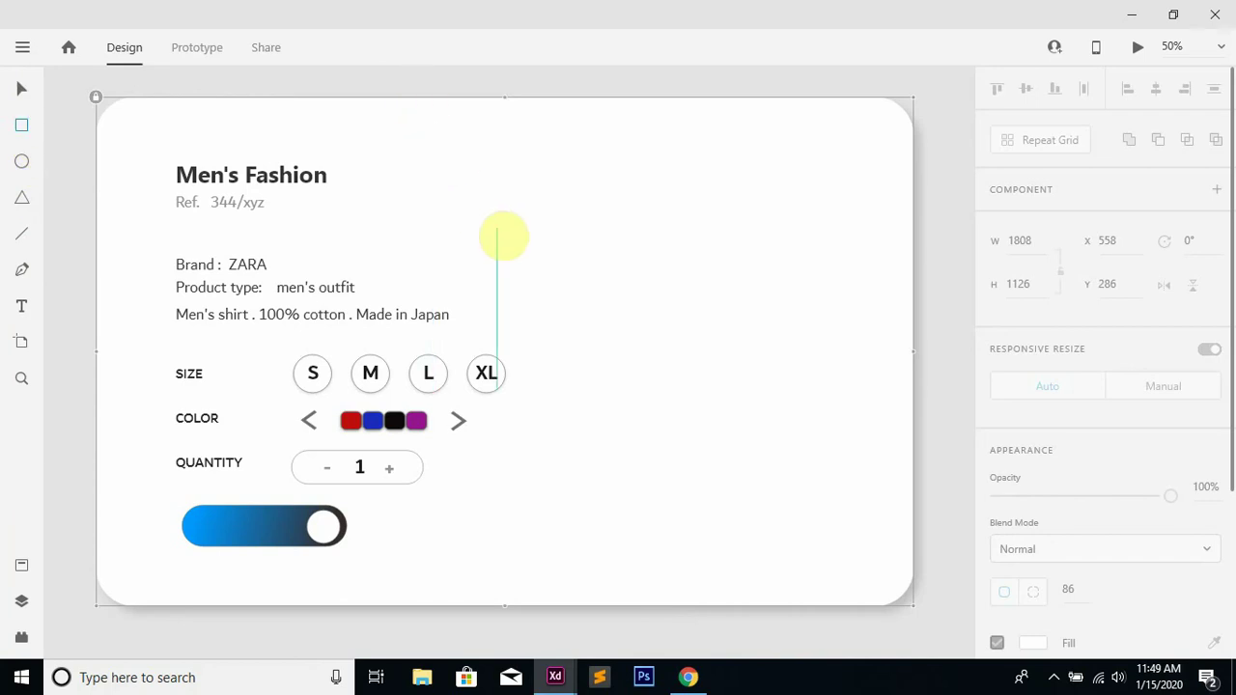
left_click_drag(536, 207, 677, 177)
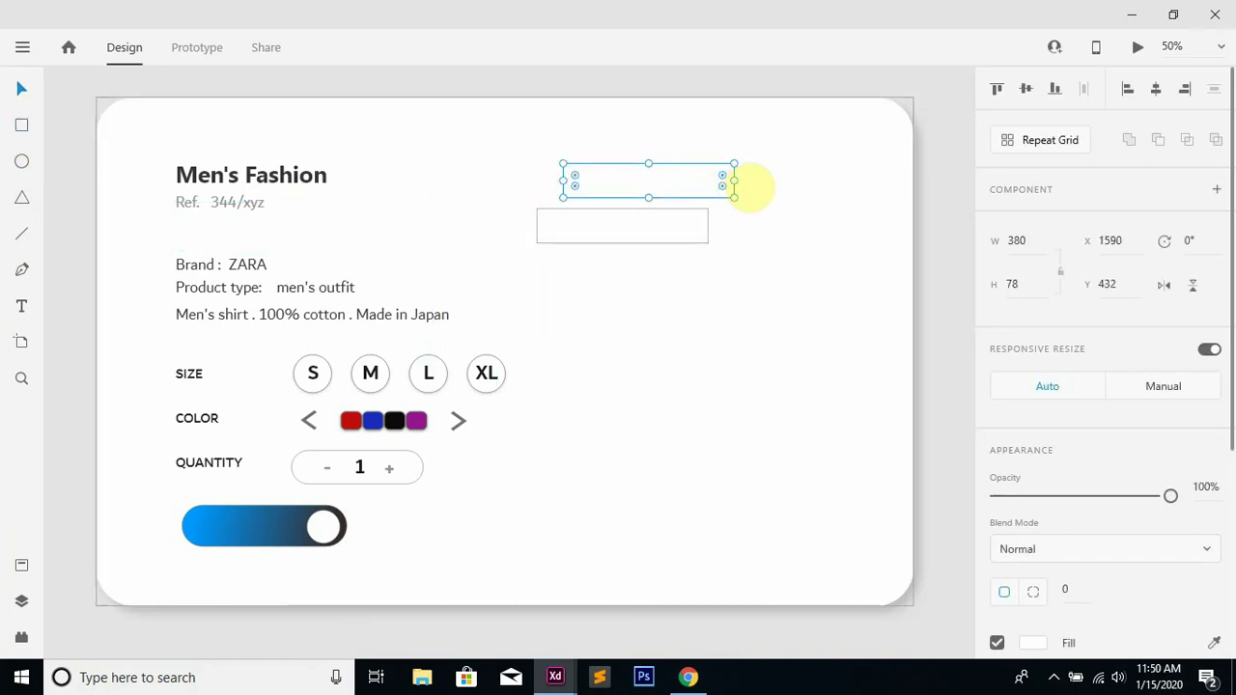
left_click_drag(744, 202, 716, 248)
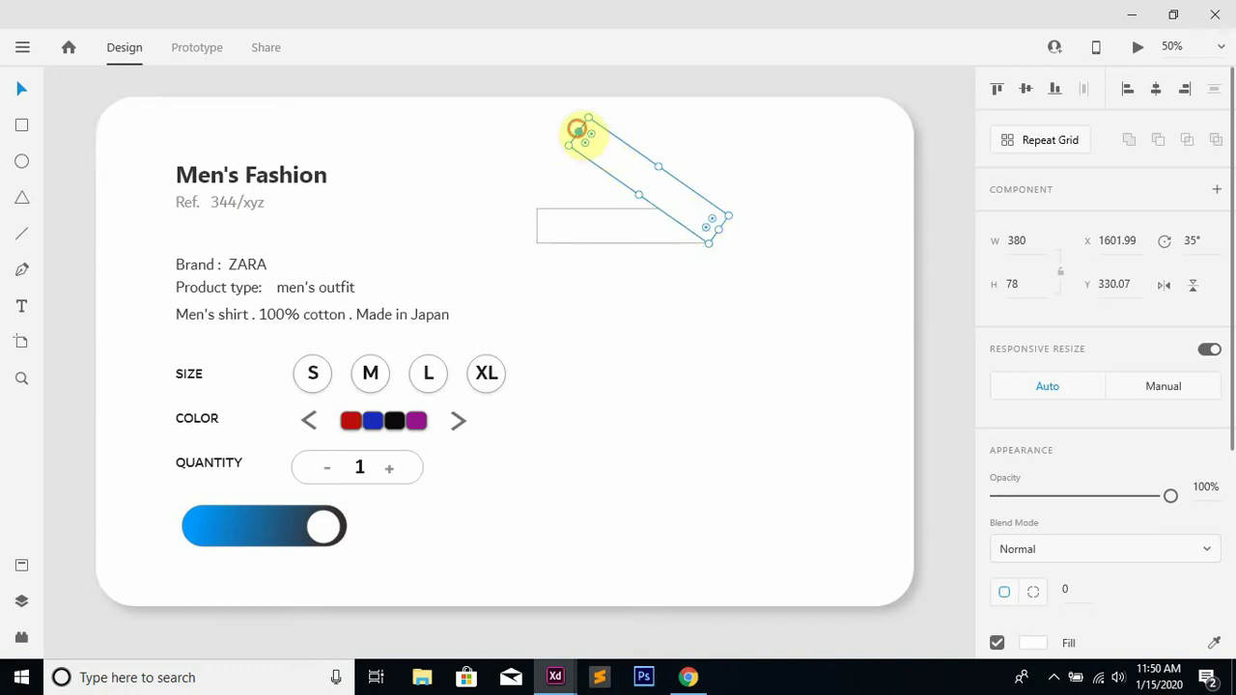
left_click_drag(577, 128, 611, 155)
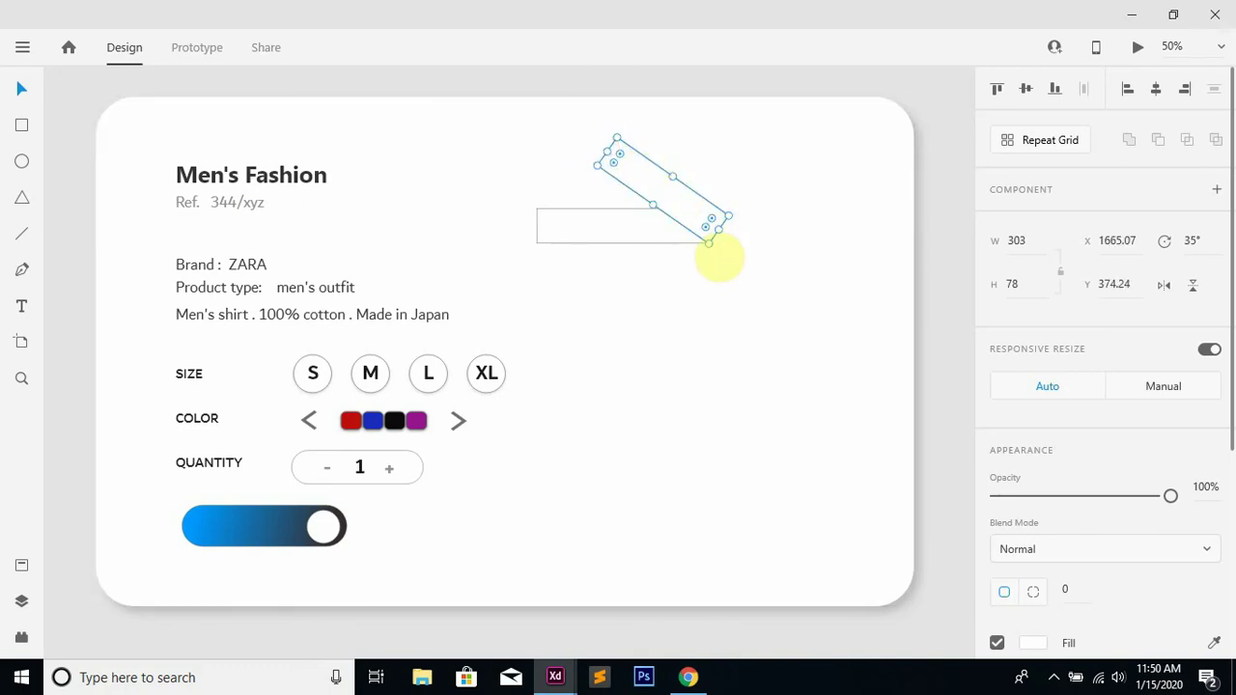
left_click_drag(719, 257, 744, 221)
double_click(738, 209)
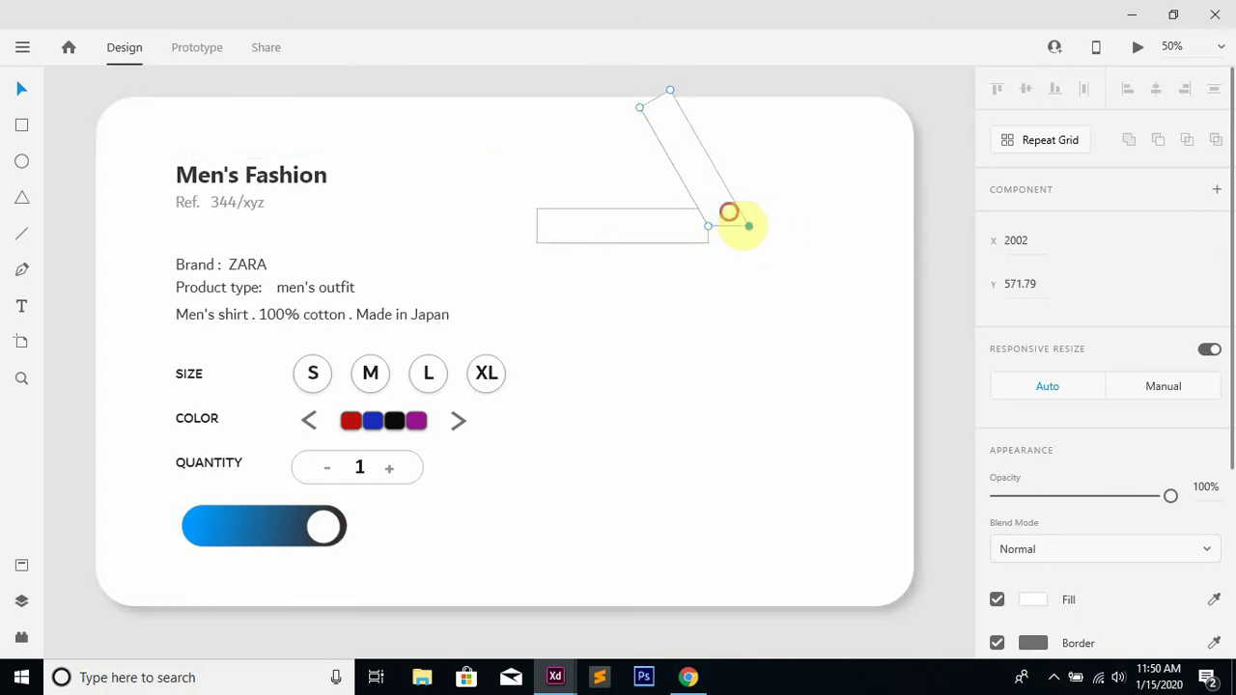
key("Escape")
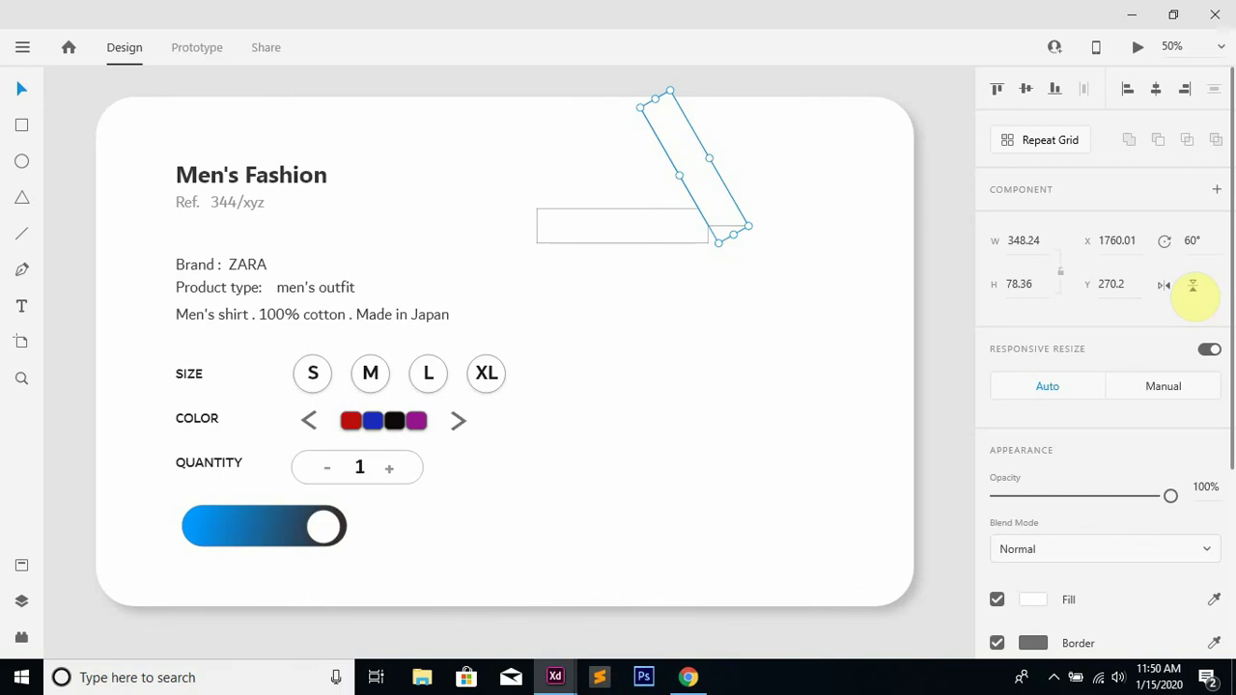
Add a vertically flipped copy of the arm as the arrow's lower arm and unite both arms with the horizontal bar
left_click(1193, 285)
left_click_drag(667, 232, 672, 349)
left_click(642, 234, "shift")
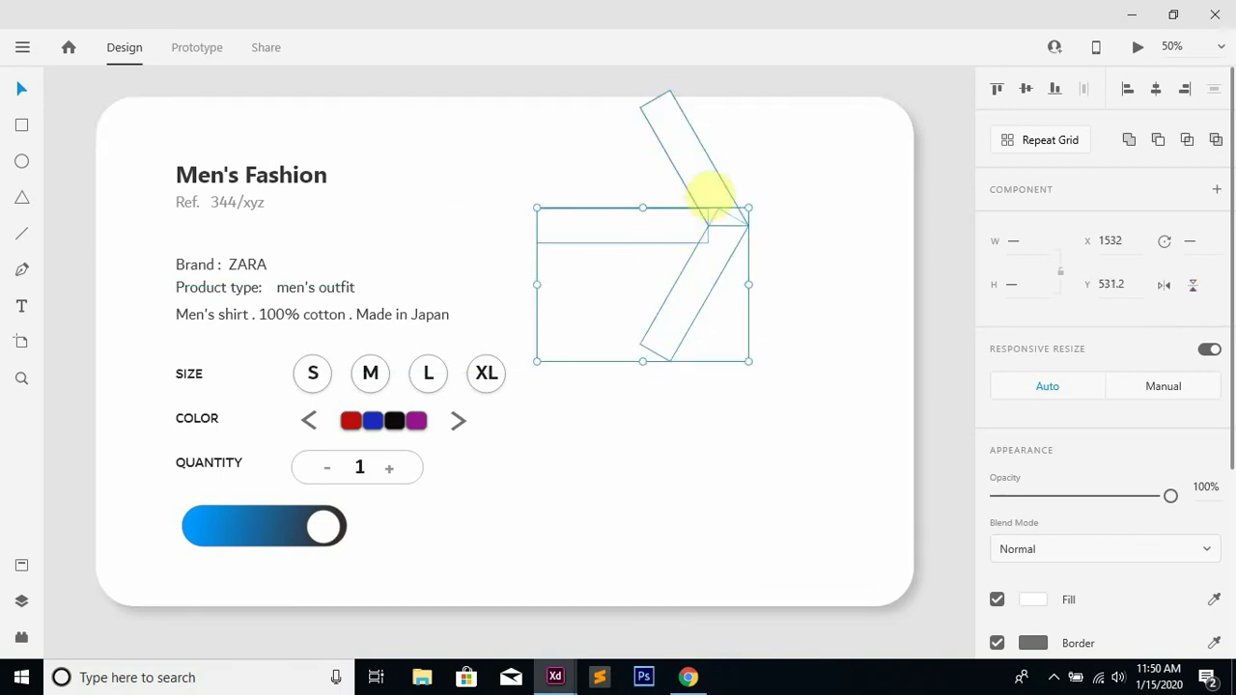
left_click(1130, 139)
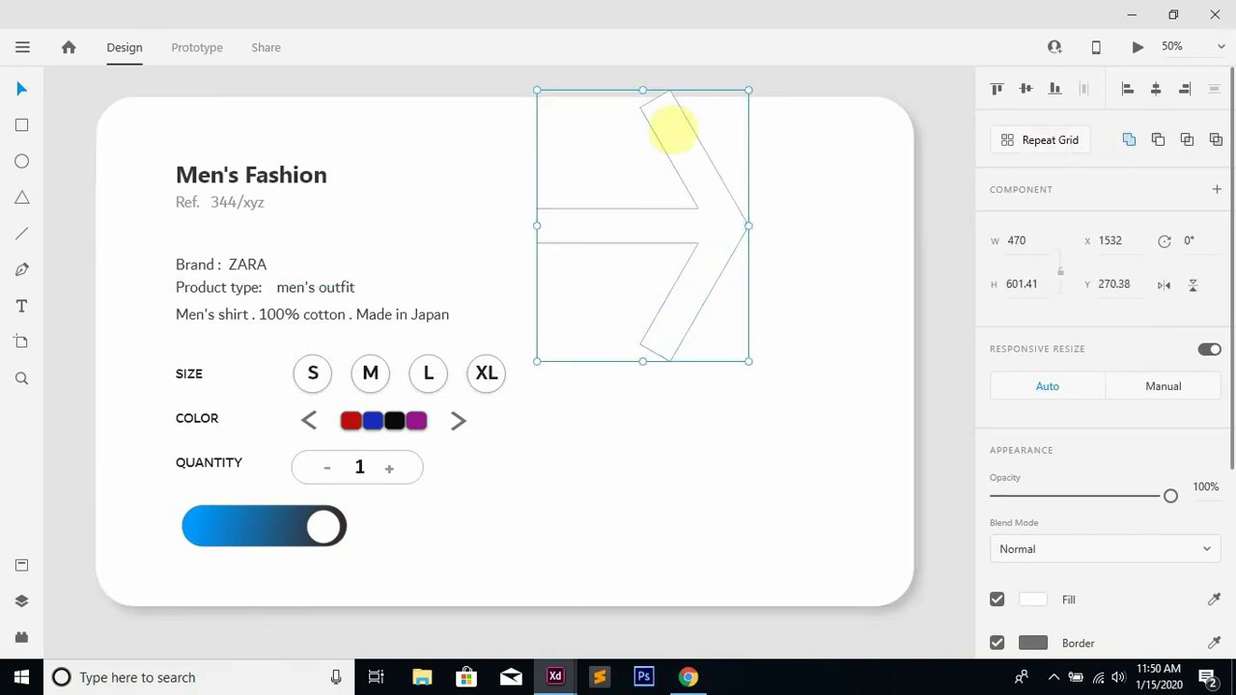
Scale the arrow to about 34 by 43, remove its border, fill it with 141414 and place it in the button's white circle
left_click_drag(537, 93, 524, 532)
left_click(708, 228)
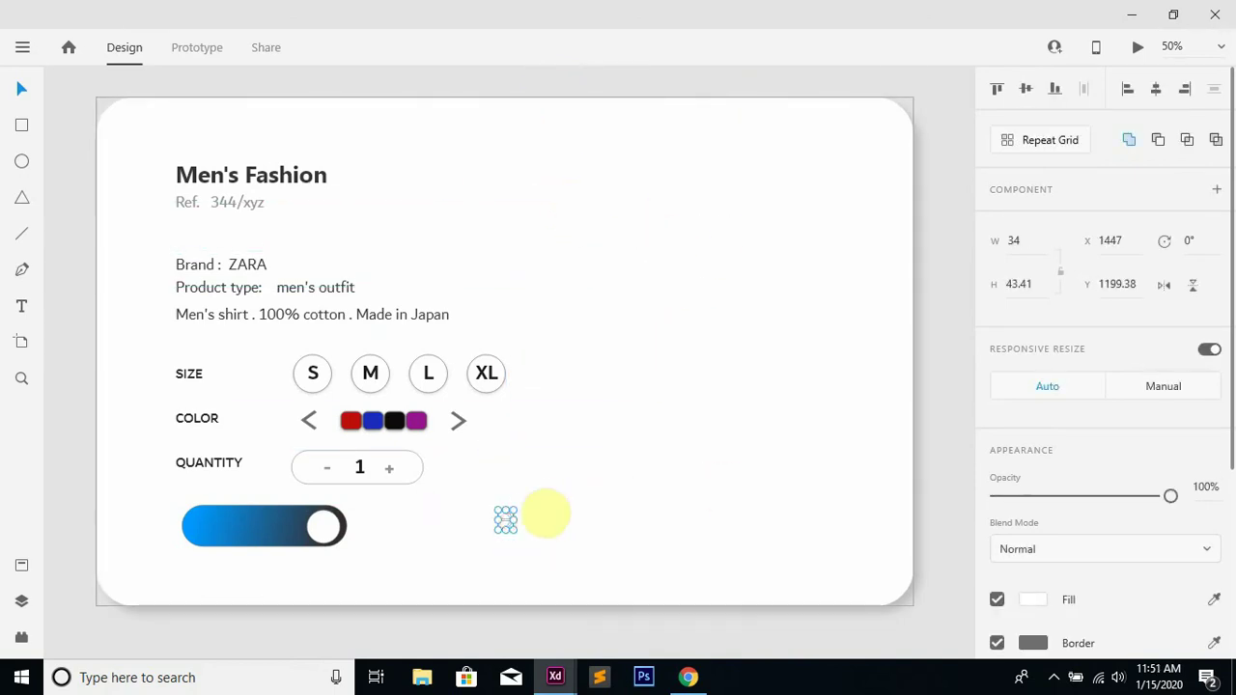
scroll(1219, 314, "down", 3)
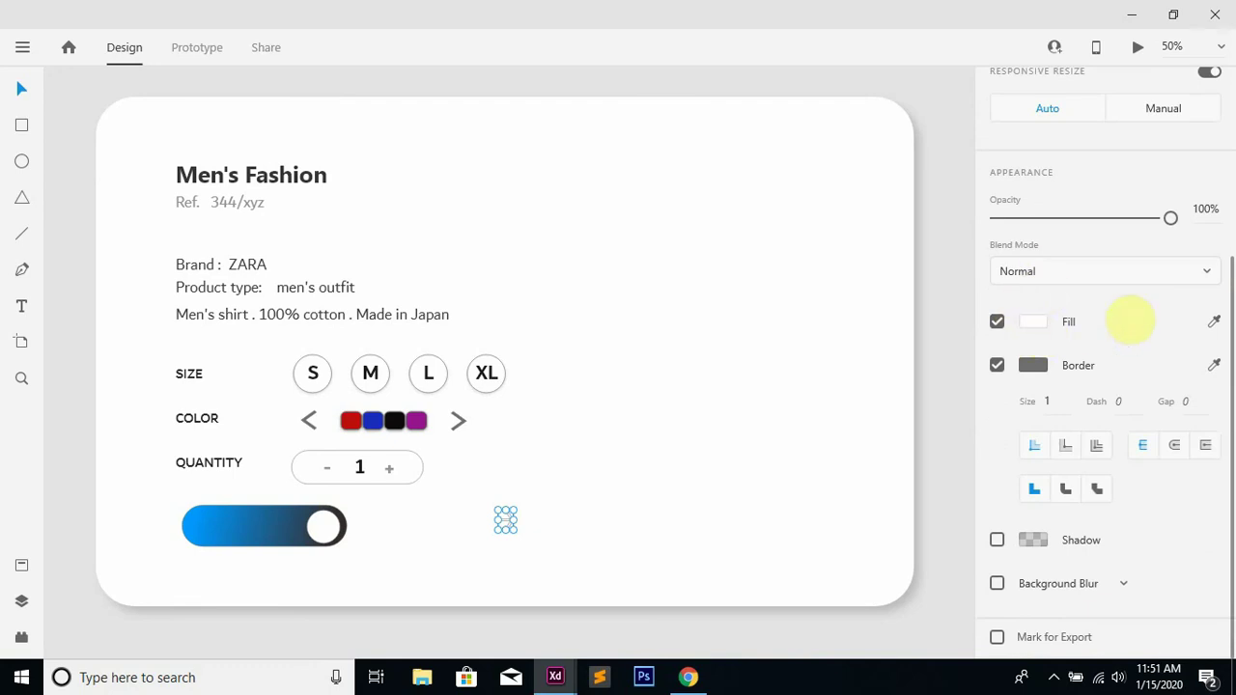
left_click(994, 365)
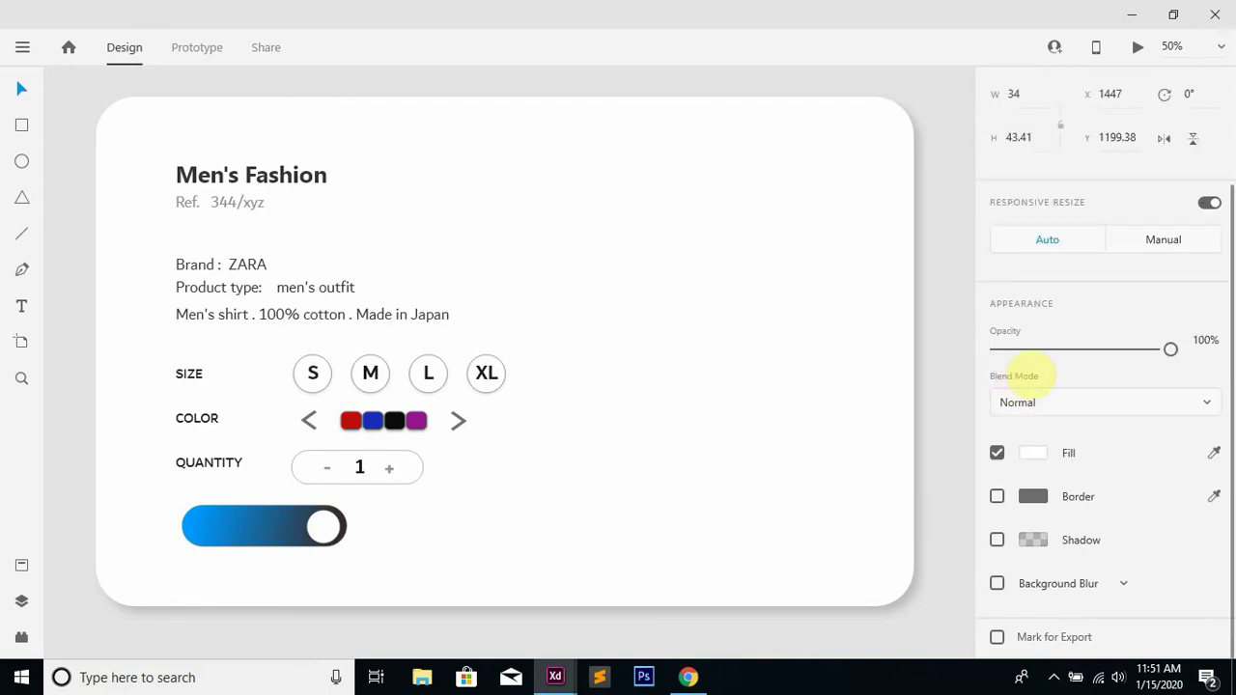
left_click(1032, 452)
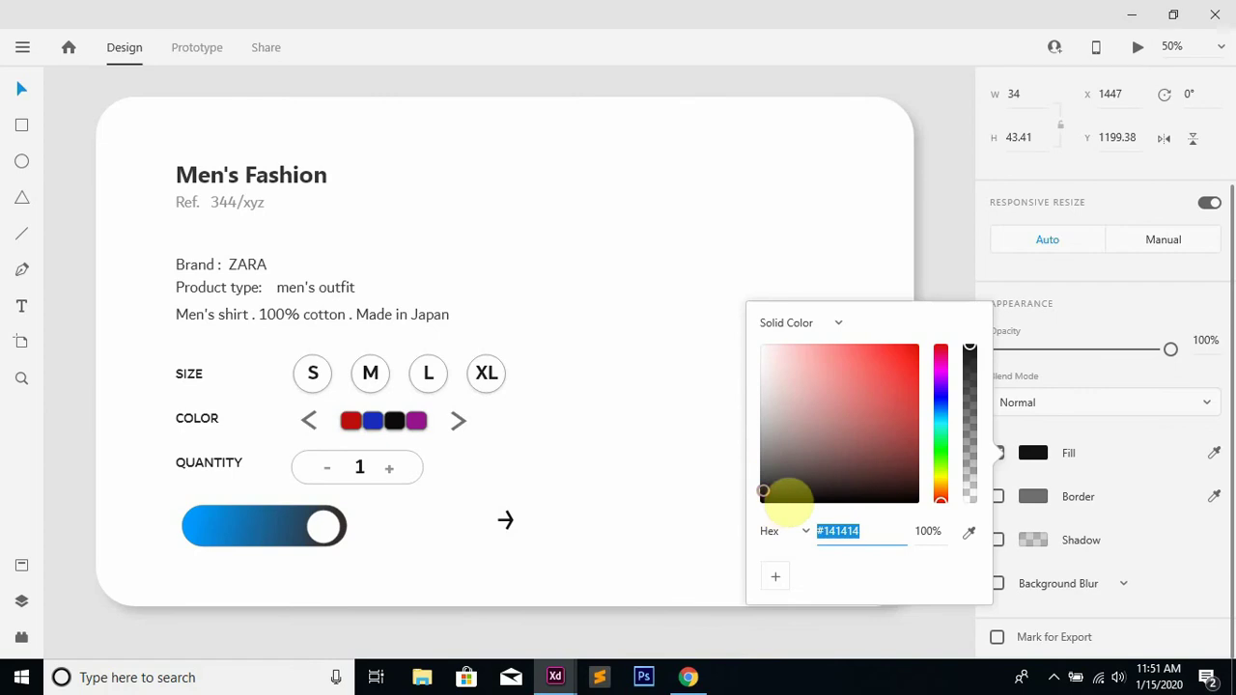
left_click(634, 496)
left_click_drag(517, 526, 328, 529)
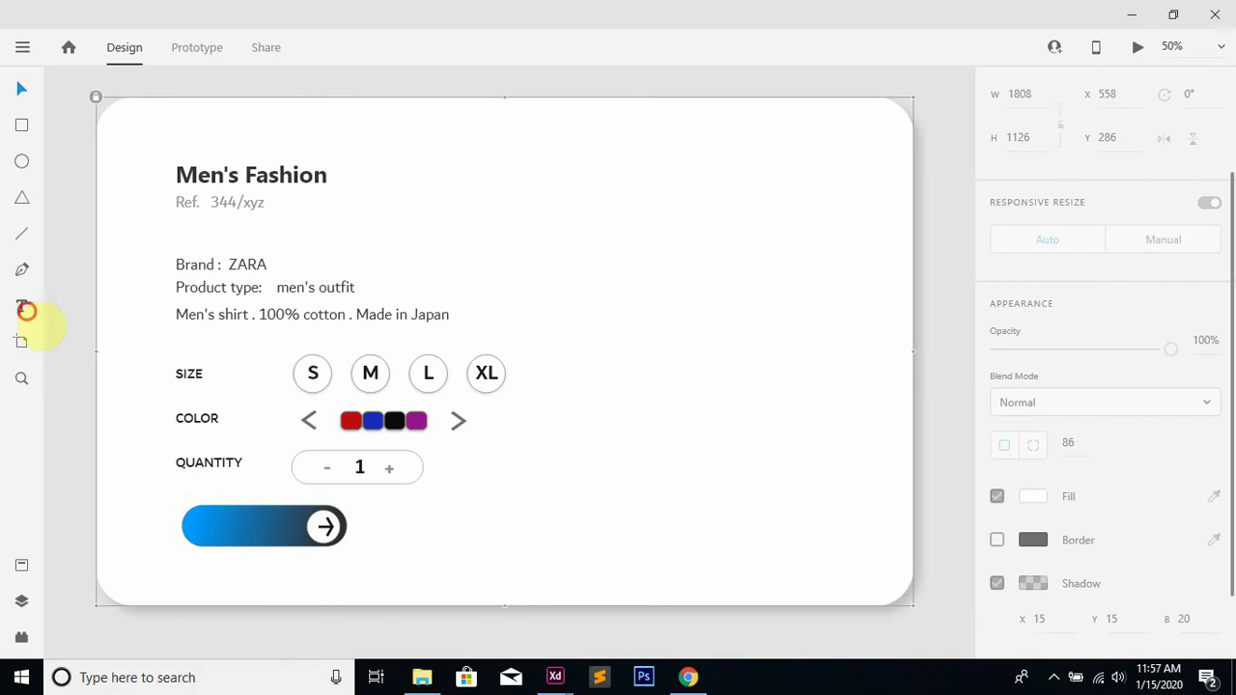
Add the price text "$ 27" on the gradient button, color it white and center it in the space beside the arrow circle
left_click(23, 308)
left_click(211, 530)
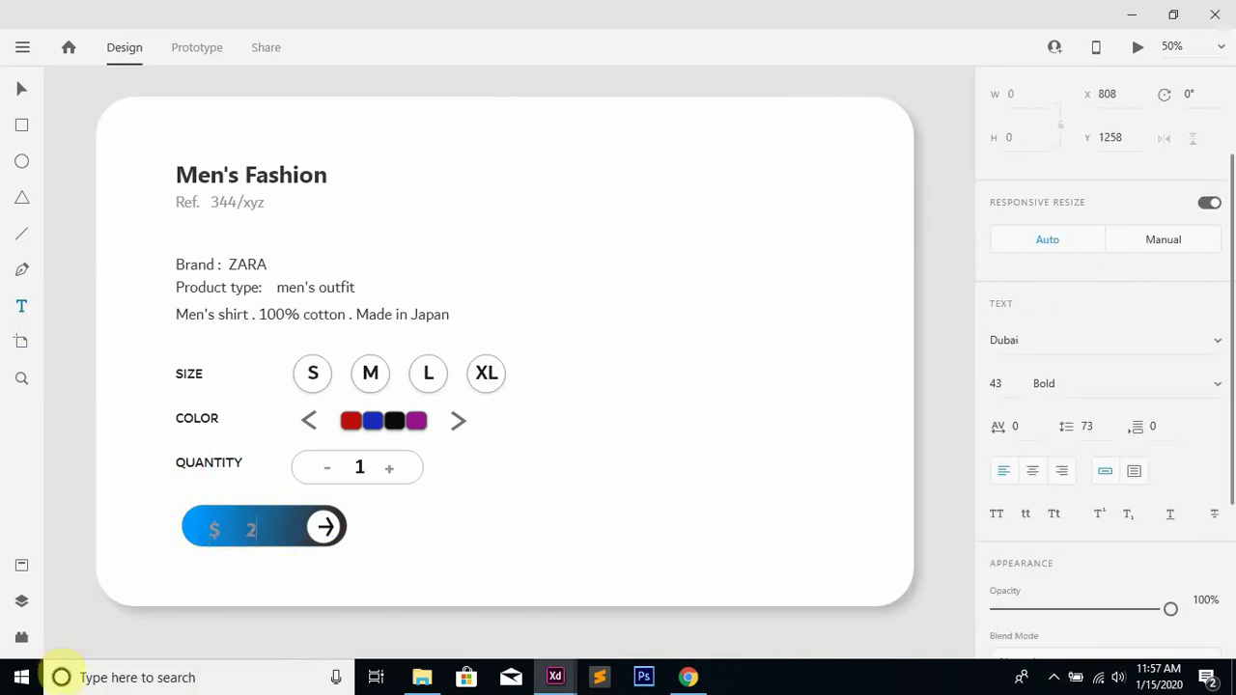
key("Escape")
scroll(1206, 354, "down", 5)
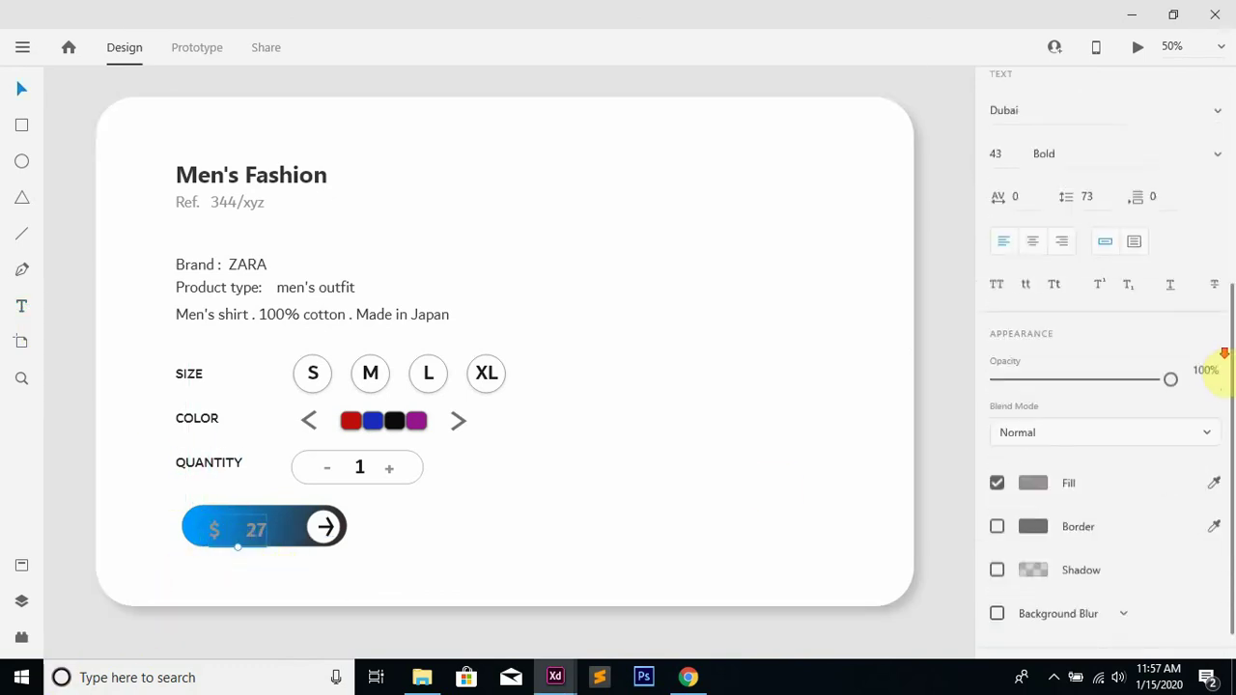
left_click(1033, 453)
left_click(781, 359)
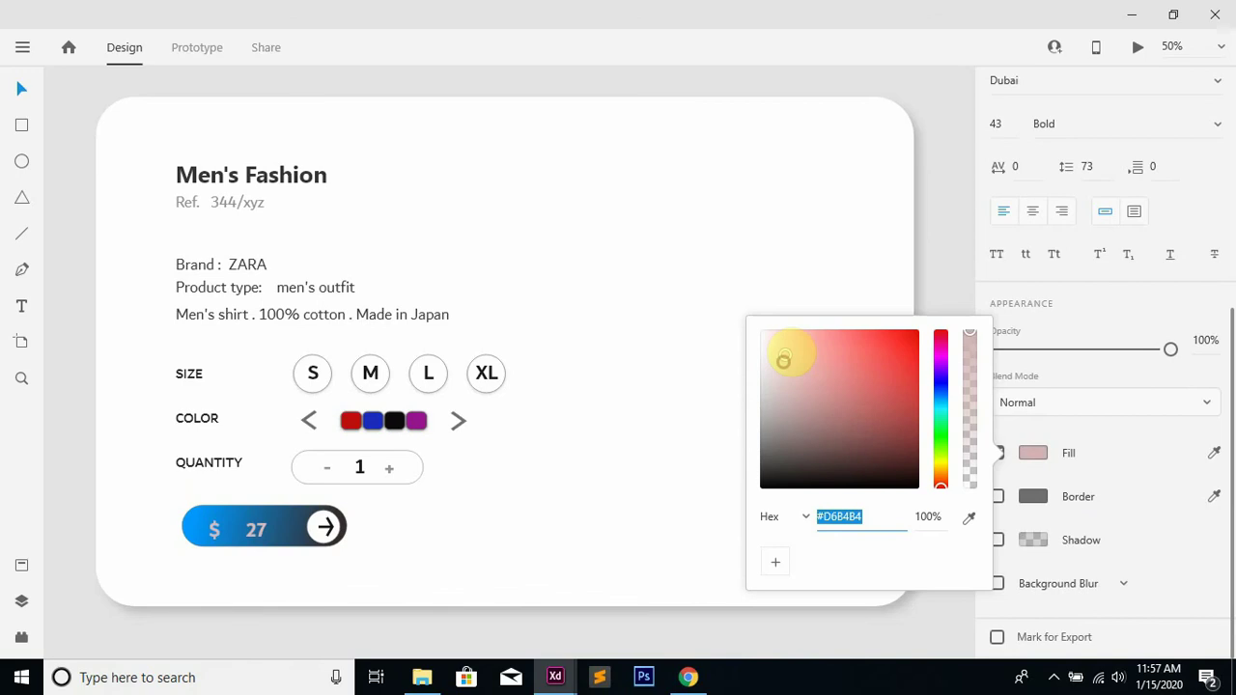
left_click(653, 441)
left_click_drag(276, 524, 293, 521)
left_click(381, 518)
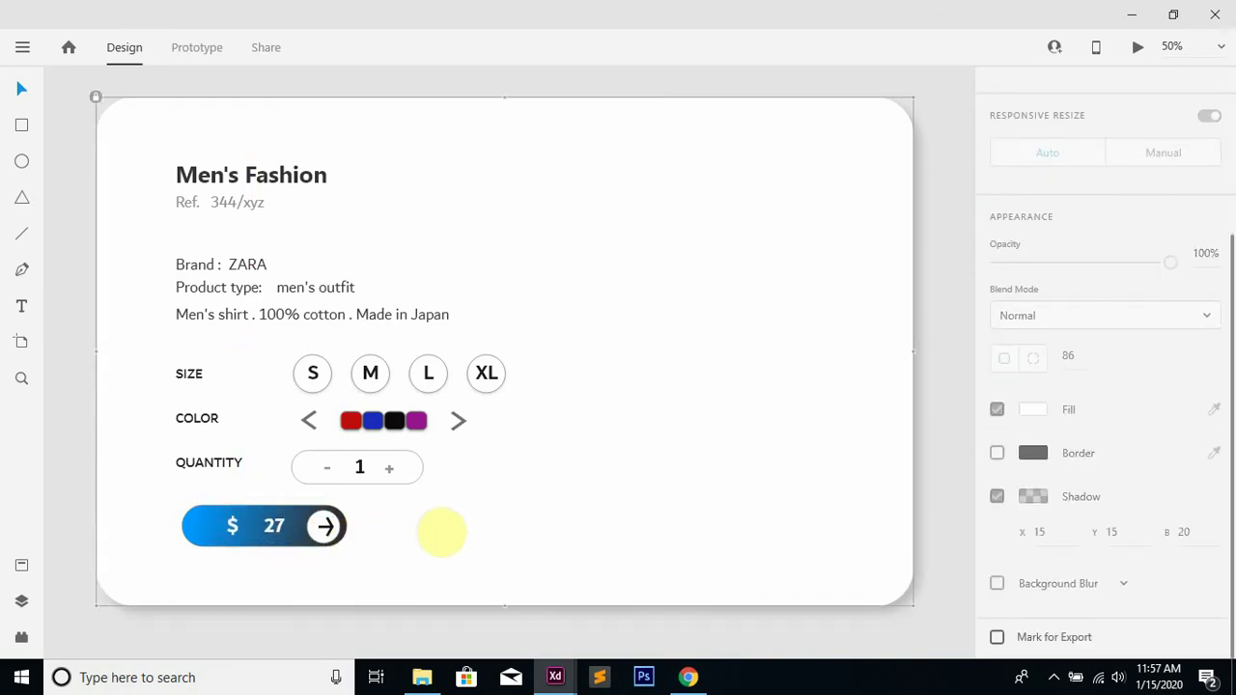
Draw an outlined circle slightly taller than the price button just beyond its arrow end
left_click(22, 161)
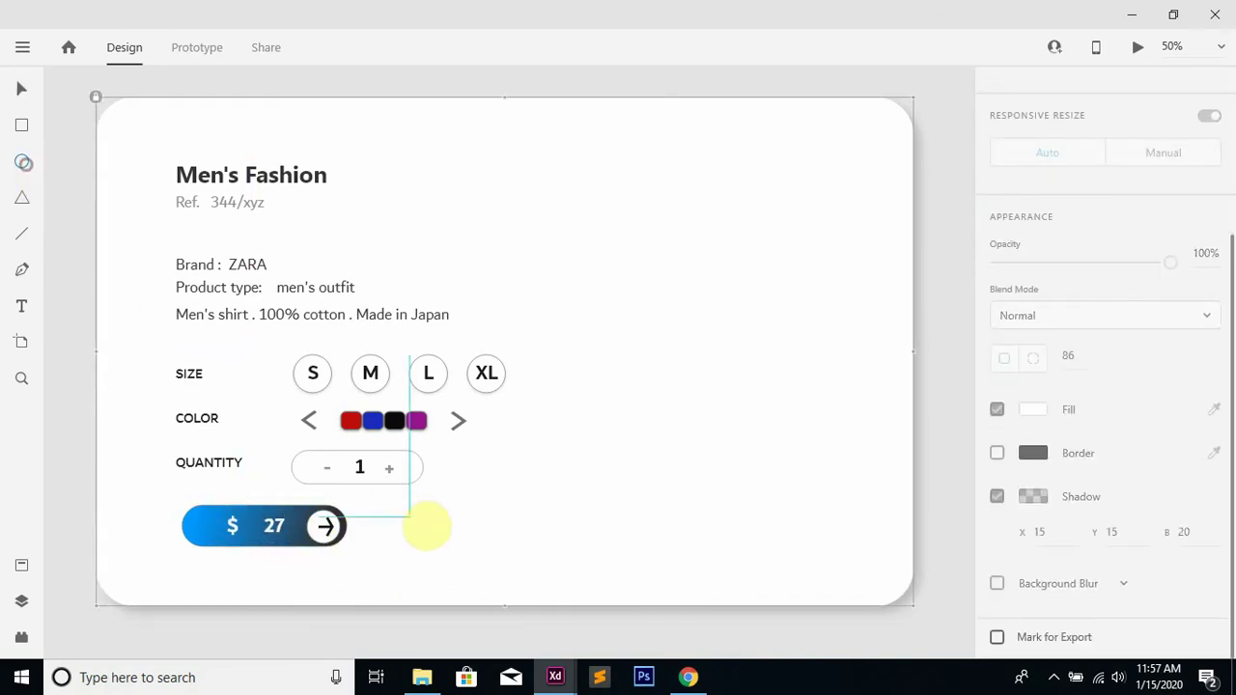
mouse_move(375, 496)
left_mouse_down()
mouse_move(415, 533)
mouse_move(408, 525)
left_mouse_up()
left_click(491, 524)
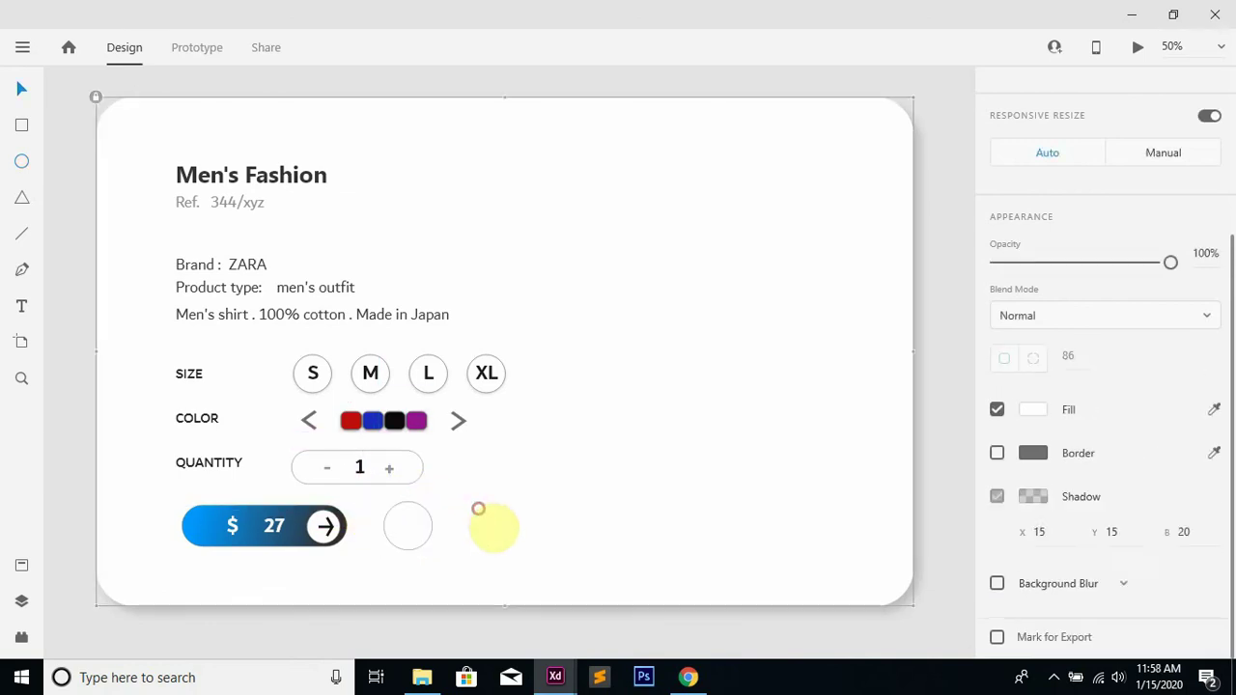
Draw a large closed heart outline with curved lobes in the card's empty area using the Pen tool
left_click(21, 267)
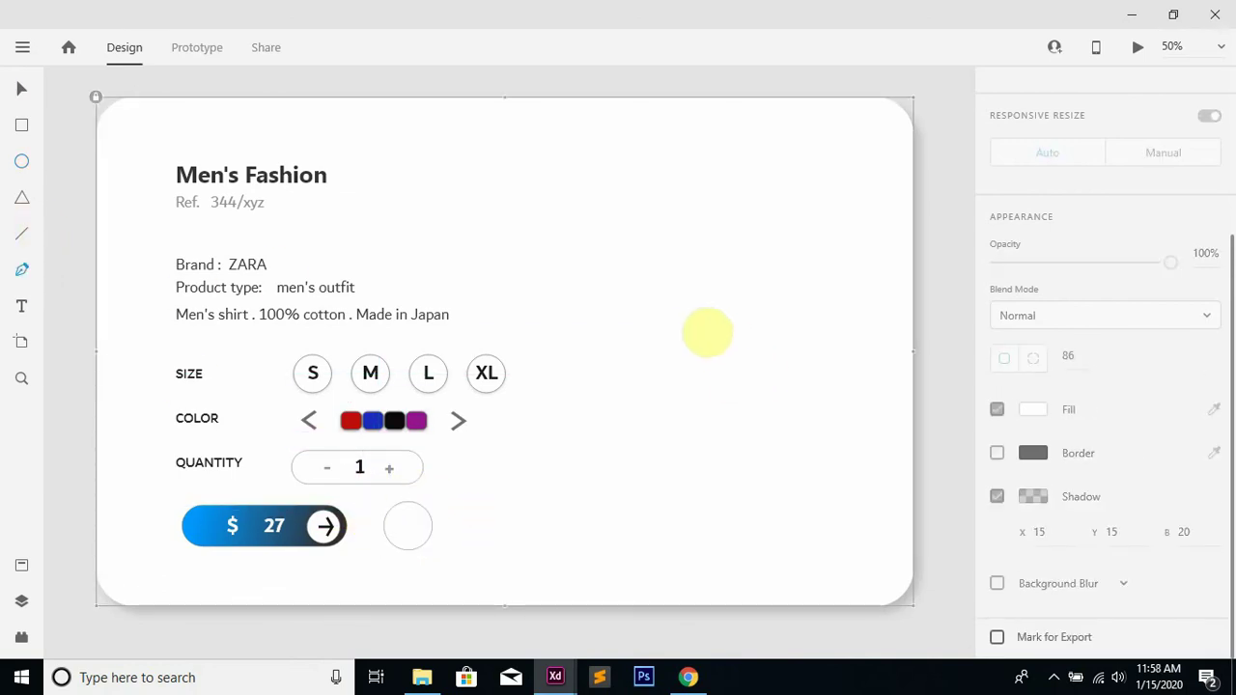
left_click(687, 315)
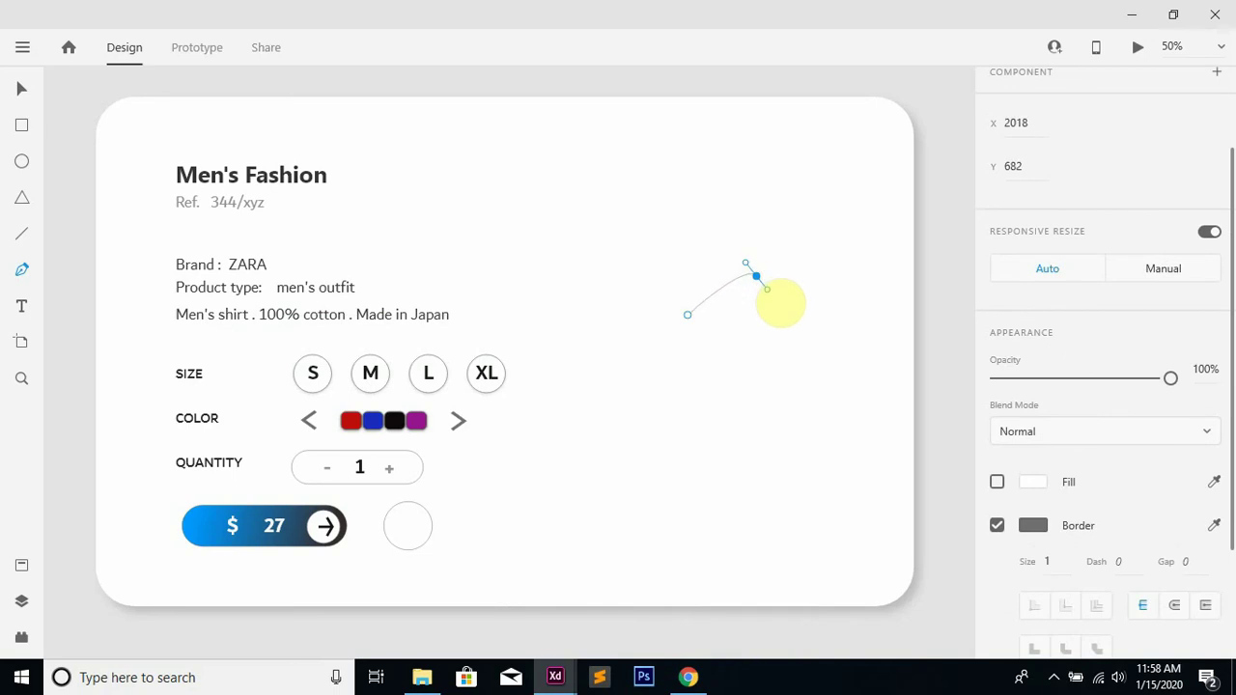
left_click(766, 289)
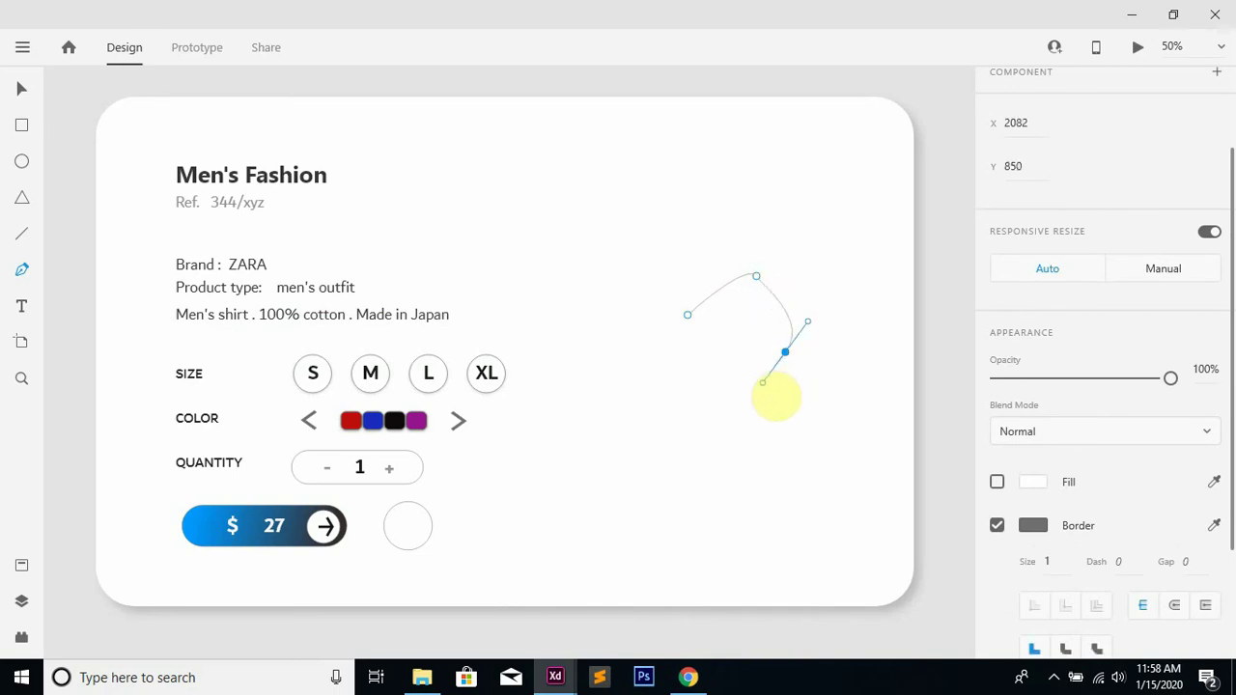
left_click_drag(691, 432, 621, 379)
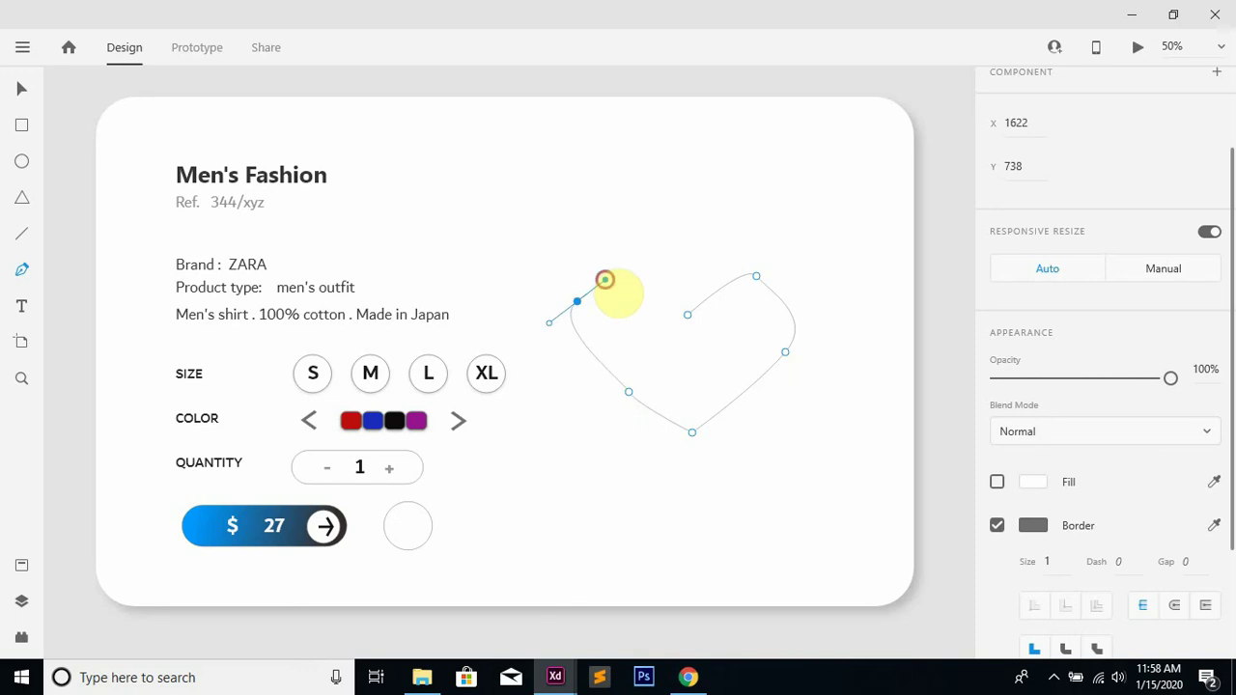
left_click_drag(604, 280, 605, 279)
left_click(686, 313)
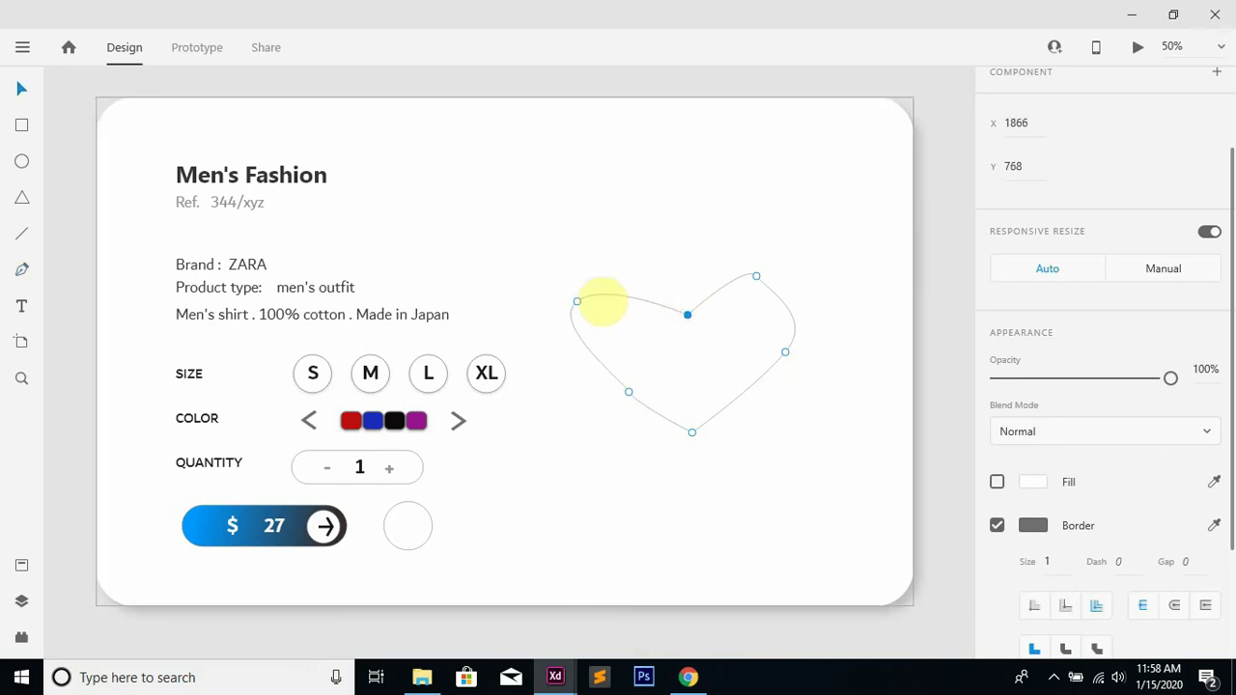
Raise the heart's upper-left anchor to even out the lobes and scale the heart down to about 54 by 40
key("v")
left_click_drag(576, 285, 576, 282)
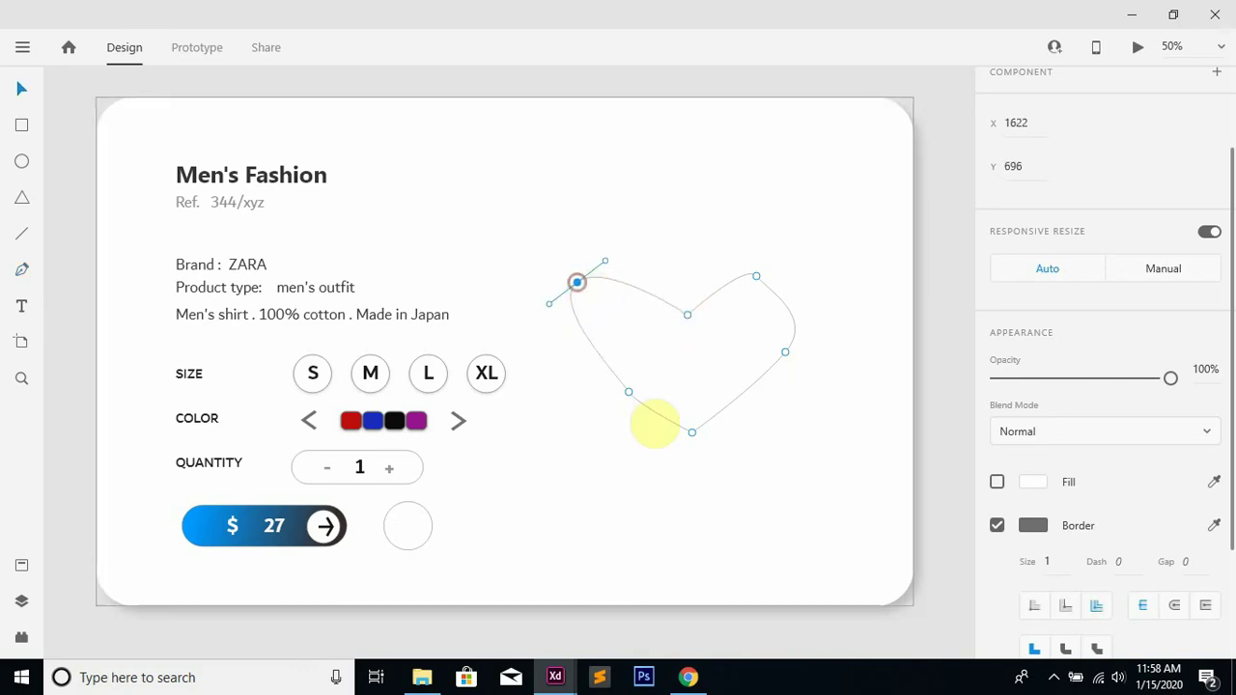
left_click(636, 404)
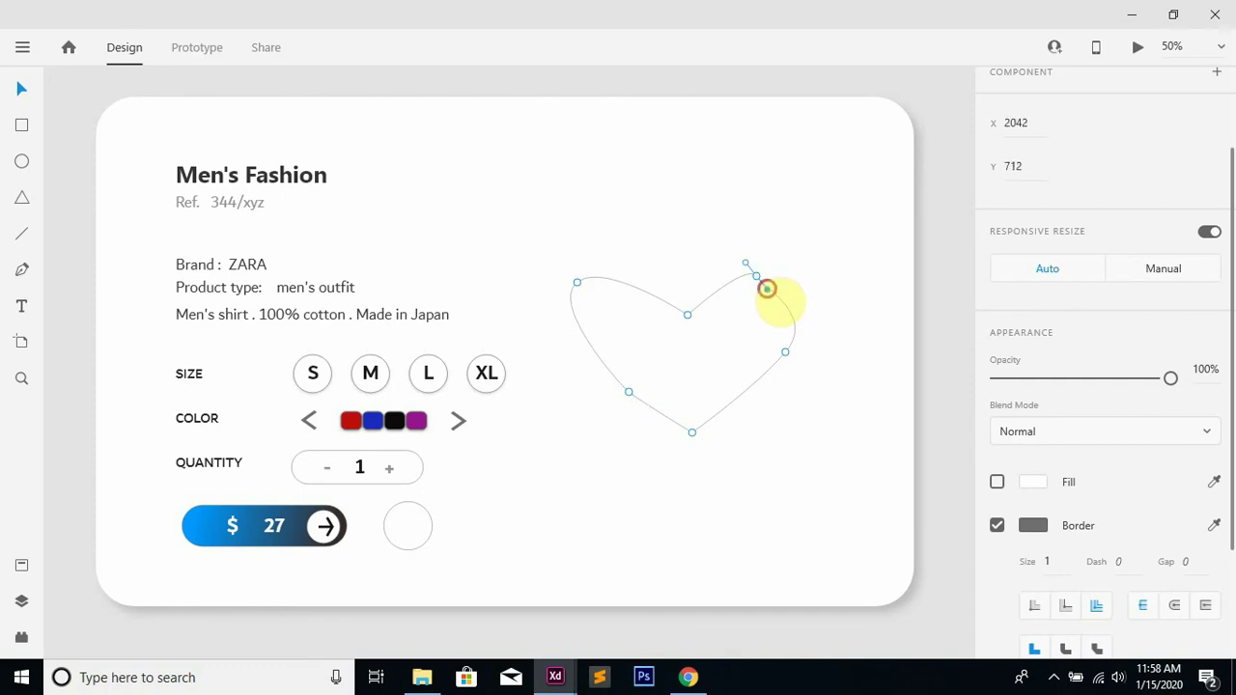
key("Escape")
left_click_drag(571, 271, 676, 351)
Fill the small heart with red D91313 and remove its border
left_click(1040, 482)
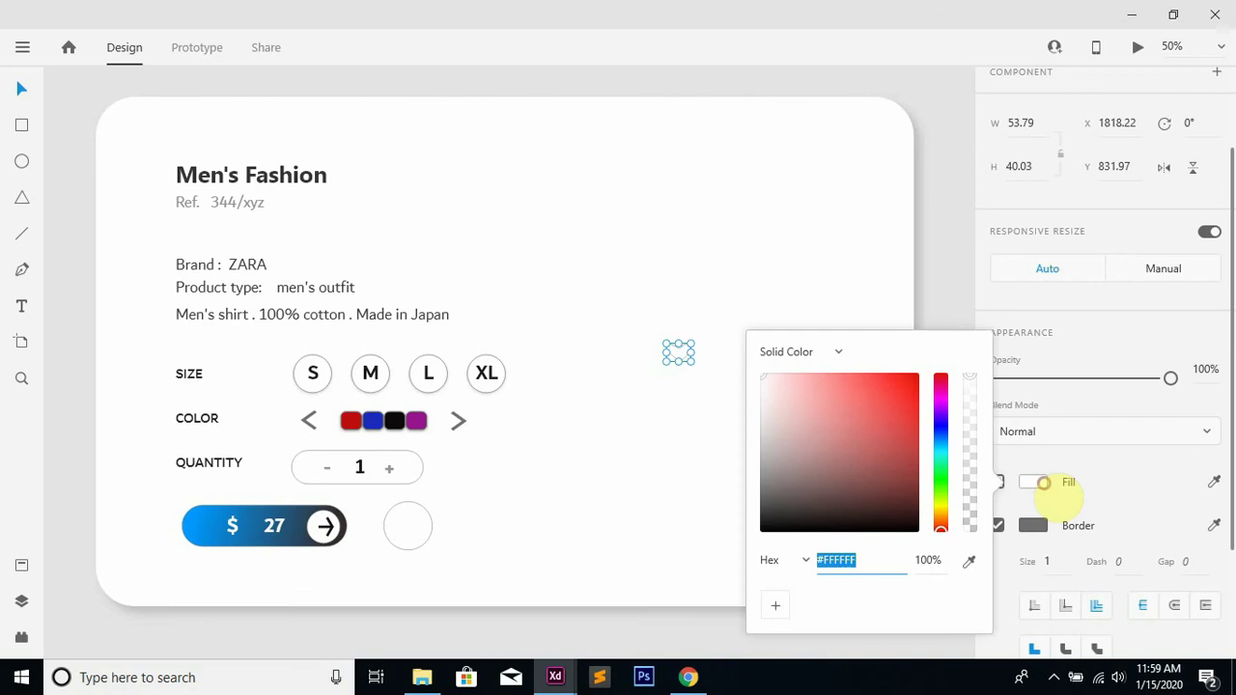
left_click(905, 396)
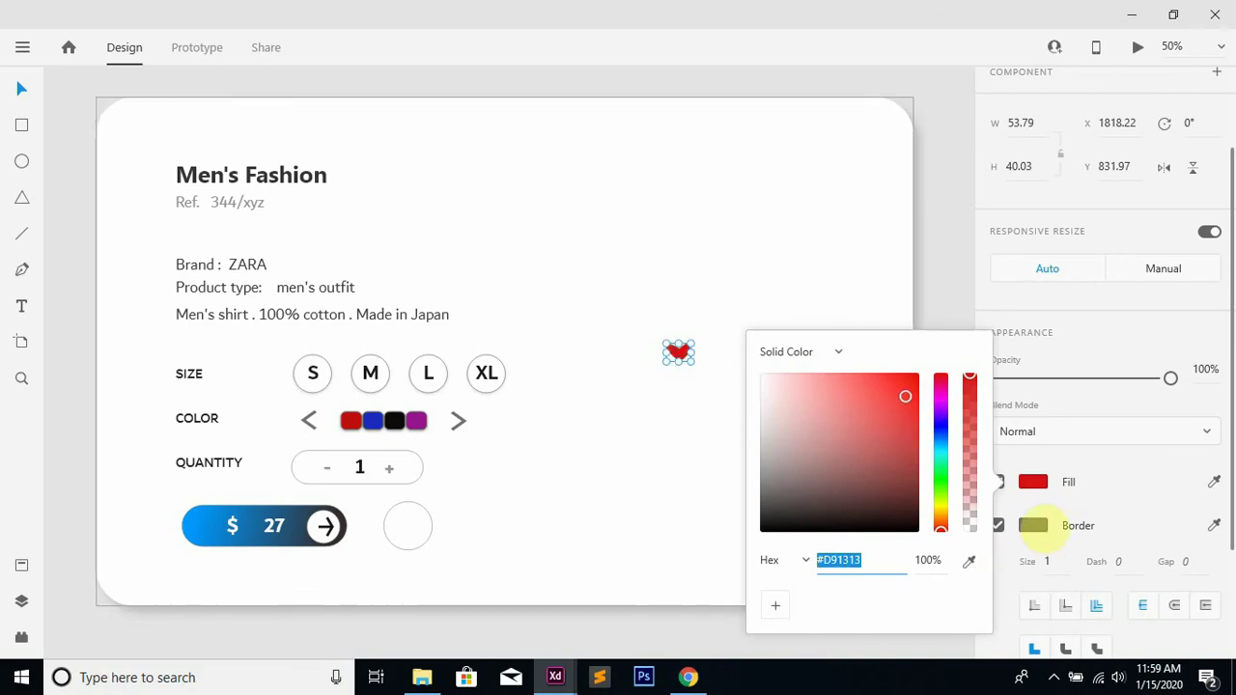
left_click(1025, 525)
left_click(997, 525)
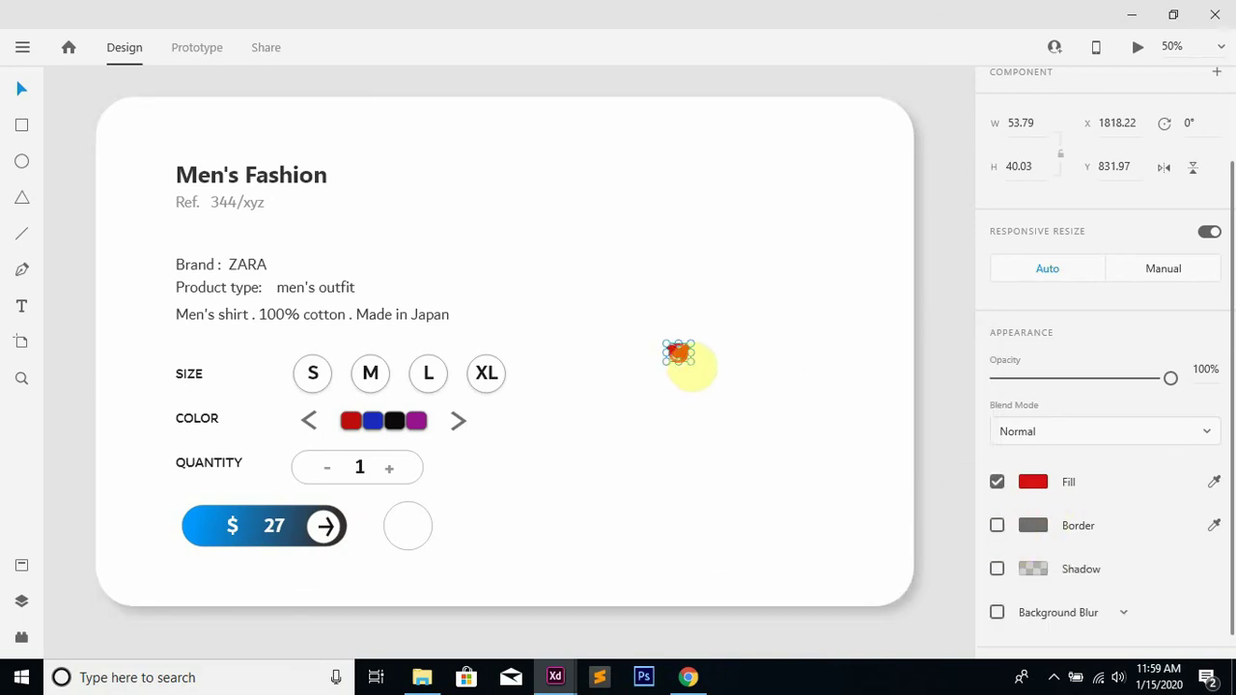
Move the red heart into the circle beside the price button, resize the circle to 90 by 90 and center the heart in it
left_click_drag(683, 359, 386, 504)
left_click(405, 519)
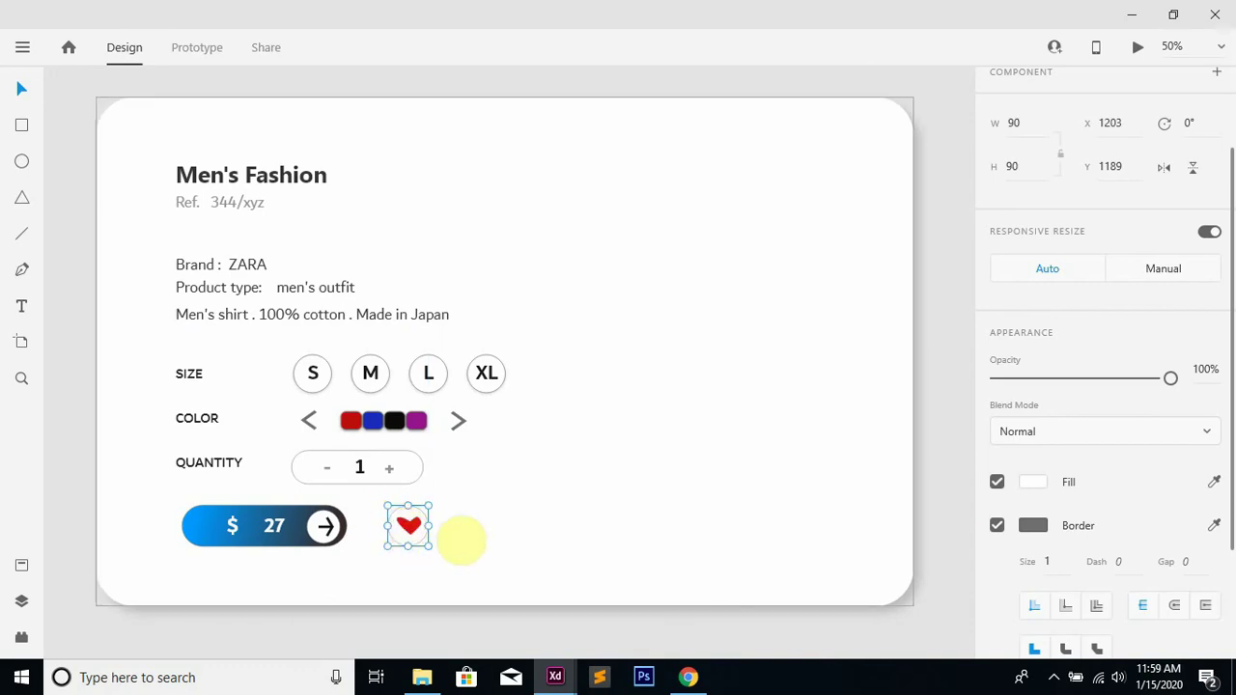
left_click(447, 526)
left_click(422, 526)
left_click(502, 487)
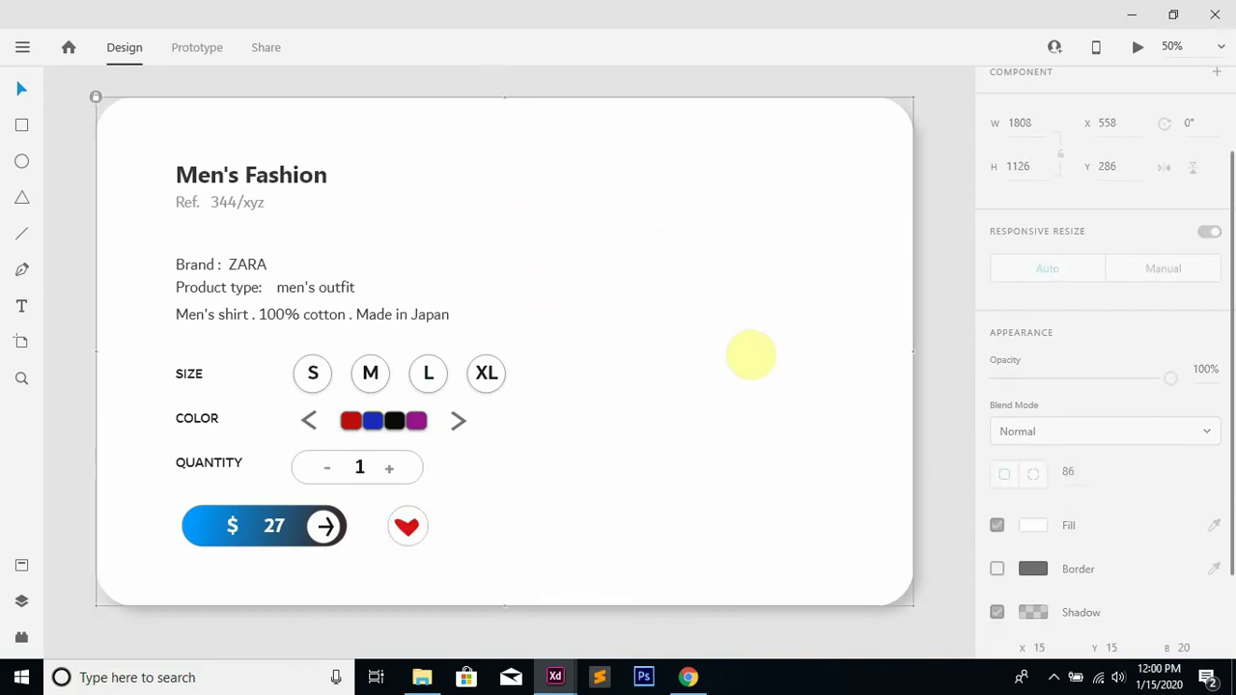
Draw a 120 by 120 circle near the card's right edge and stack three evenly spaced copies below it
left_click(21, 161)
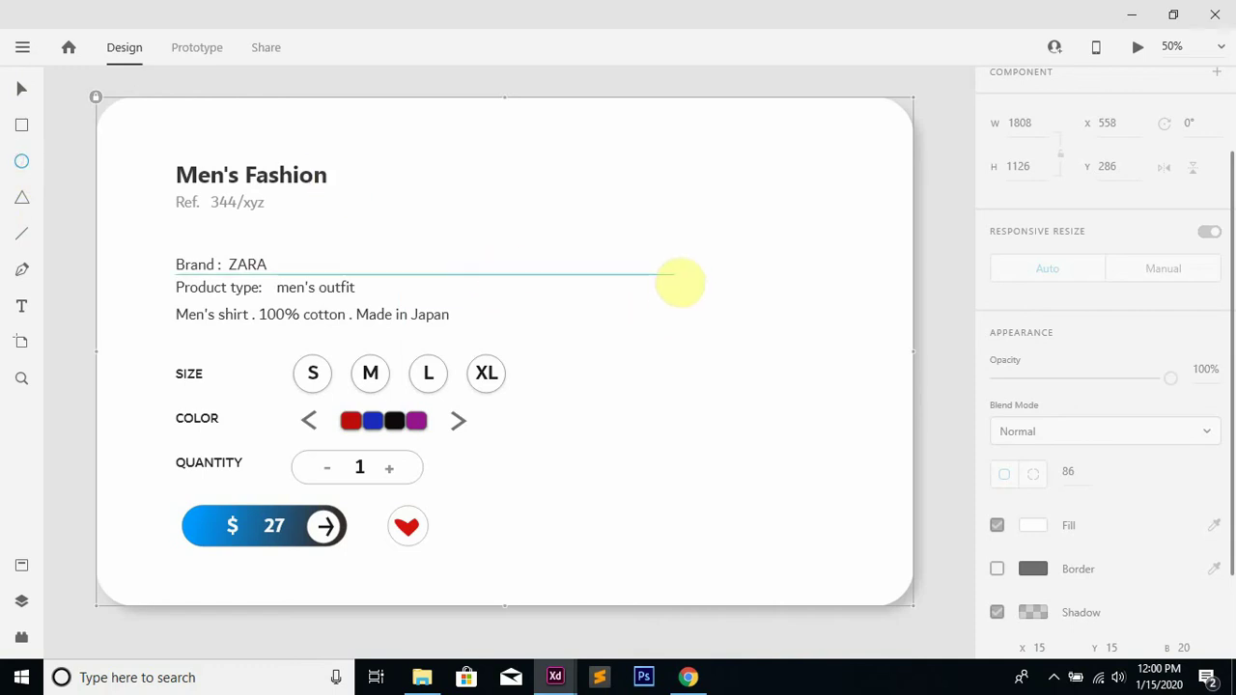
left_click_drag(763, 216, 836, 456)
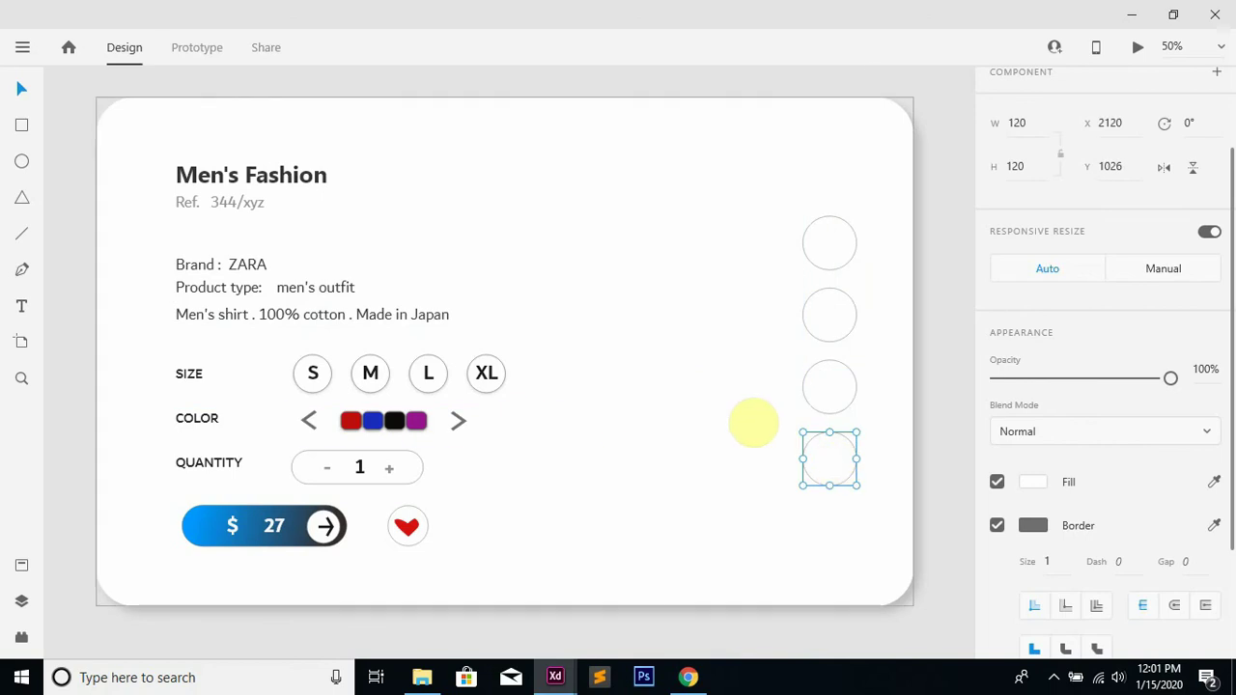
left_click(741, 409)
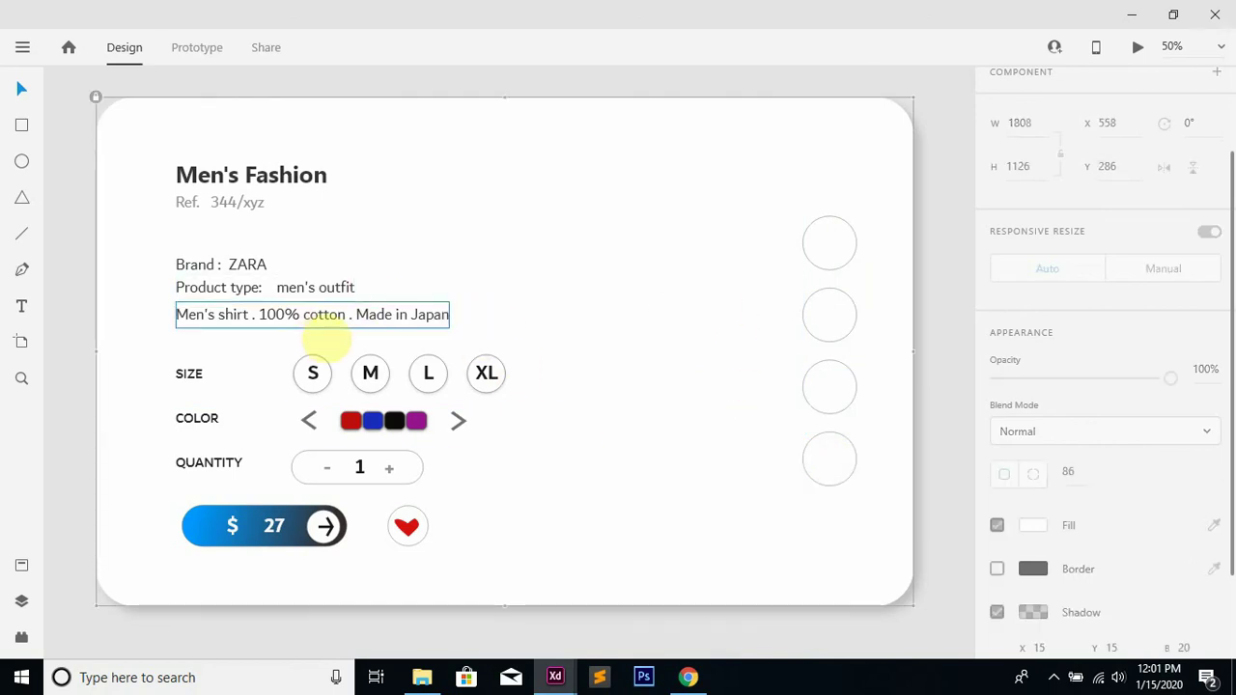
Draw a triangle about 64 by 39 in the empty area between the product text and the circle column
left_click(35, 207)
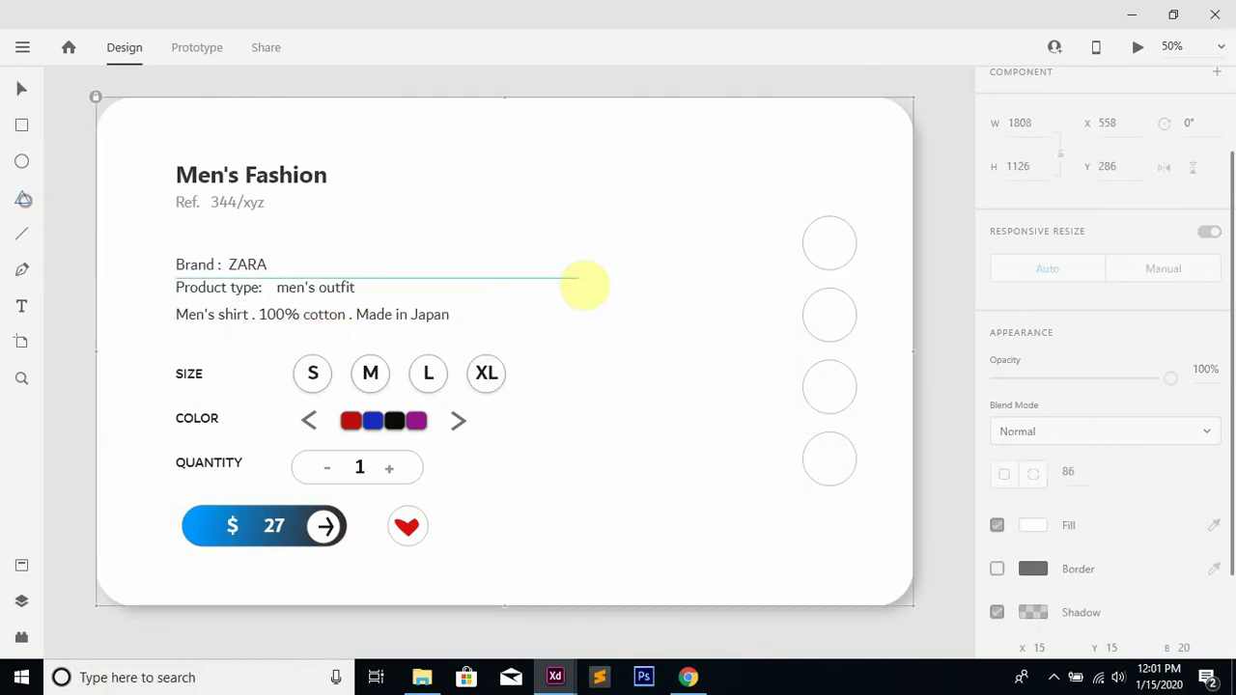
left_click_drag(595, 243, 624, 258)
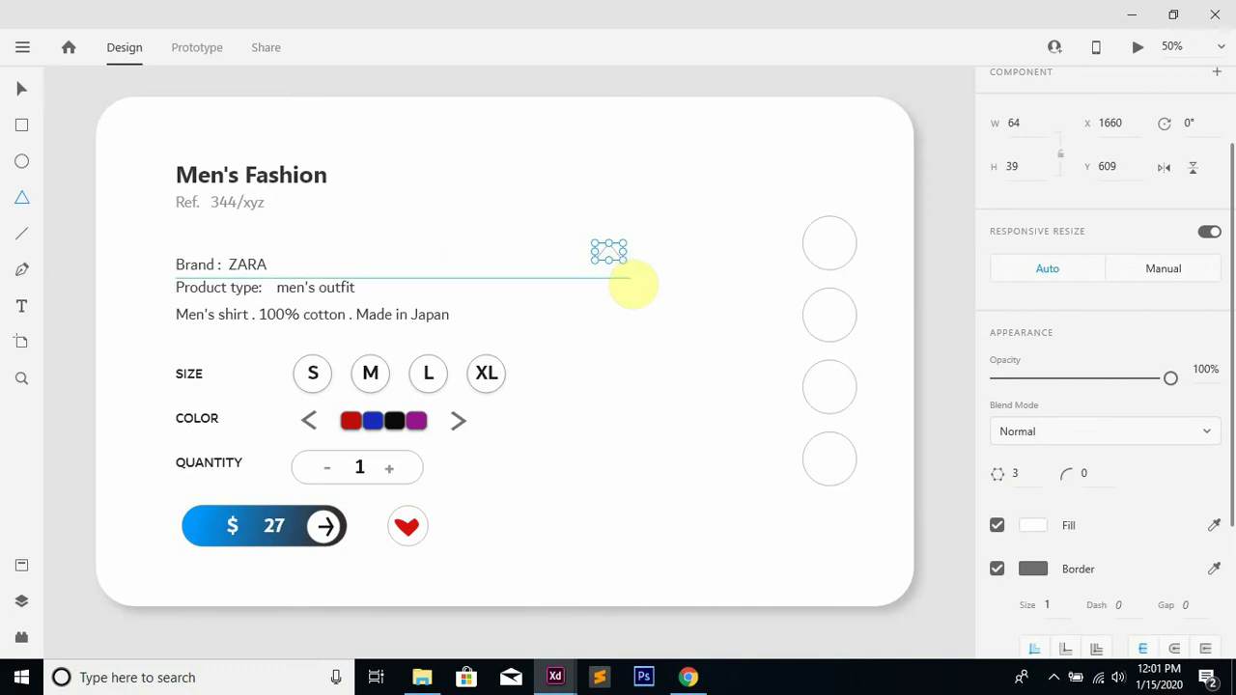
key("v")
Fill the small triangle with light gray BFBFBF and remove its border
scroll(1098, 333, "down", 3)
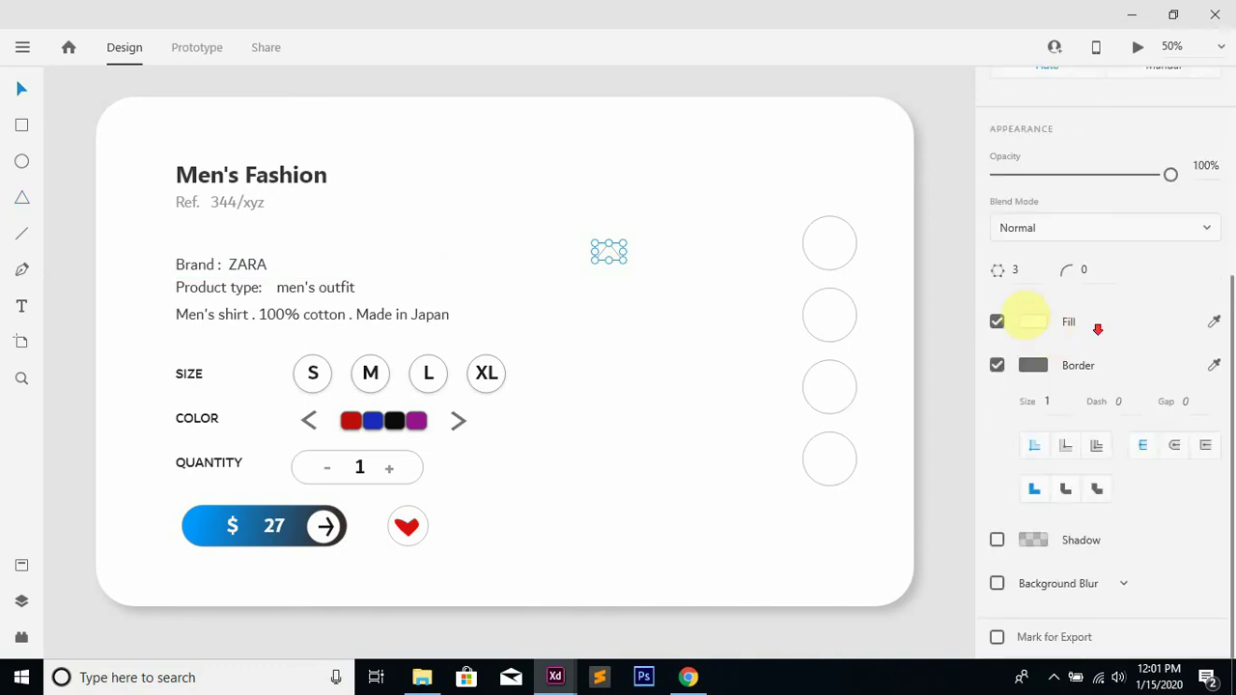
left_click(1032, 319)
left_click_drag(822, 290, 764, 239)
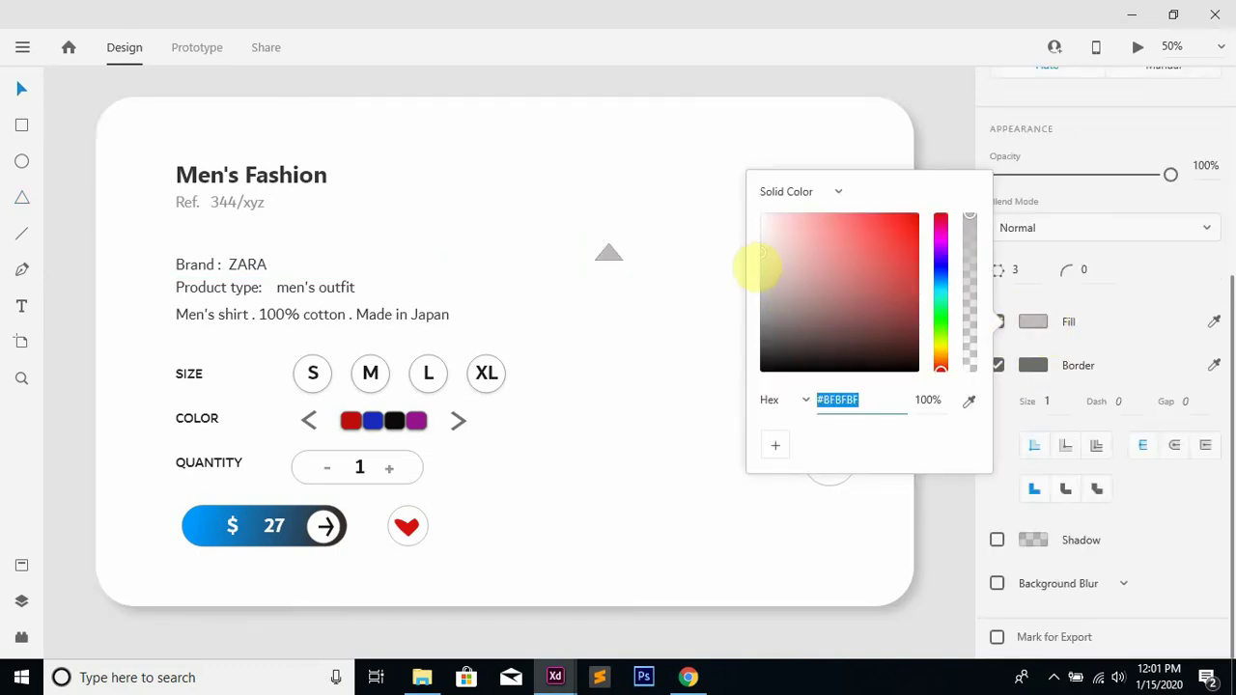
left_click(1033, 366)
left_click(1031, 363)
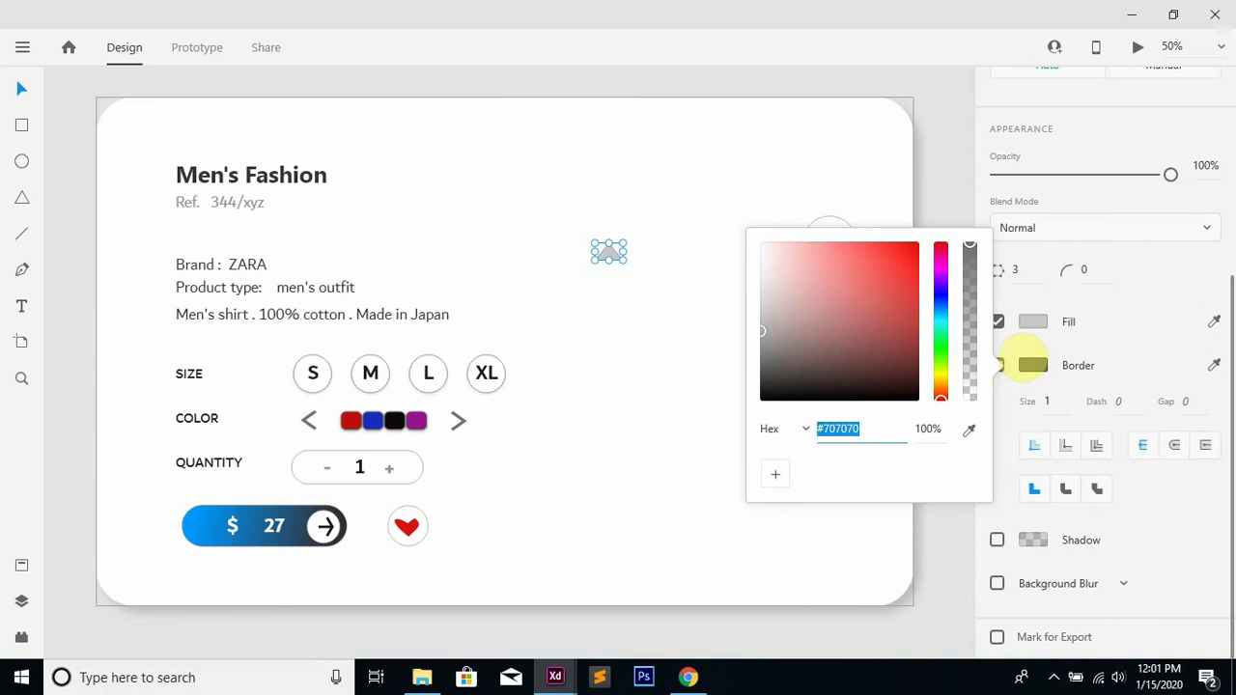
left_click(997, 365)
left_click(689, 262)
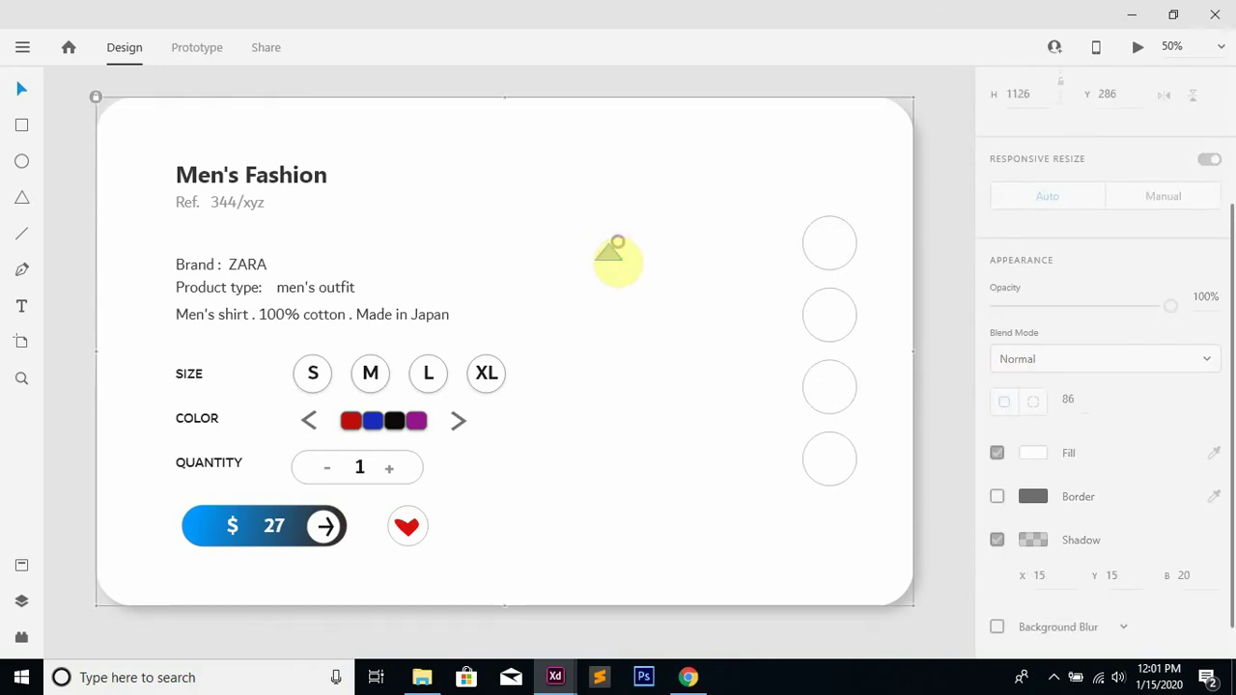
Center the gray triangle above the circle column and place a vertically flipped copy centered below the last circle at the same spacing
left_click_drag(618, 243, 854, 527)
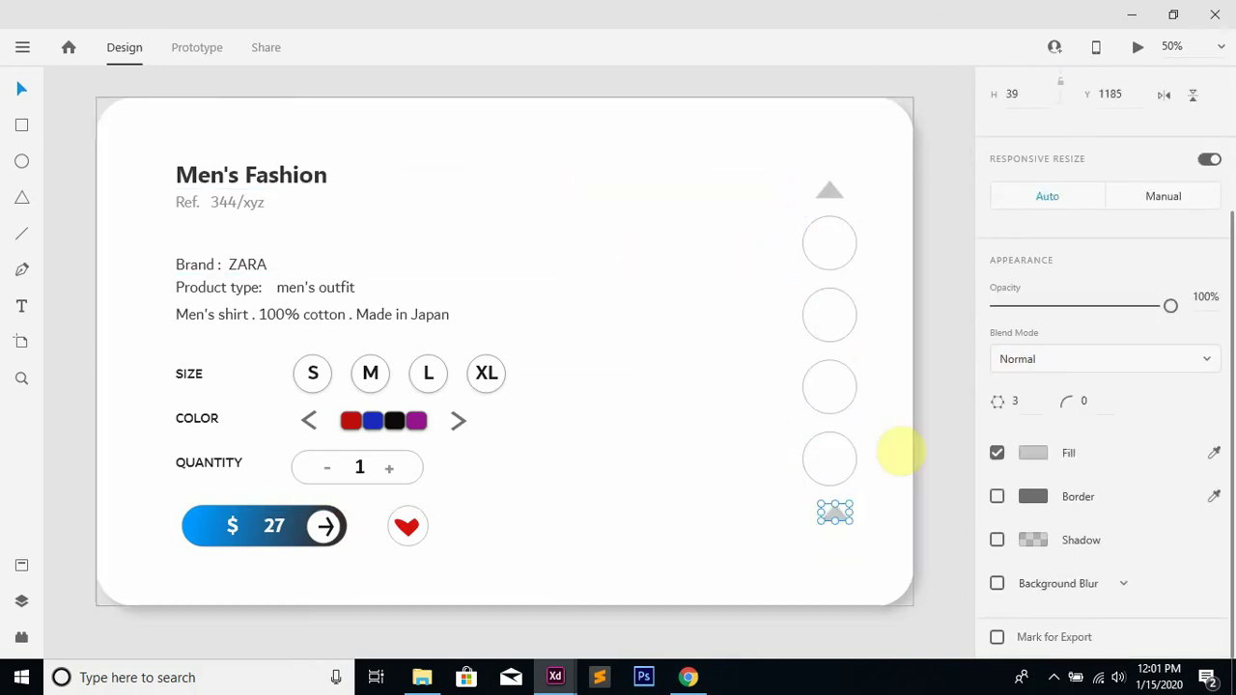
scroll(1155, 394, "up", 3)
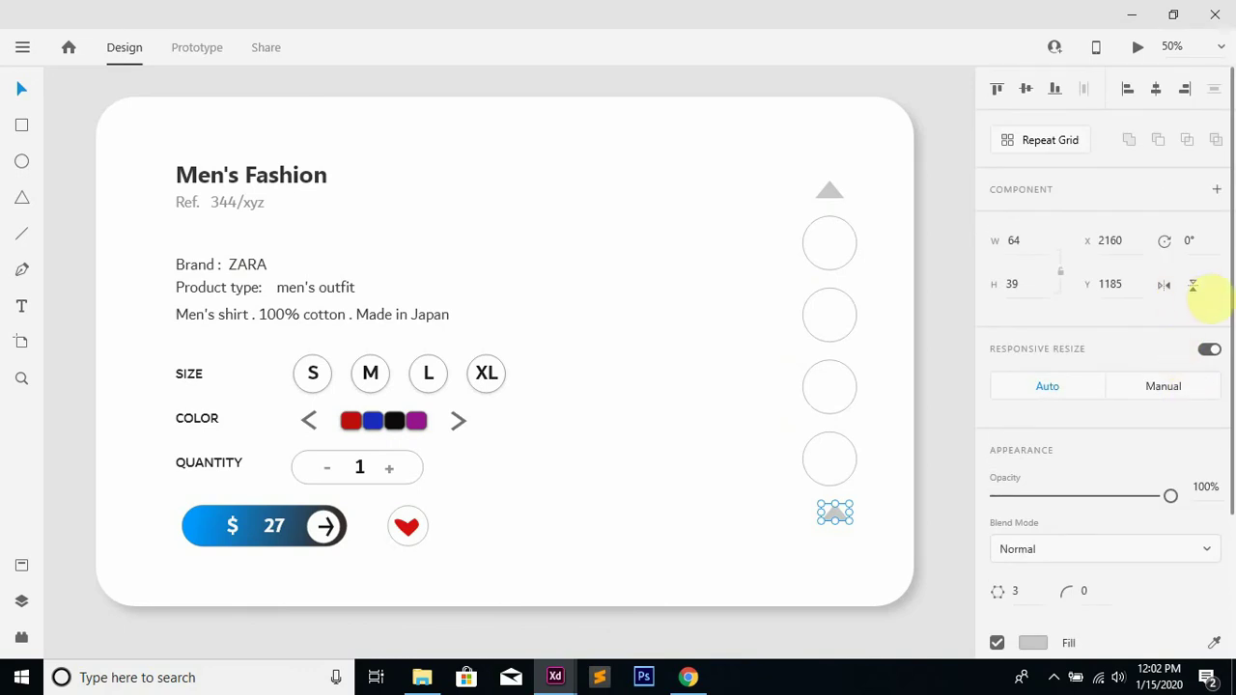
left_click(1193, 285)
left_click(749, 527)
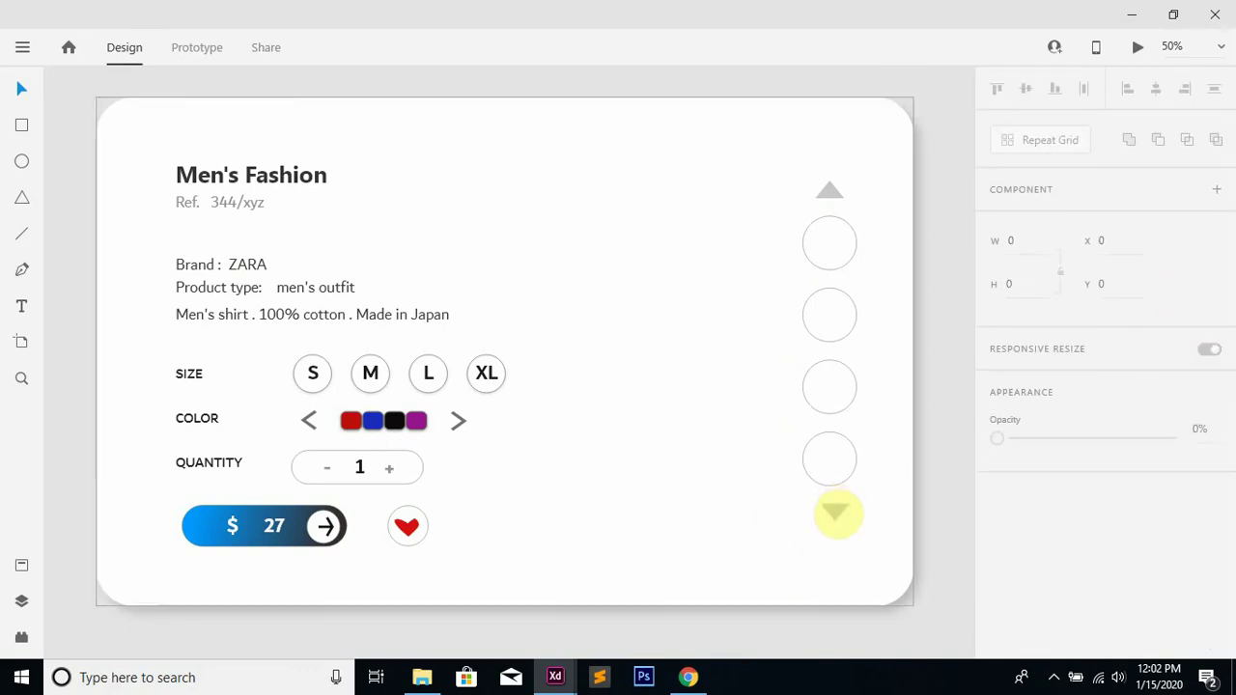
left_click_drag(836, 512, 836, 519)
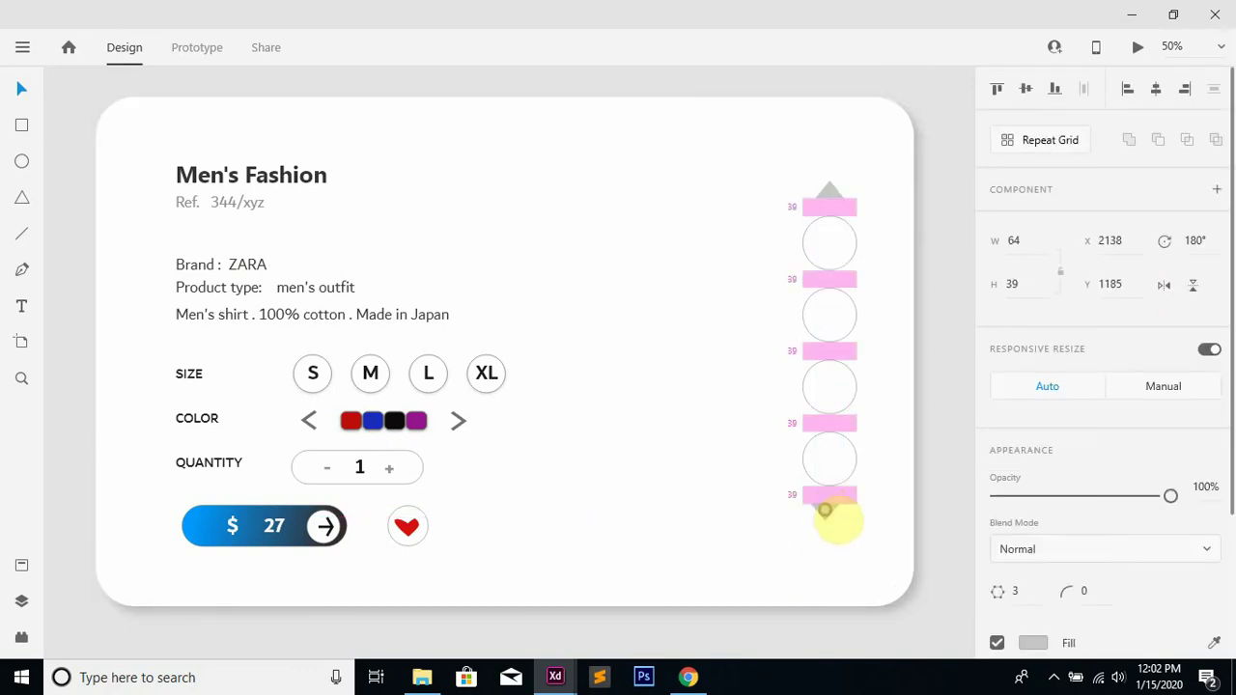
left_click(722, 362)
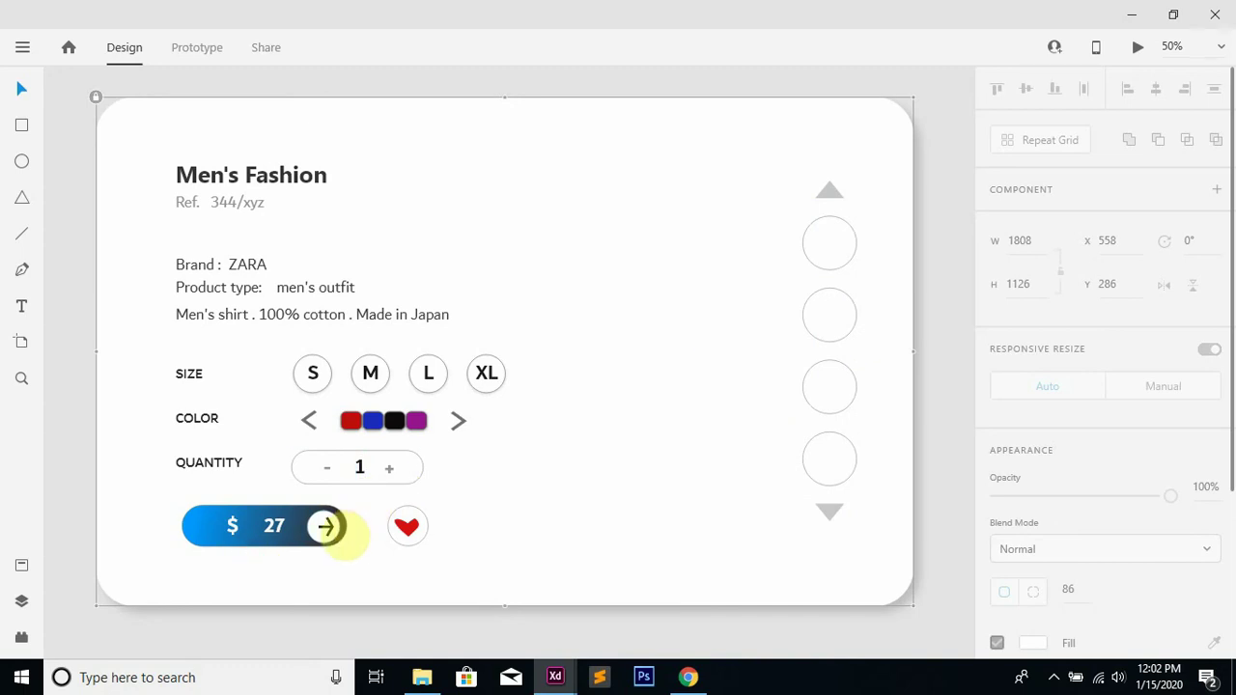
Duplicate the price button's arrow below the button and add a second copy beside it facing the opposite way
left_click_drag(329, 525, 314, 577)
double_click(327, 526)
left_click(1165, 241)
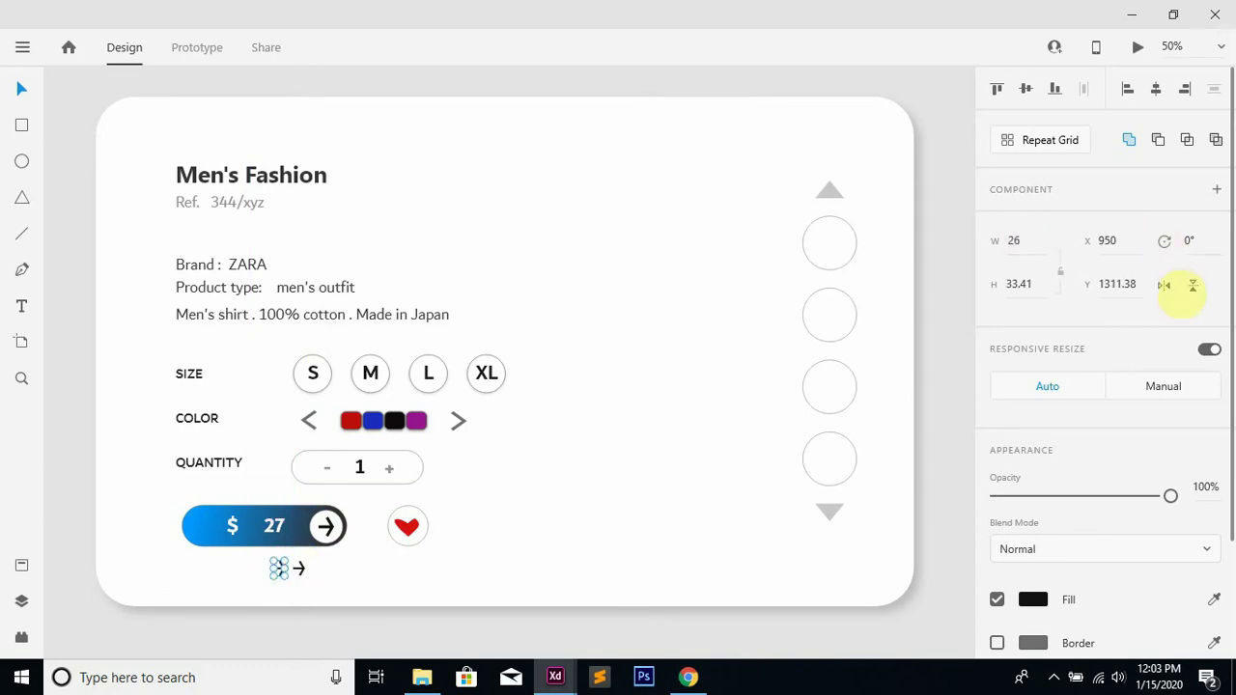
Fill both small arrows with dark gray, about 5E5757, and lower their opacity to 59%
scroll(1231, 415, "down", 3)
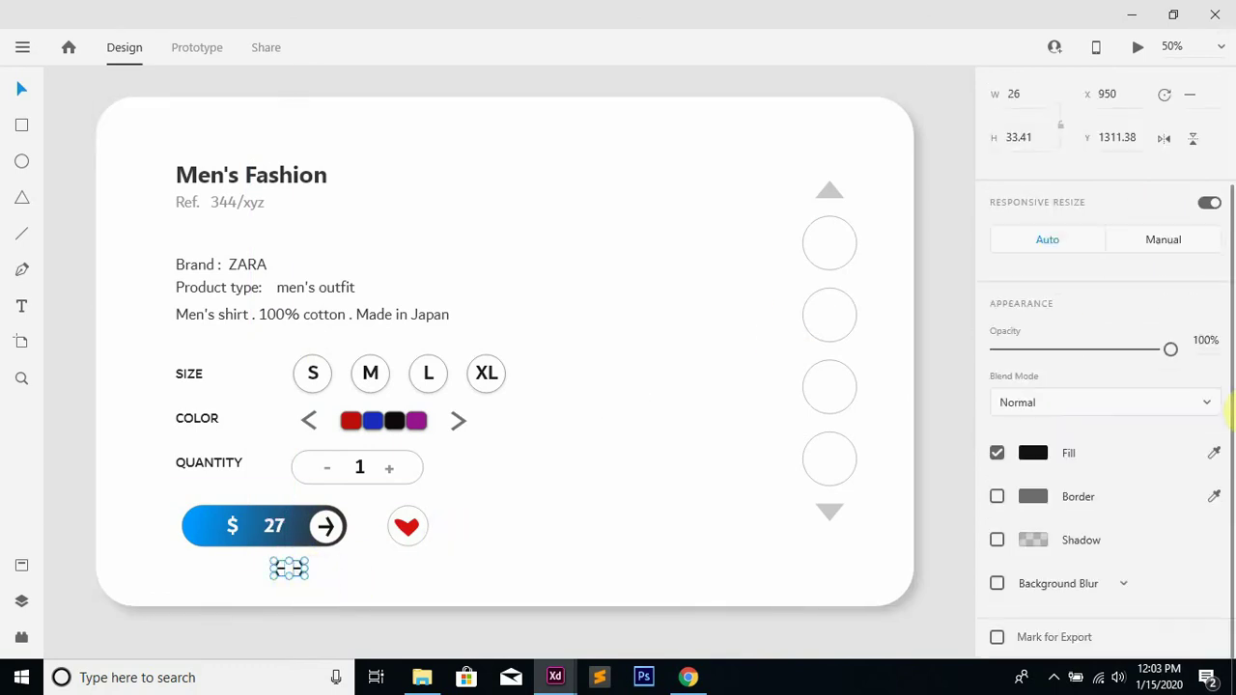
left_click(1024, 451)
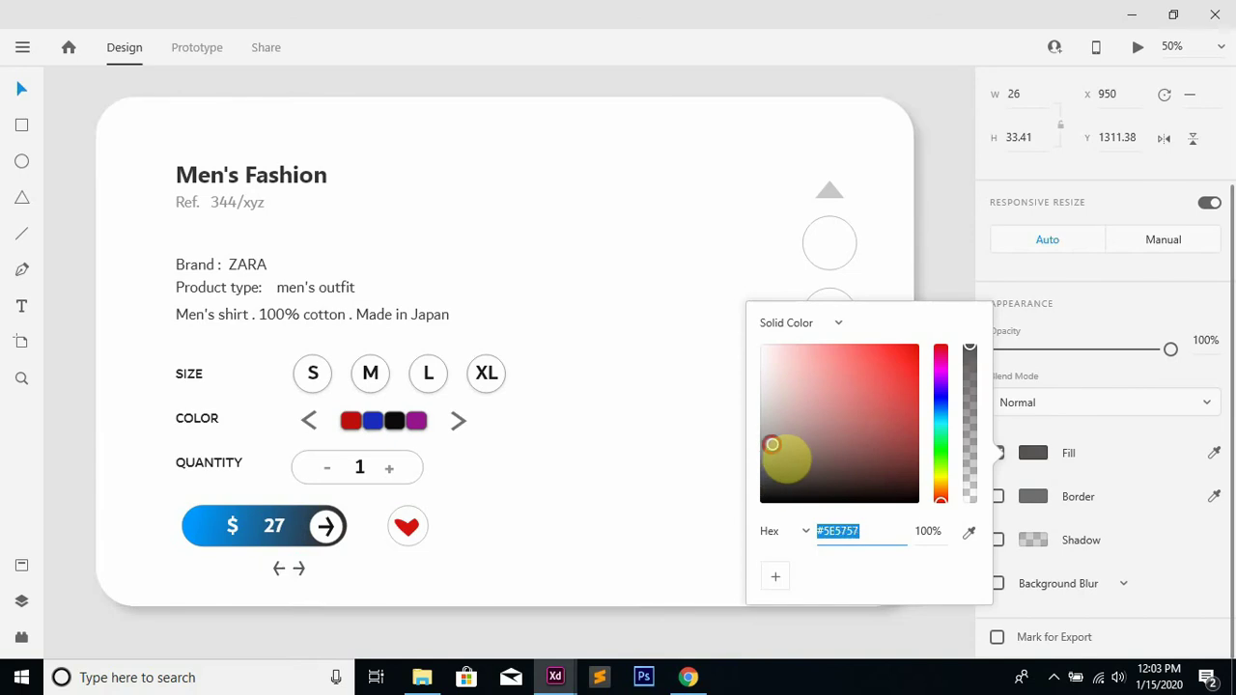
left_click(1101, 447)
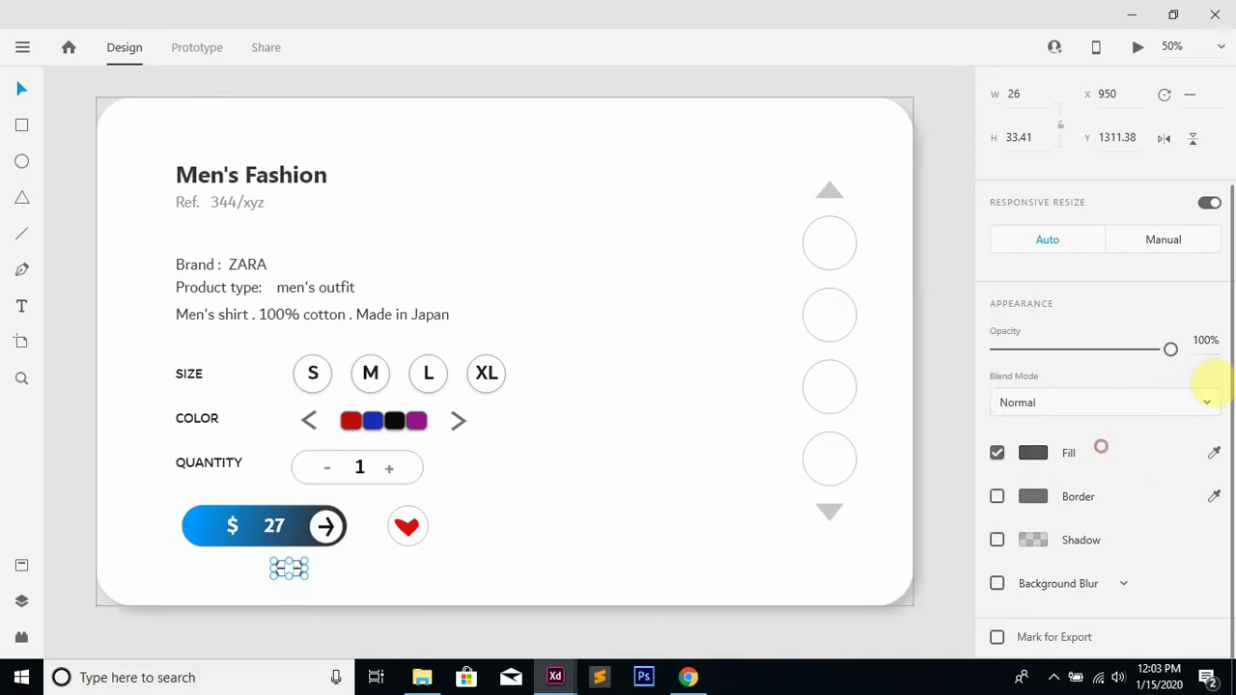
left_click_drag(1170, 350, 1087, 349)
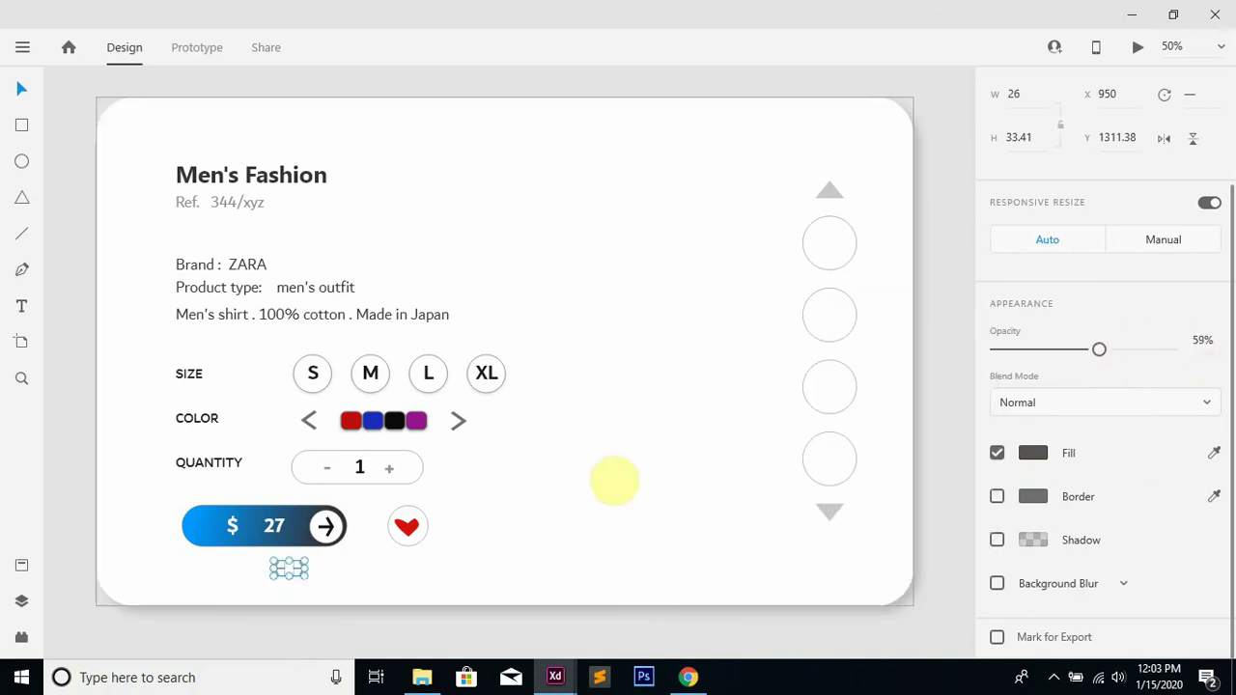
Move the pair of small arrows slightly left so they sit beneath the middle of the price button
left_click(424, 543)
left_click(293, 570)
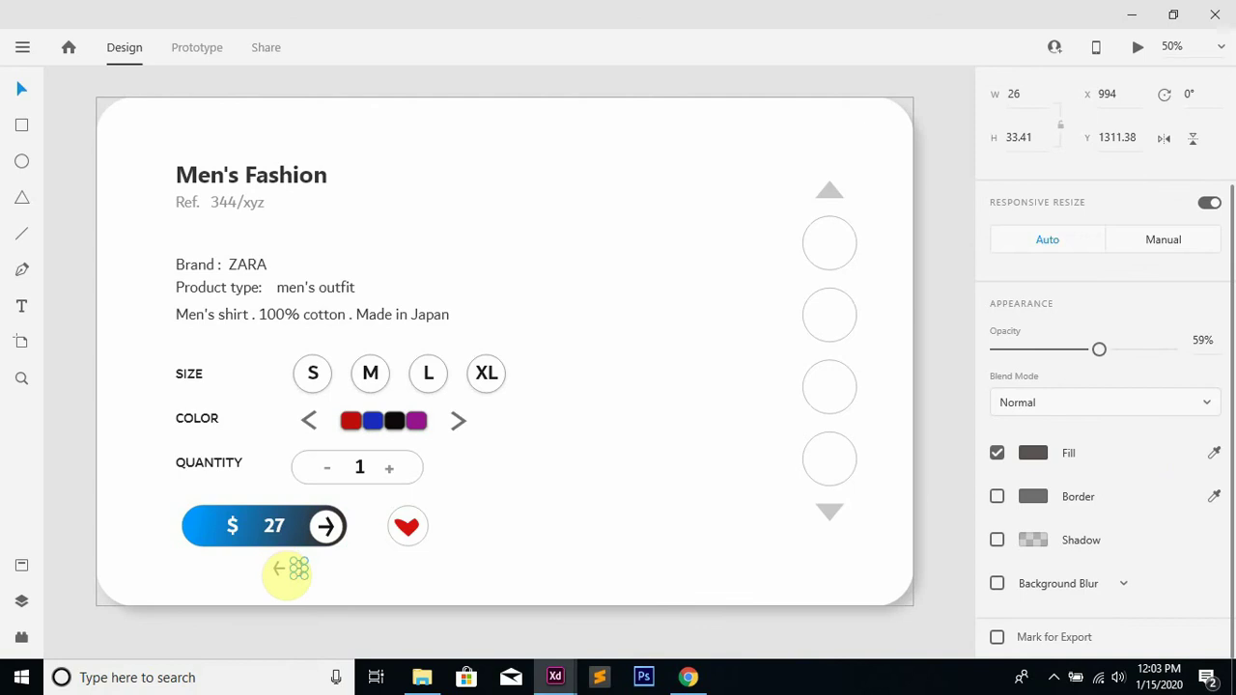
left_click_drag(302, 577, 273, 568)
left_click(389, 549)
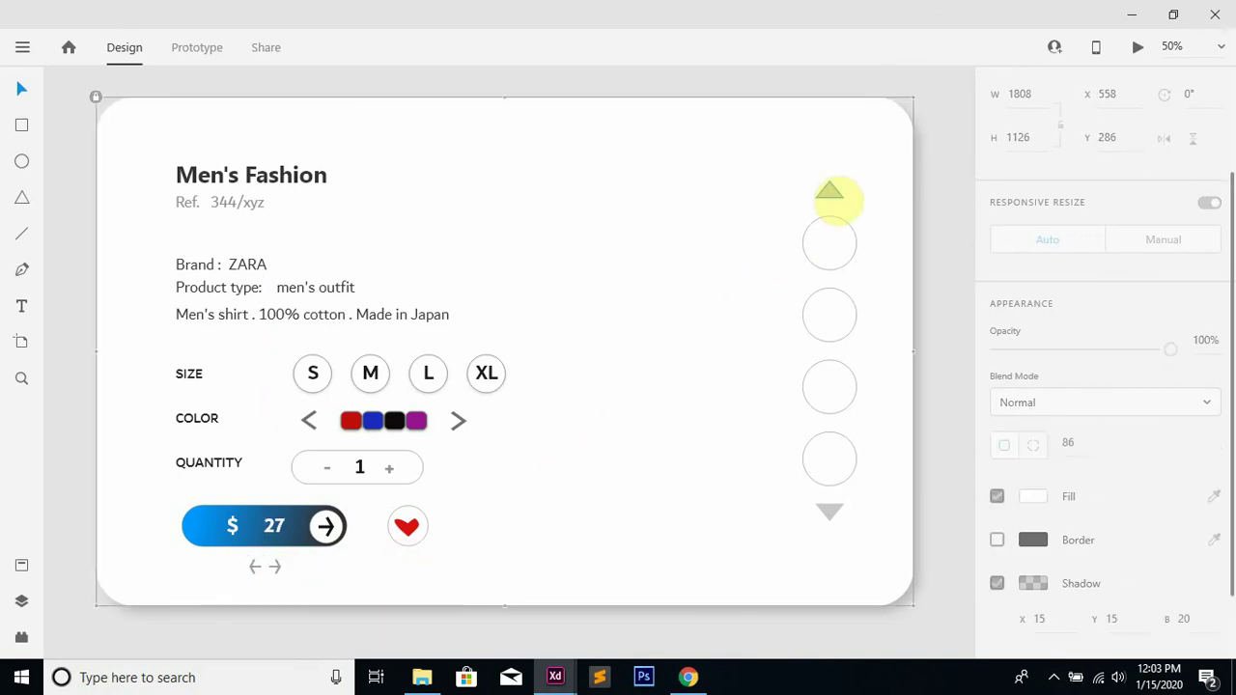
Paste the photo of the man in the gray coat, scale it to 940 by 1672 and place it left of the card's middle
key("ctrl+v")
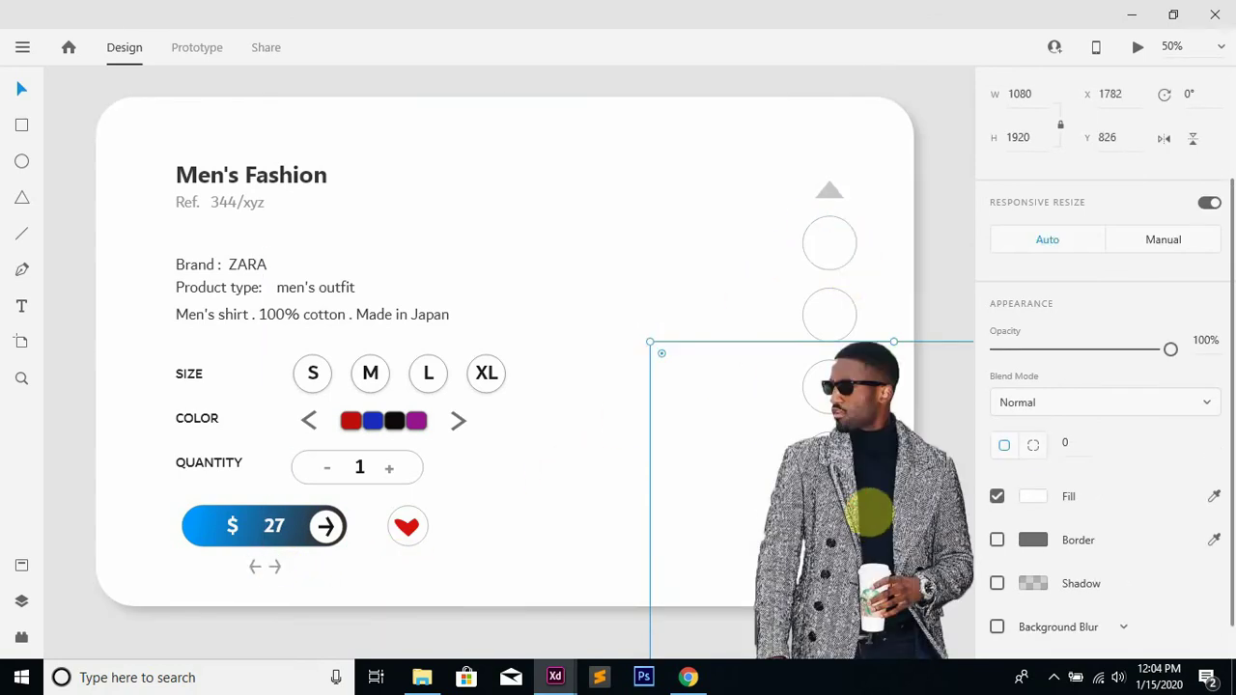
left_click_drag(866, 510, 579, 217)
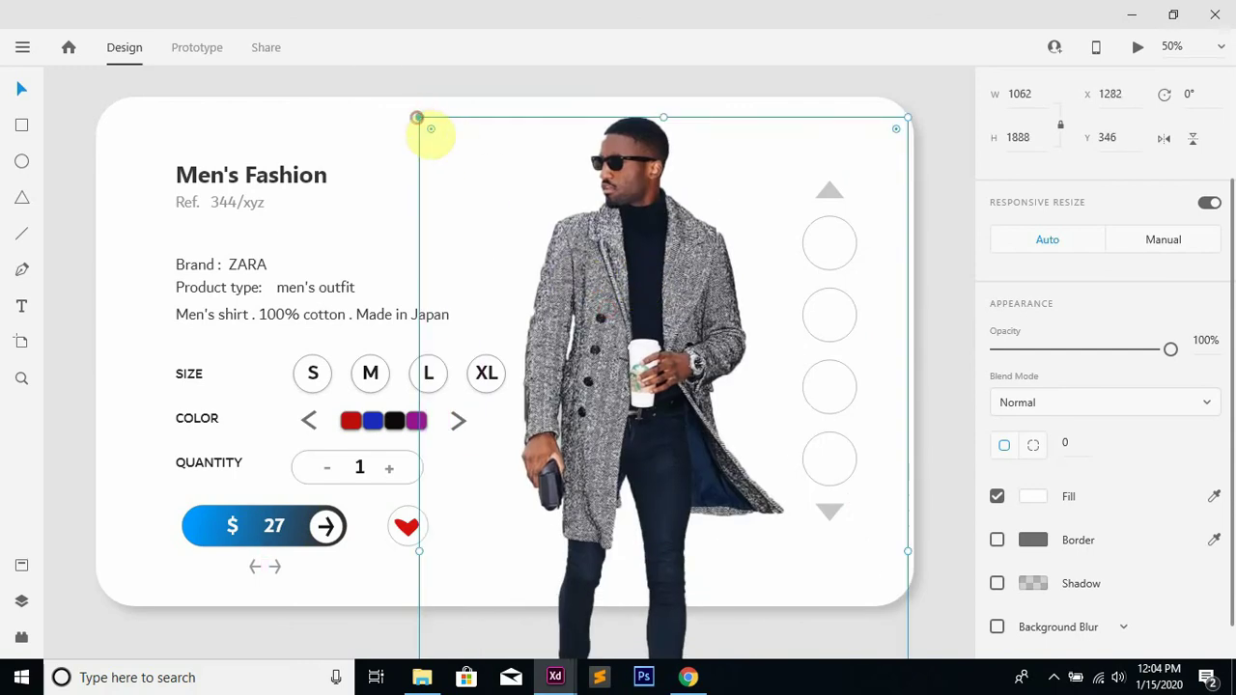
left_click_drag(416, 116, 464, 172)
left_click_drag(588, 289, 591, 232)
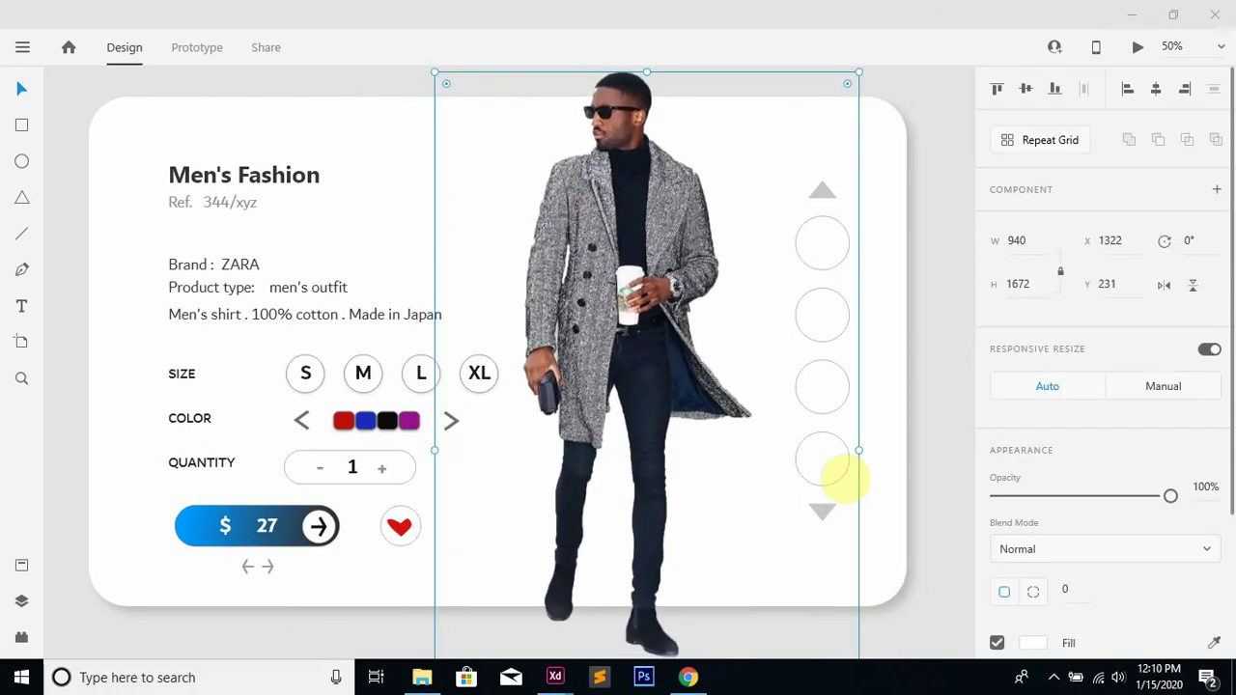
left_click_drag(646, 251, 513, 257)
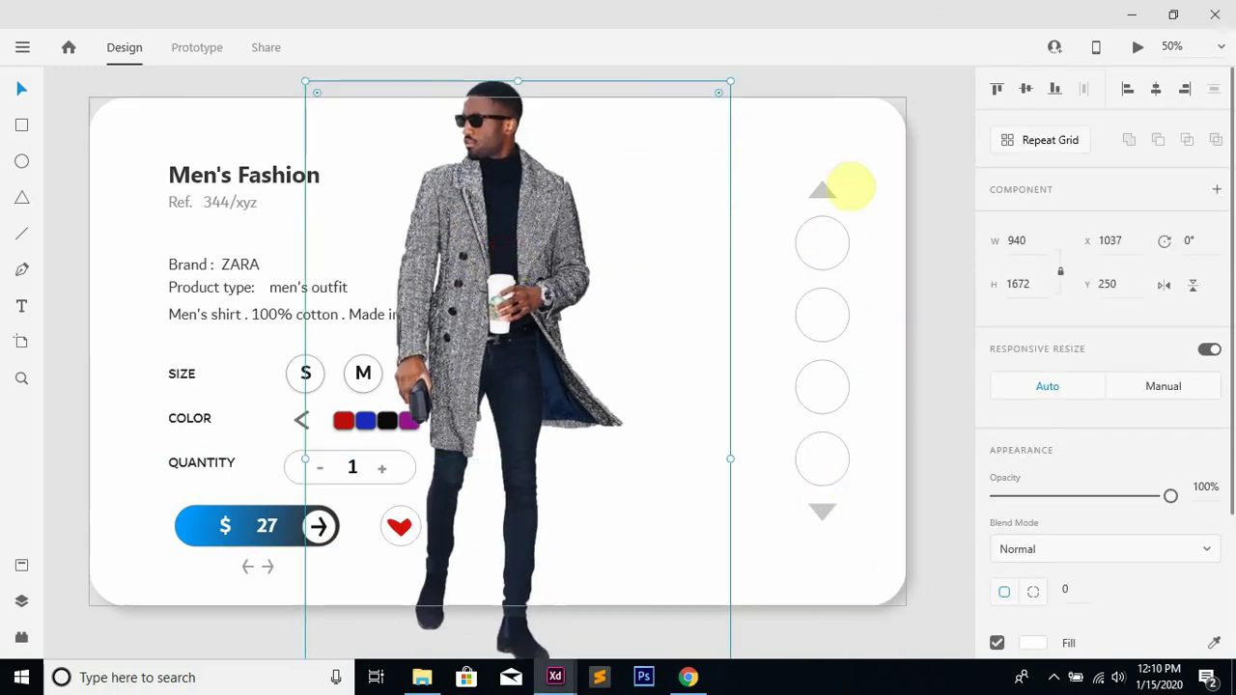
Fill all four circles near the card's right edge with light gray DBDBDB
left_click(815, 231)
left_click(836, 315, "shift")
left_click(841, 384, "shift")
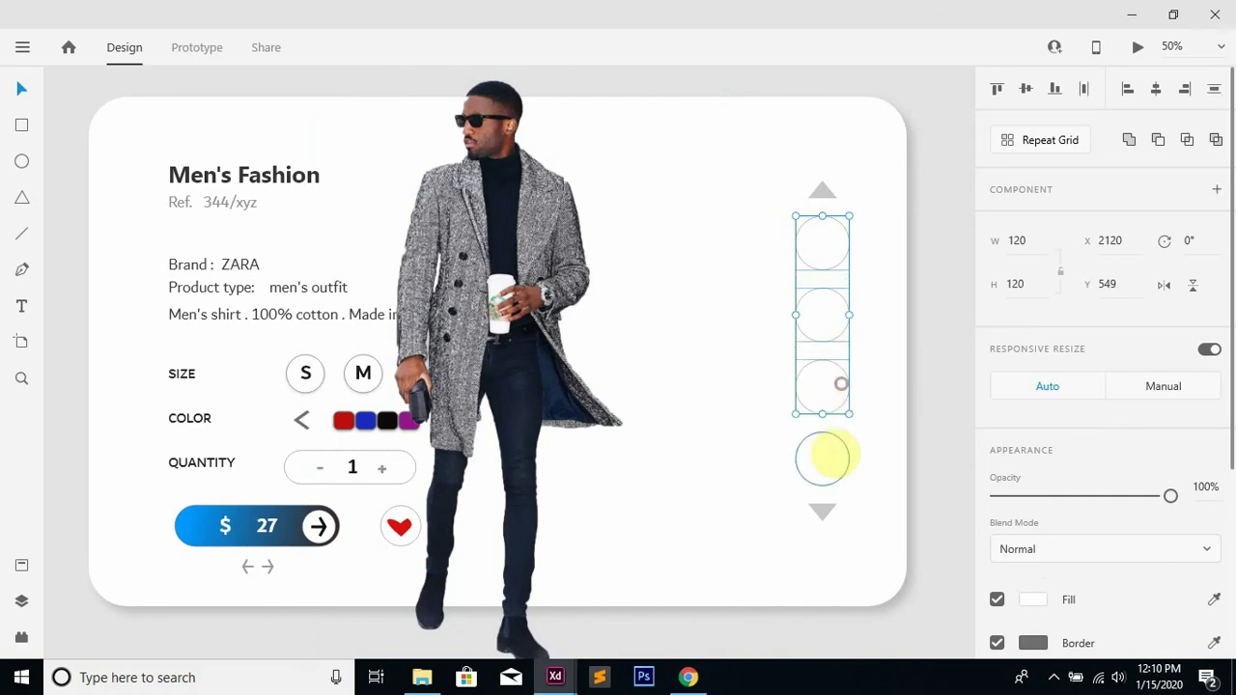
scroll(1159, 394, "down", 5)
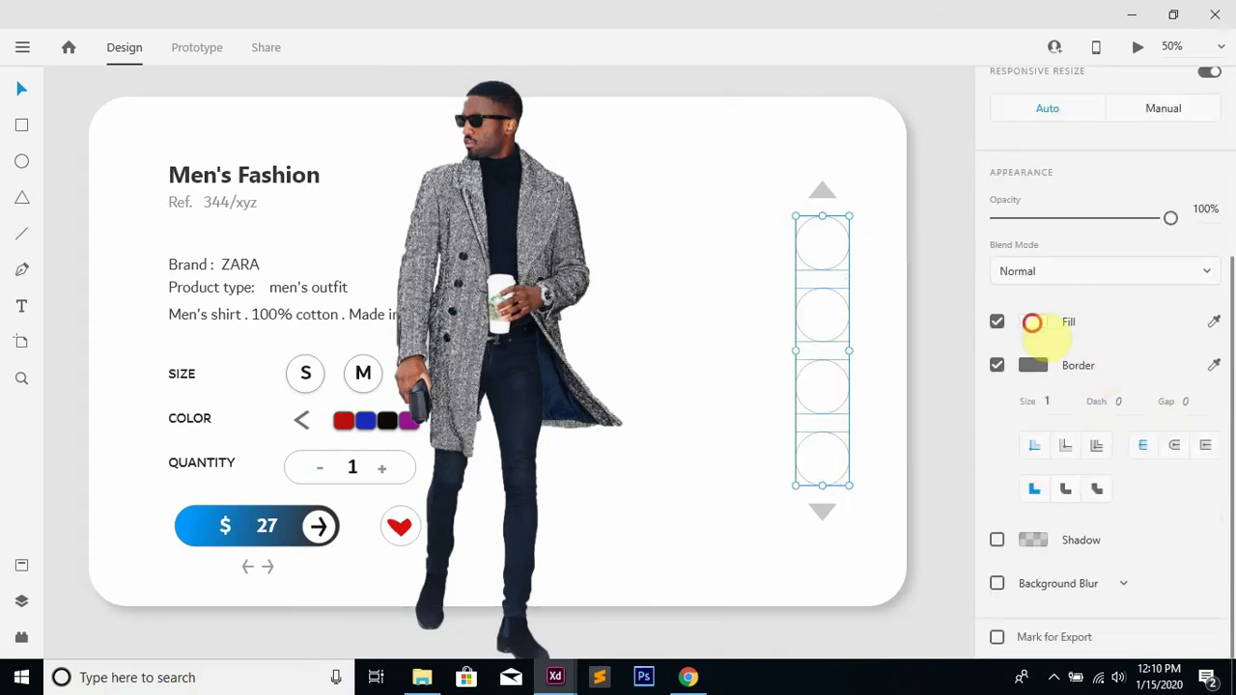
left_click(1032, 323)
left_click(770, 266)
left_click_drag(771, 249, 749, 237)
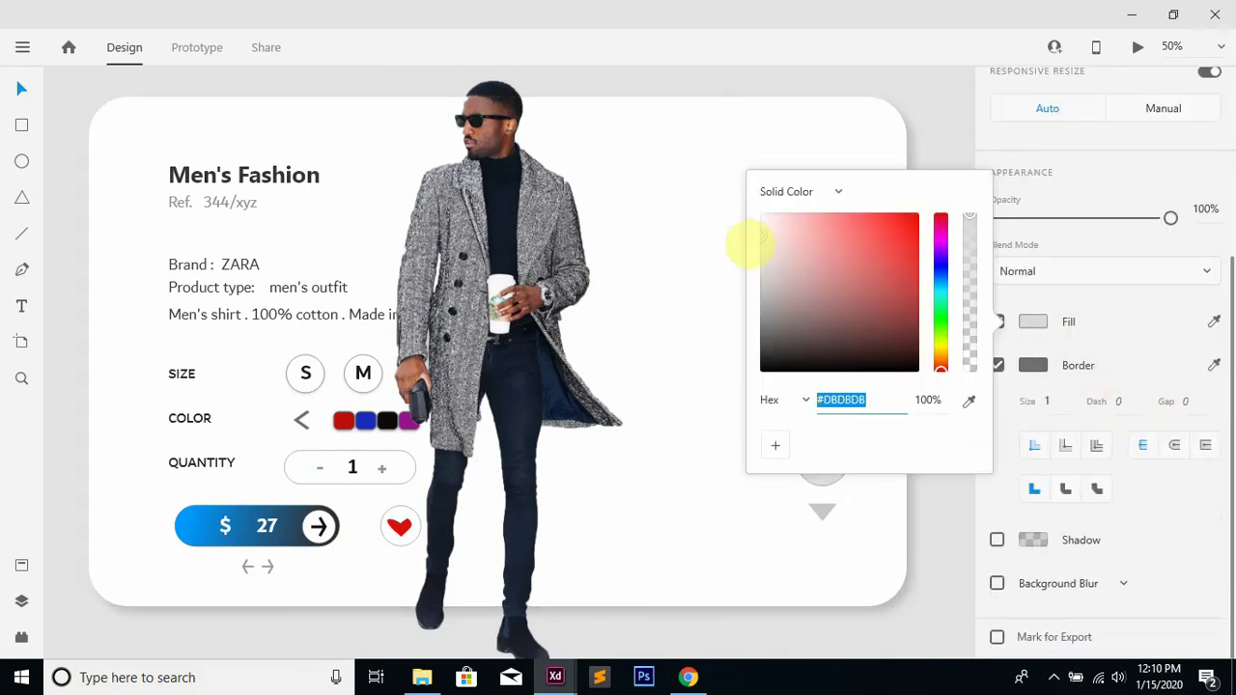
left_click(734, 246)
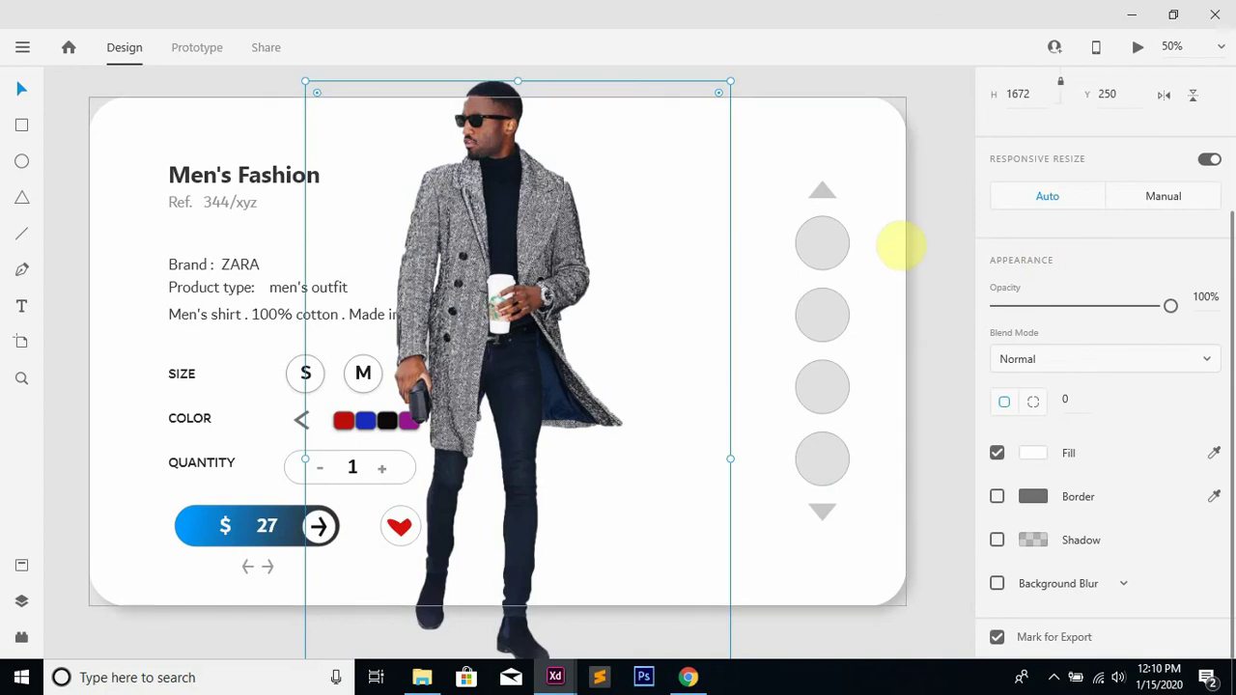
Import the black shirt with white sleeves from the Downloads folder in File Explorer and move it onto the card
left_click(421, 677)
left_click(289, 440)
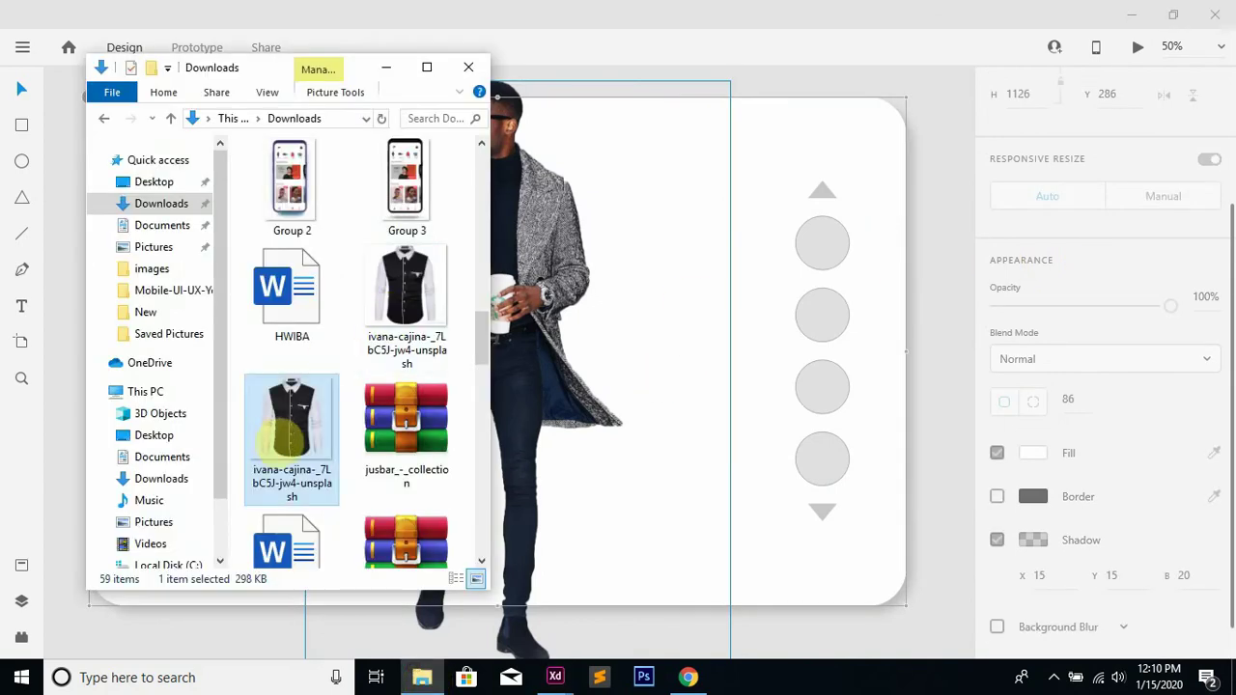
left_click_drag(756, 377, 761, 311)
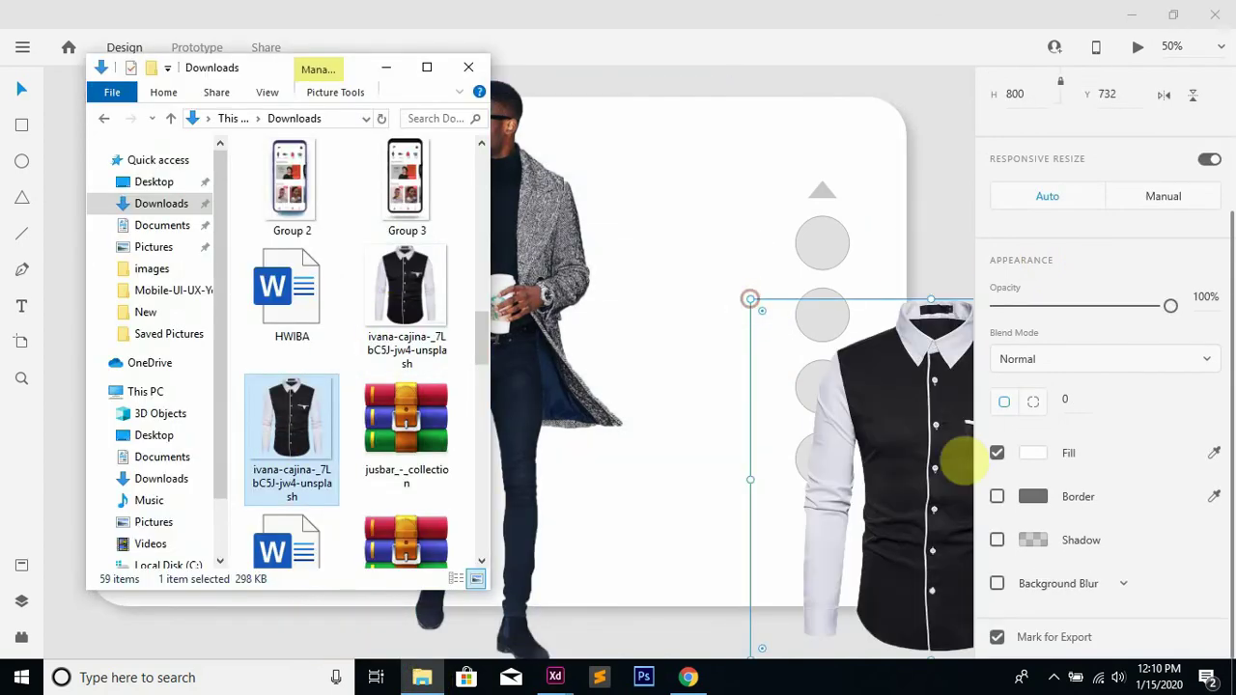
left_click_drag(948, 454, 609, 278)
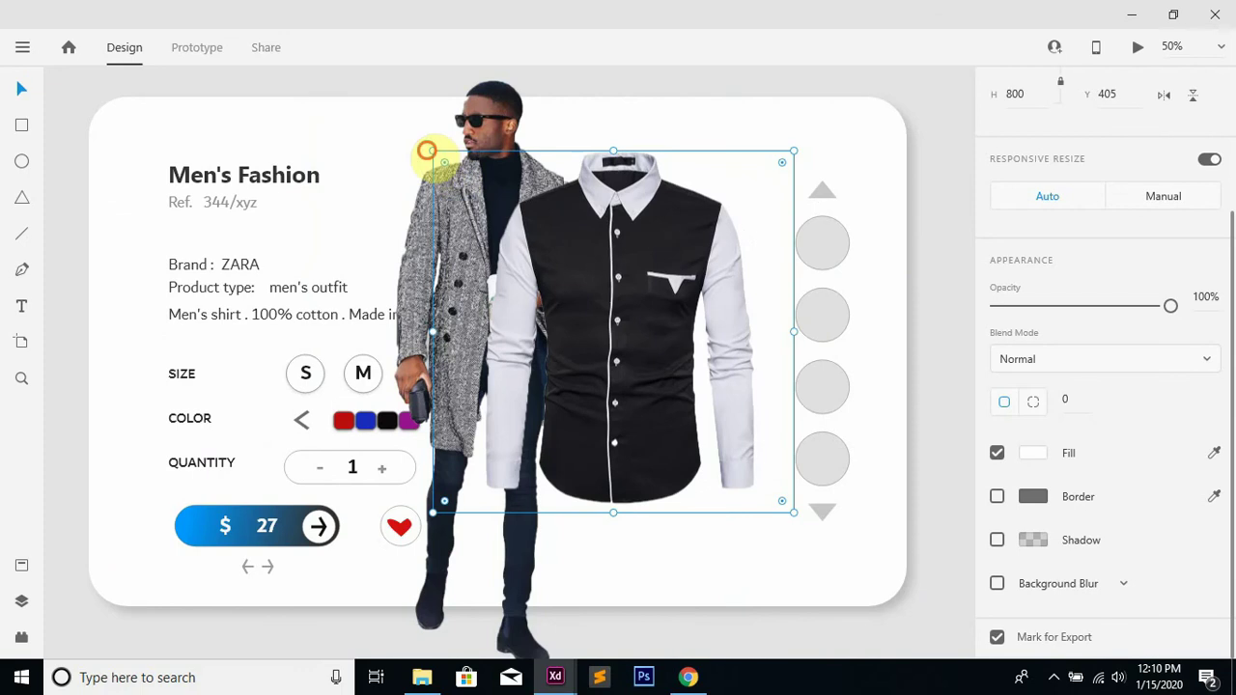
Scale the black shirt image down to 90 by 90 and center it in the top circle
left_click_drag(433, 152, 898, 266)
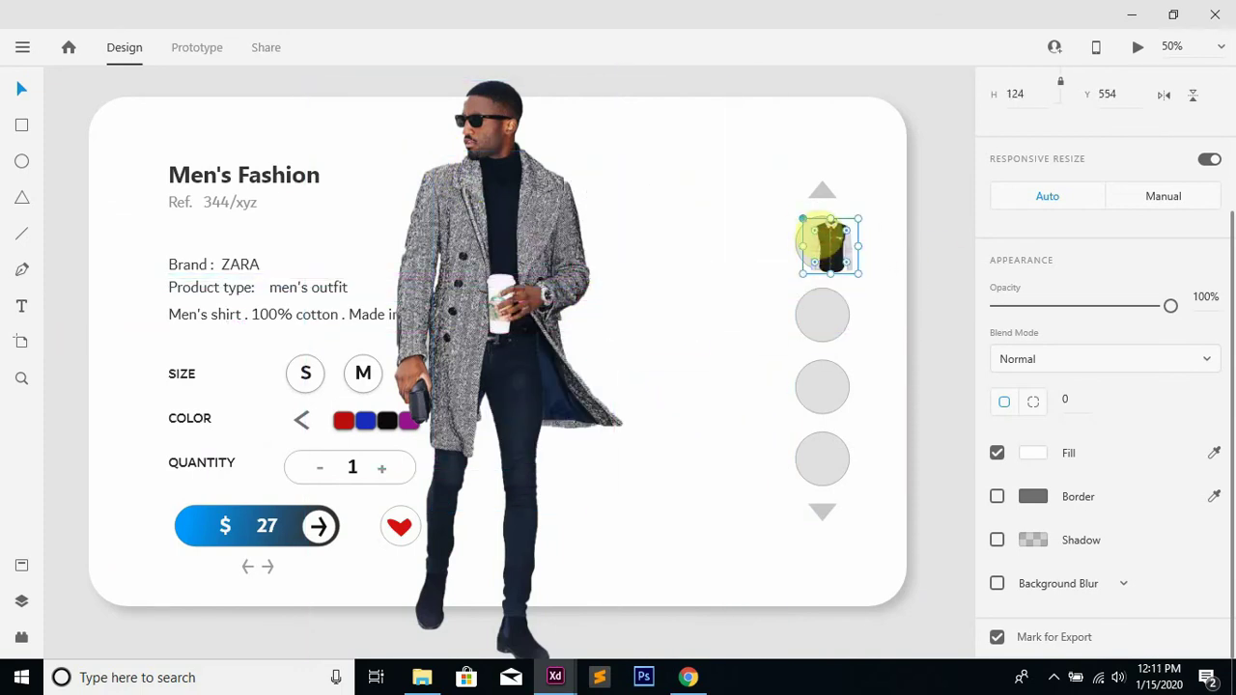
left_click_drag(836, 249, 804, 226)
left_click(844, 333)
left_click(832, 248)
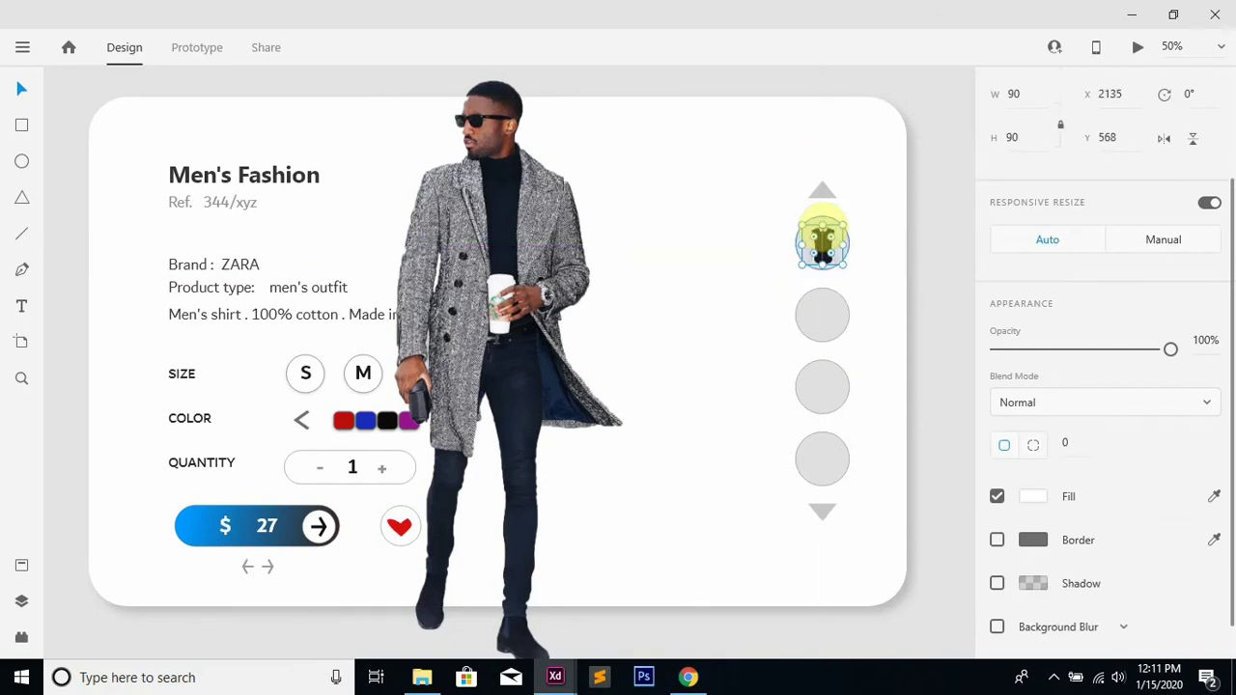
Reduce the opacity of the four gray circles to 34%
left_click(847, 255)
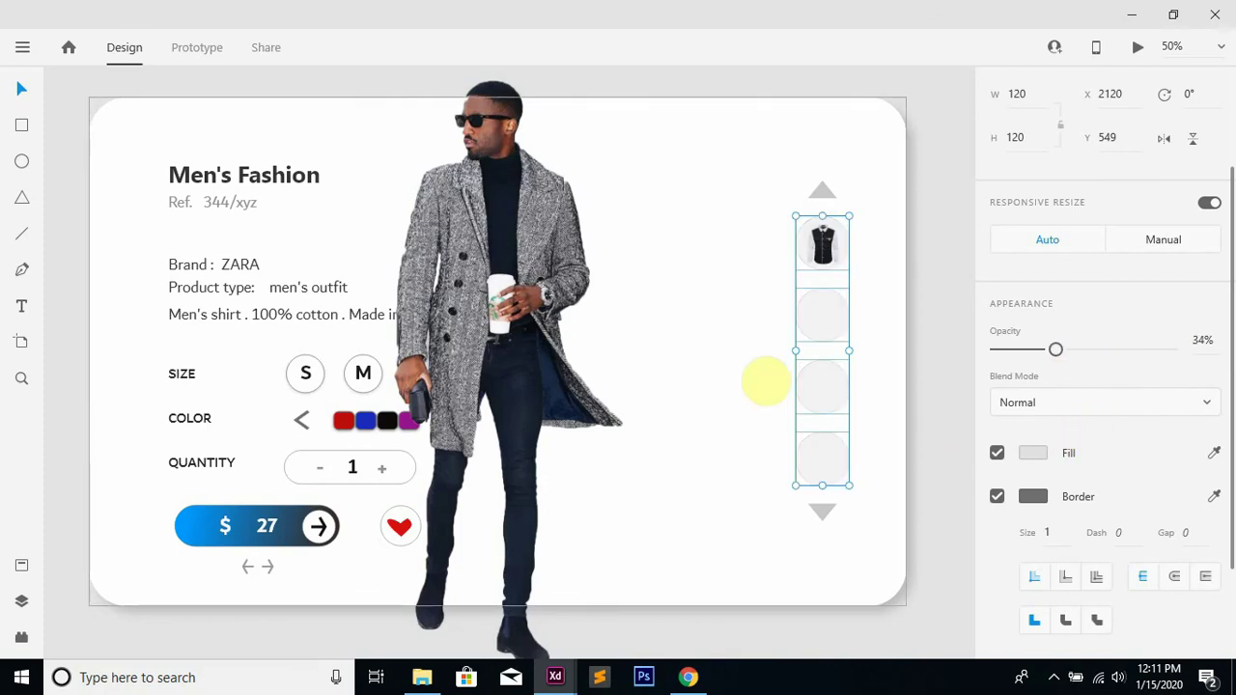
left_click(733, 362)
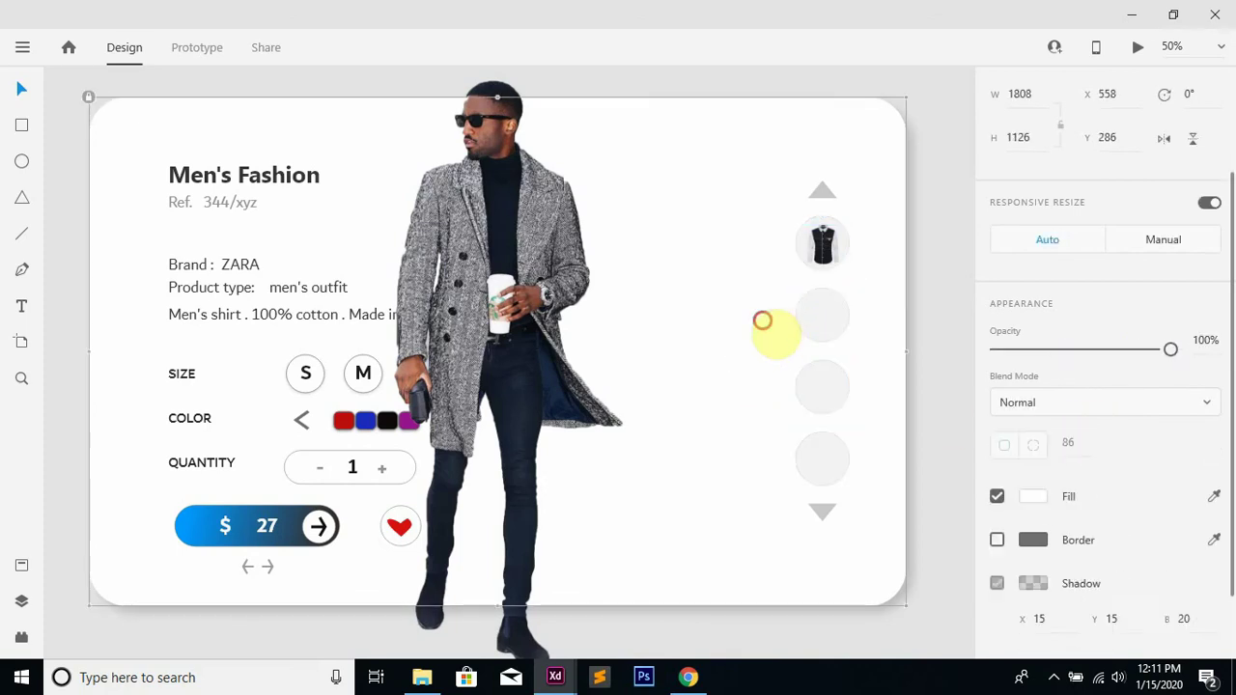
Import the light blue shirt "blues" from the Downloads folder in File Explorer and fit it at about 64 by 112 inside the second circle
left_click(422, 677)
scroll(476, 422, "down", 2)
scroll(415, 419, "up", 2)
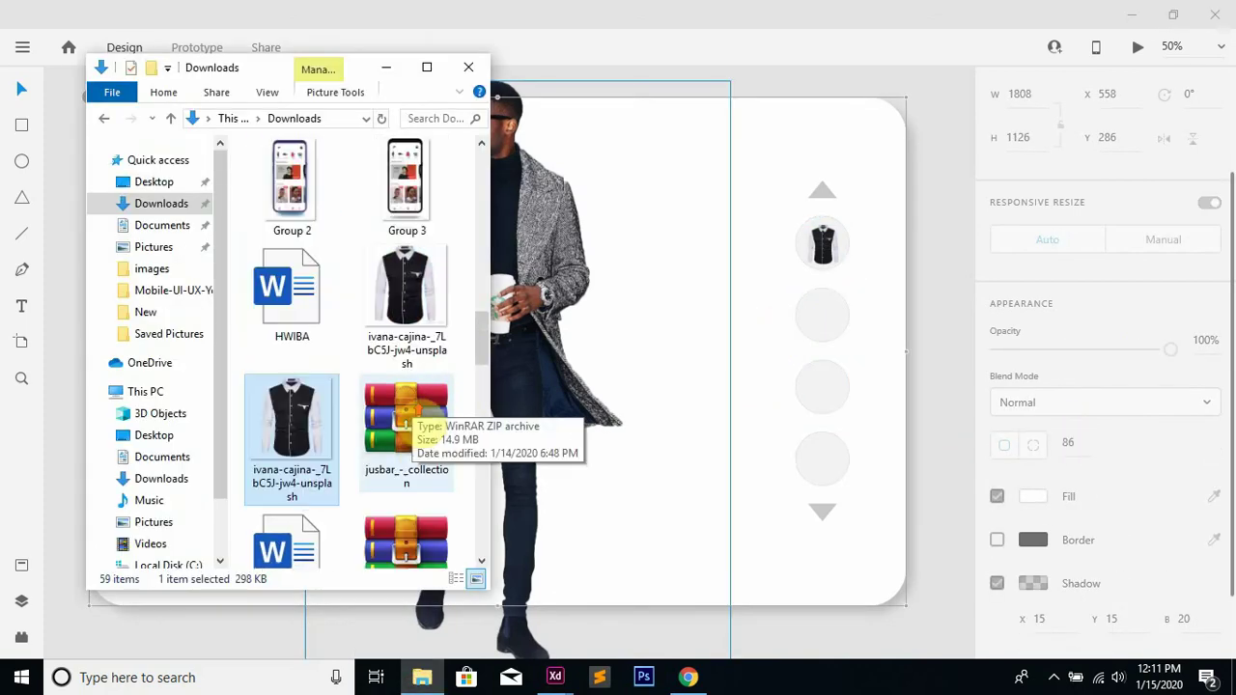
scroll(405, 435, "down", 8)
scroll(397, 450, "down", 4)
scroll(366, 473, "up", 15)
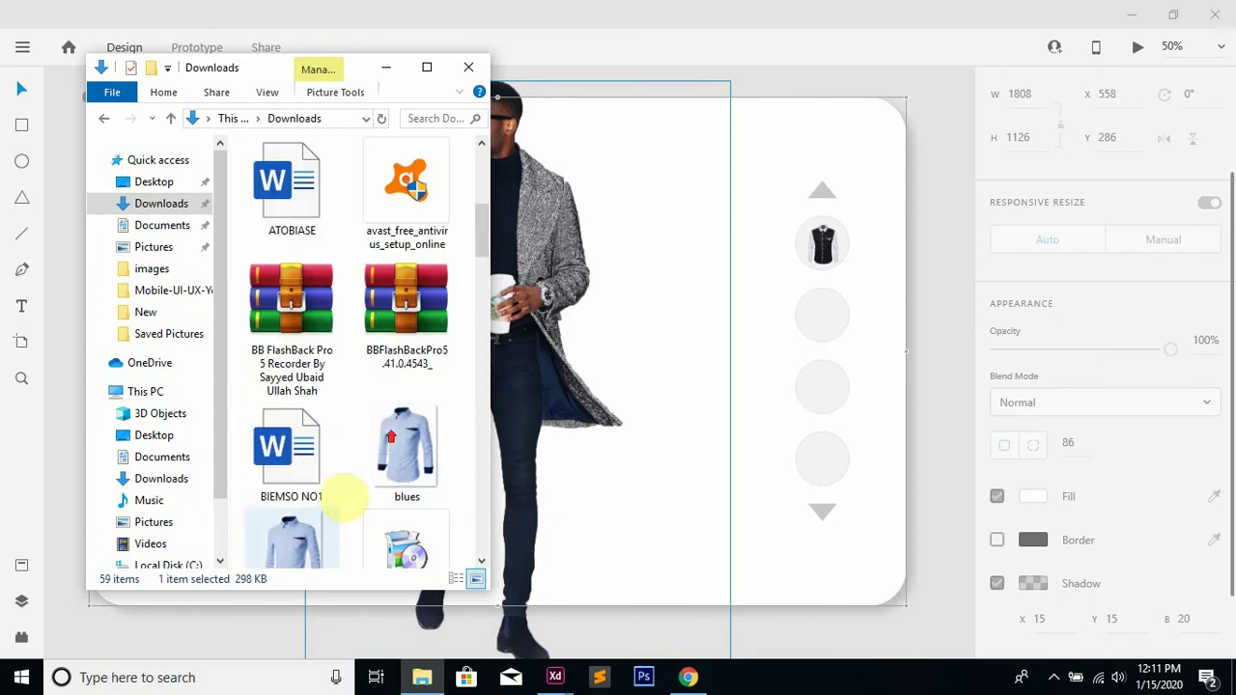
left_click_drag(640, 422, 640, 422)
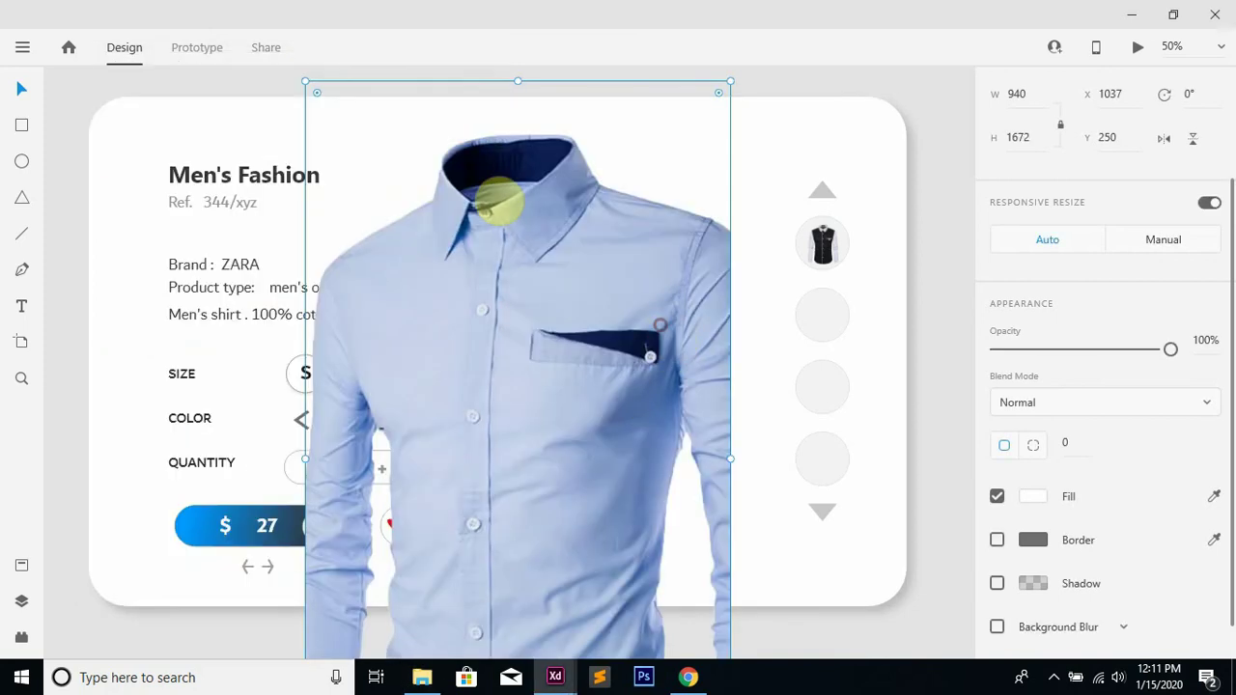
left_click_drag(316, 92, 541, 473)
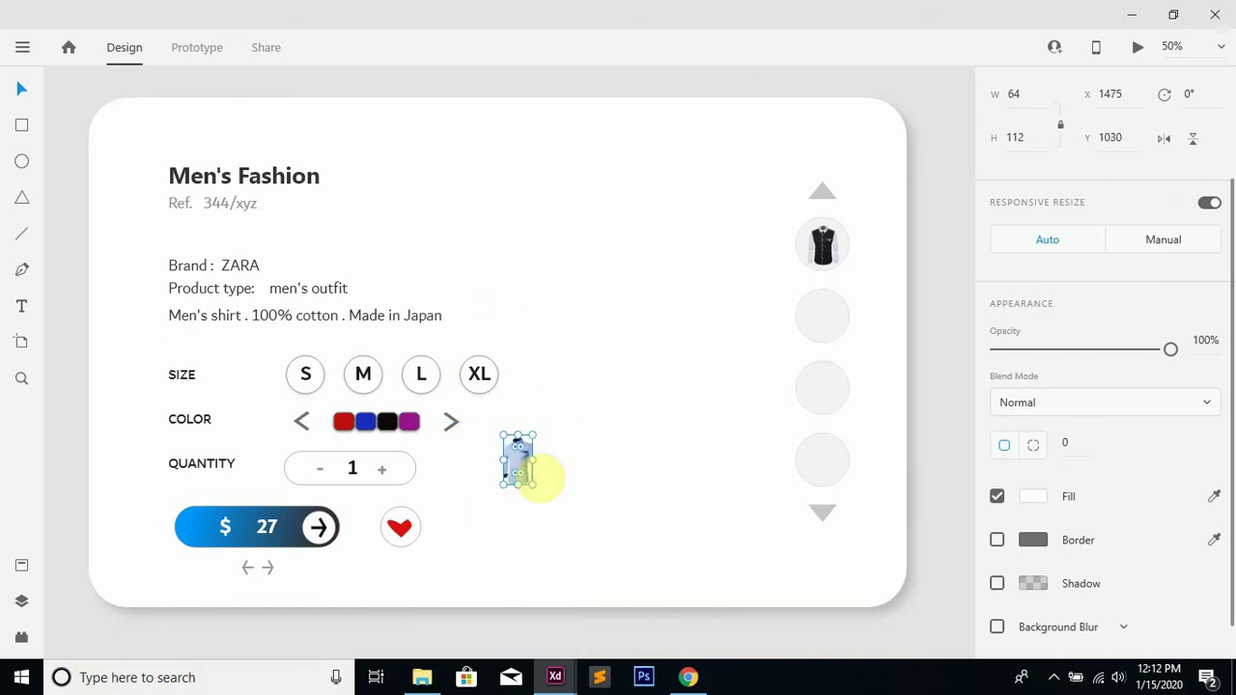
left_click_drag(825, 314, 827, 326)
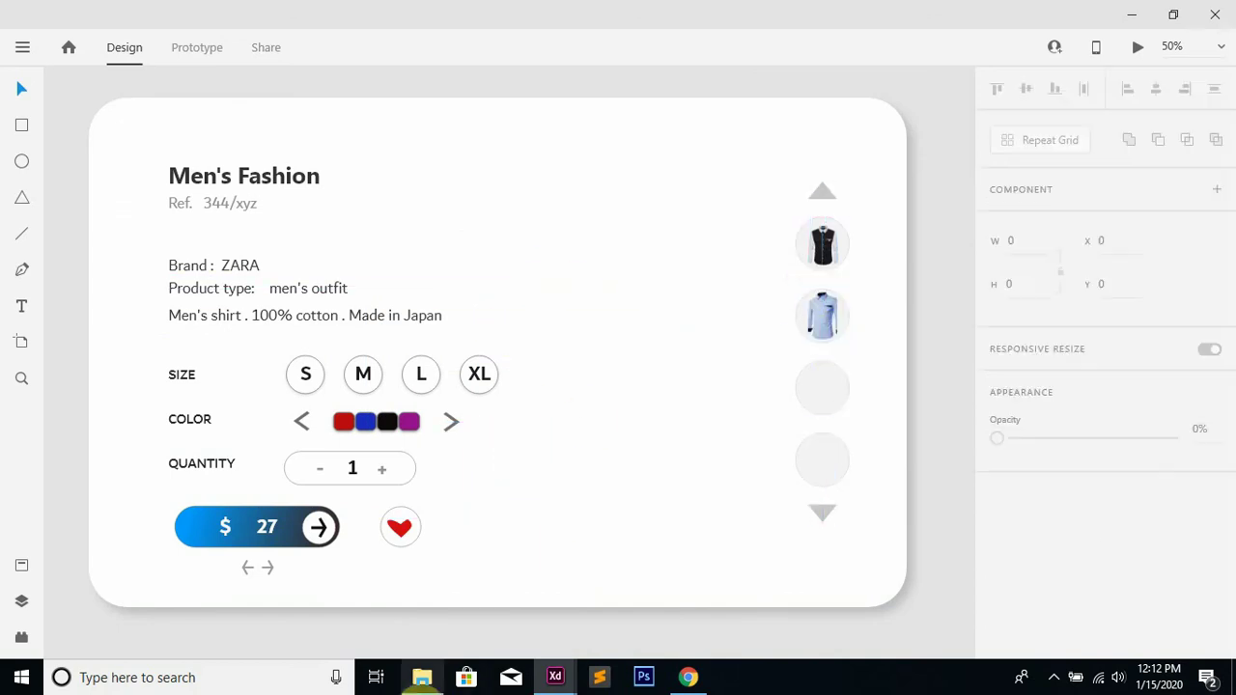
left_click(422, 677)
double_click(371, 253)
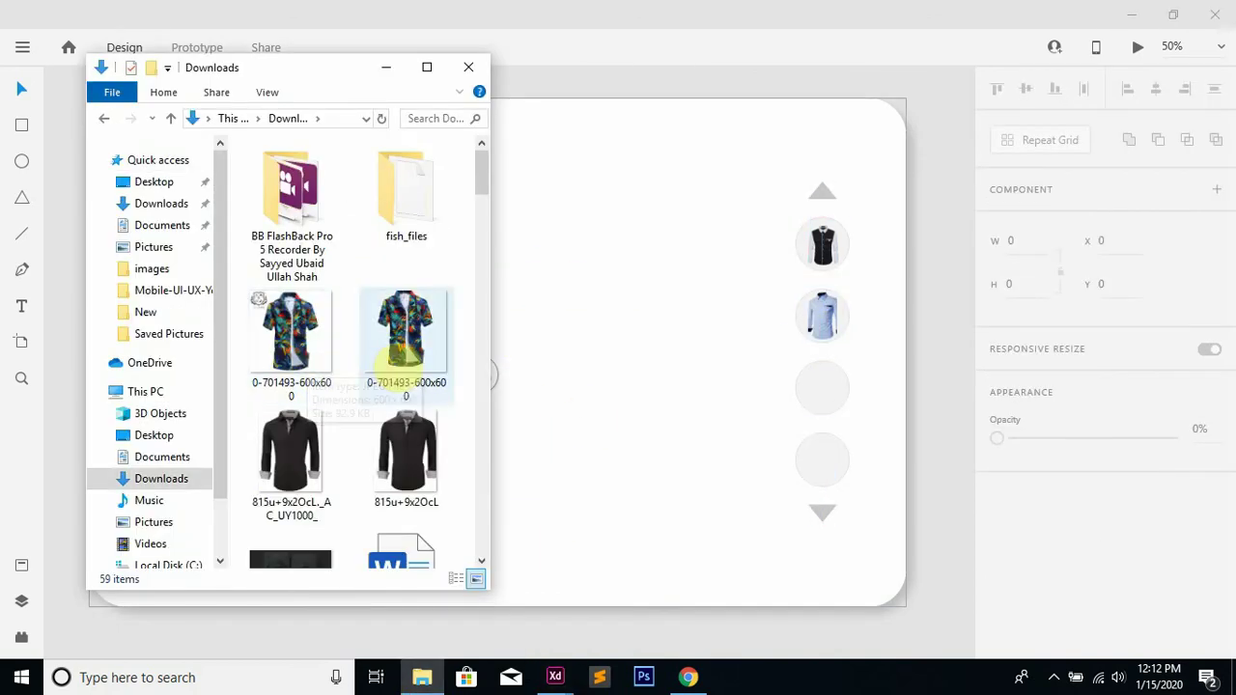
left_click_drag(401, 333, 822, 397)
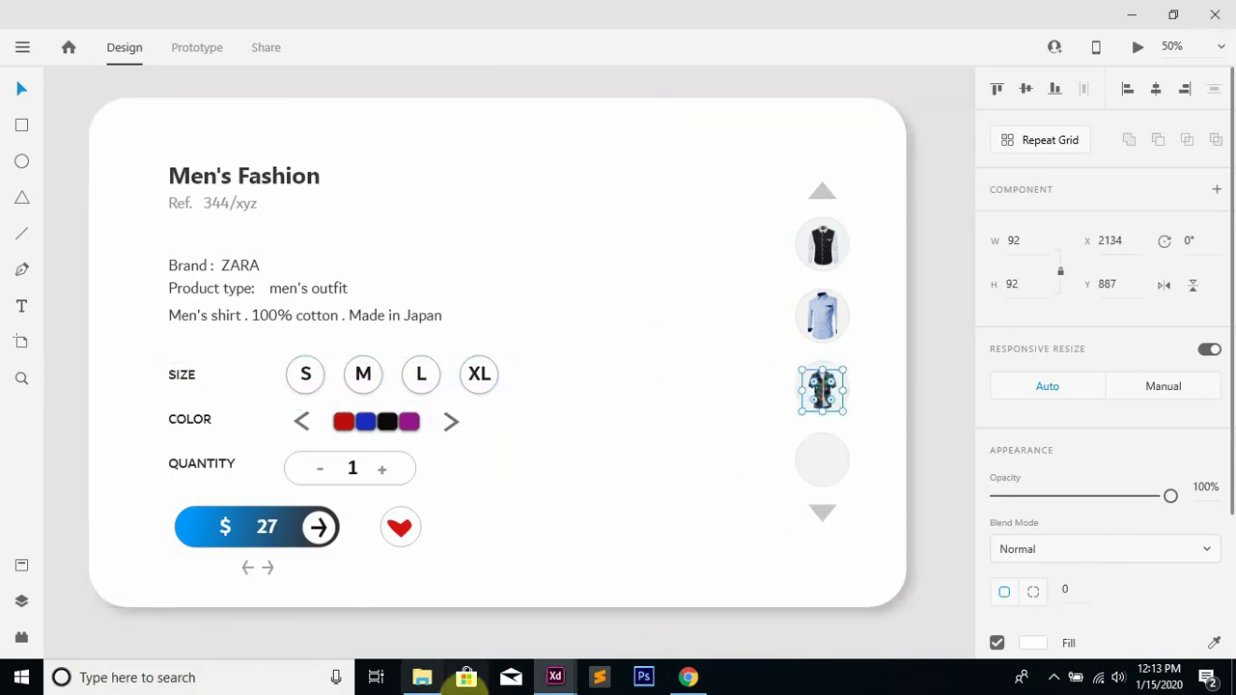
Import the black shirt 815u+9x2OcL from the Downloads folder in File Explorer and fit it at about 61 by 80 inside the fourth circle
left_click(422, 677)
left_click_drag(419, 502, 580, 491)
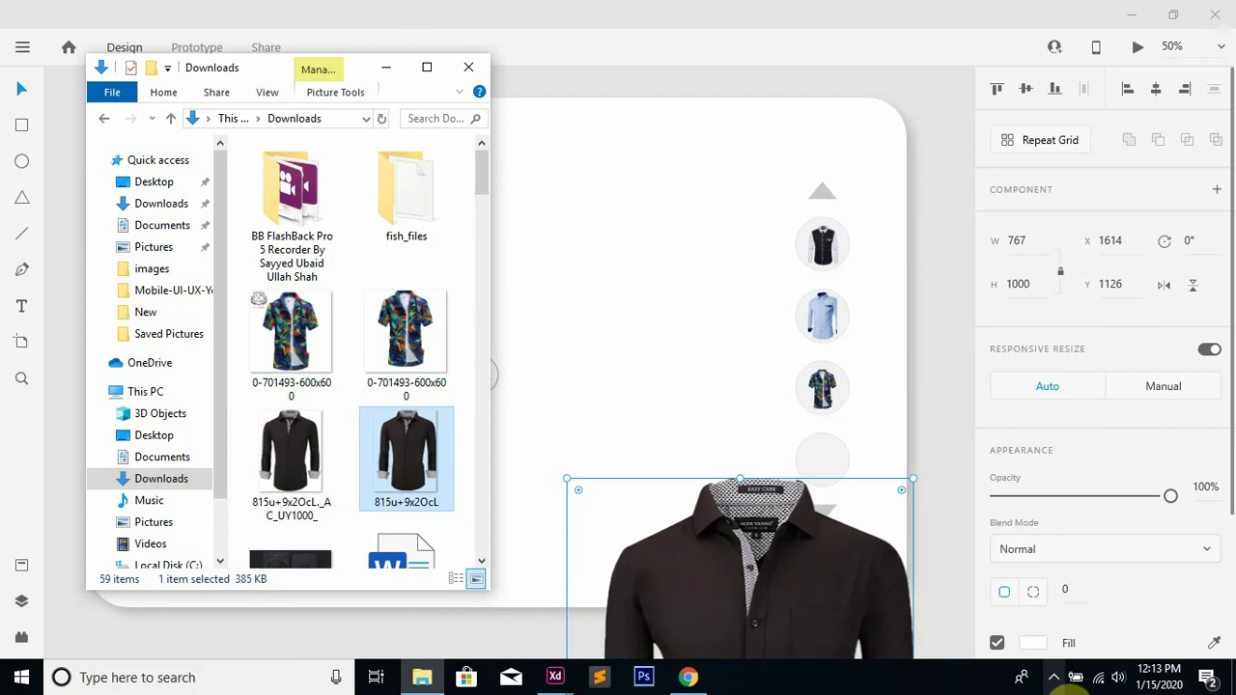
left_click_drag(659, 576, 487, 283)
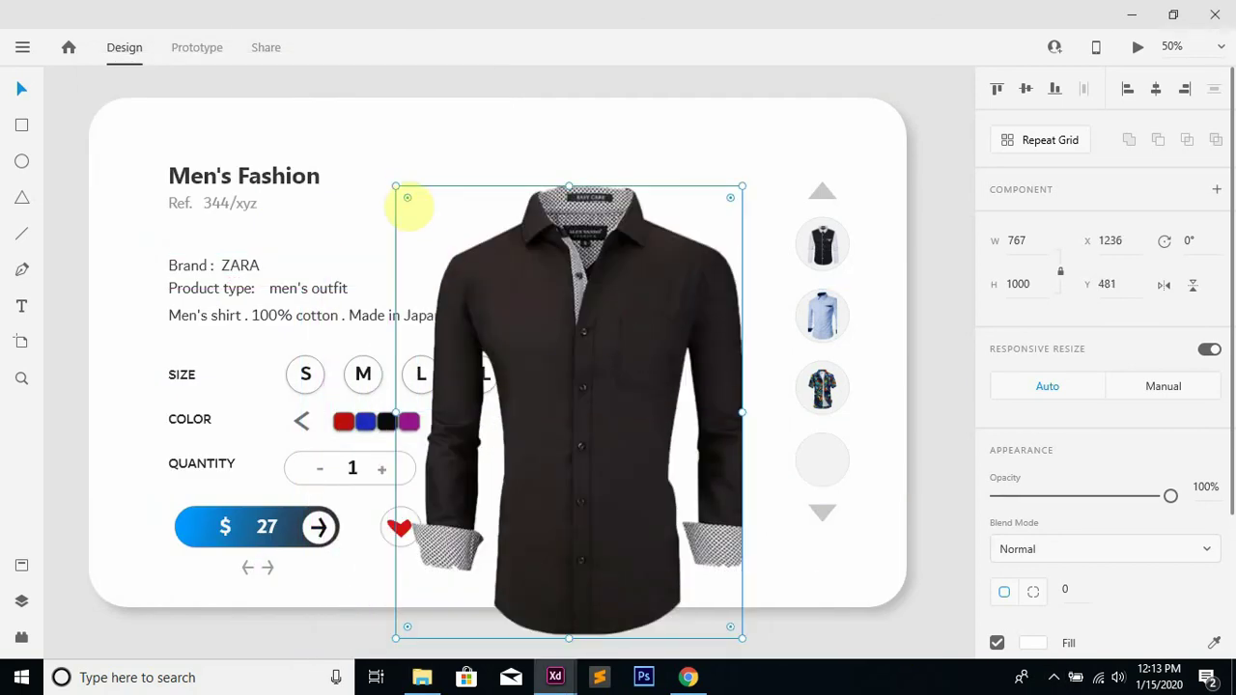
left_click_drag(437, 218, 584, 419)
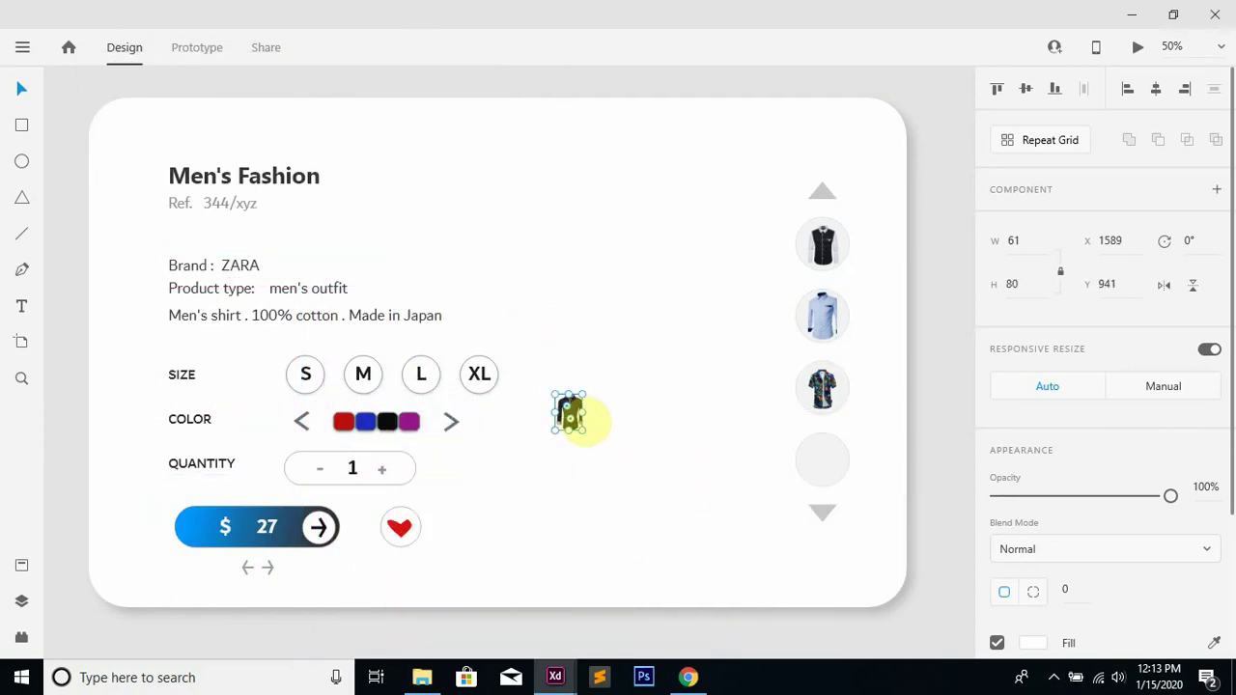
left_click(589, 417)
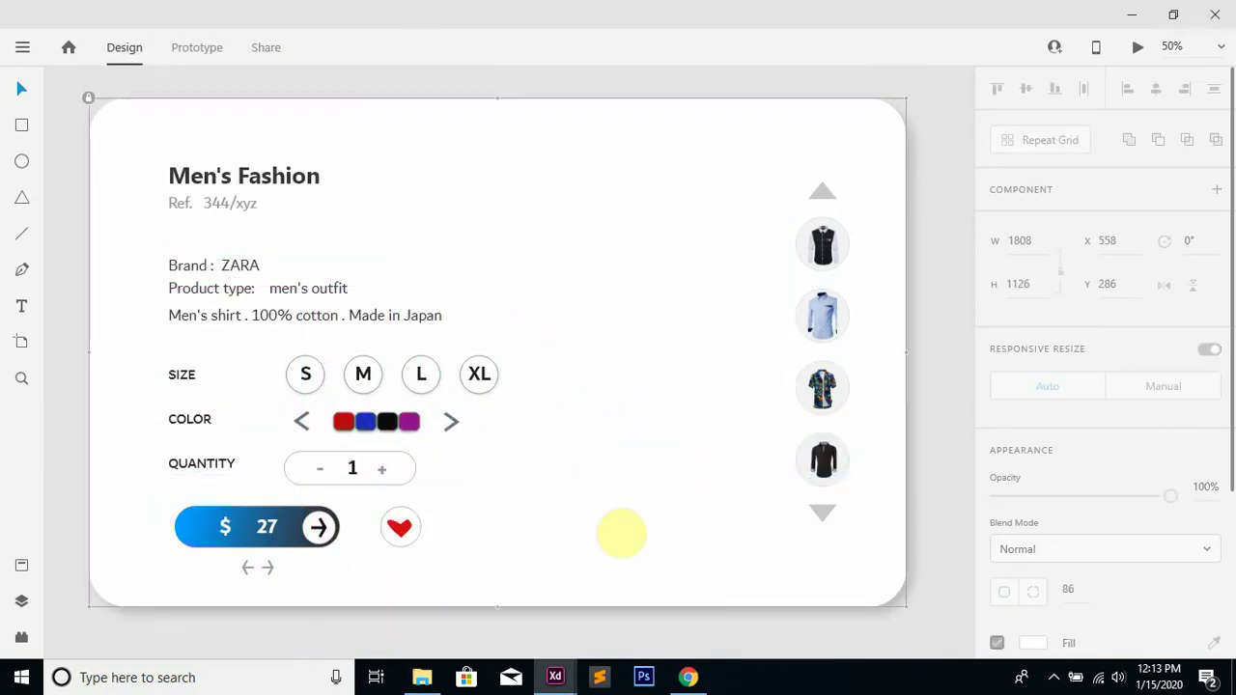
Import the photo of the model in the gray coat from the Downloads folder in File Explorer and move it up onto the card
left_click(430, 679)
scroll(357, 396, "down", 10)
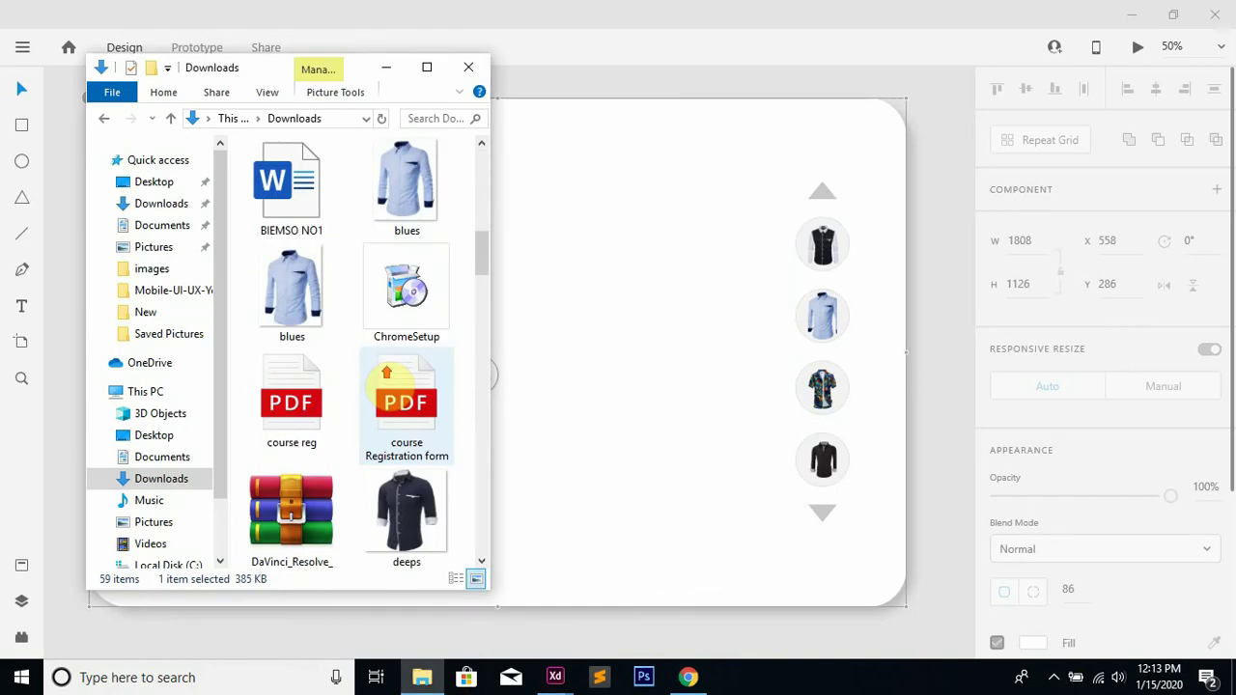
left_click_drag(307, 392, 566, 325)
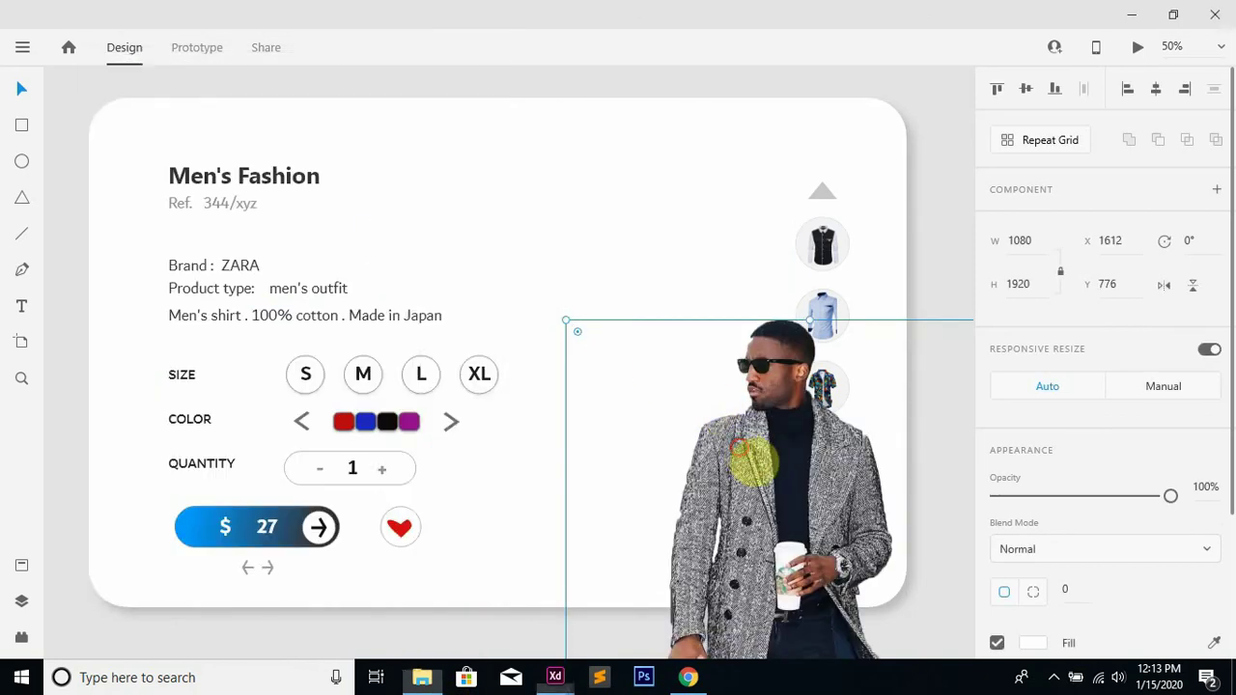
left_click_drag(750, 454, 609, 295)
scroll(784, 463, "down", 3)
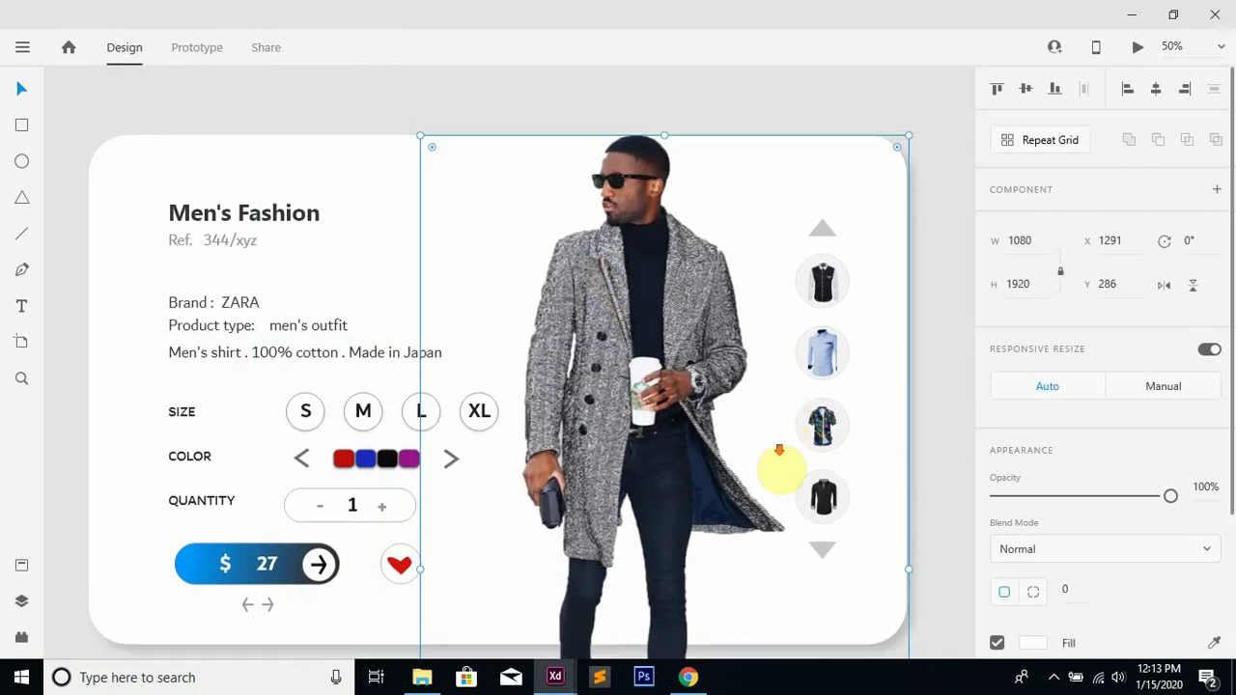
mouse_move(624, 394)
left_mouse_down()
mouse_move(629, 370)
mouse_move(623, 380)
left_mouse_up()
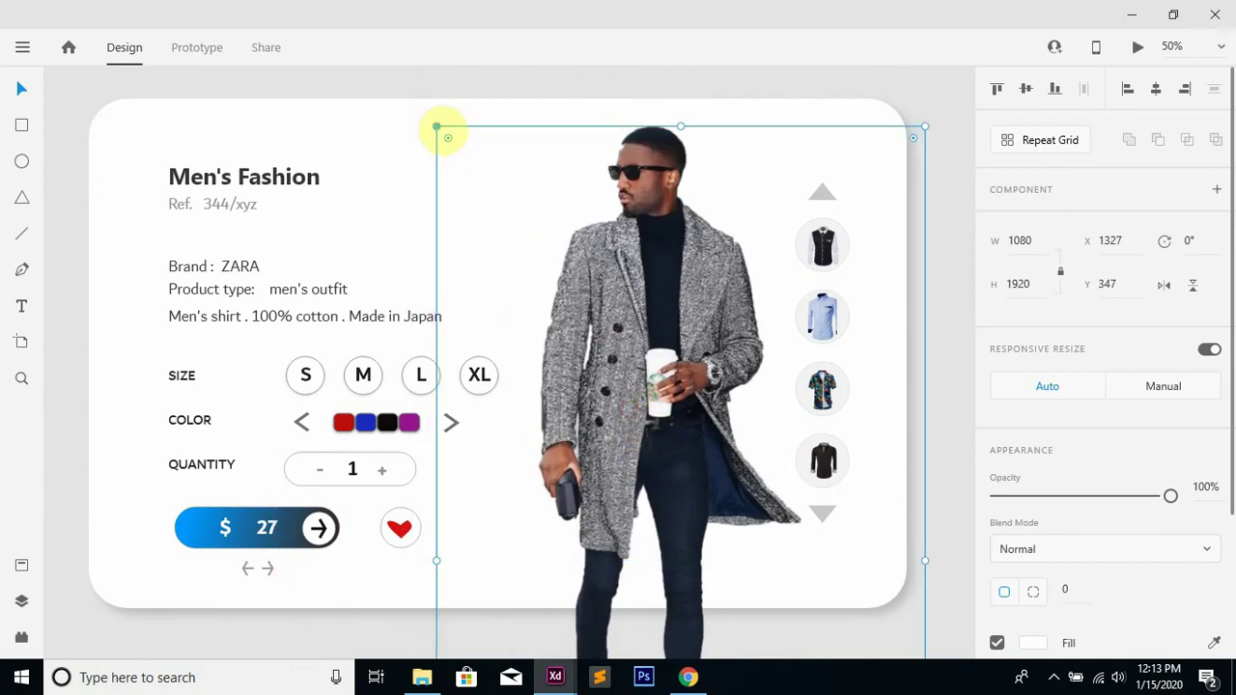
Scale the model photo down slightly and place it between the product options and the shirt thumbnails, with the head above the card's upper edge
left_click_drag(441, 129, 474, 155)
left_click_drag(637, 299, 598, 179)
left_click(939, 246)
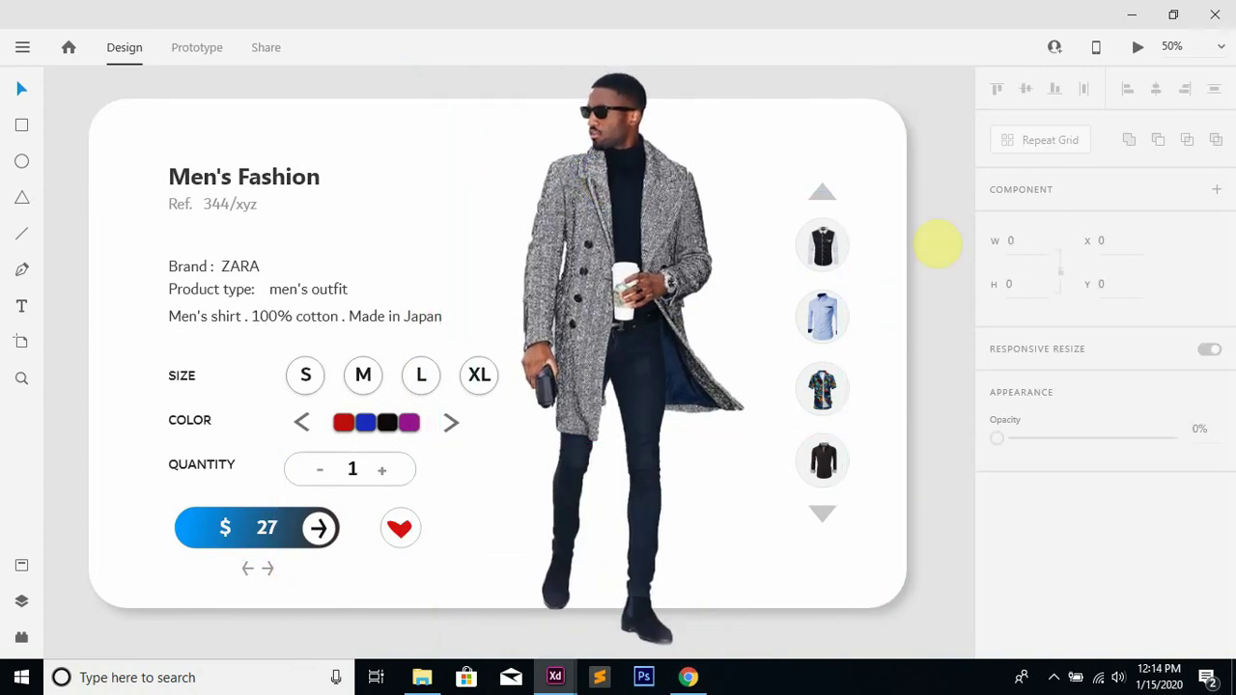